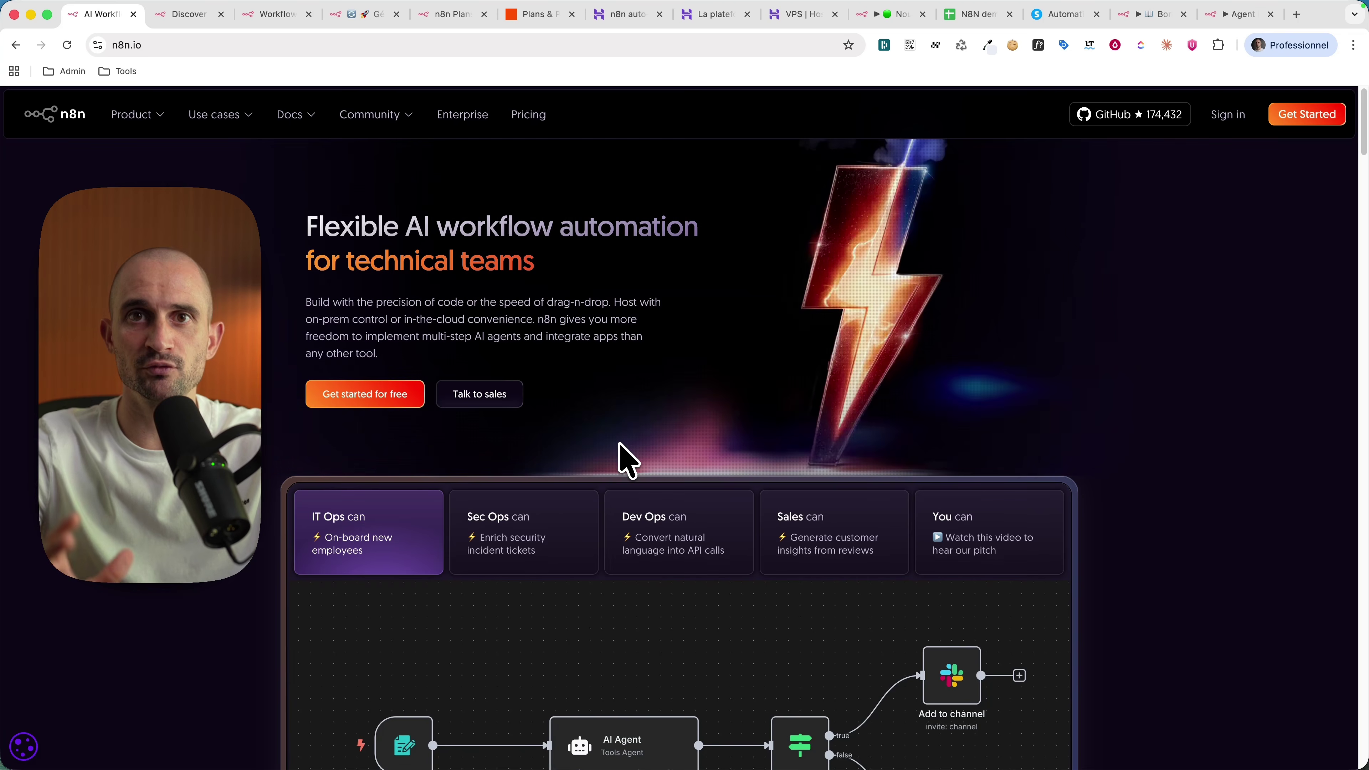
Step: Open the 'Generate AI viral videos with VEO 3' template and highlight 'VEO 3' and 'upload to TikTok' in its title
key("ctrl+Tab")
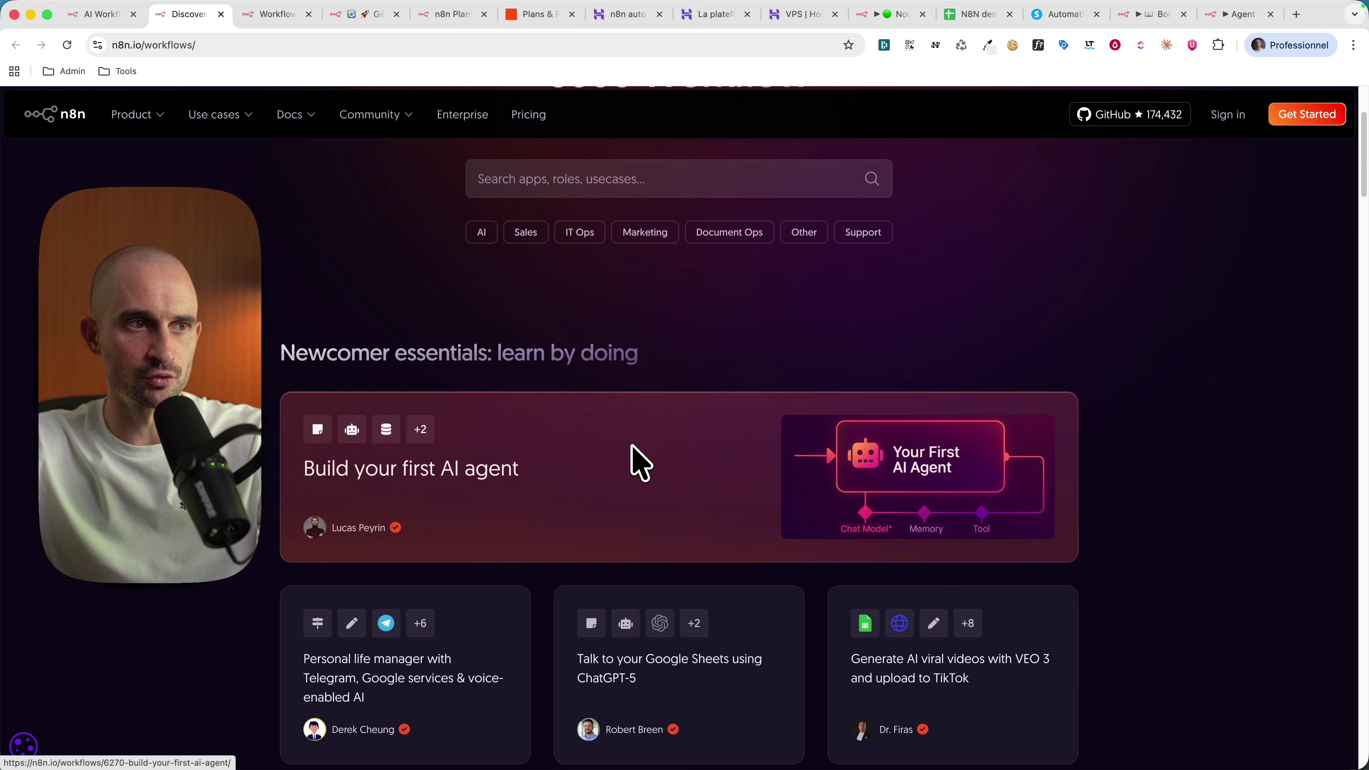
scroll(641, 463, "down", 5)
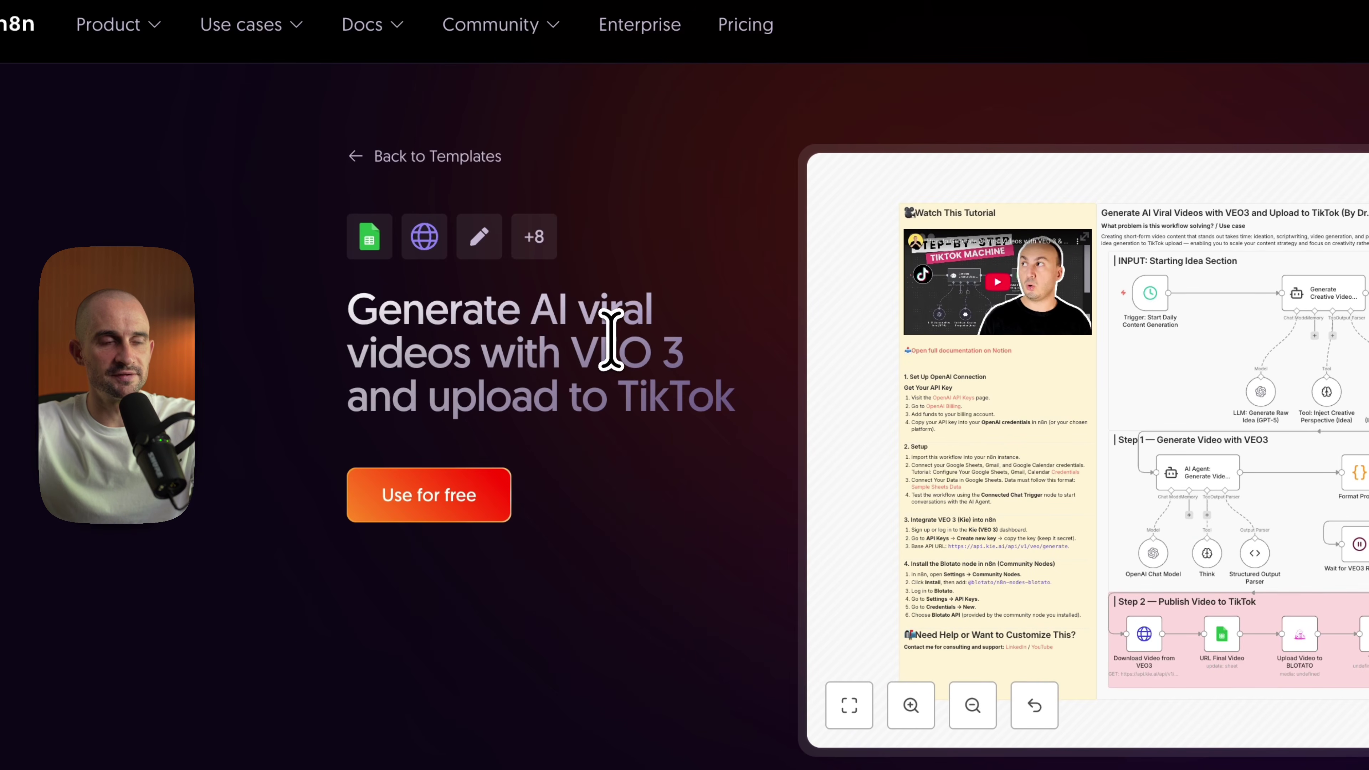
left_click_drag(573, 353, 732, 370)
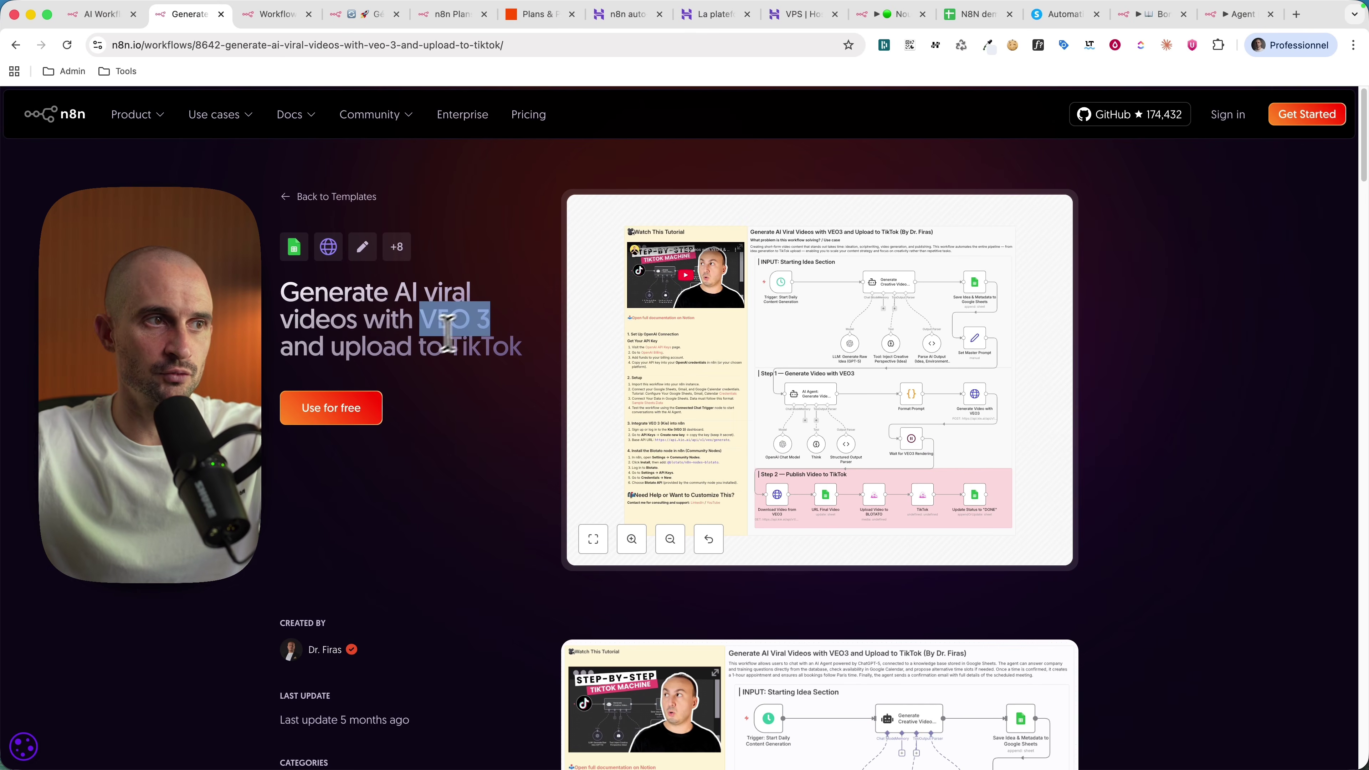
left_click(381, 318)
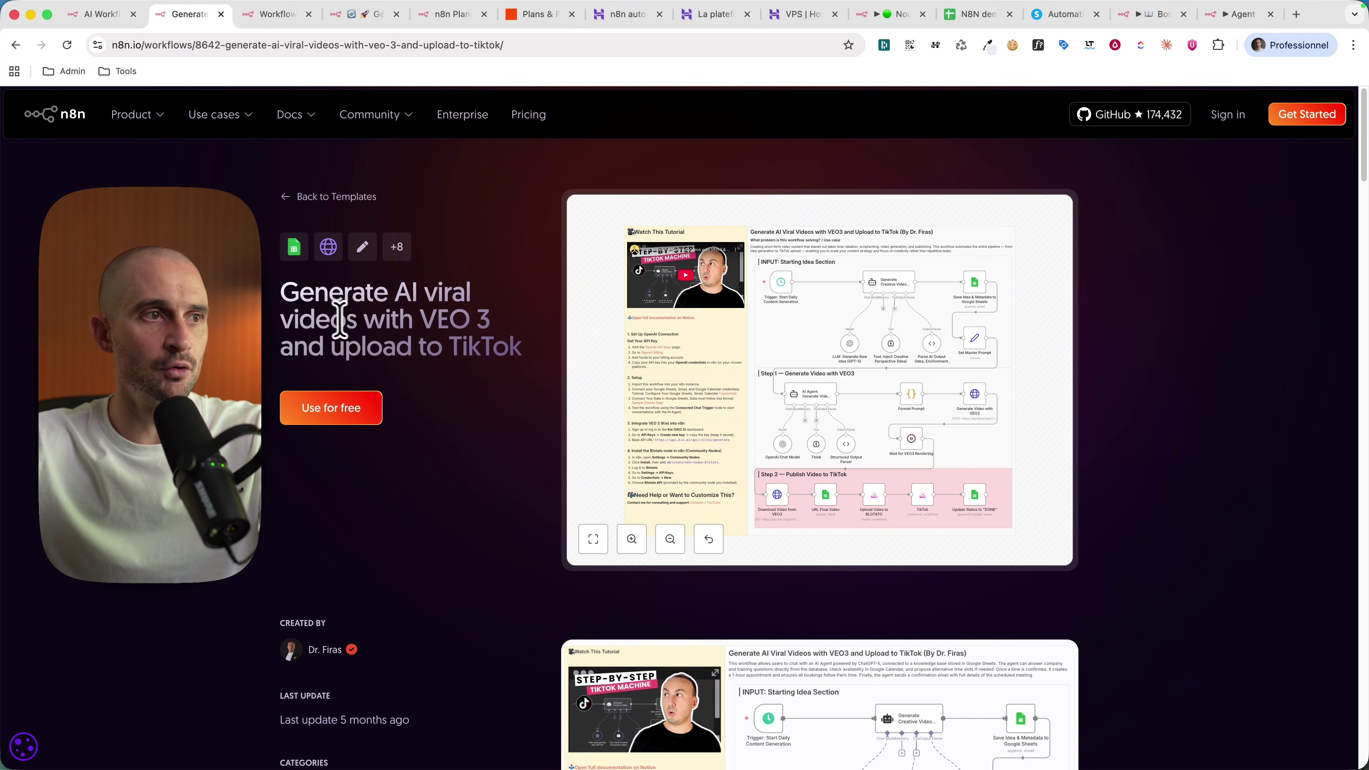
left_click_drag(336, 344, 531, 355)
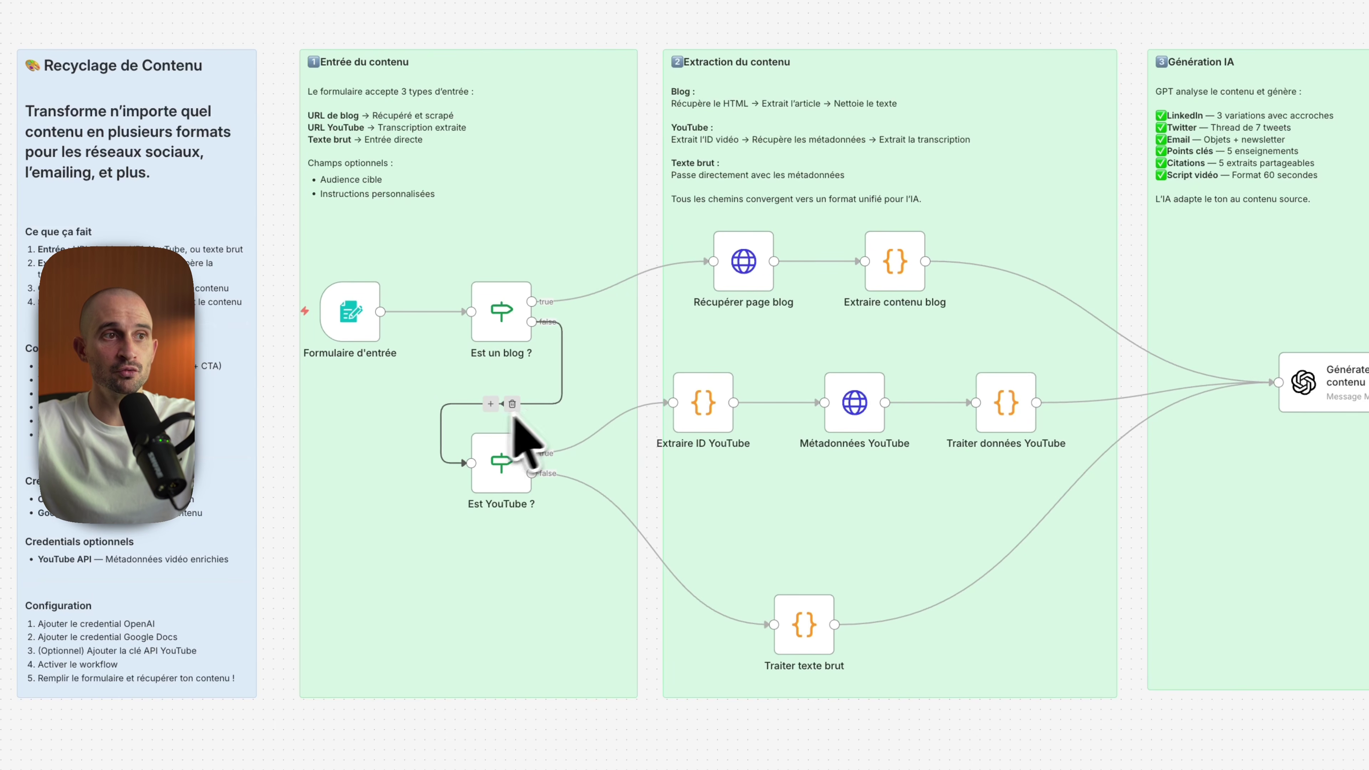
Step: Pan across the content-recycling and Meta Ads workflow canvases to the final-result note
scroll(550, 560, "right", 5)
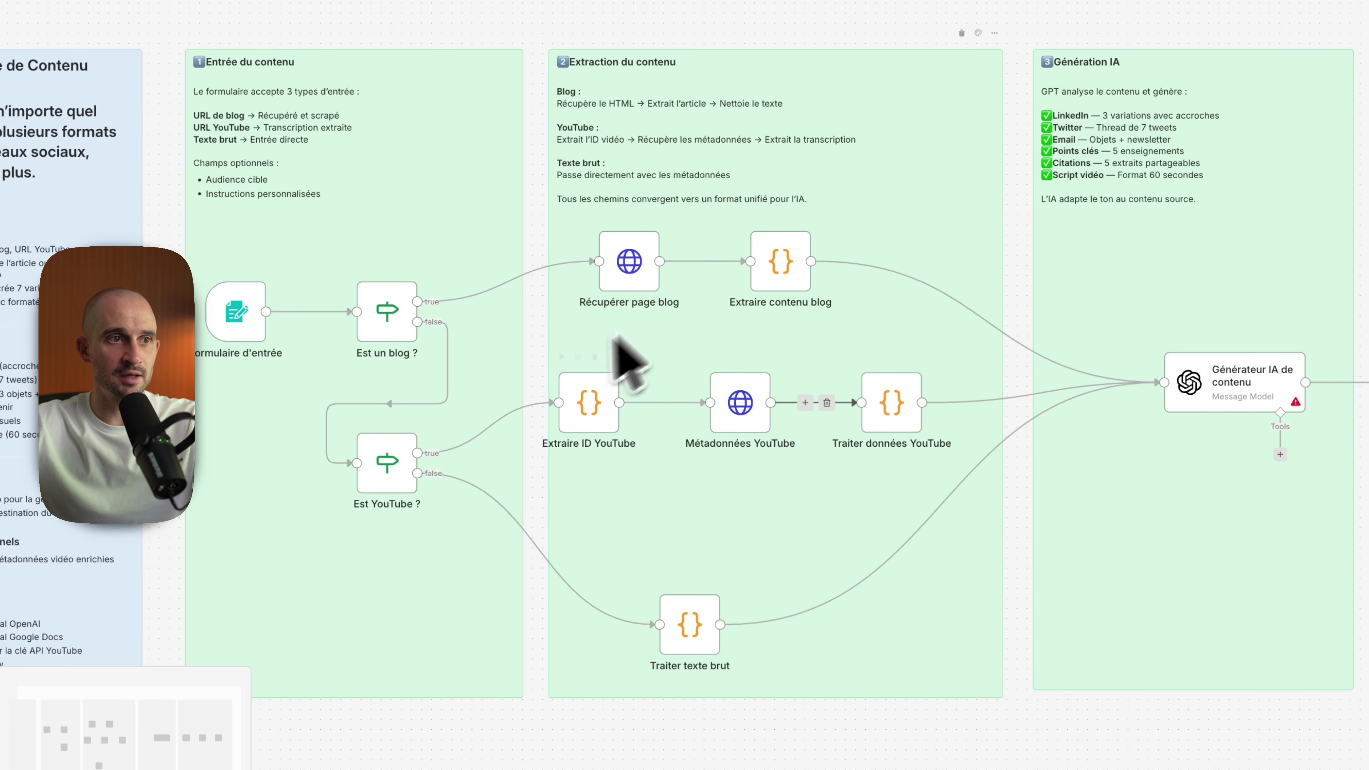
scroll(663, 378, "right", 5)
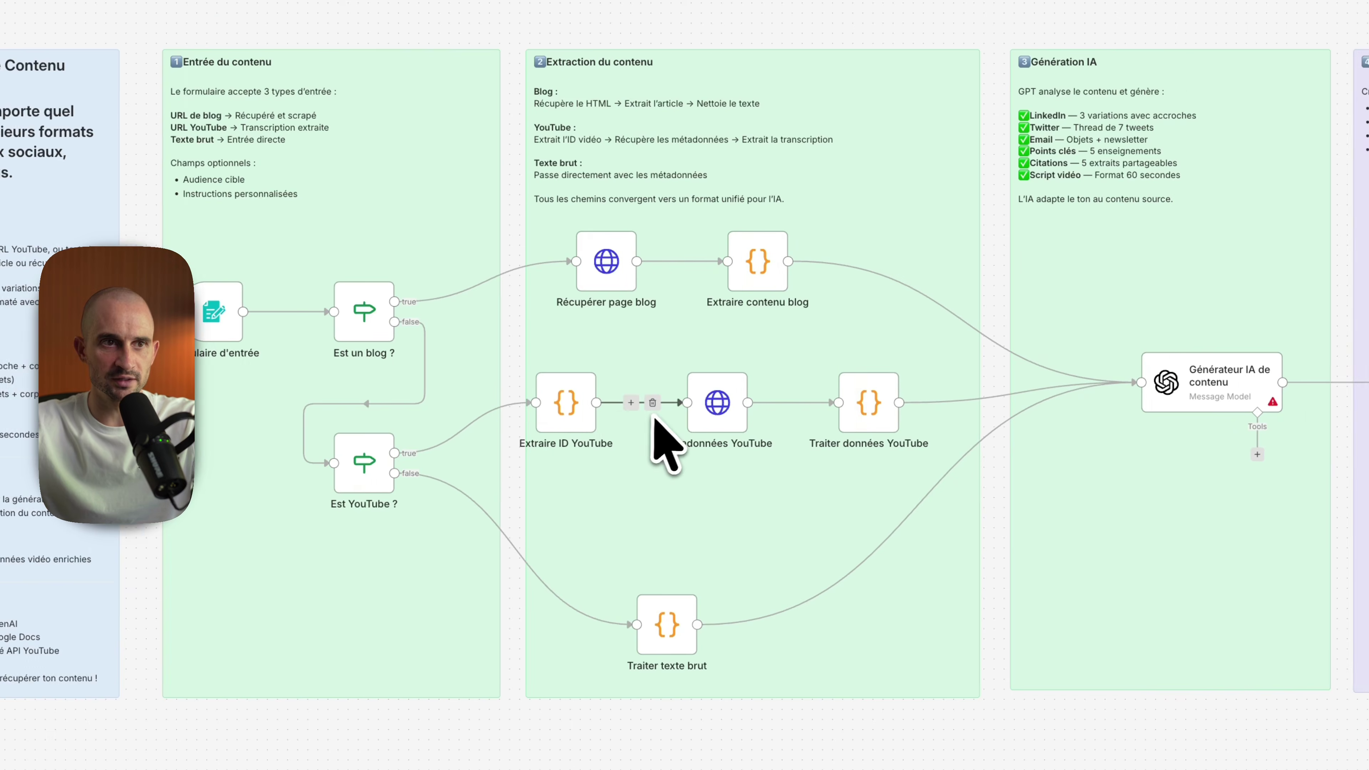
scroll(734, 593, "up", 5)
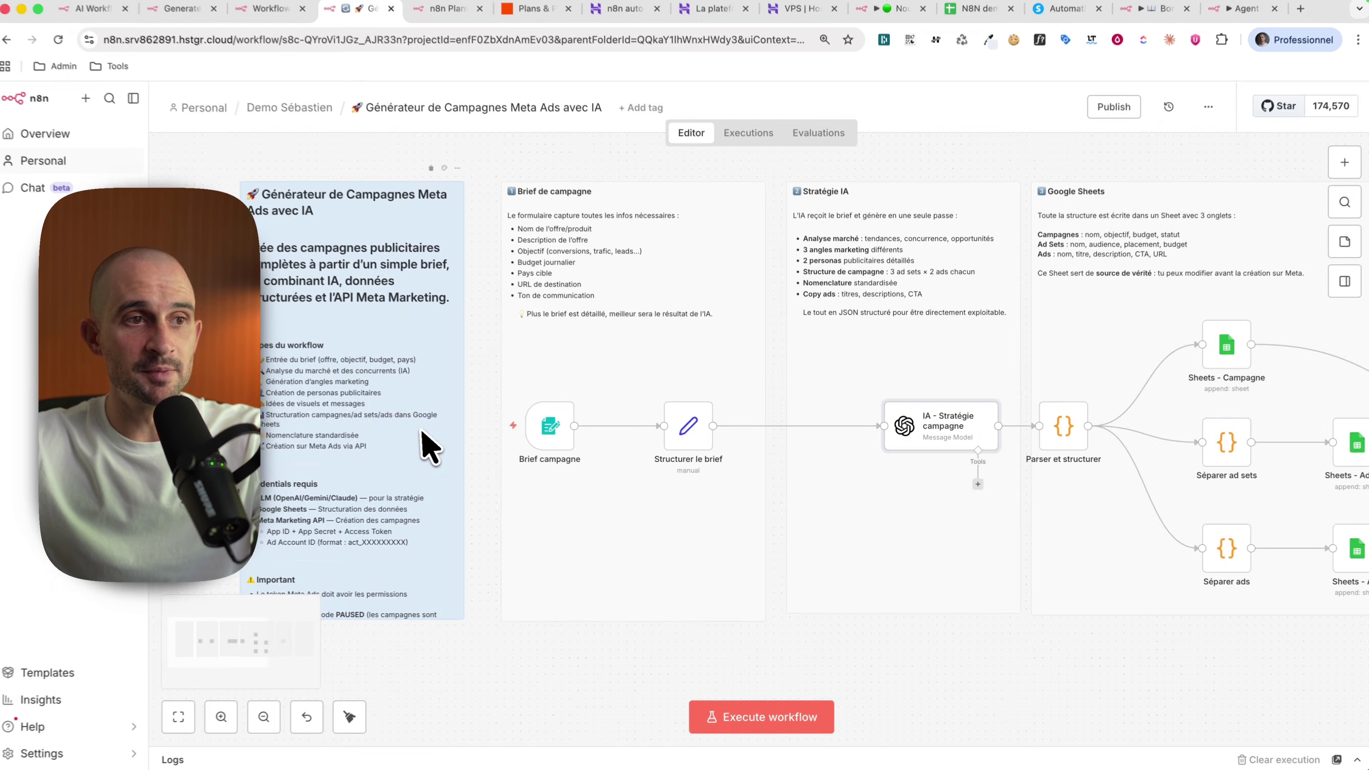
scroll(472, 439, "right", 2)
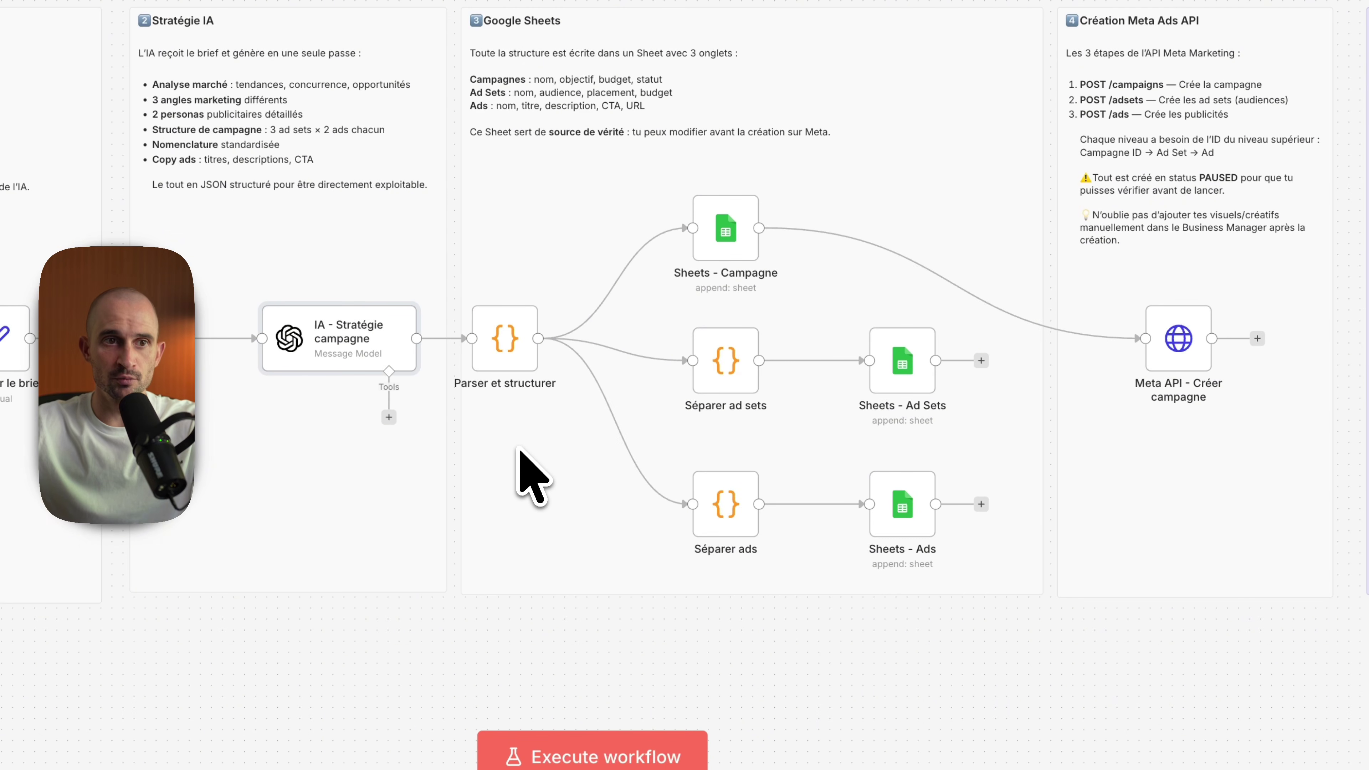
scroll(531, 476, "right", 5)
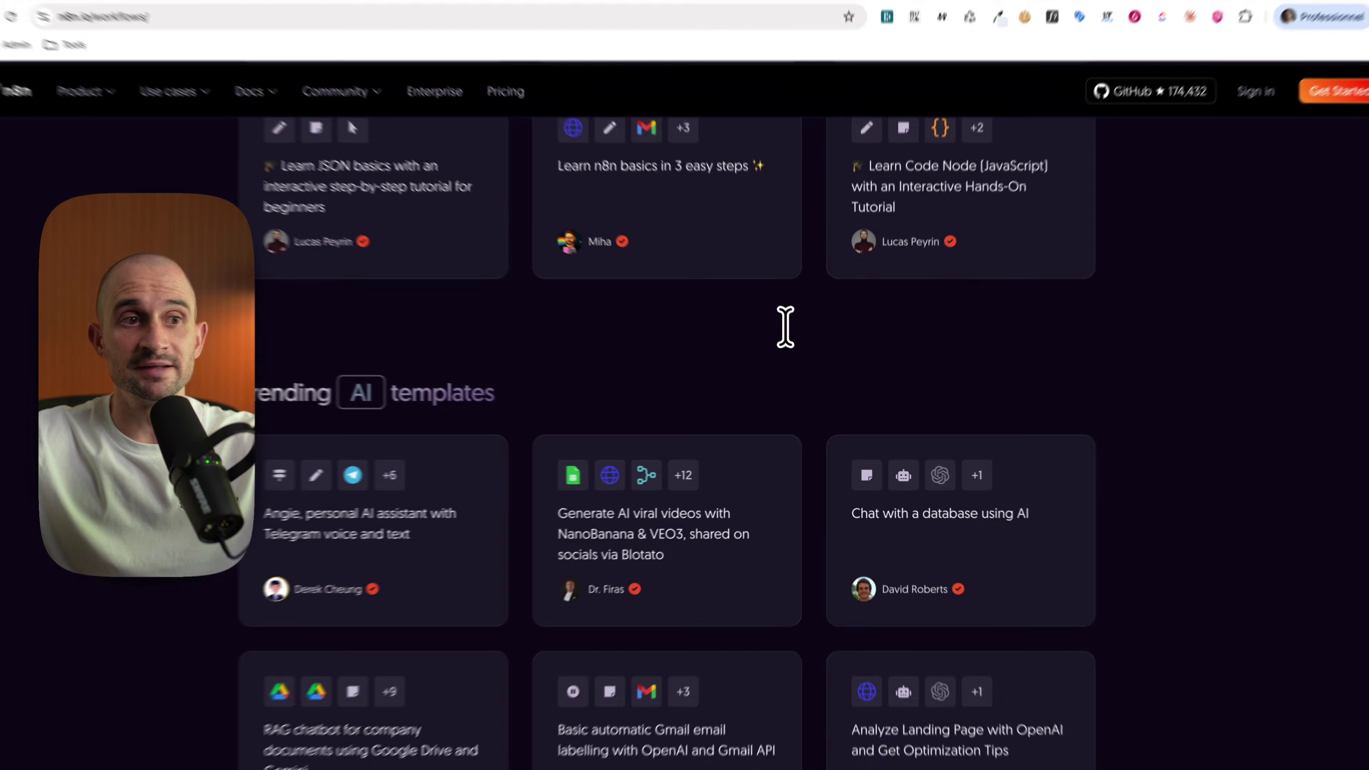
scroll(789, 333, "down", 15)
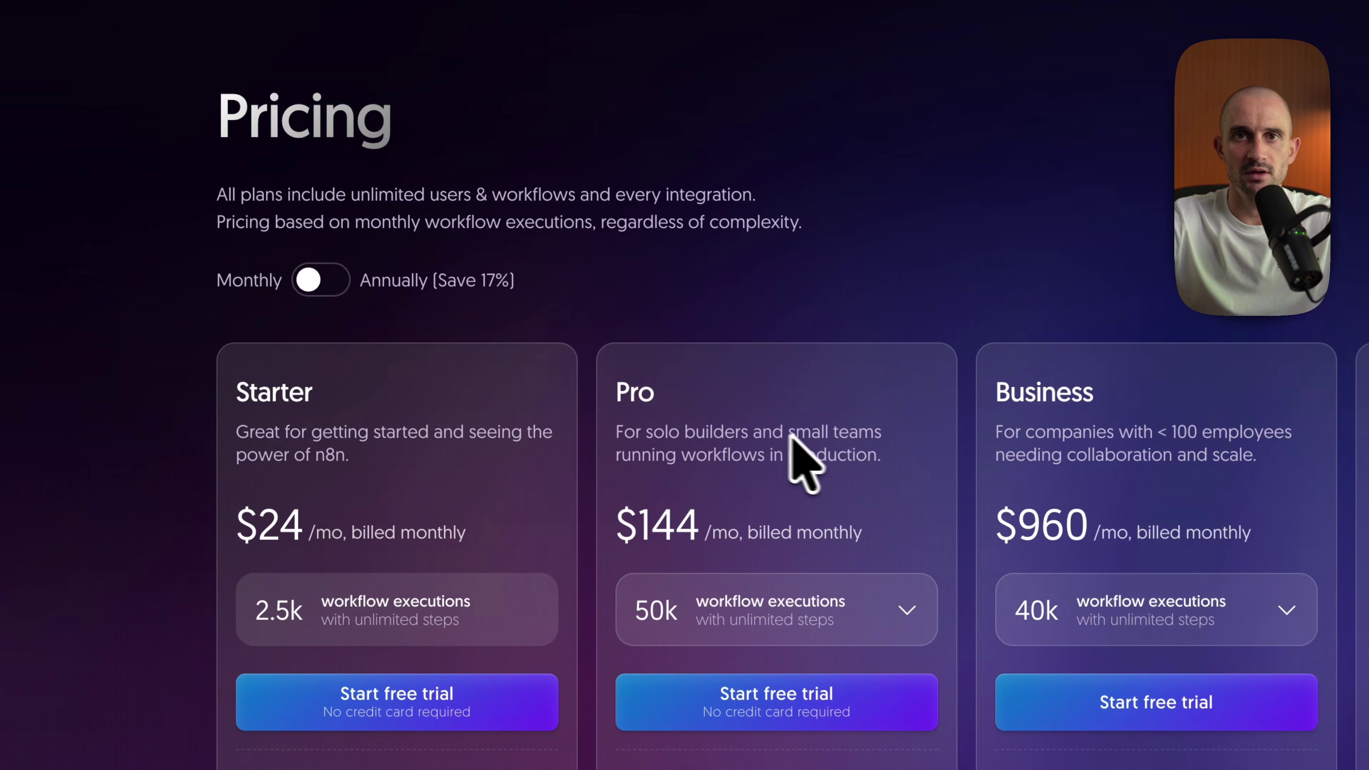
Step: Check n8n's plan prices and Pro execution tiers, keeping Pro at 50k, then go to Zapier's pricing
scroll(871, 496, "down", 5)
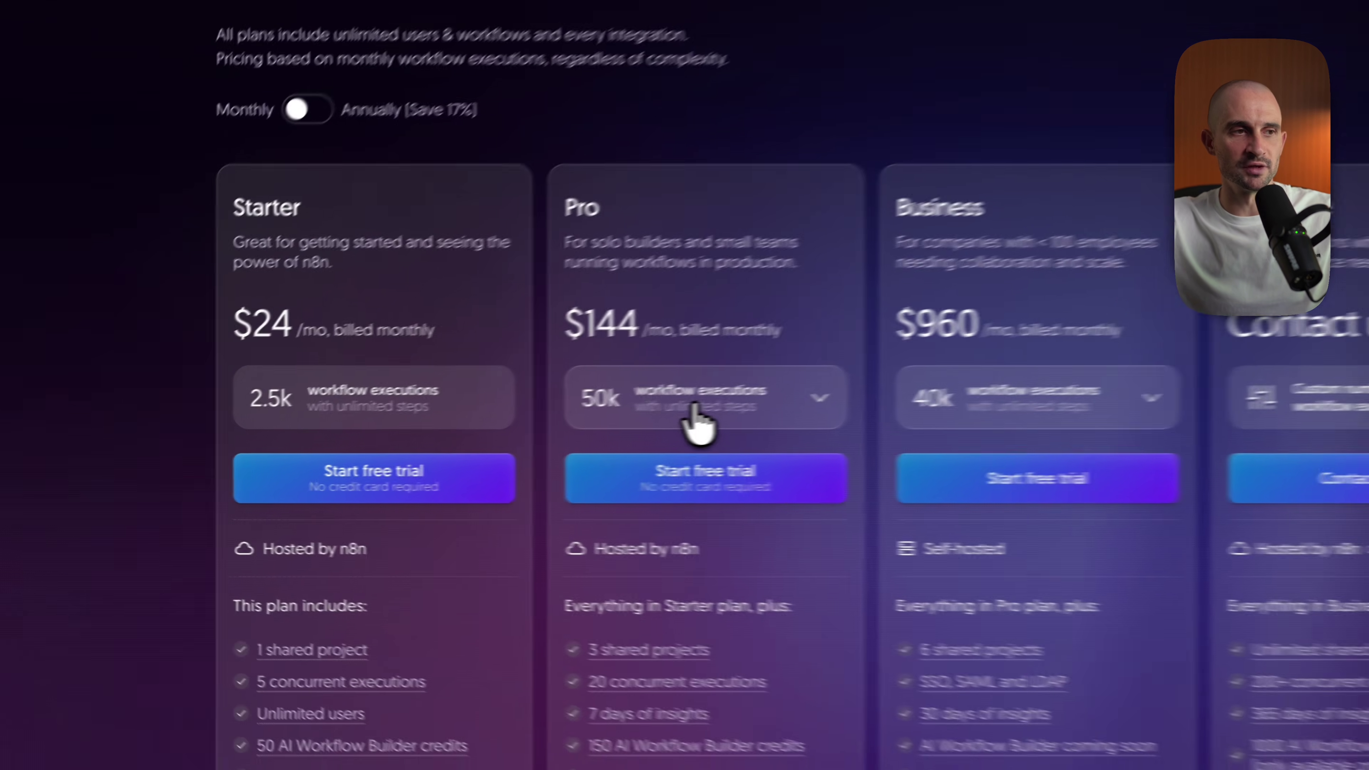
left_click(782, 402)
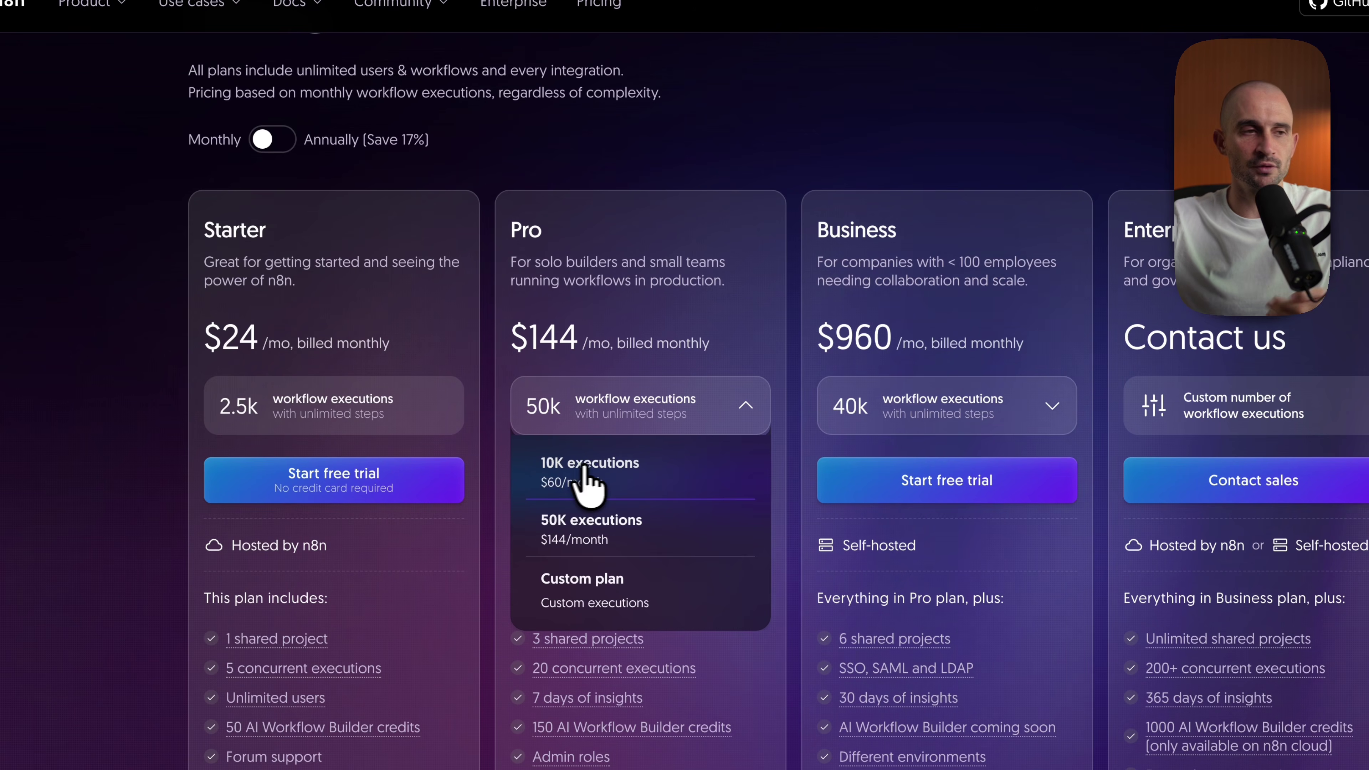
left_click(605, 339)
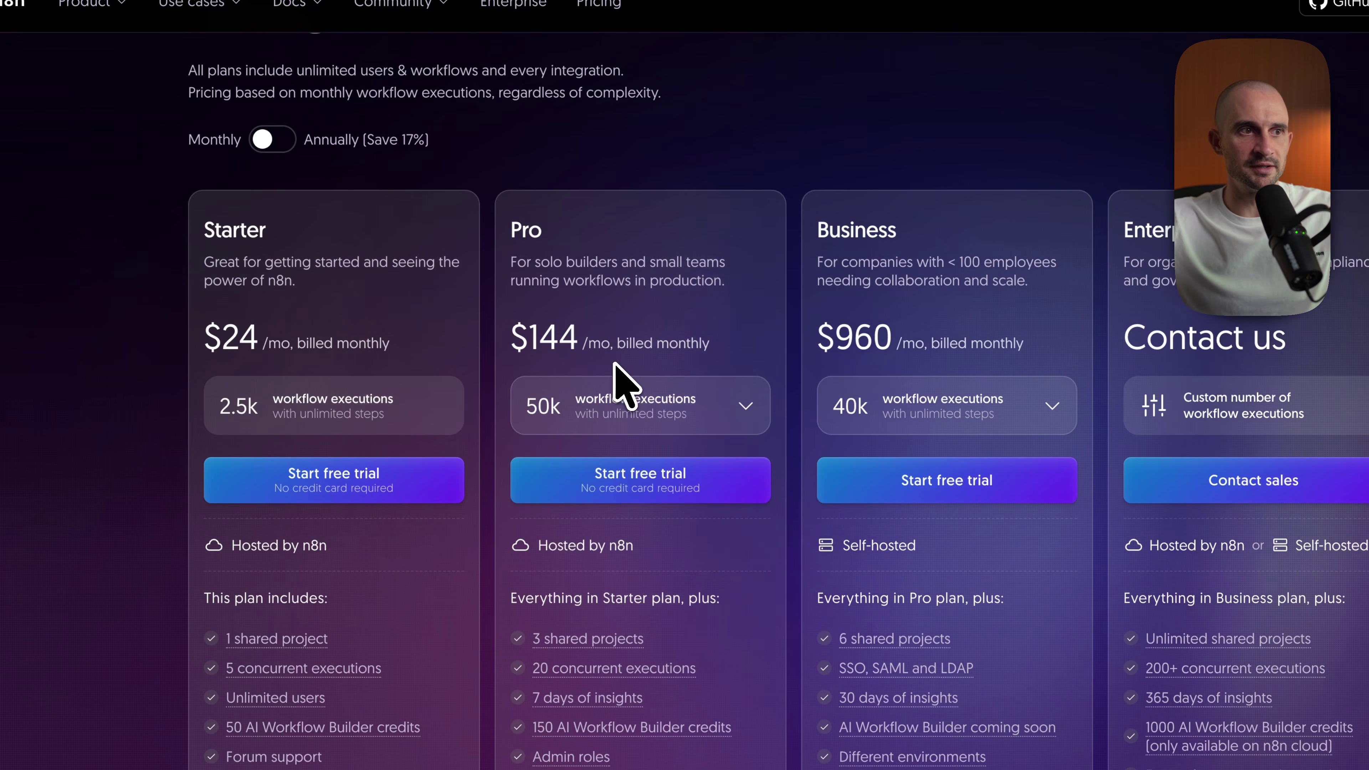
scroll(614, 363, "up", 1)
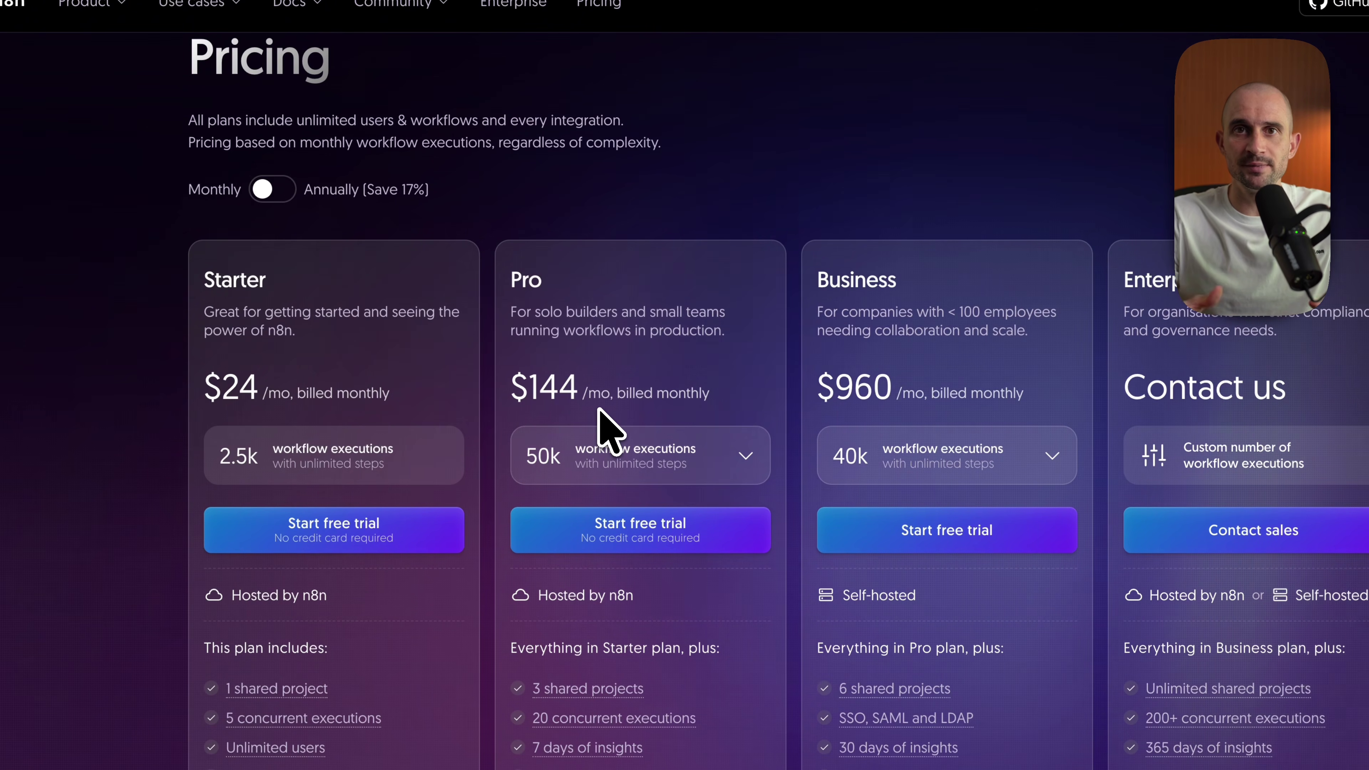
key("ctrl+Tab")
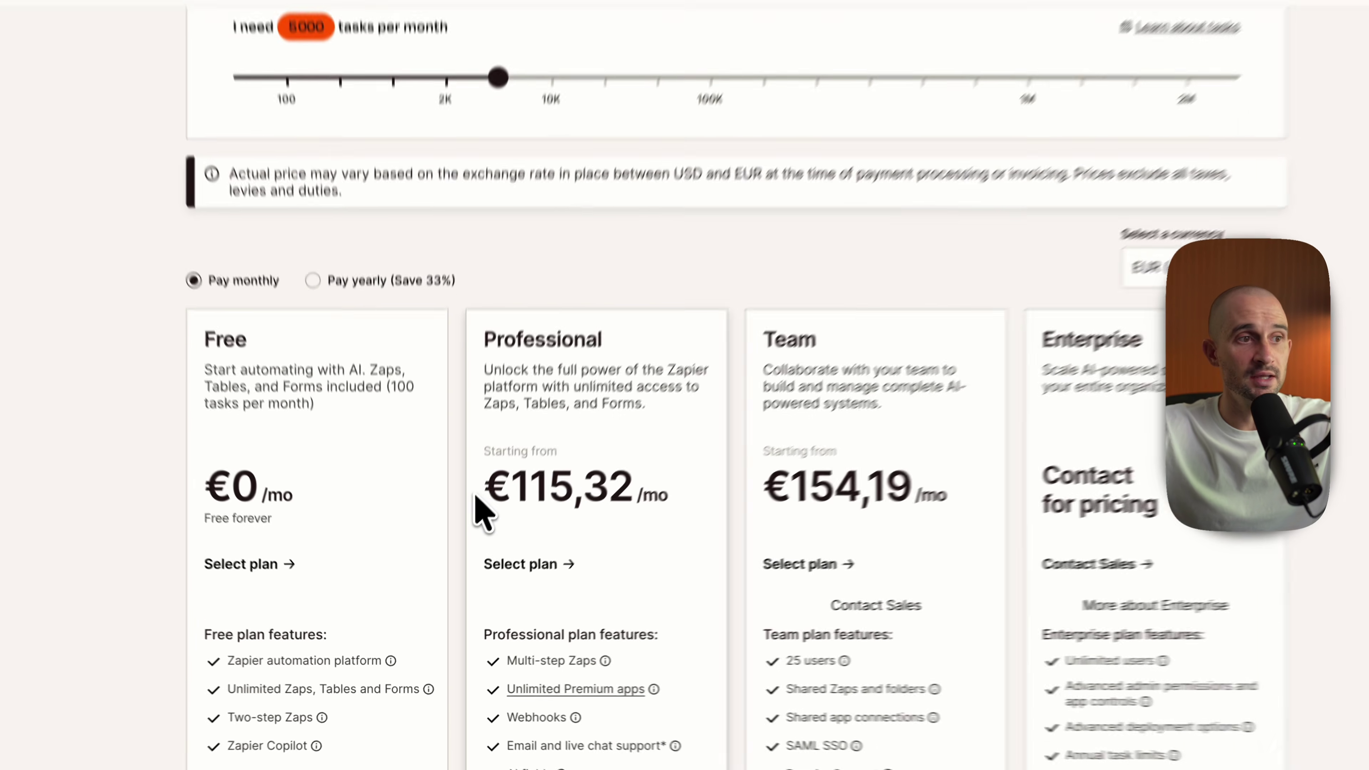
Step: Highlight Zapier's €115,32/mo Professional price, then return to the n8n tab
left_click_drag(464, 542, 629, 538)
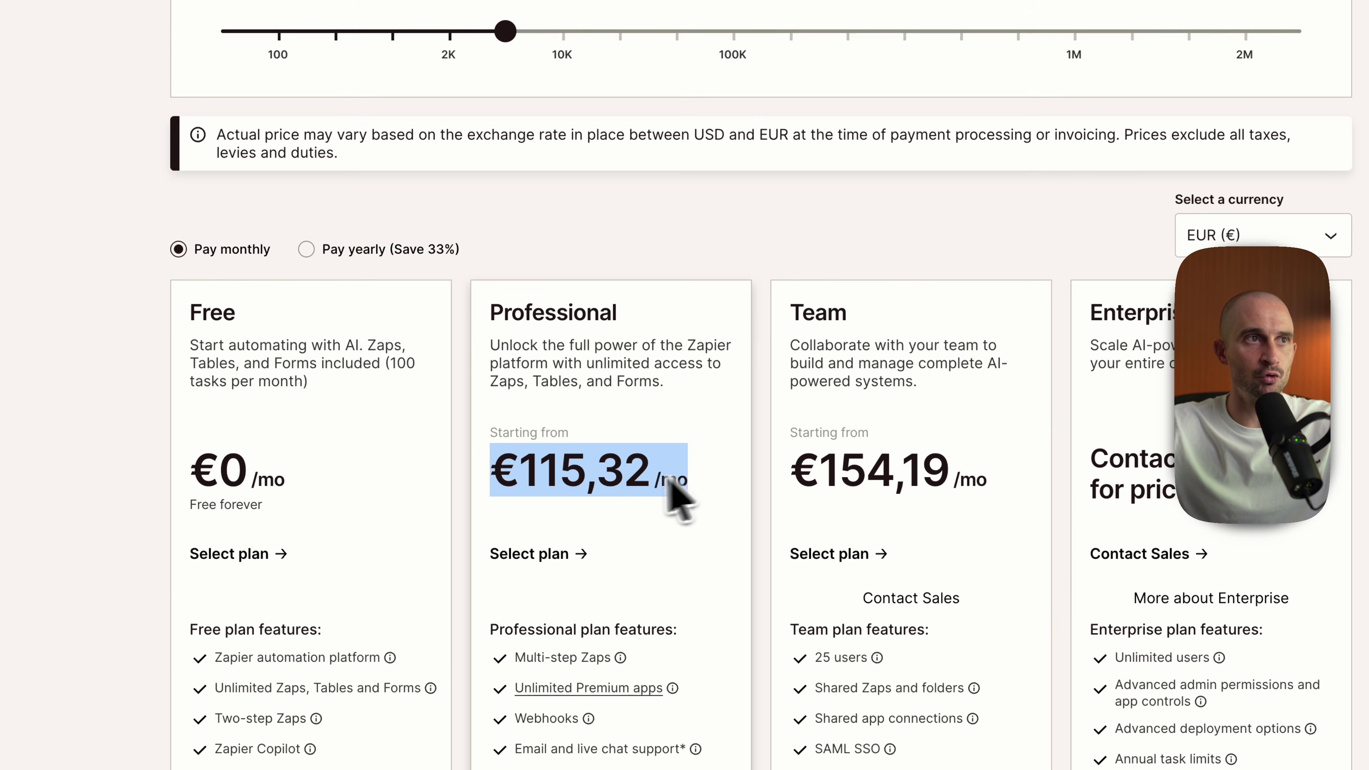
key("ctrl+shift+Tab")
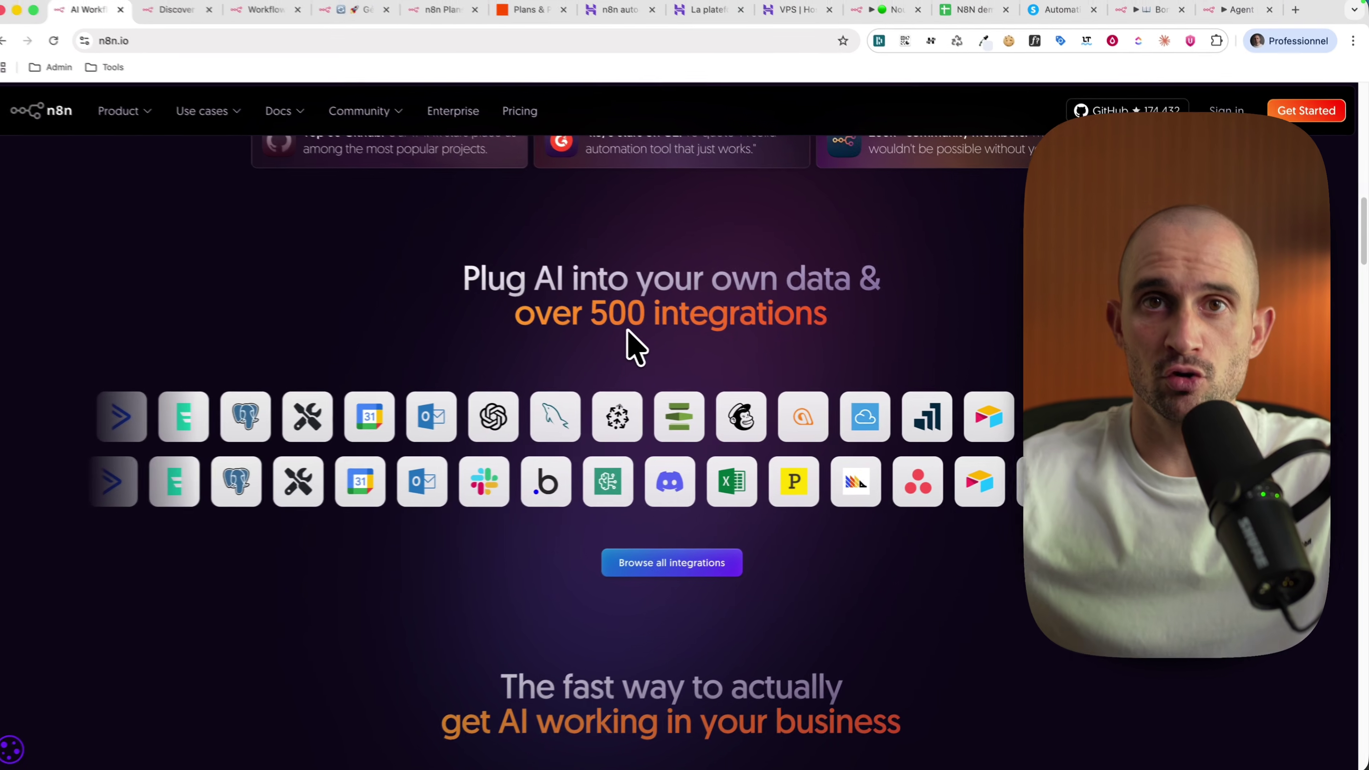
Step: Bring up the 'n8n auto' tab showing Hostinger's n8n hosting offer
left_click(625, 13)
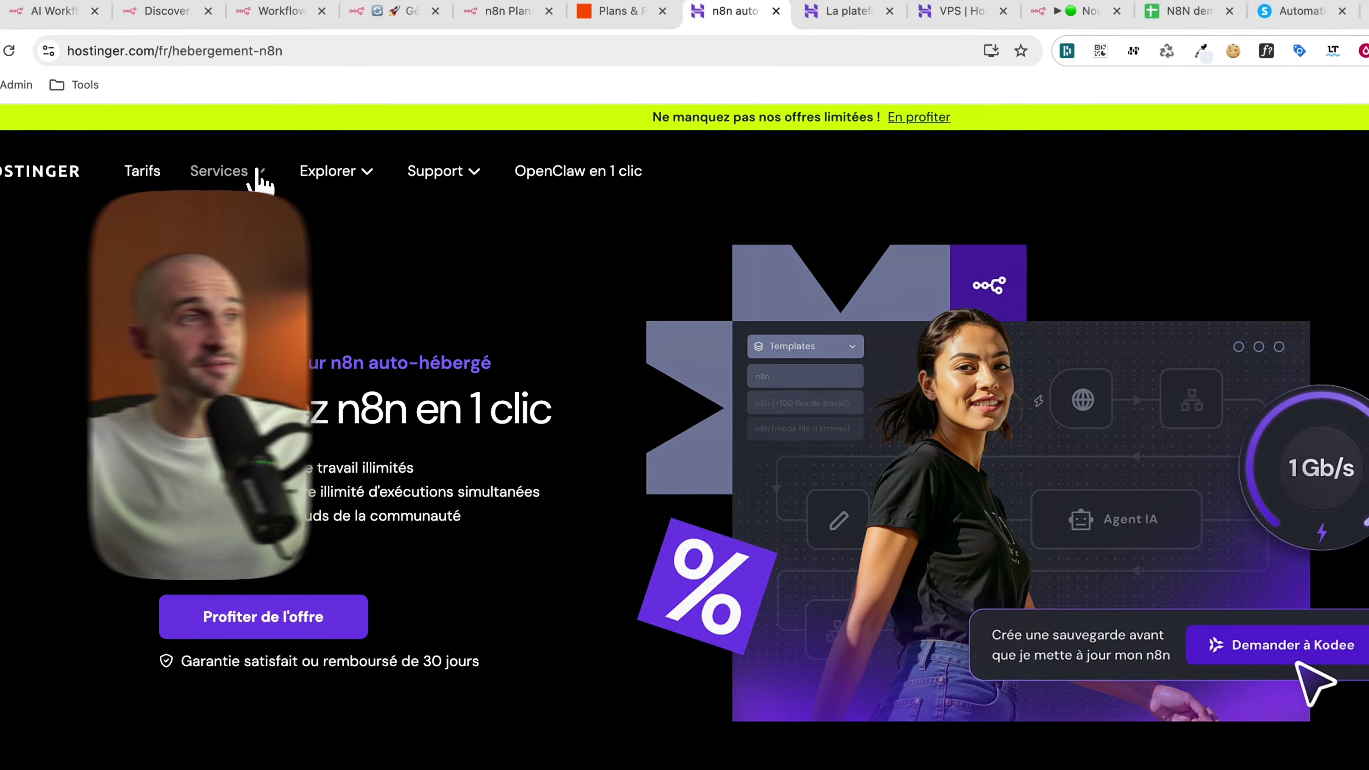
Step: Go to Services > Hébergement VPS n8n and select the KVM 2 plan at 6,99 €/mois
left_click(288, 160)
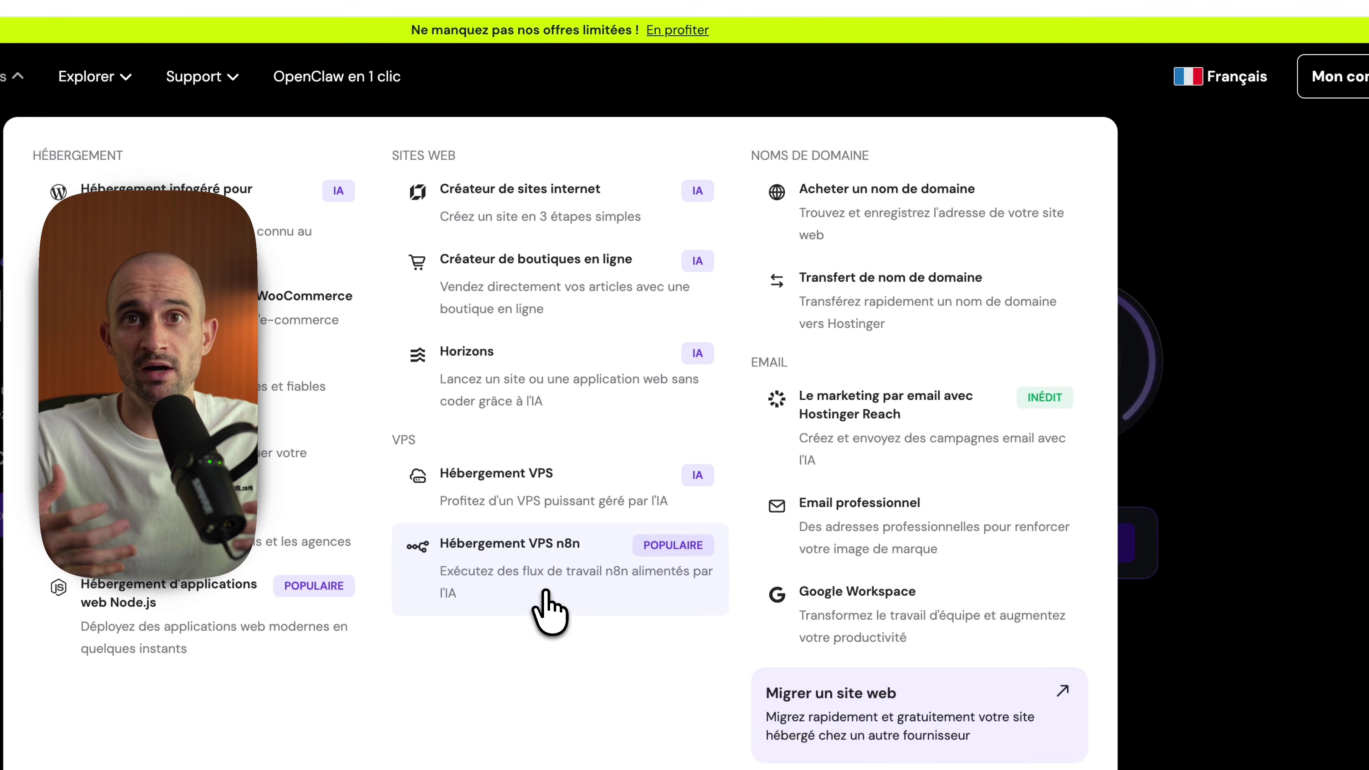
left_click(549, 610)
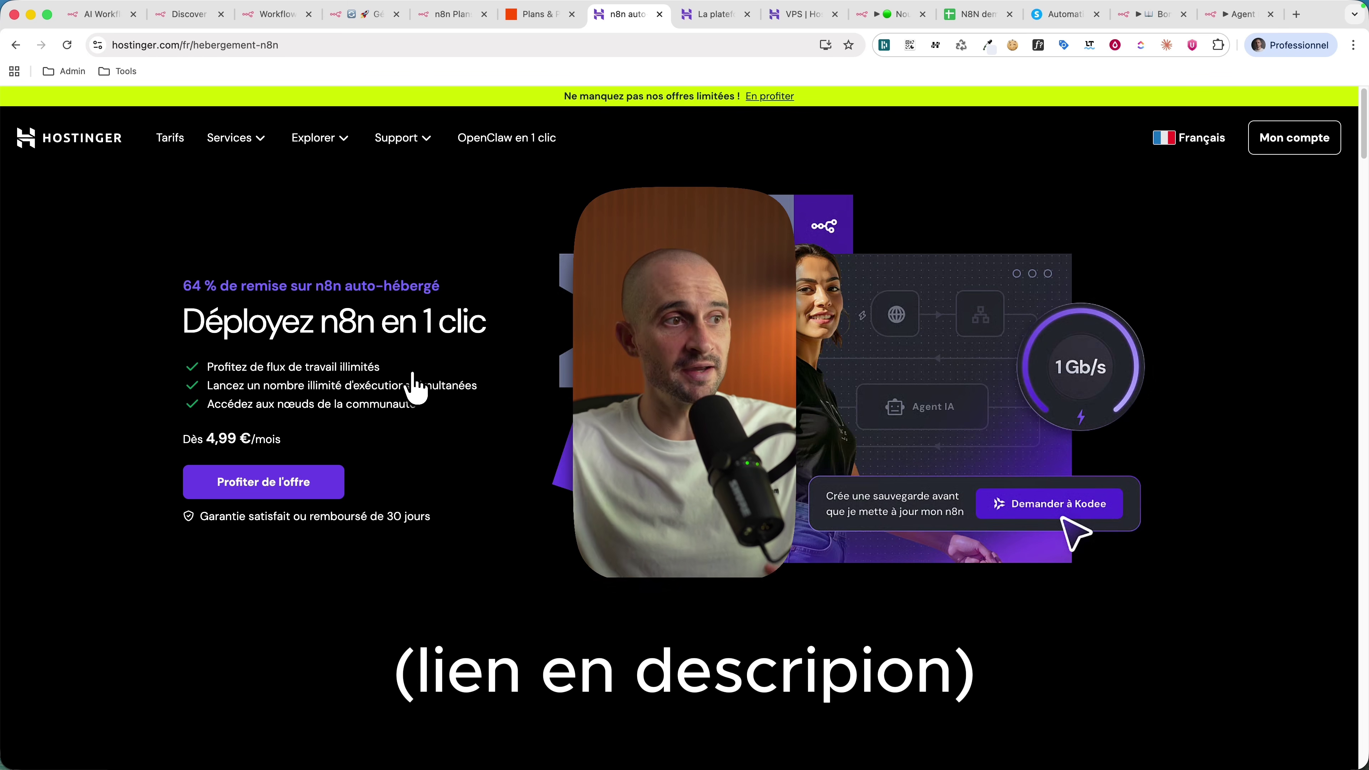
scroll(378, 377, "down", 10)
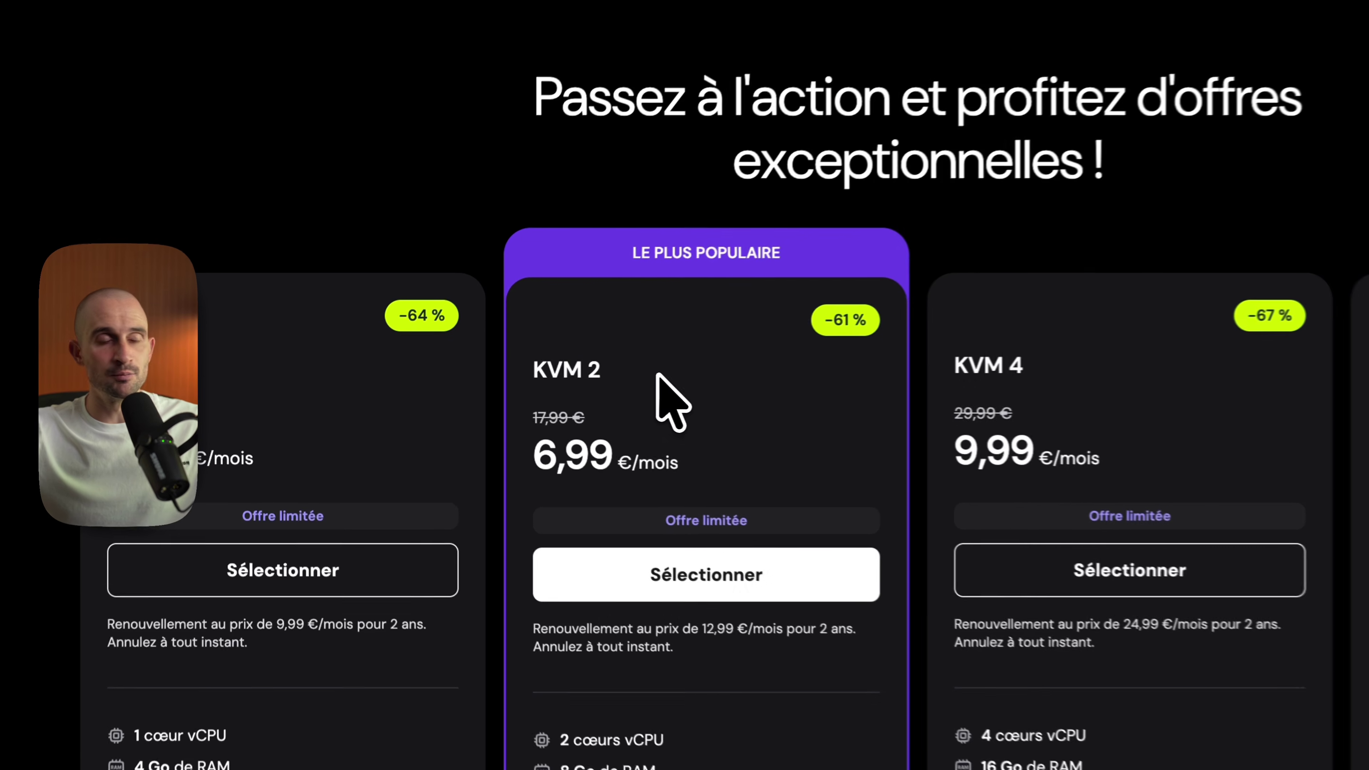
left_click_drag(541, 371, 634, 376)
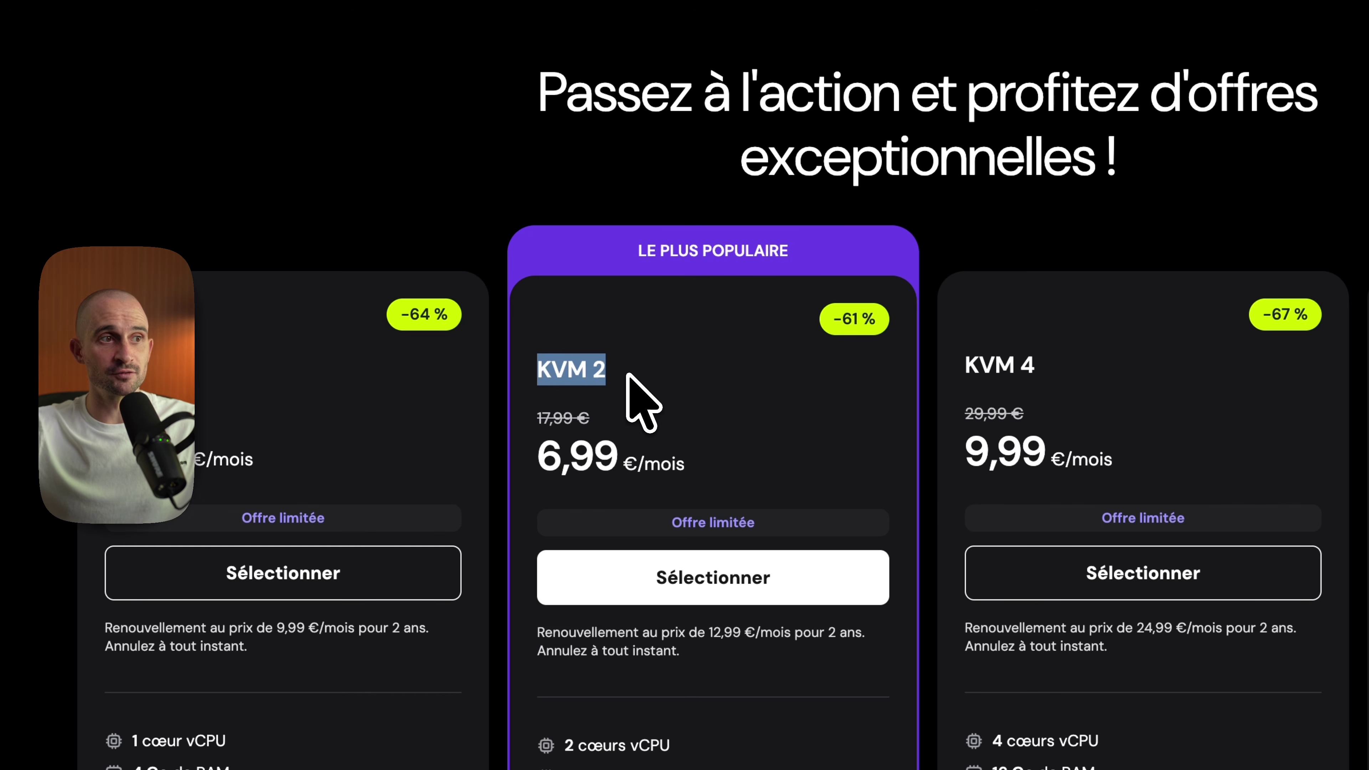
left_click(758, 434)
scroll(758, 434, "down", 1)
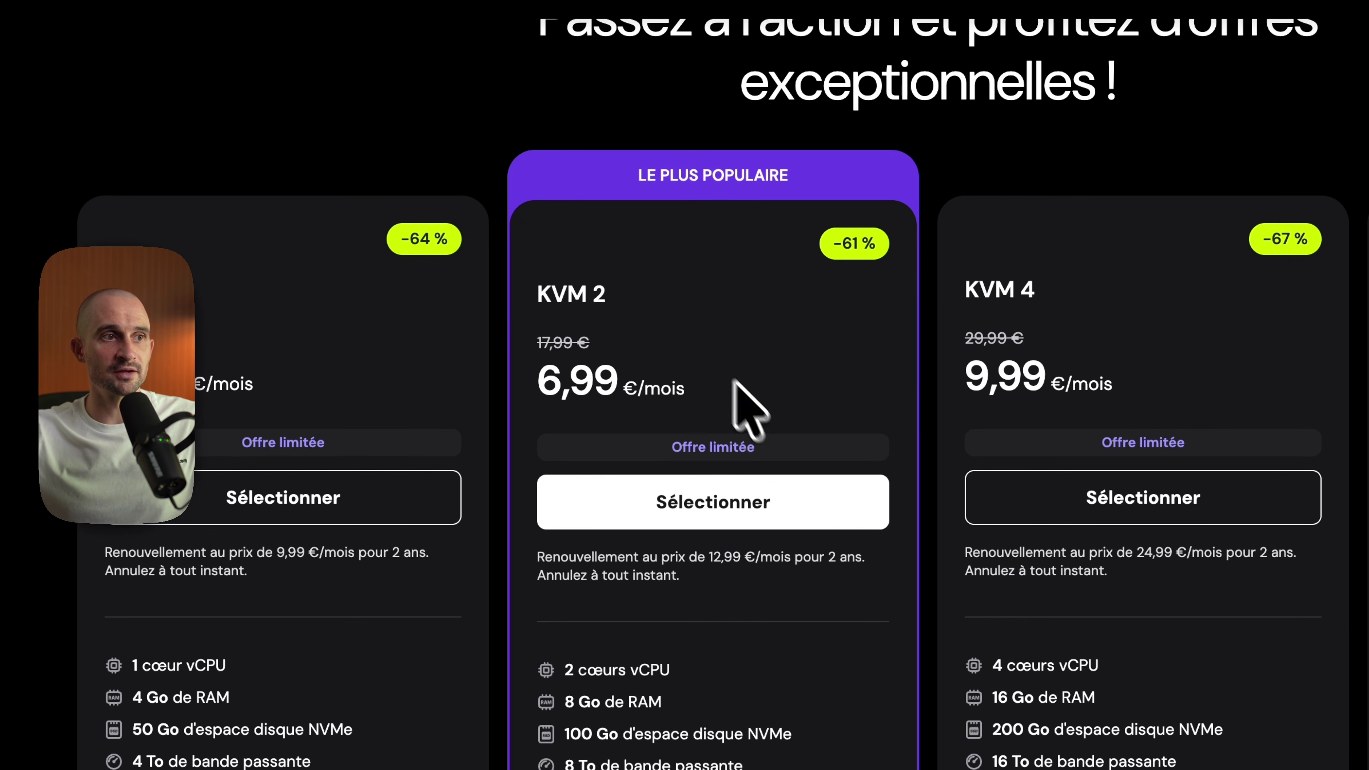
left_click(732, 502)
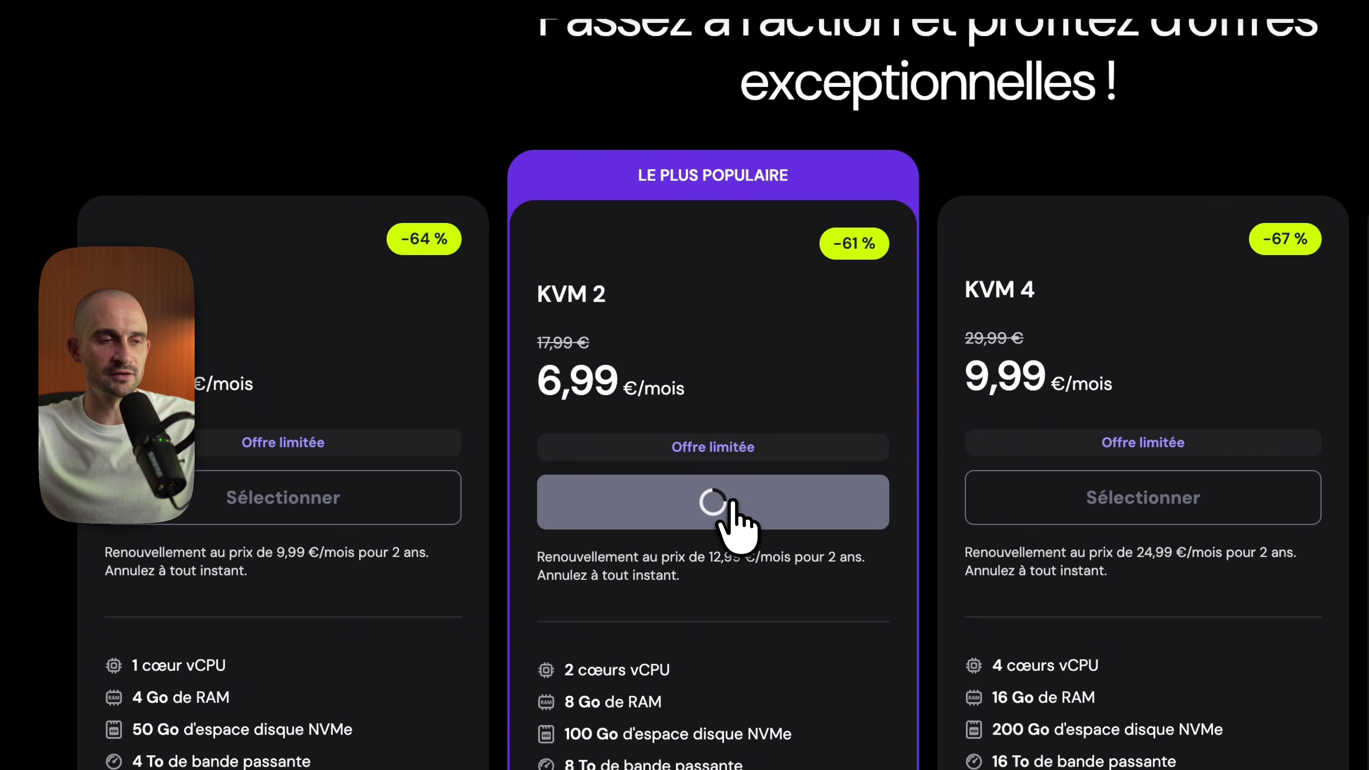
left_click(472, 333)
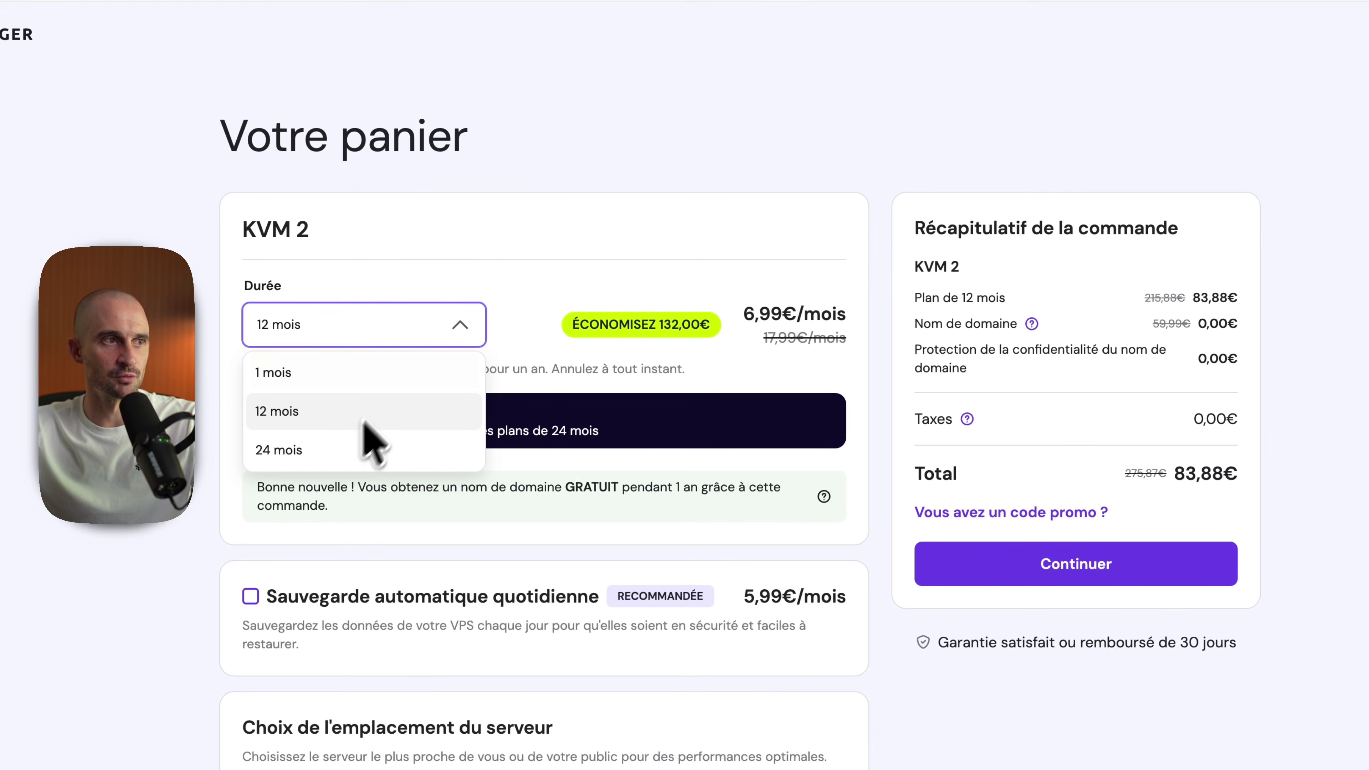
Step: Set the plan duration to 24 mois and apply the creator's promo code
left_click(372, 449)
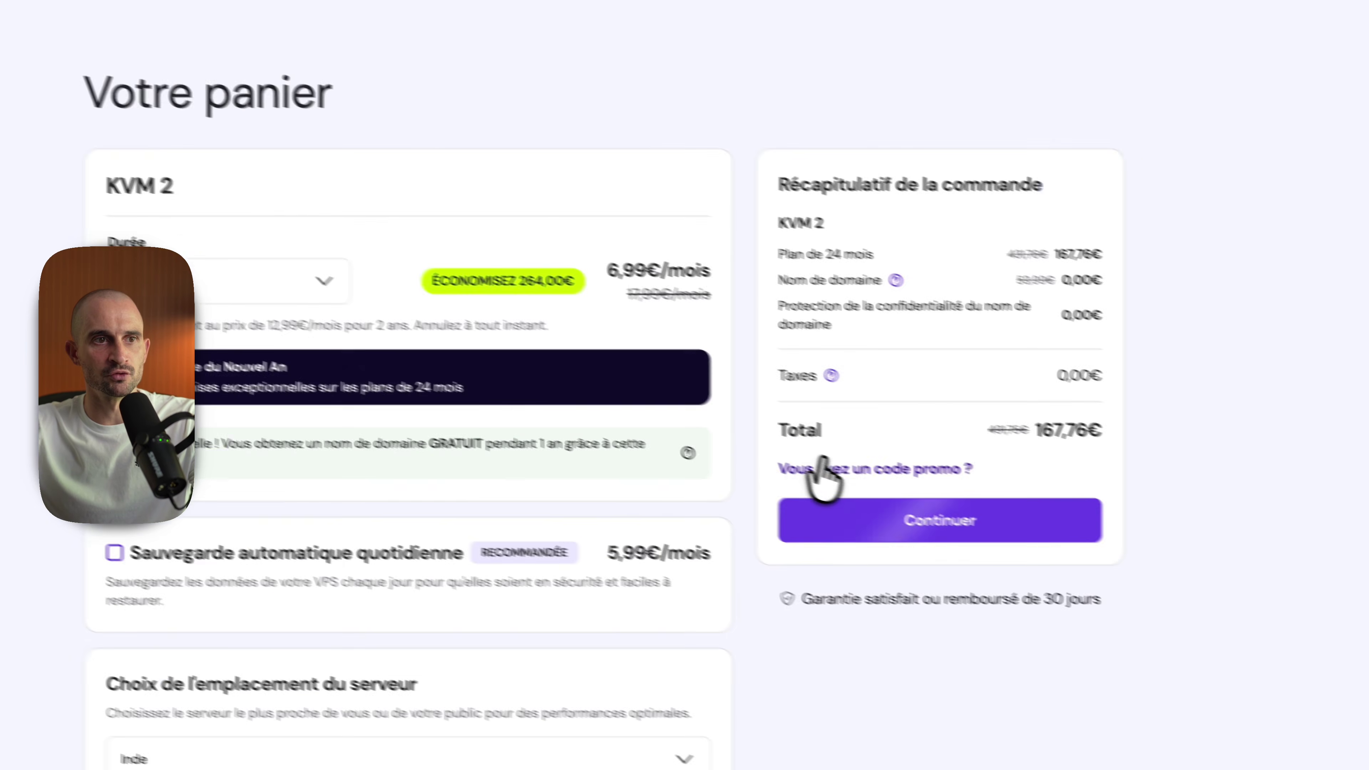
left_click(844, 460)
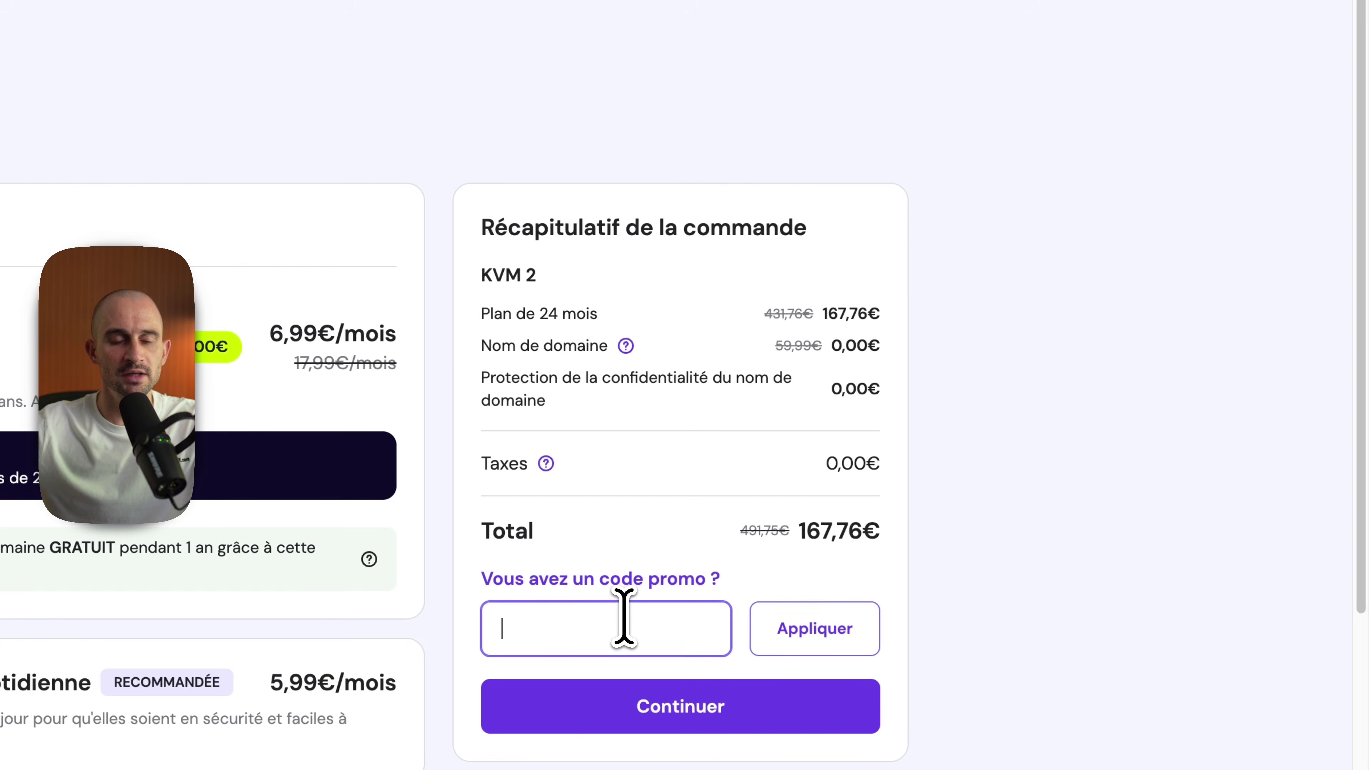
type("SEBASTIEN")
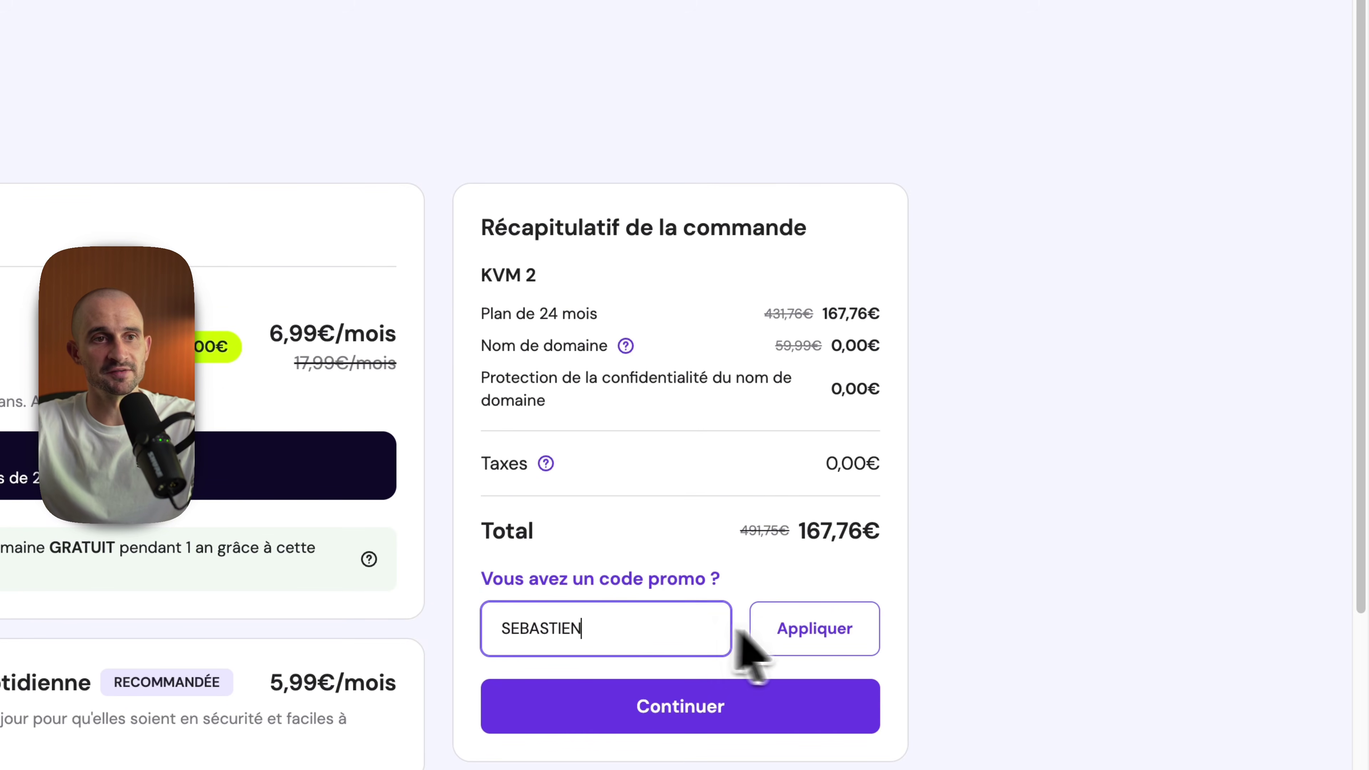
left_click(799, 628)
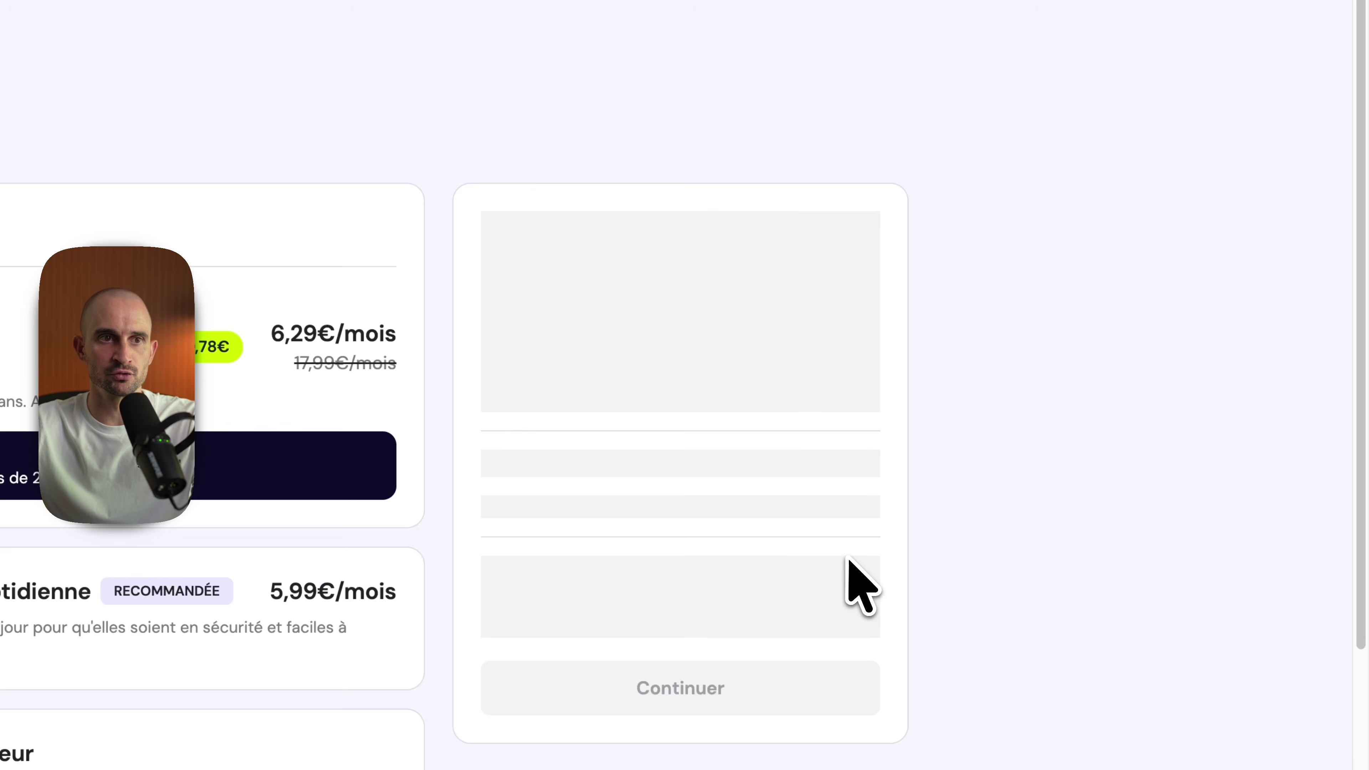
Step: Divide the 150,98€ total by 24 in Spotlight to confirm about 6,29€ per month
left_click_drag(793, 572, 862, 521)
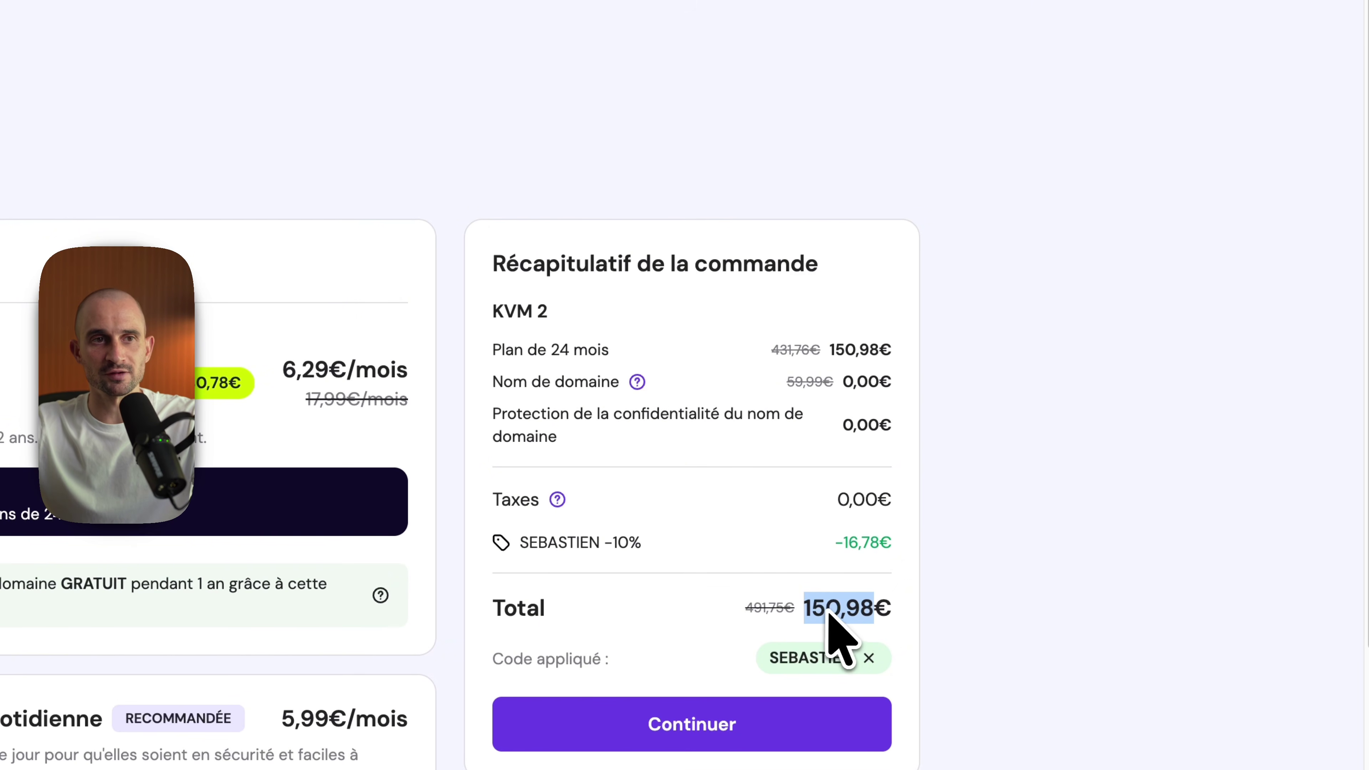
key("super+c")
key("super+space")
key("super+v")
type("/24")
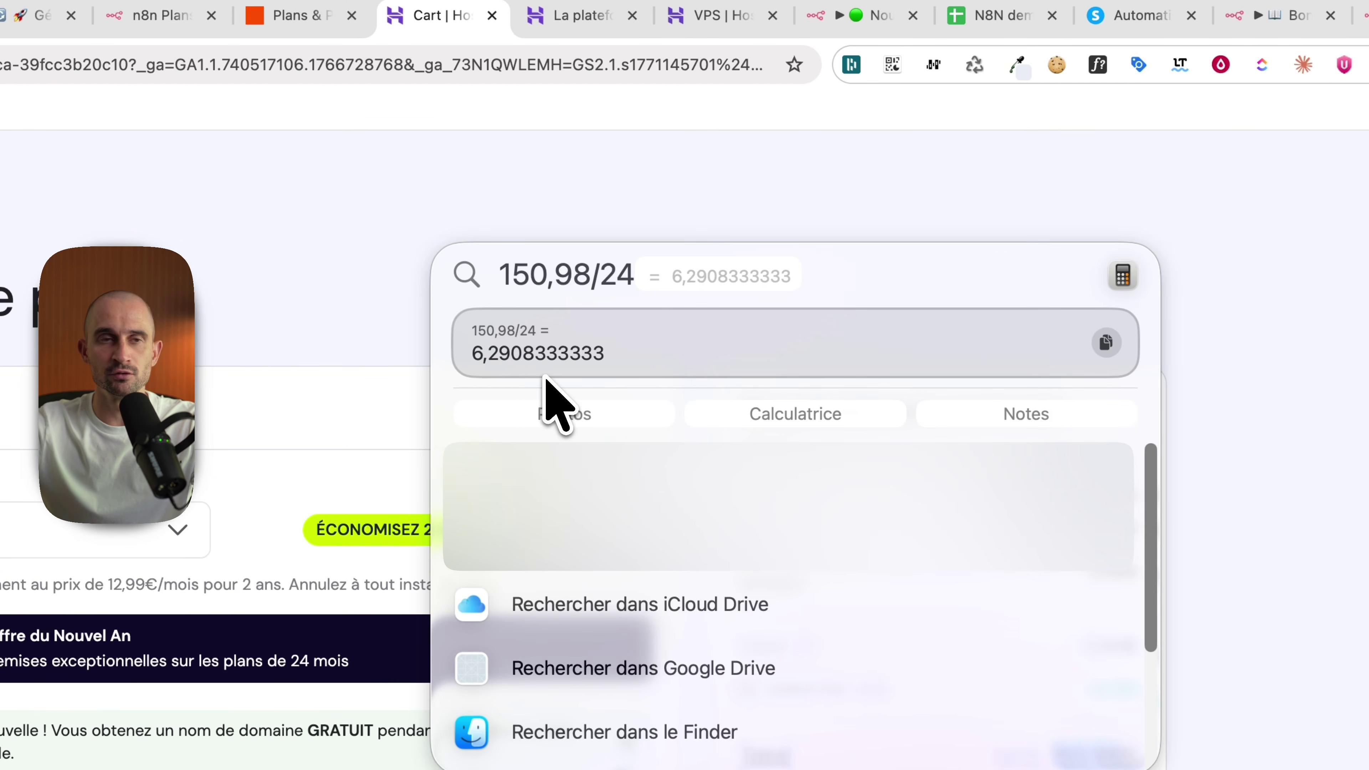
key("Escape")
key("Escape")
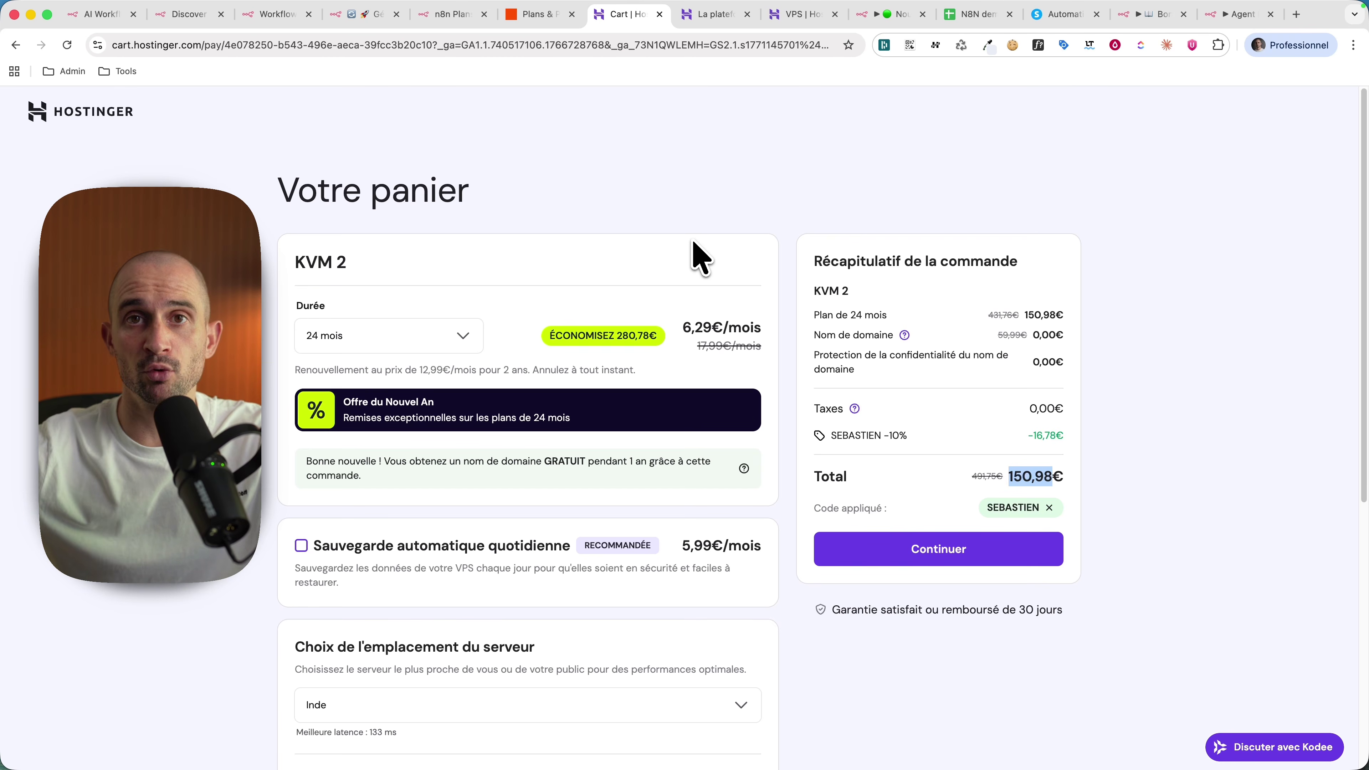
left_click(1175, 448)
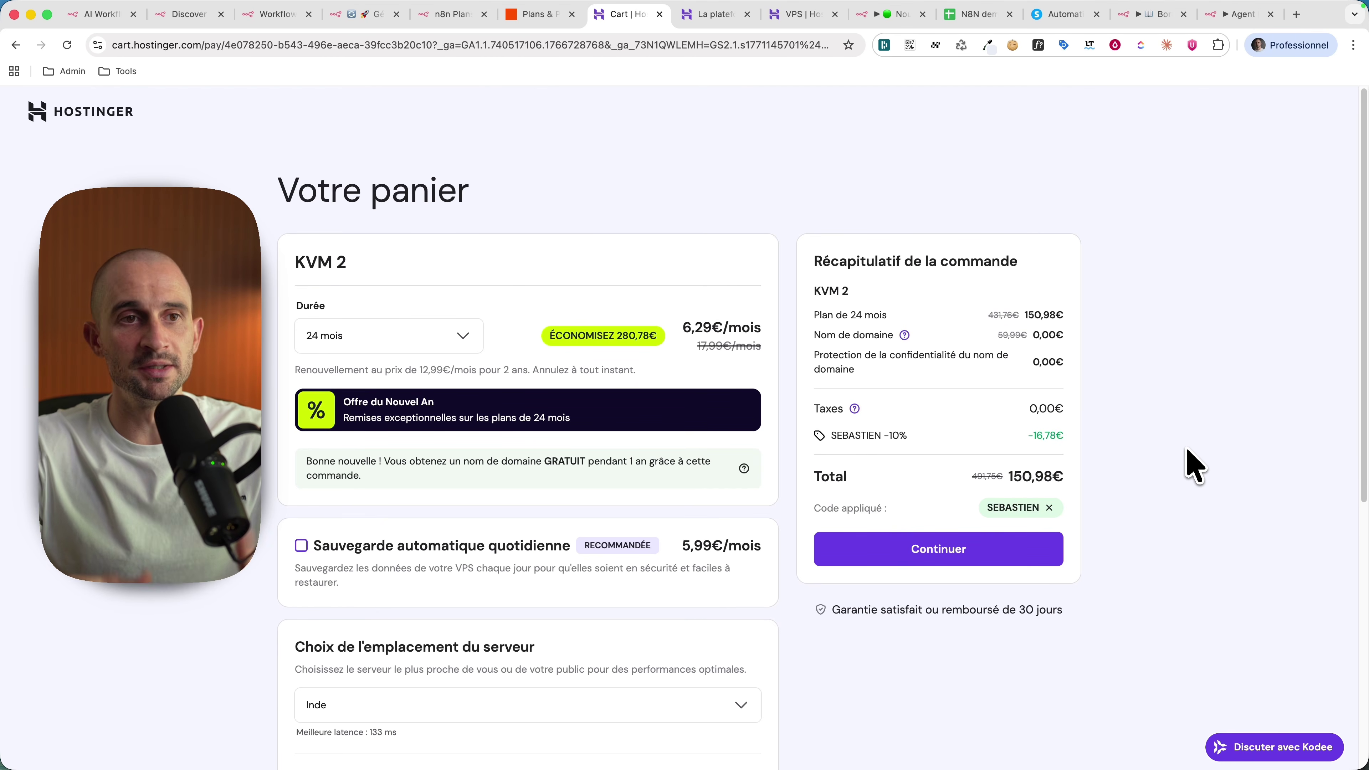
Step: Search 'fra' to pick France as the server location, then continue to checkout
scroll(1194, 466, "down", 6)
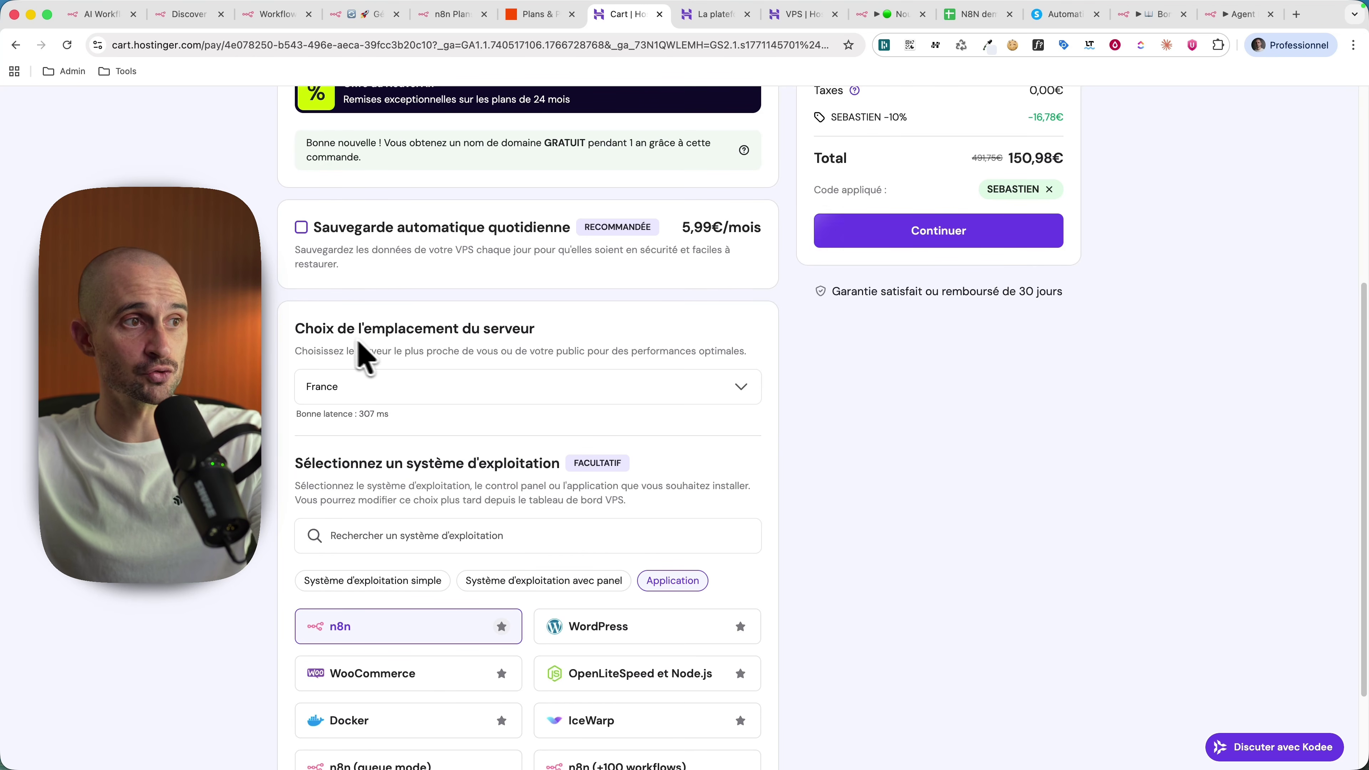
left_click(399, 387)
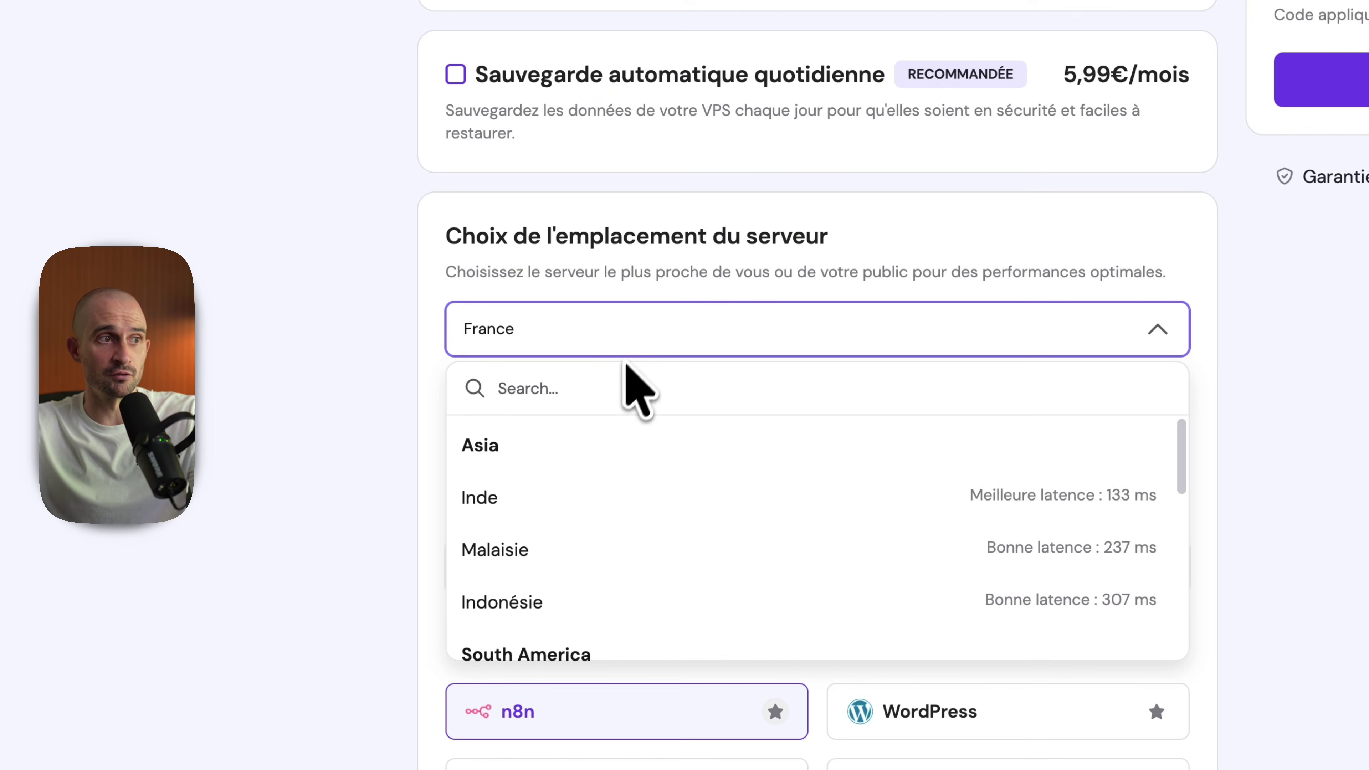
type("fra")
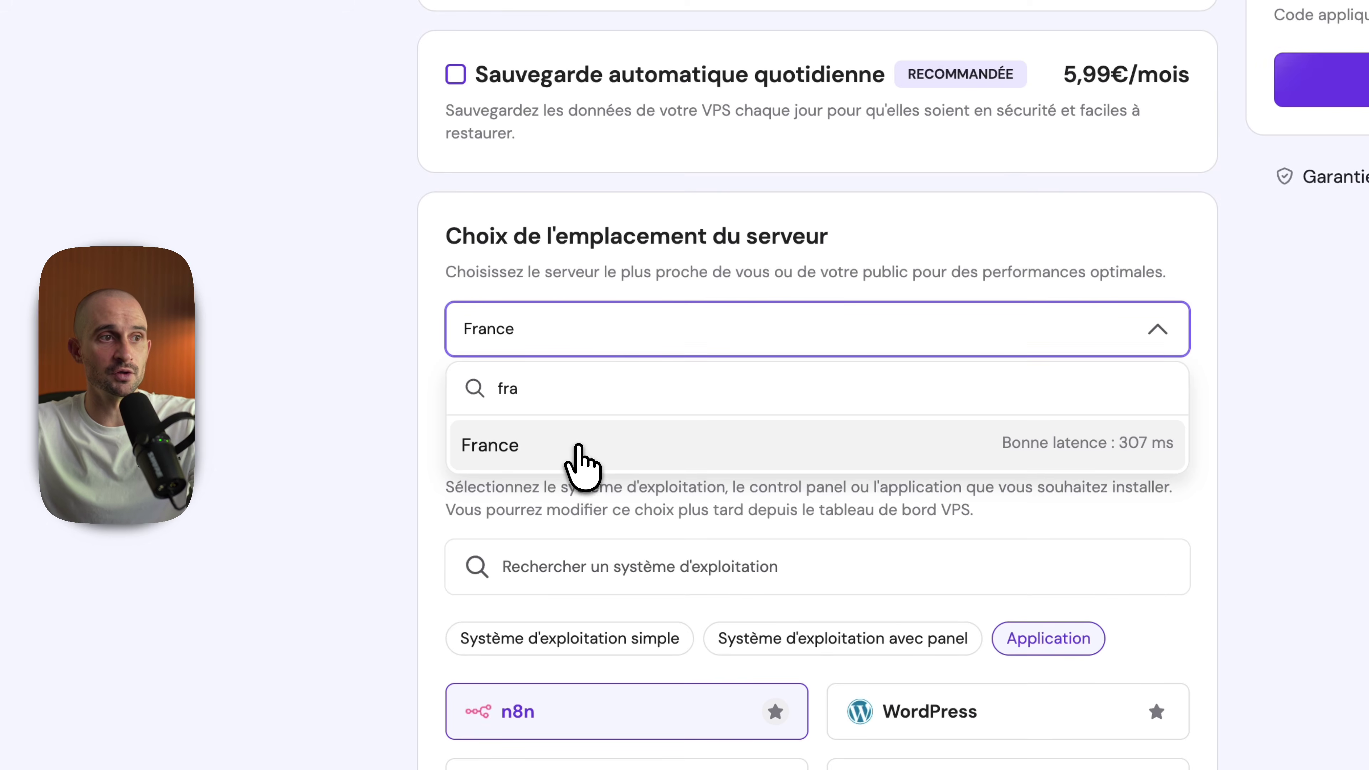
left_click(581, 453)
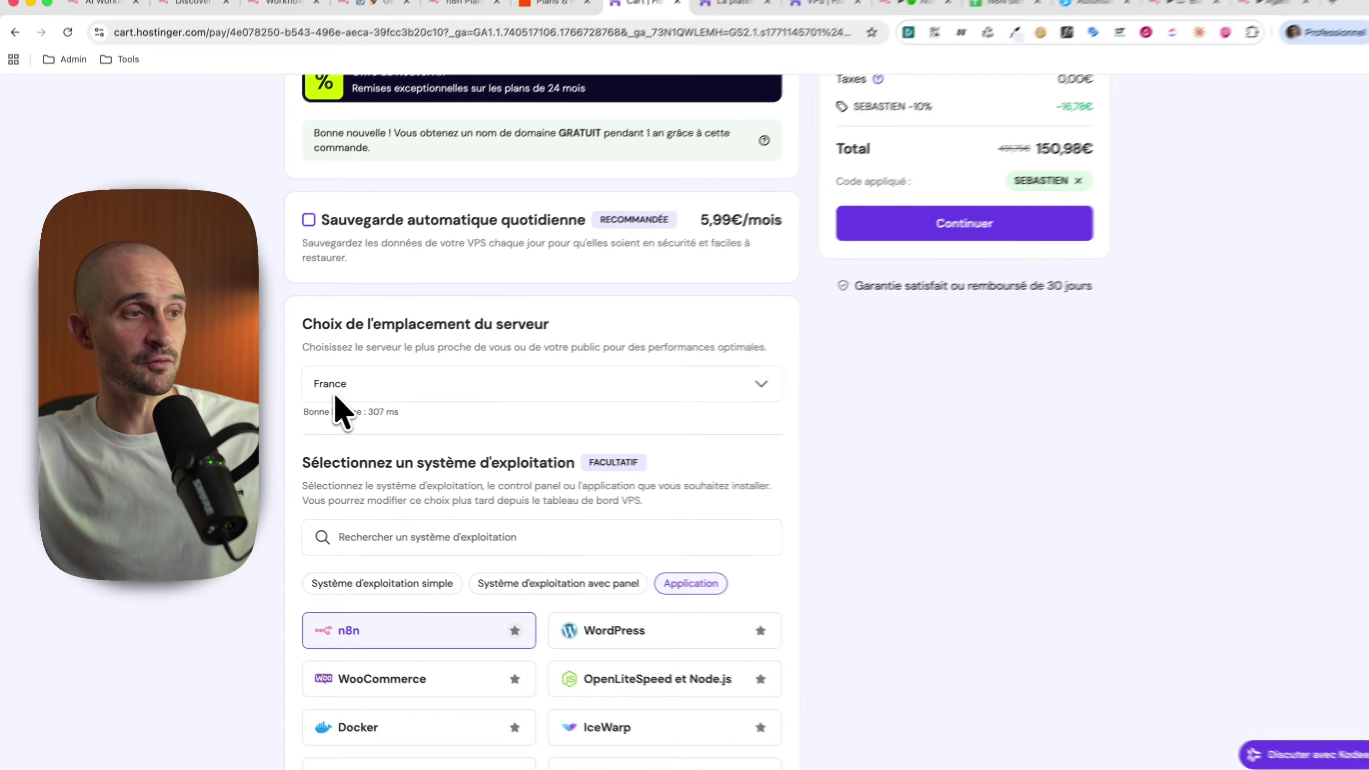
scroll(357, 426, "down", 1)
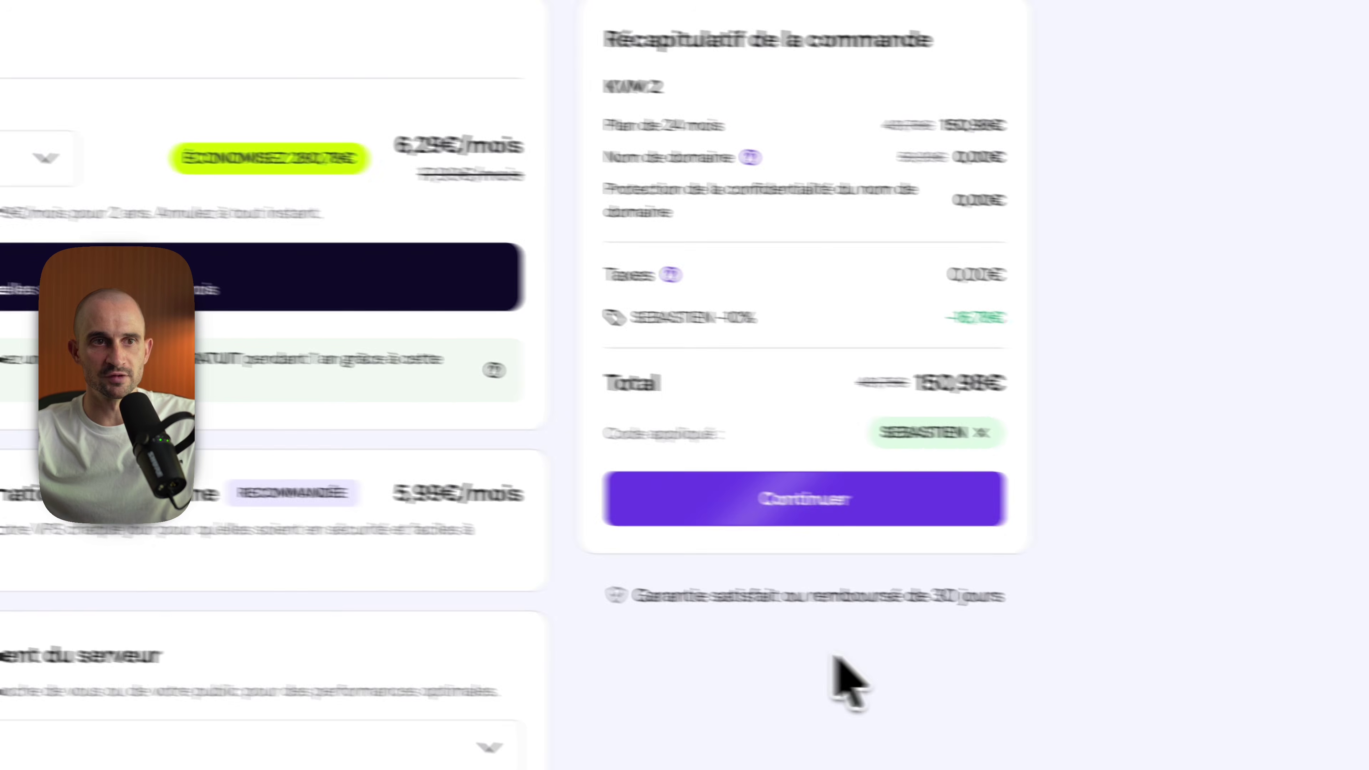
left_click(765, 496)
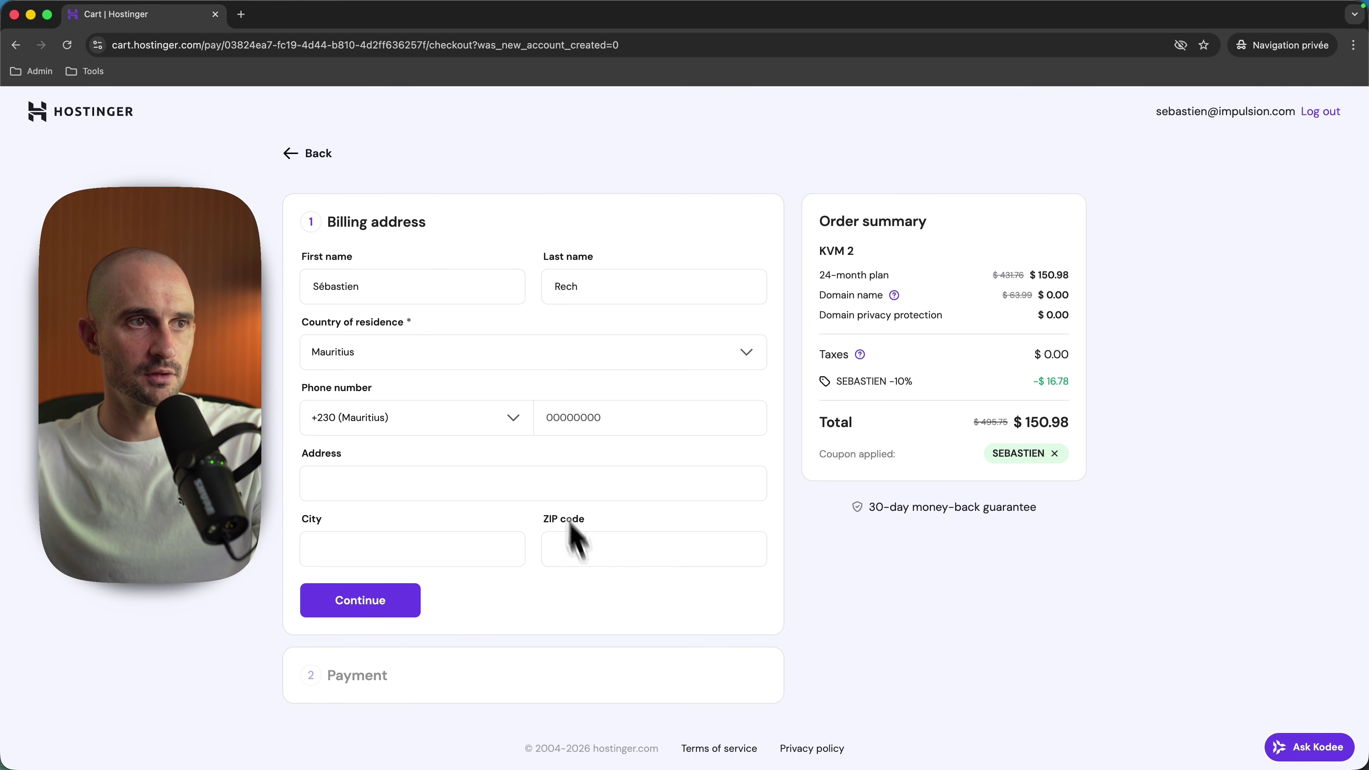
Step: Submit the Billing address form to complete the order
left_click(399, 594)
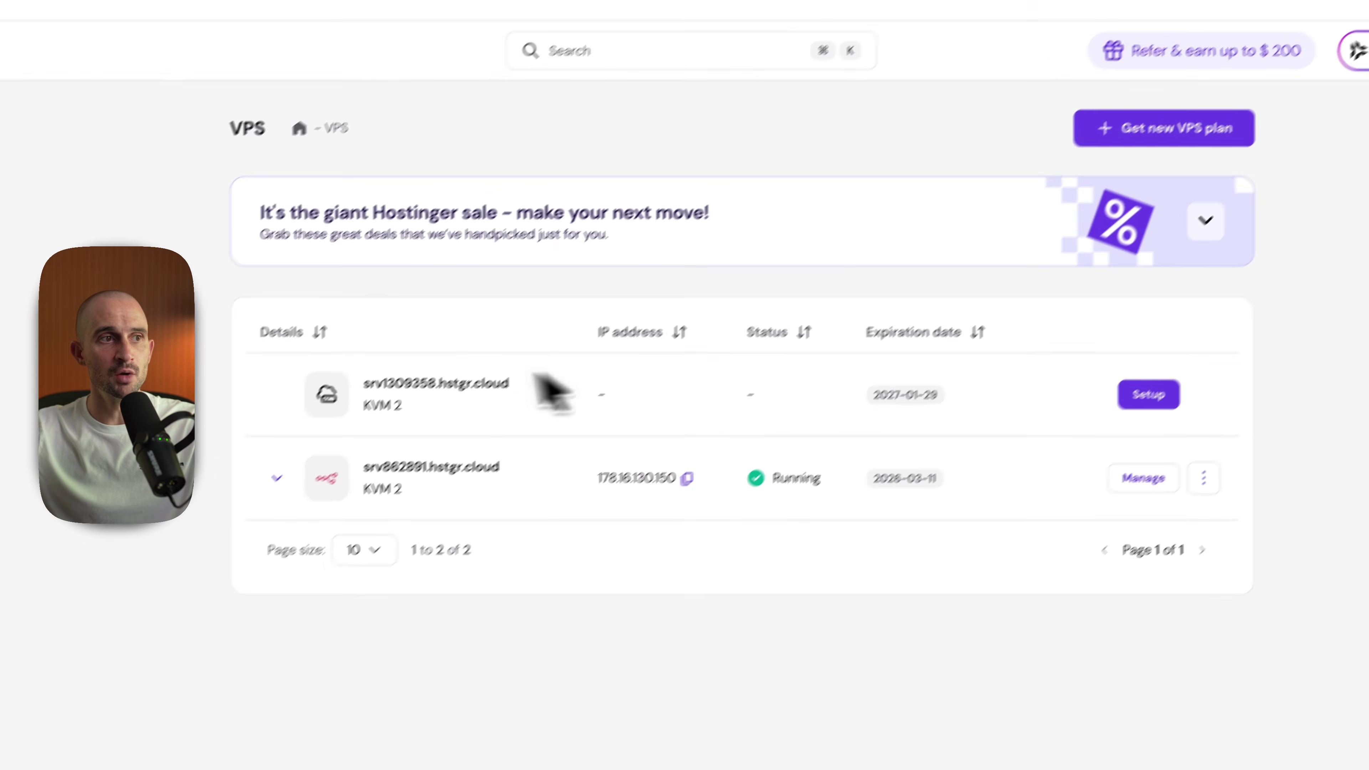
Step: Start setup of the new KVM 2 server, switch the panel to French and confirm France
left_click_drag(485, 383, 546, 389)
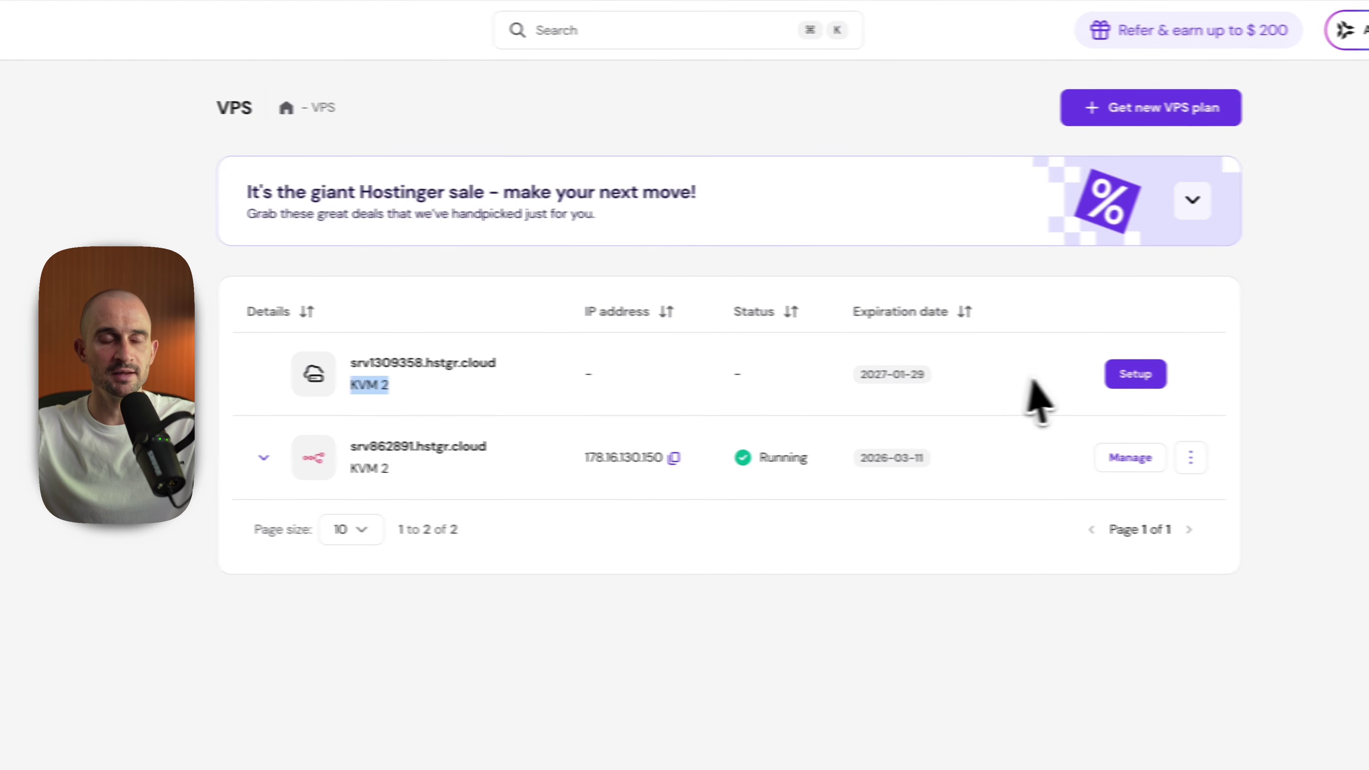
left_click(1173, 375)
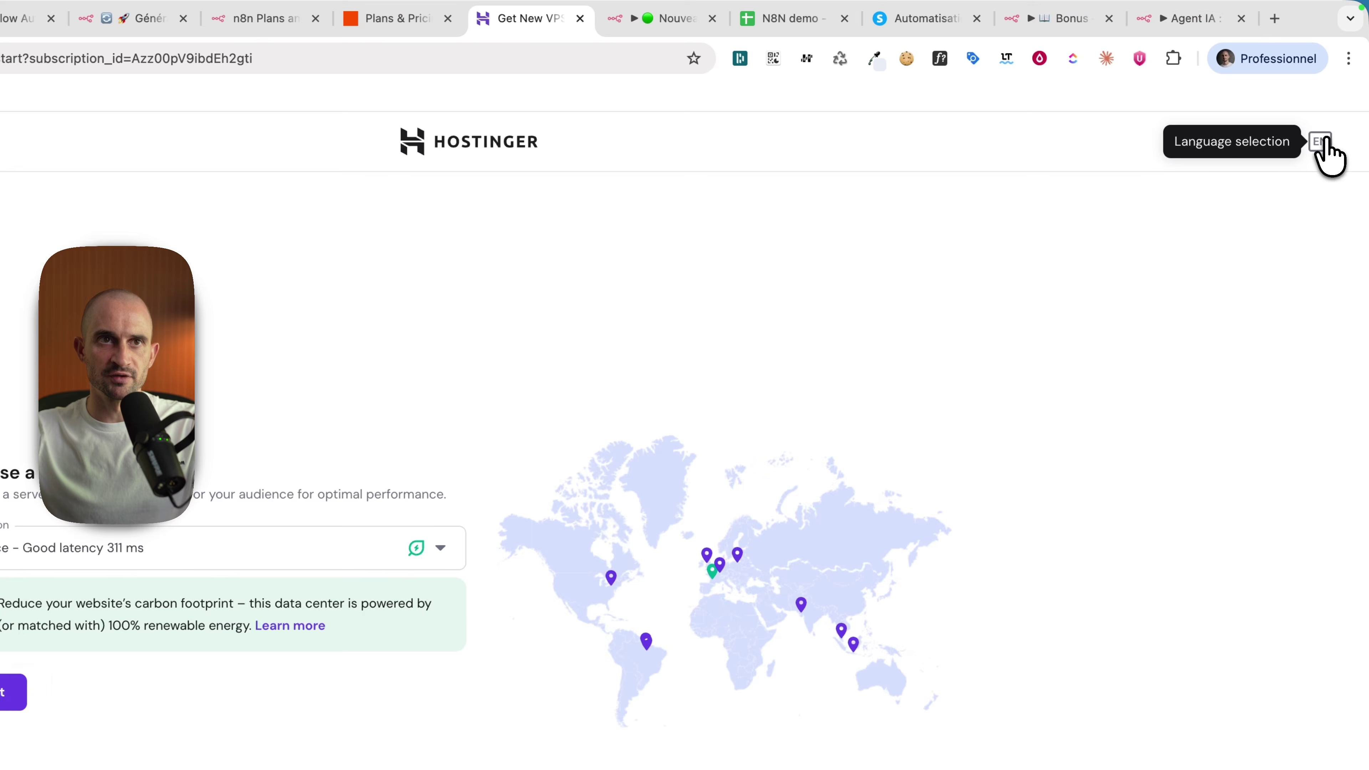
left_click(1322, 142)
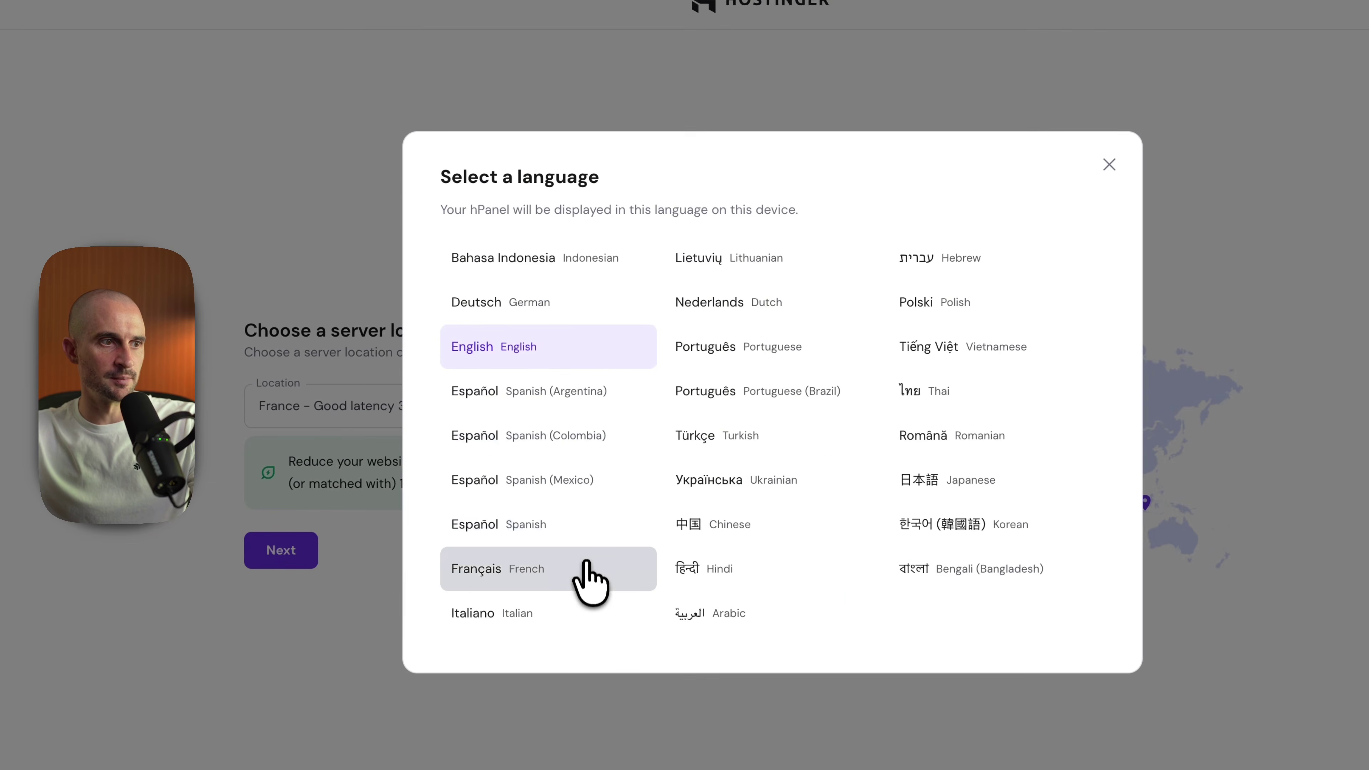
left_click(585, 567)
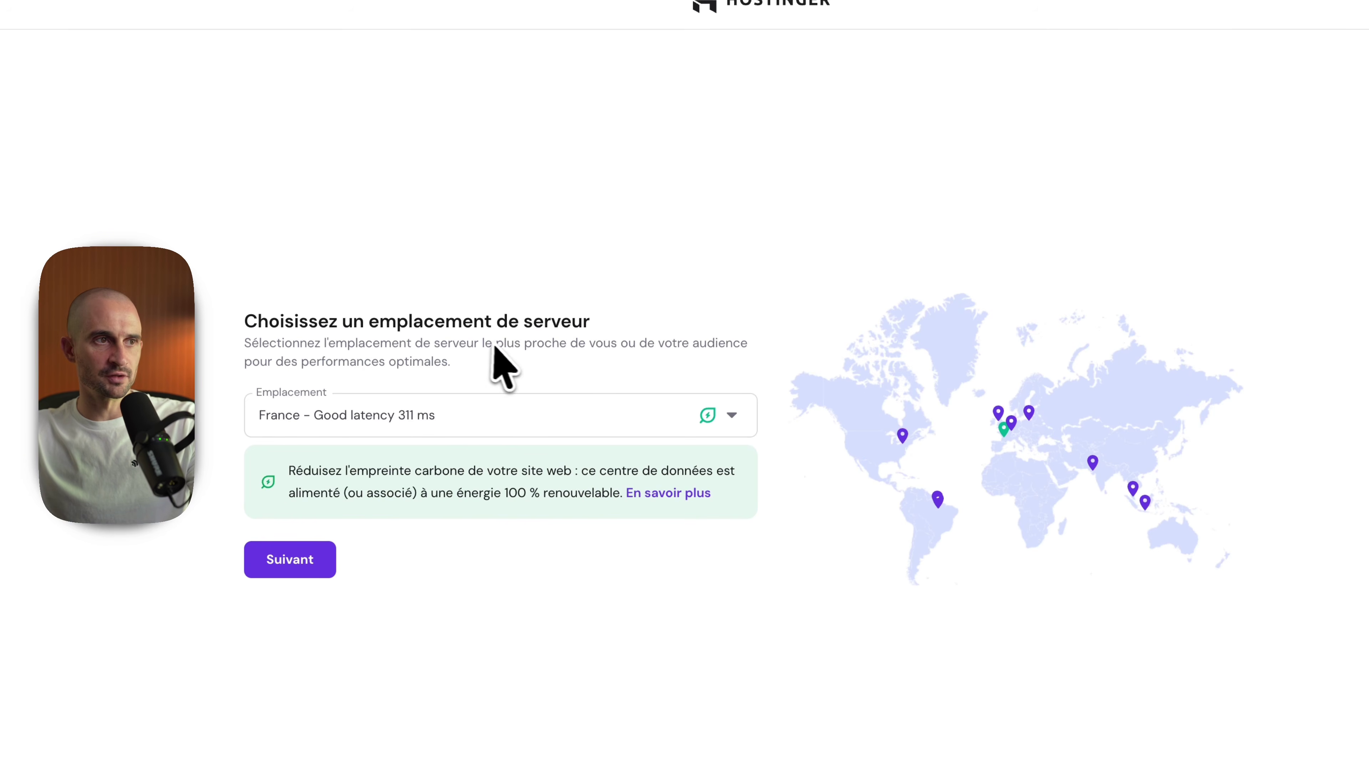
left_click(308, 559)
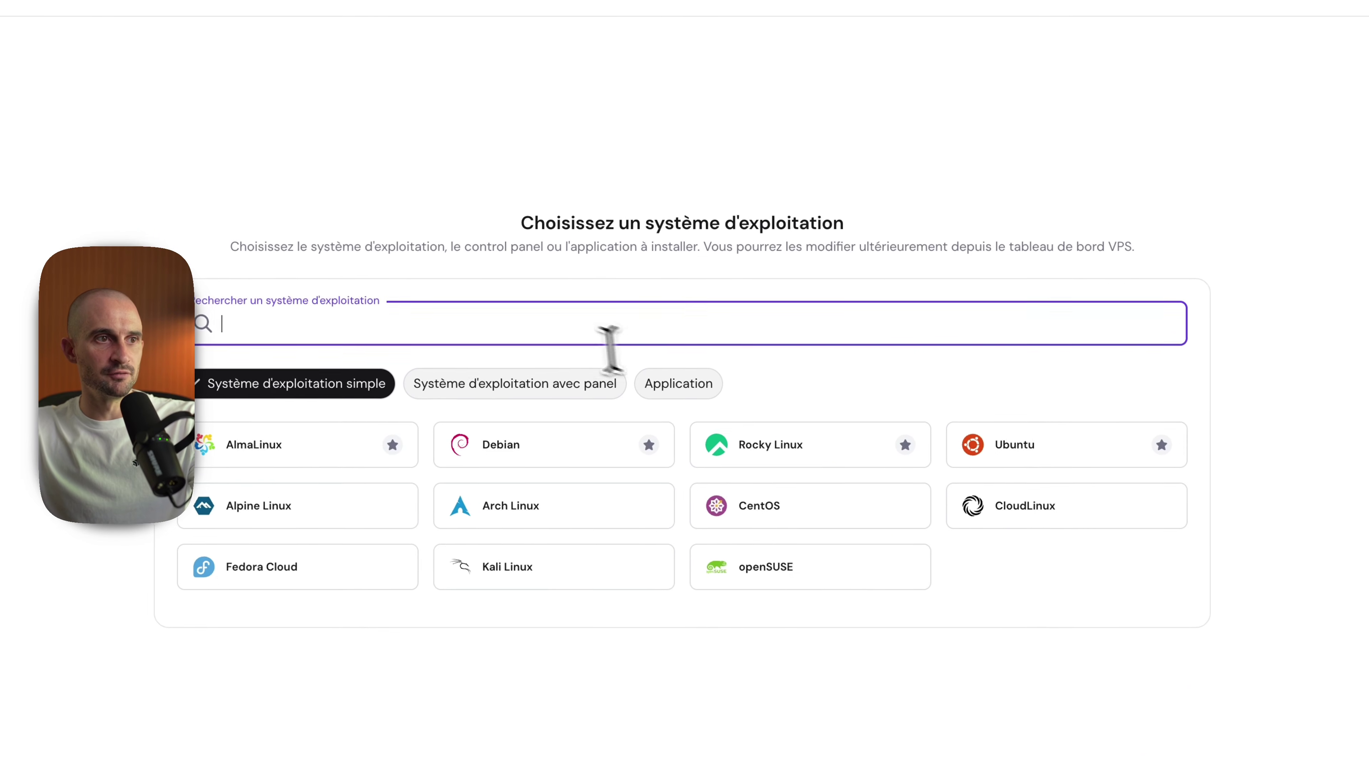
Step: Choose the n8n application, accept the root password and finish the configuration
type("n8n")
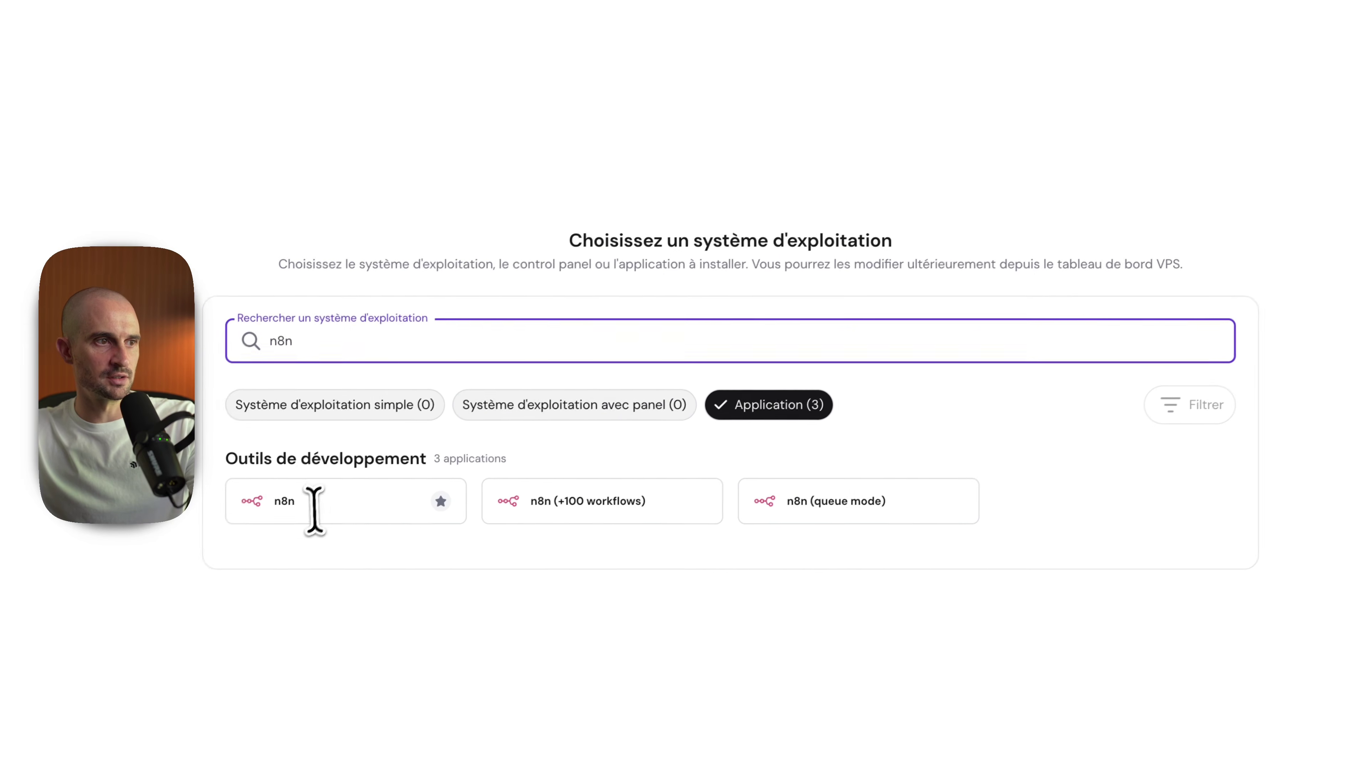
left_click(308, 516)
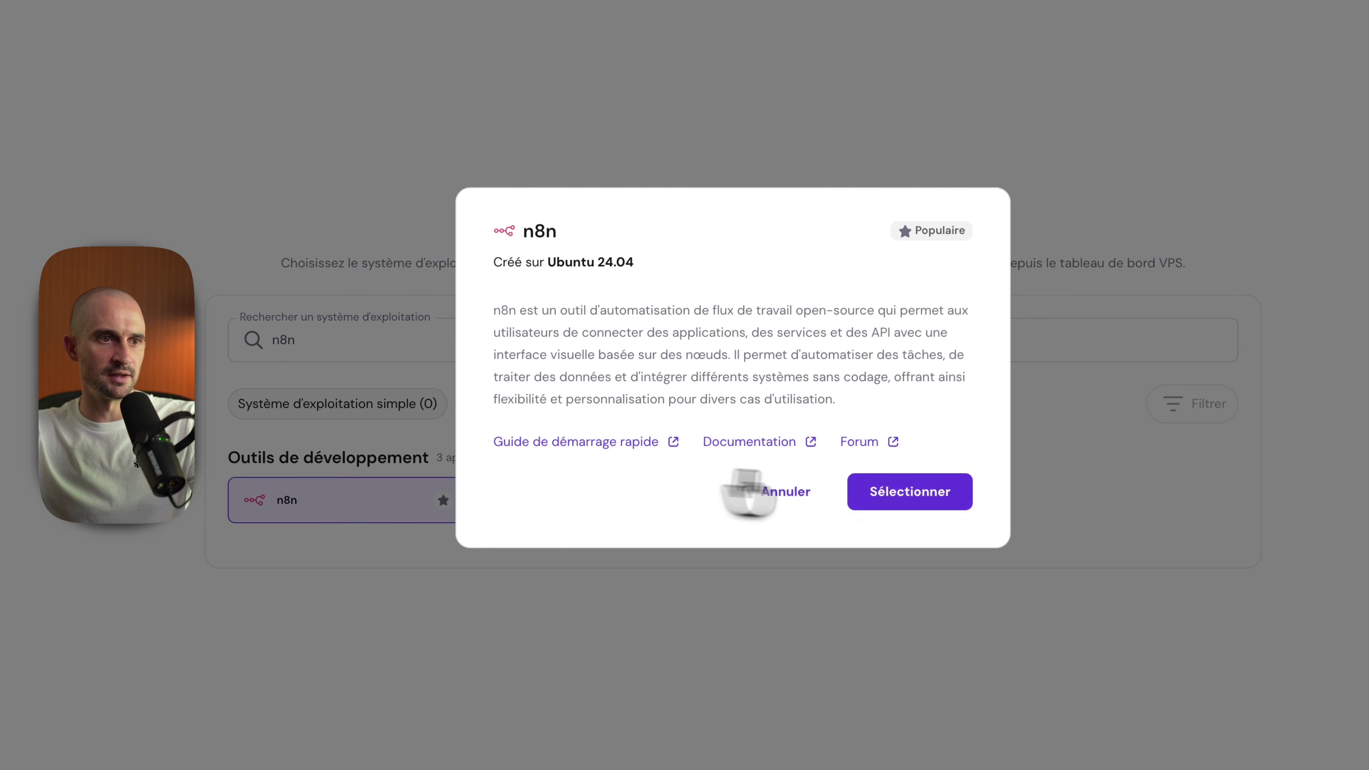
left_click(916, 489)
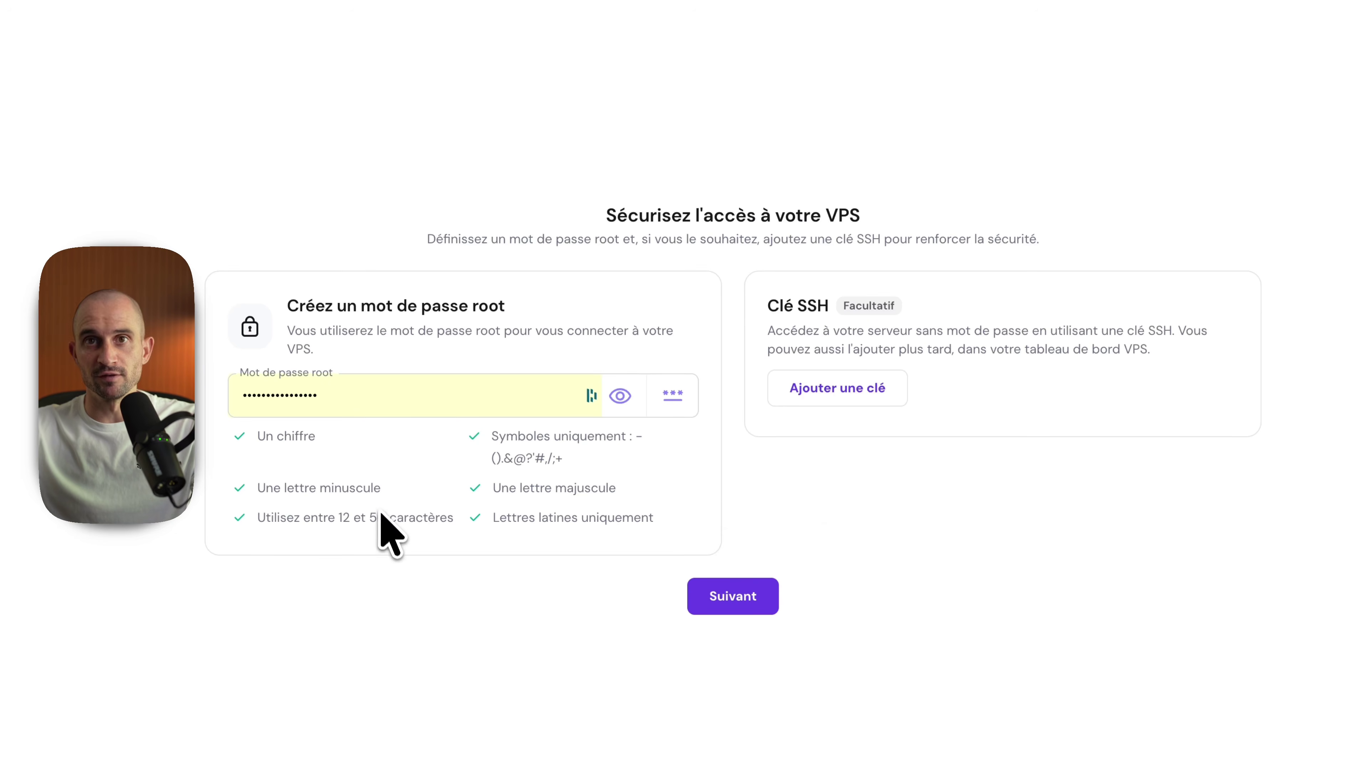
left_click(733, 594)
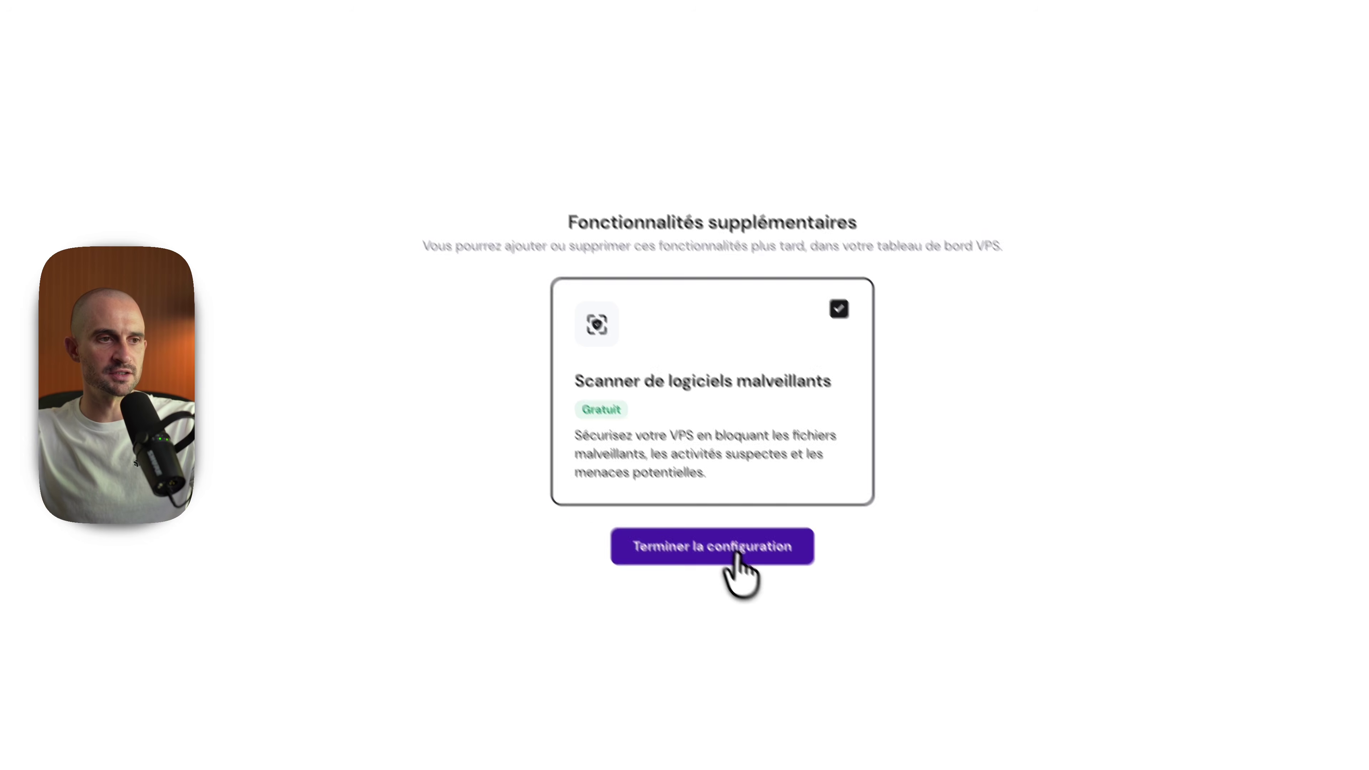
left_click(716, 528)
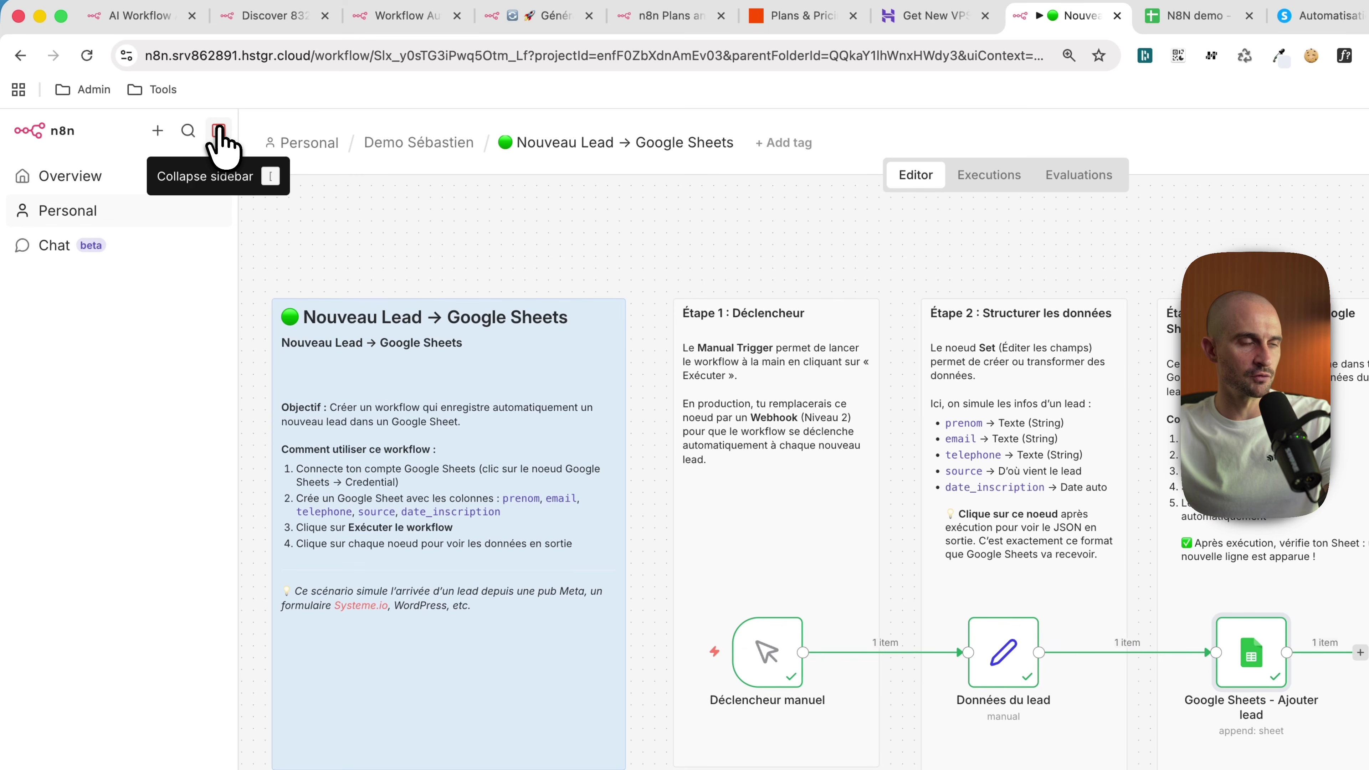
Step: Collapse the n8n sidebar, then zoom and pan over the workflow's sticky notes and nodes
left_click(218, 132)
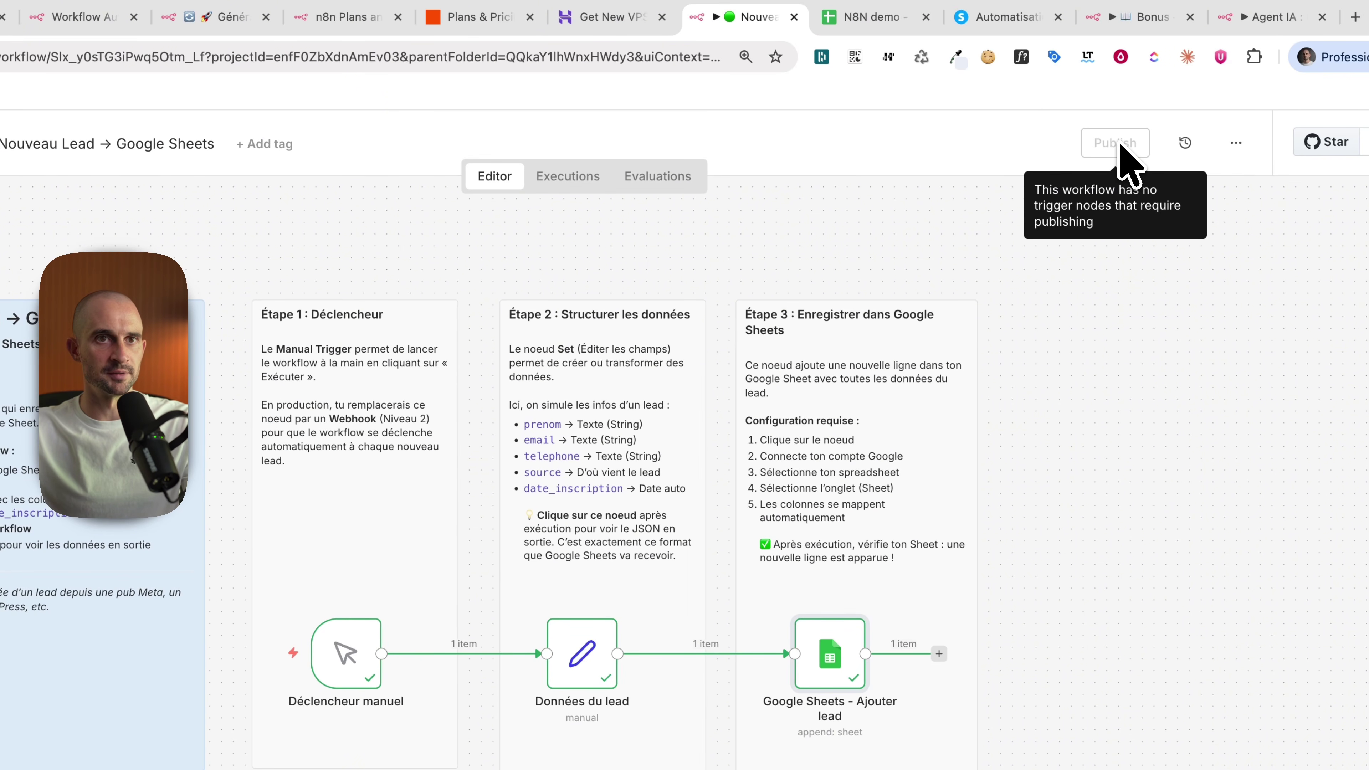
scroll(688, 392, "down", 3)
scroll(561, 380, "up", 3)
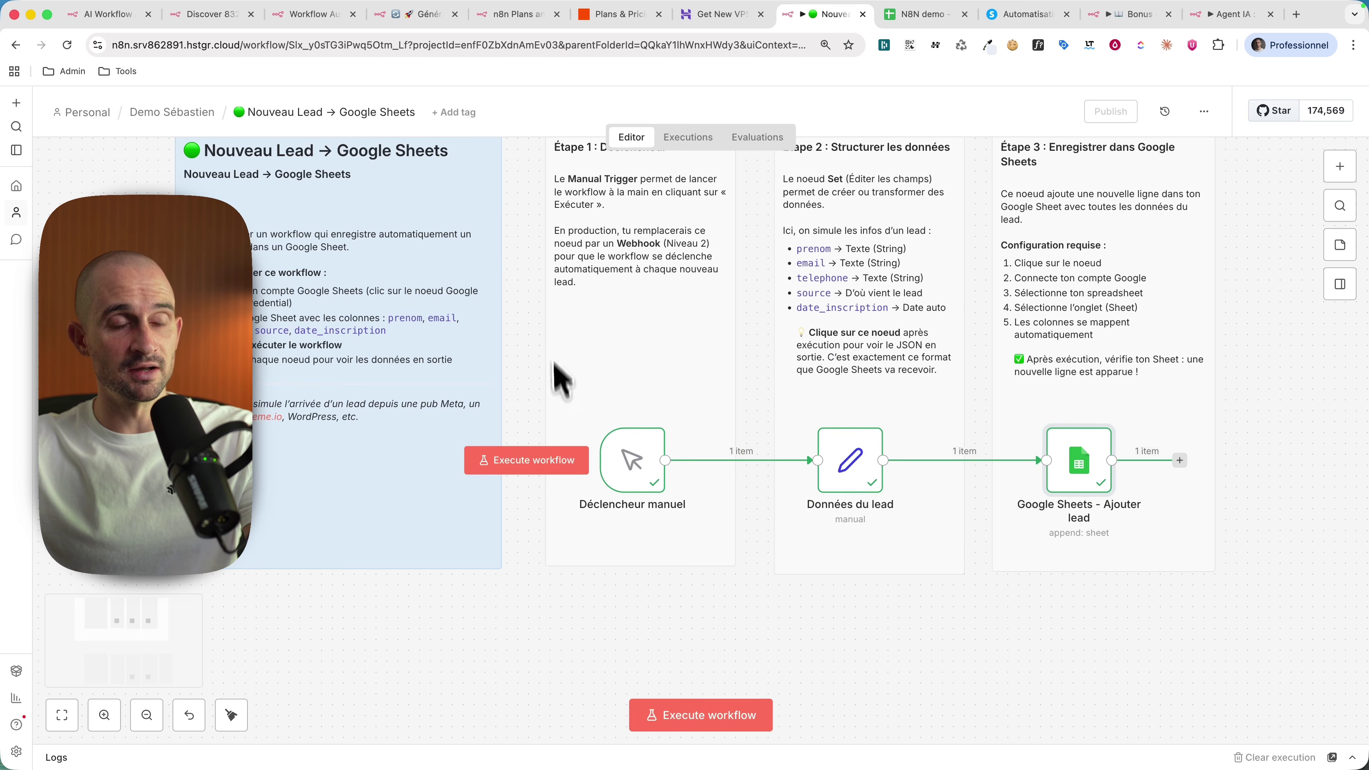
scroll(560, 380, "down", 3)
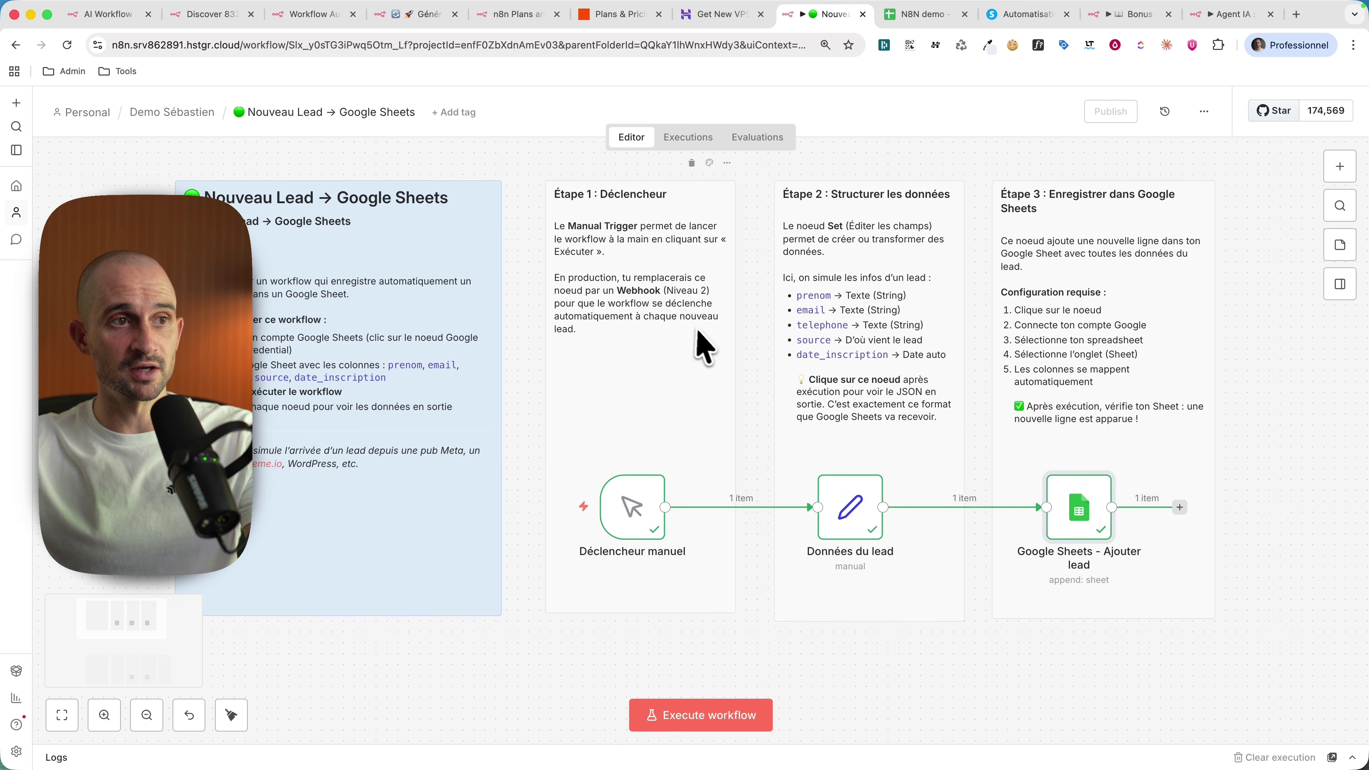
scroll(938, 352, "down", 3)
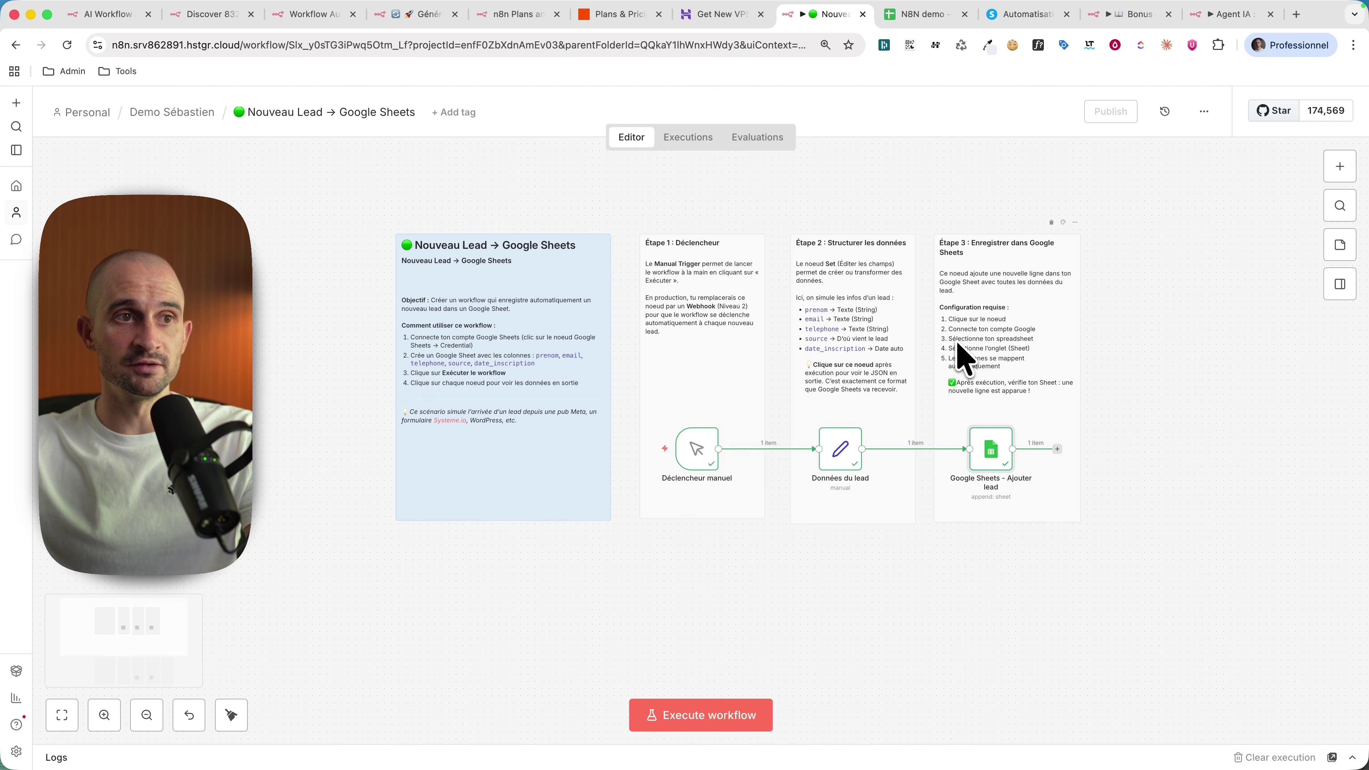
scroll(908, 413, "up", 5)
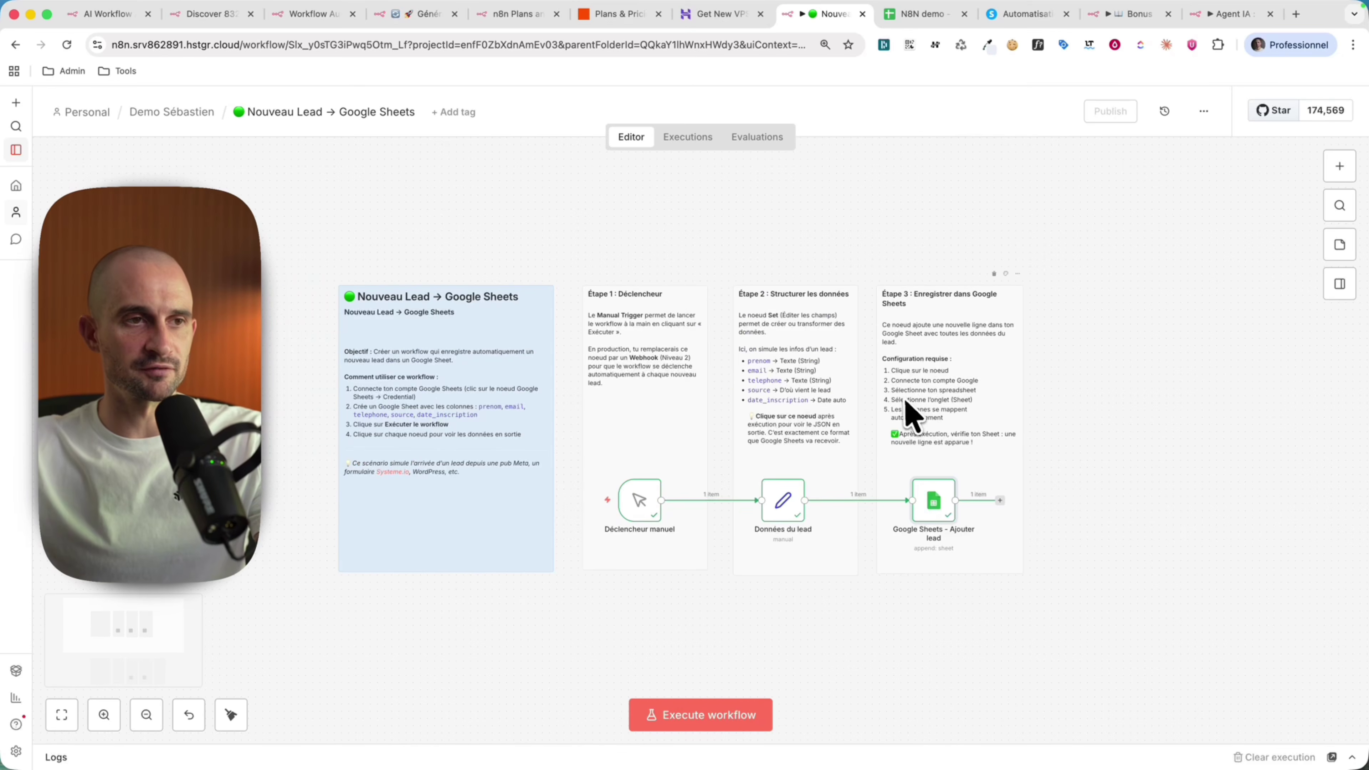
scroll(902, 420, "right", 3)
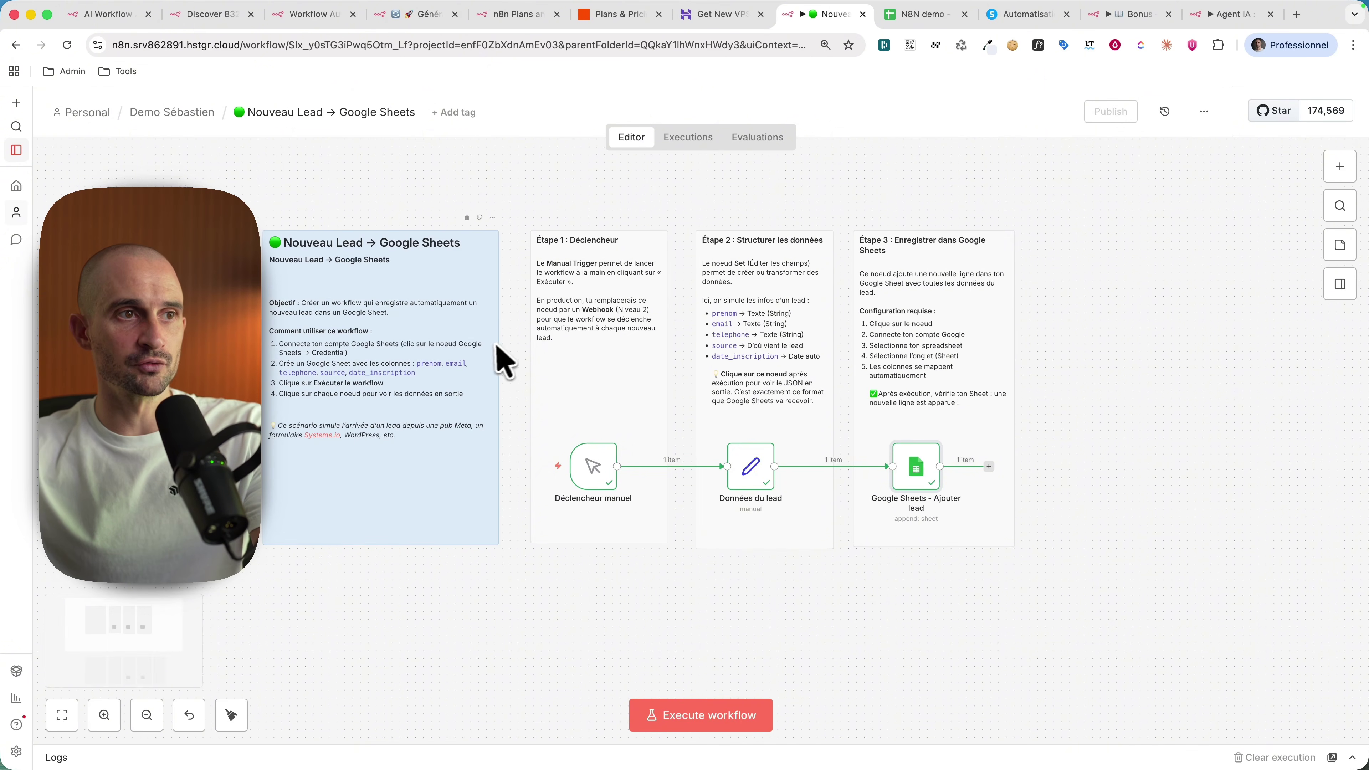
scroll(491, 358, "up", 3)
scroll(489, 361, "down", 2)
scroll(550, 372, "left", 3)
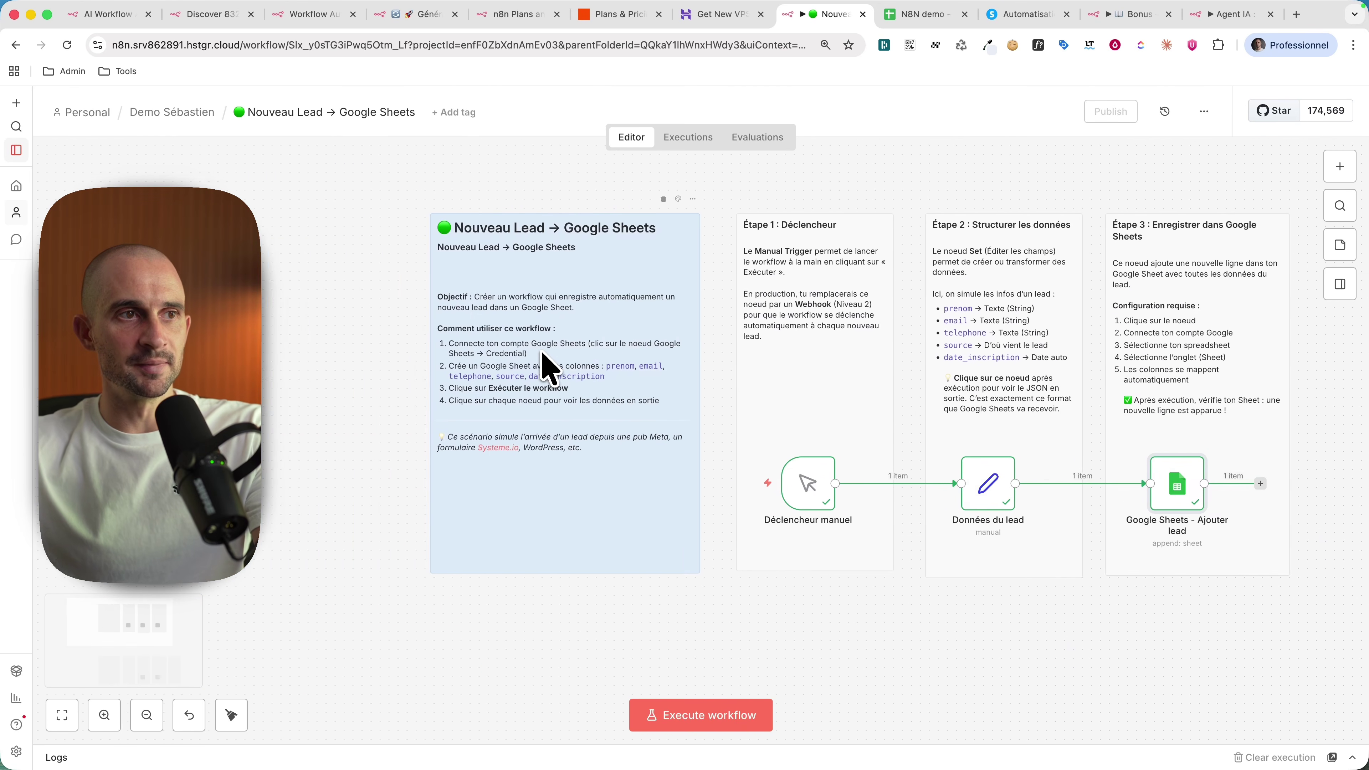
scroll(633, 281, "right", 6)
scroll(544, 361, "left", 6)
scroll(630, 281, "right", 3)
scroll(541, 354, "left", 5)
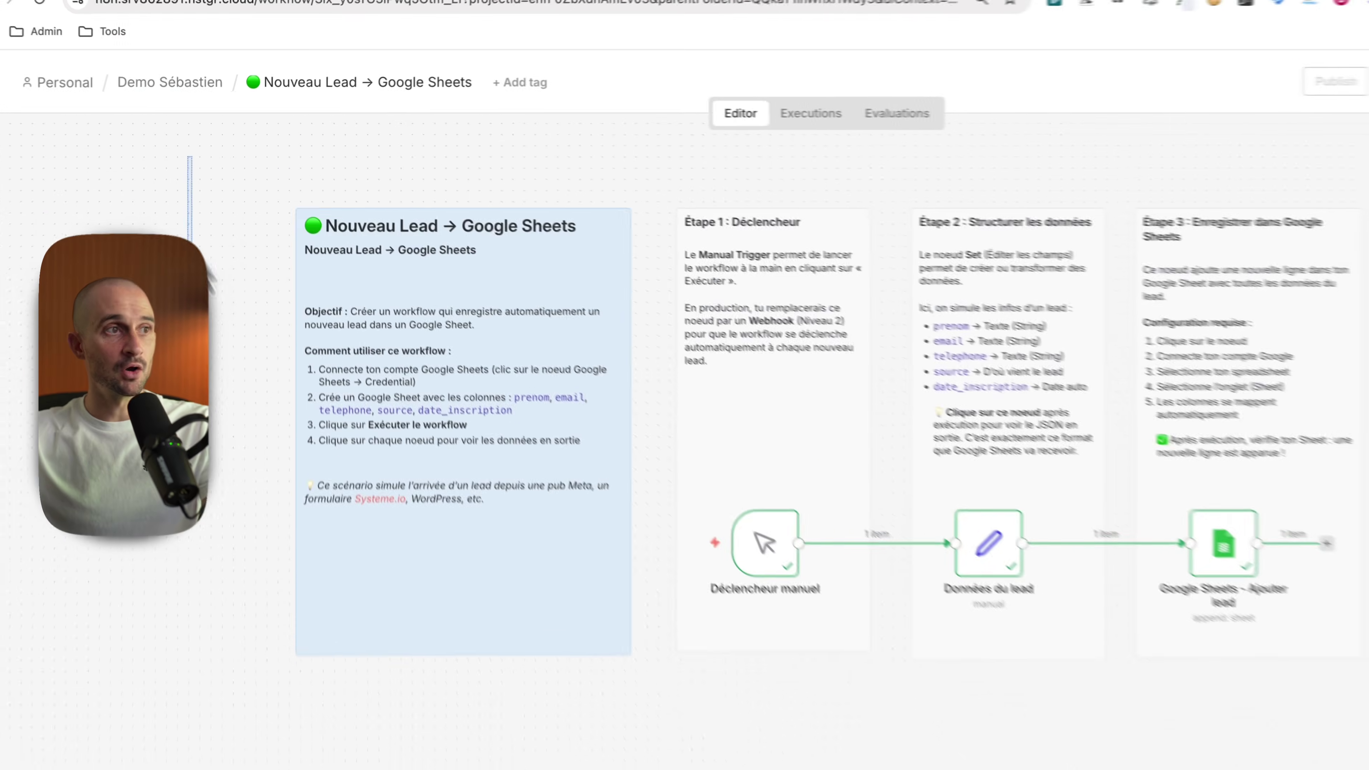
left_click_drag(183, 172, 1146, 398)
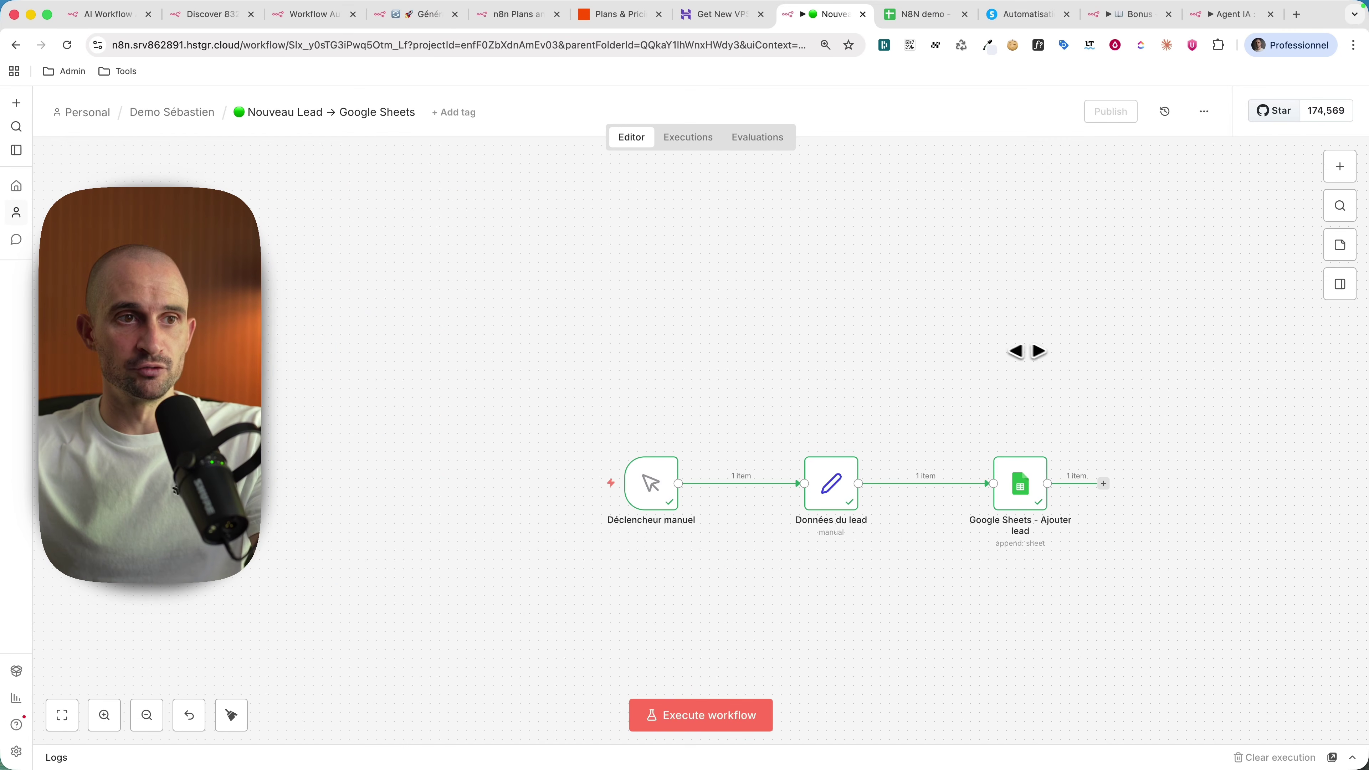
scroll(1027, 352, "up", 2)
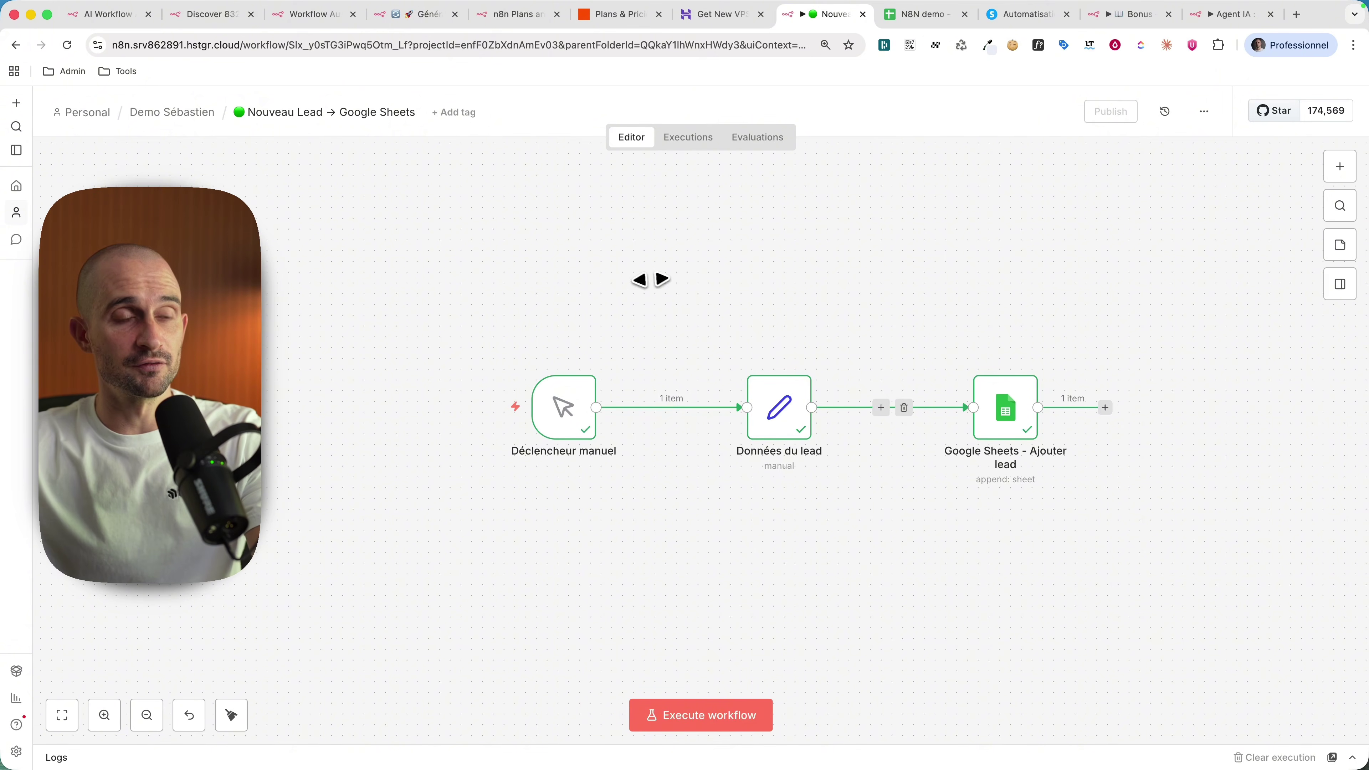
right_click(701, 294)
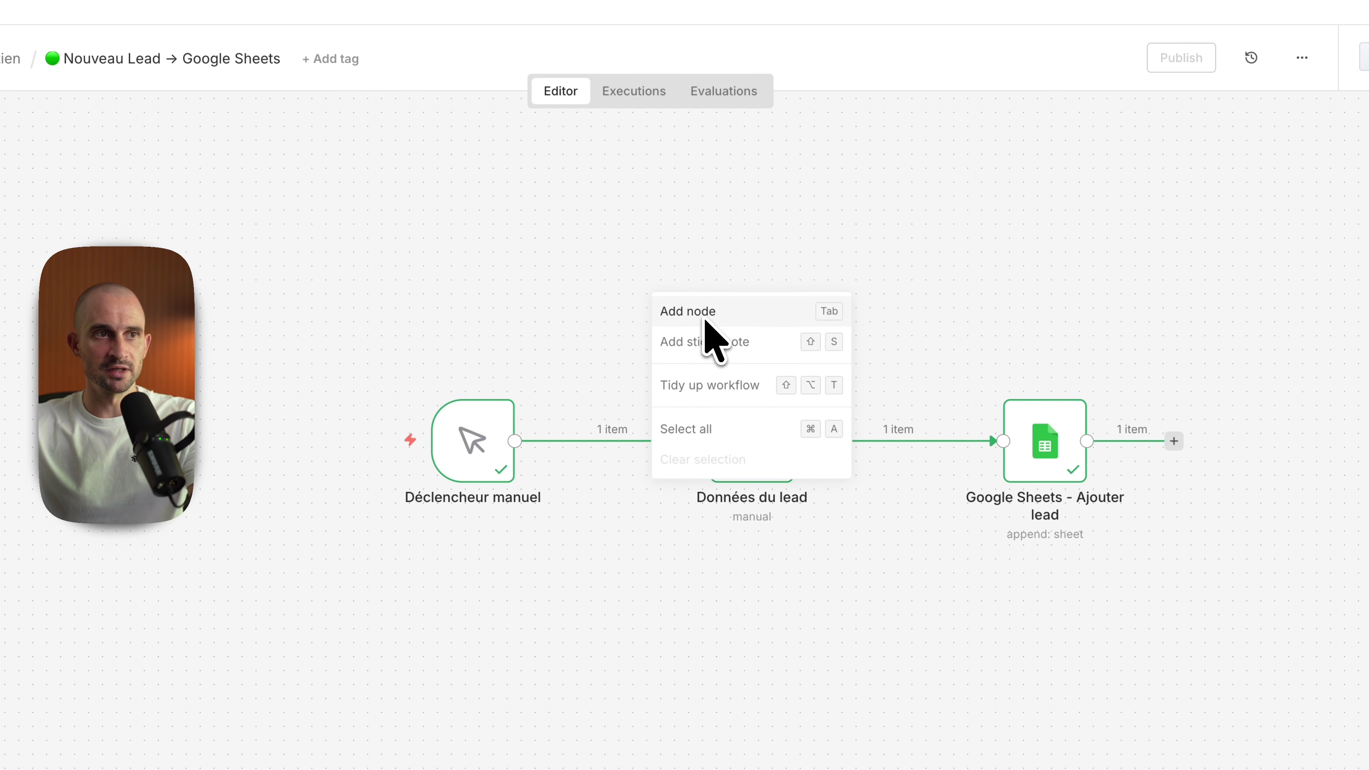
left_click(877, 275)
left_click_drag(305, 329, 526, 521)
mouse_move(593, 406)
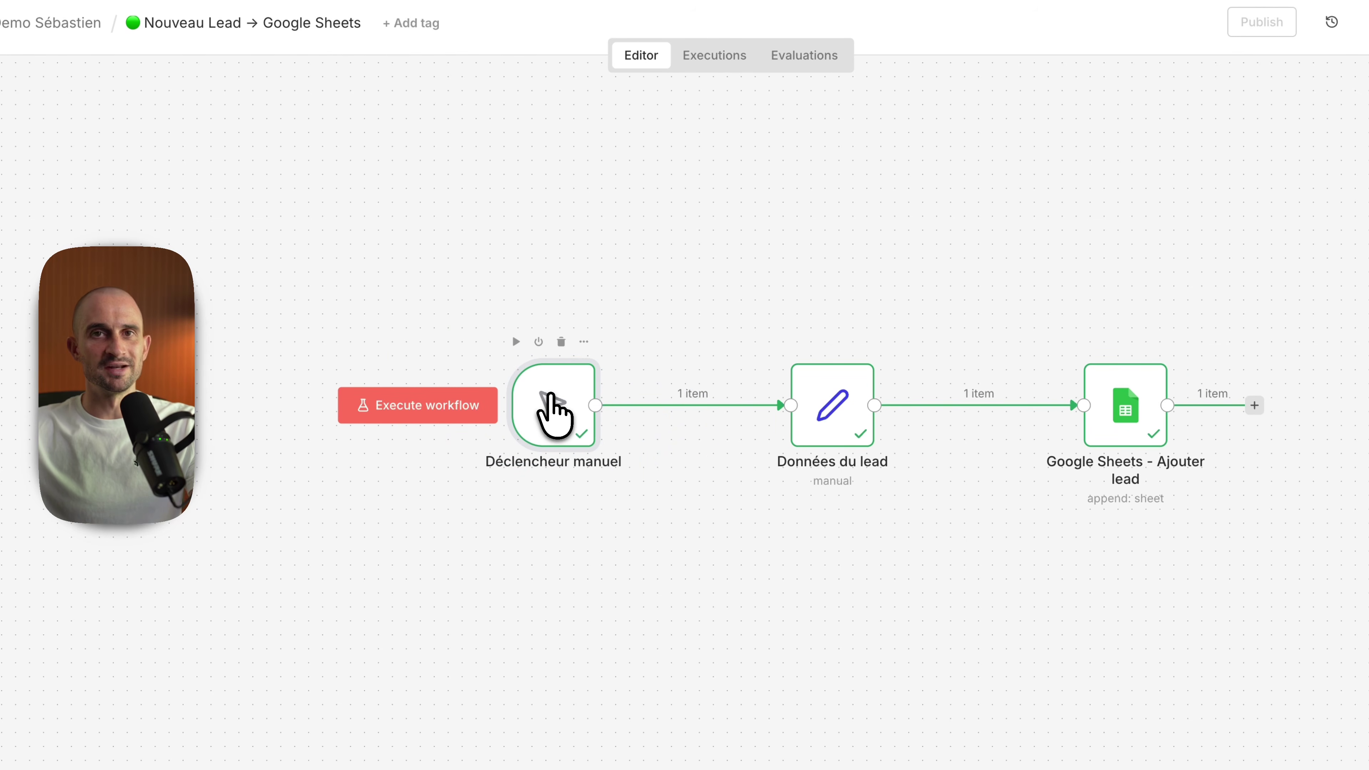
mouse_move(554, 399)
left_mouse_down()
mouse_move(526, 355)
mouse_move(546, 390)
left_mouse_up()
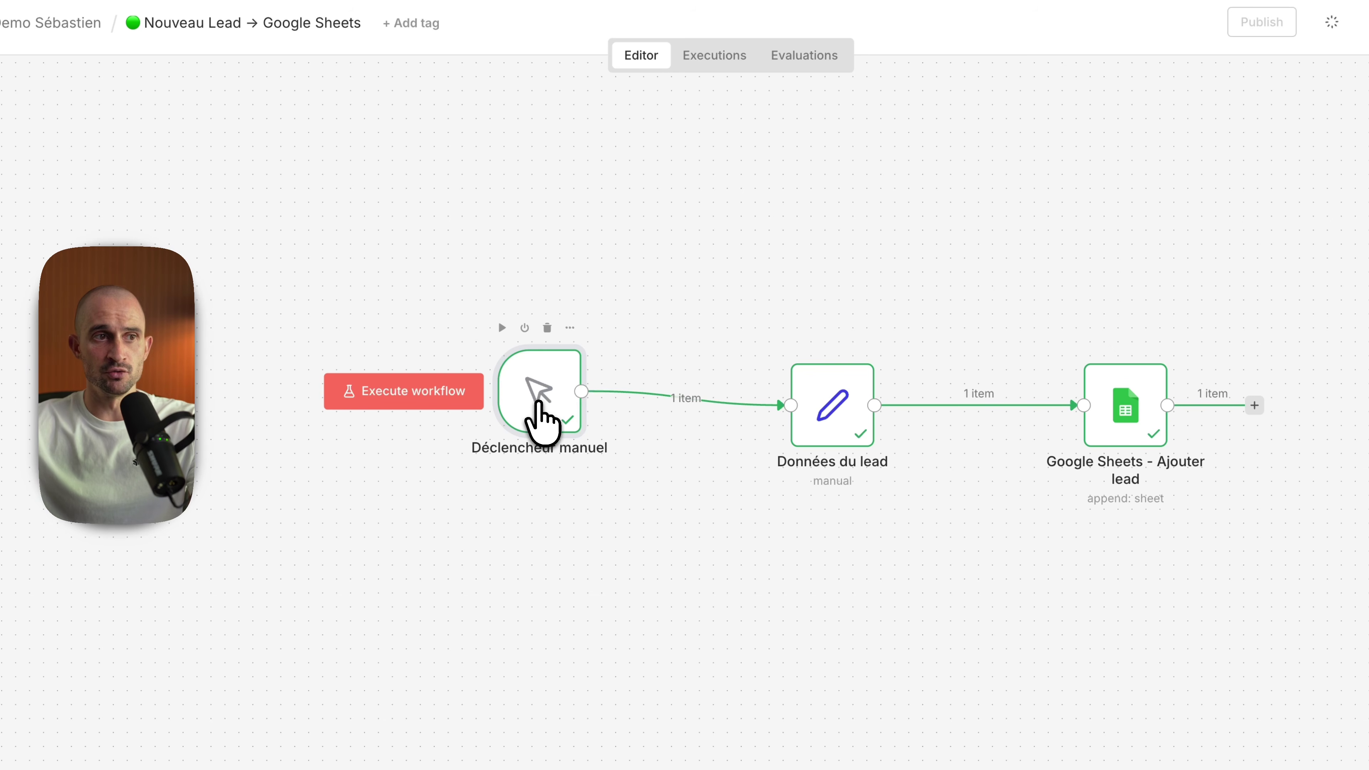
key("ctrl+z")
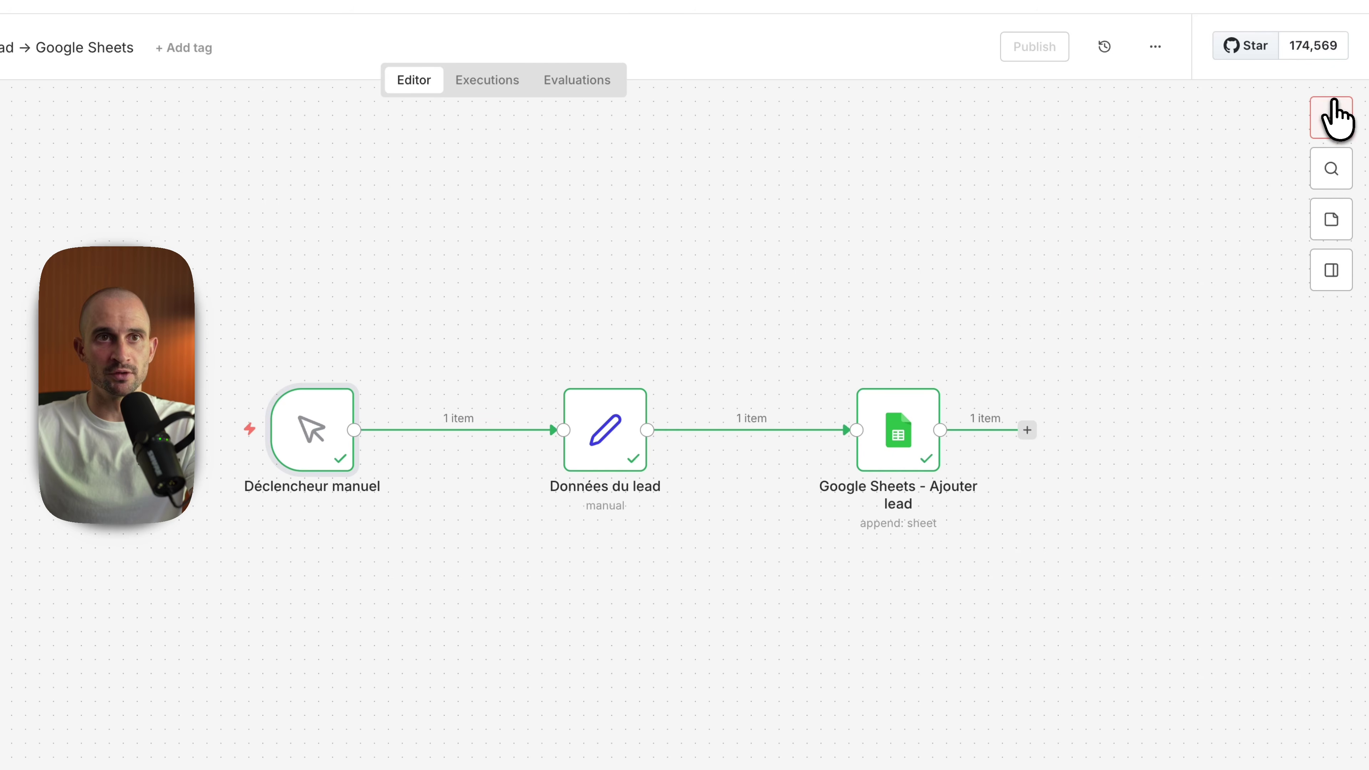
left_click(1331, 118)
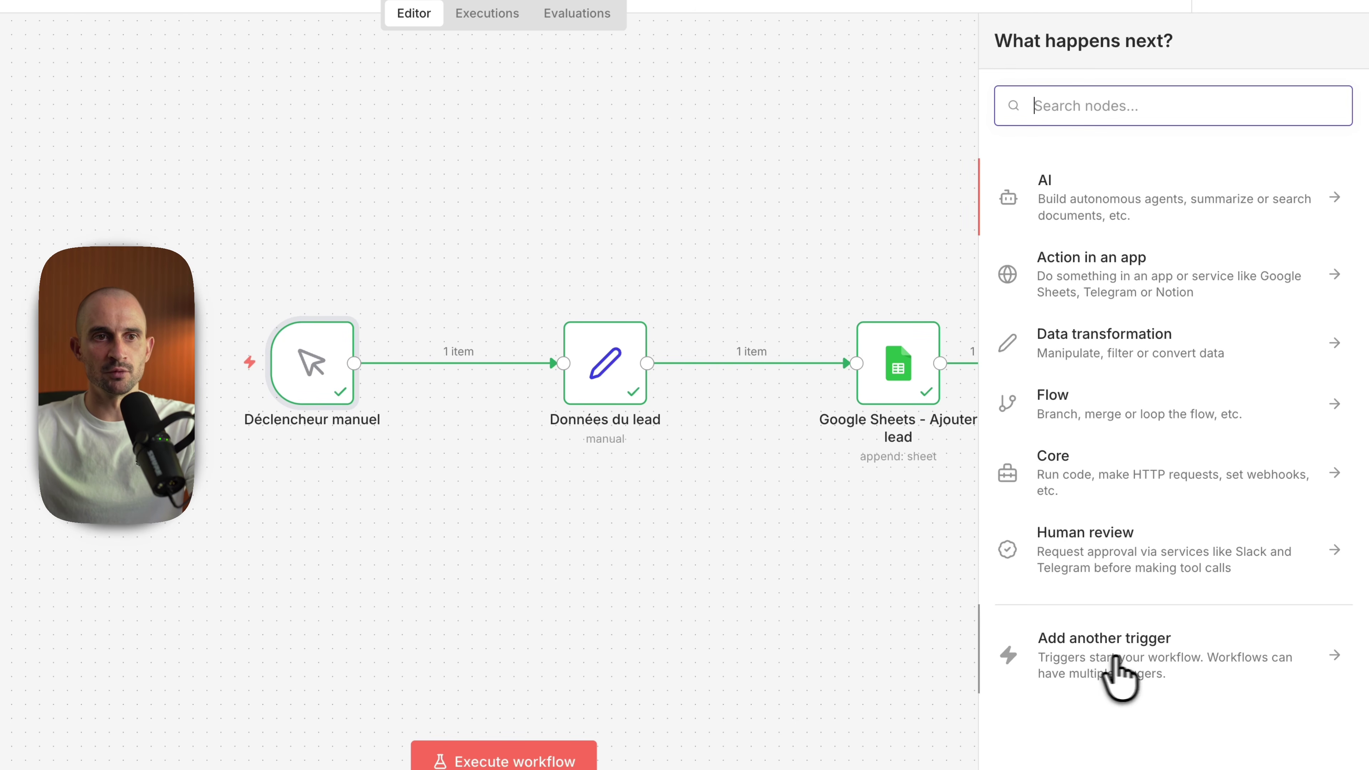
left_click(1137, 661)
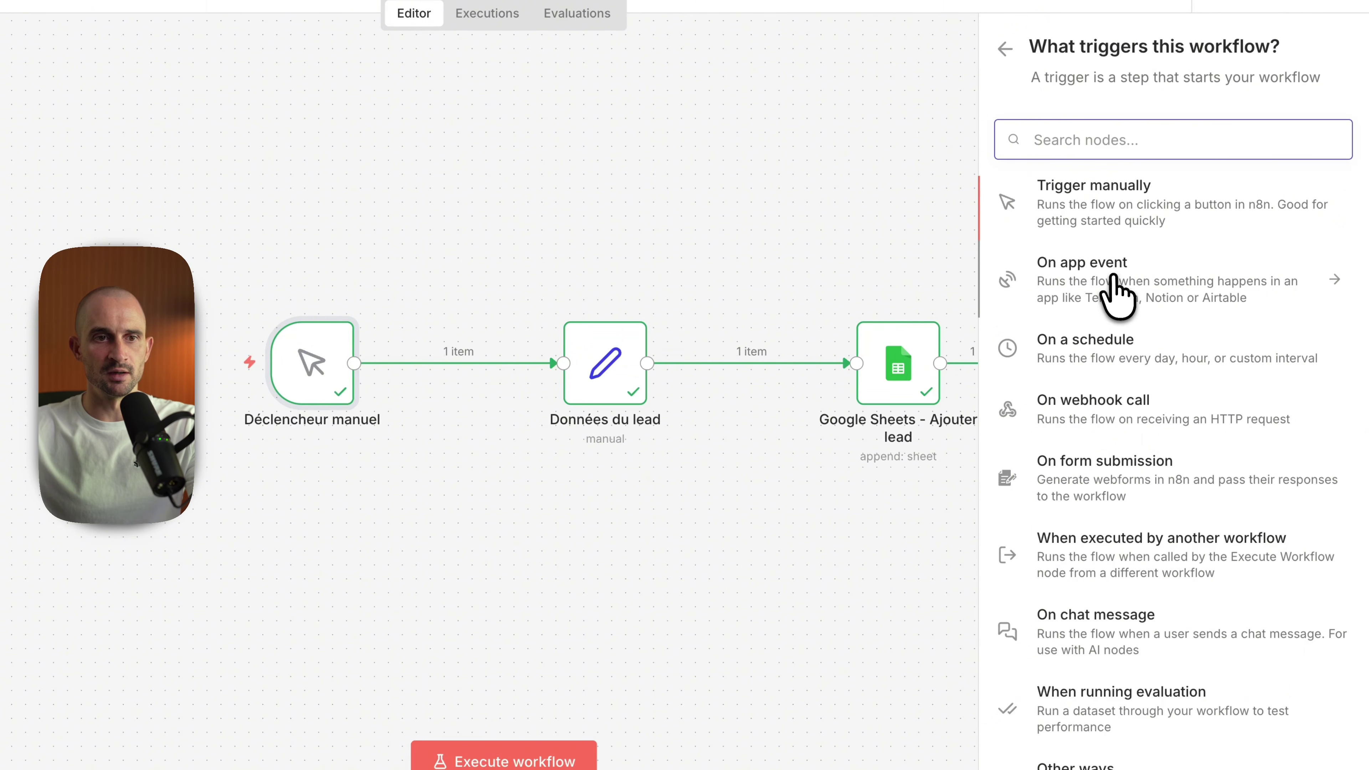
key("Escape")
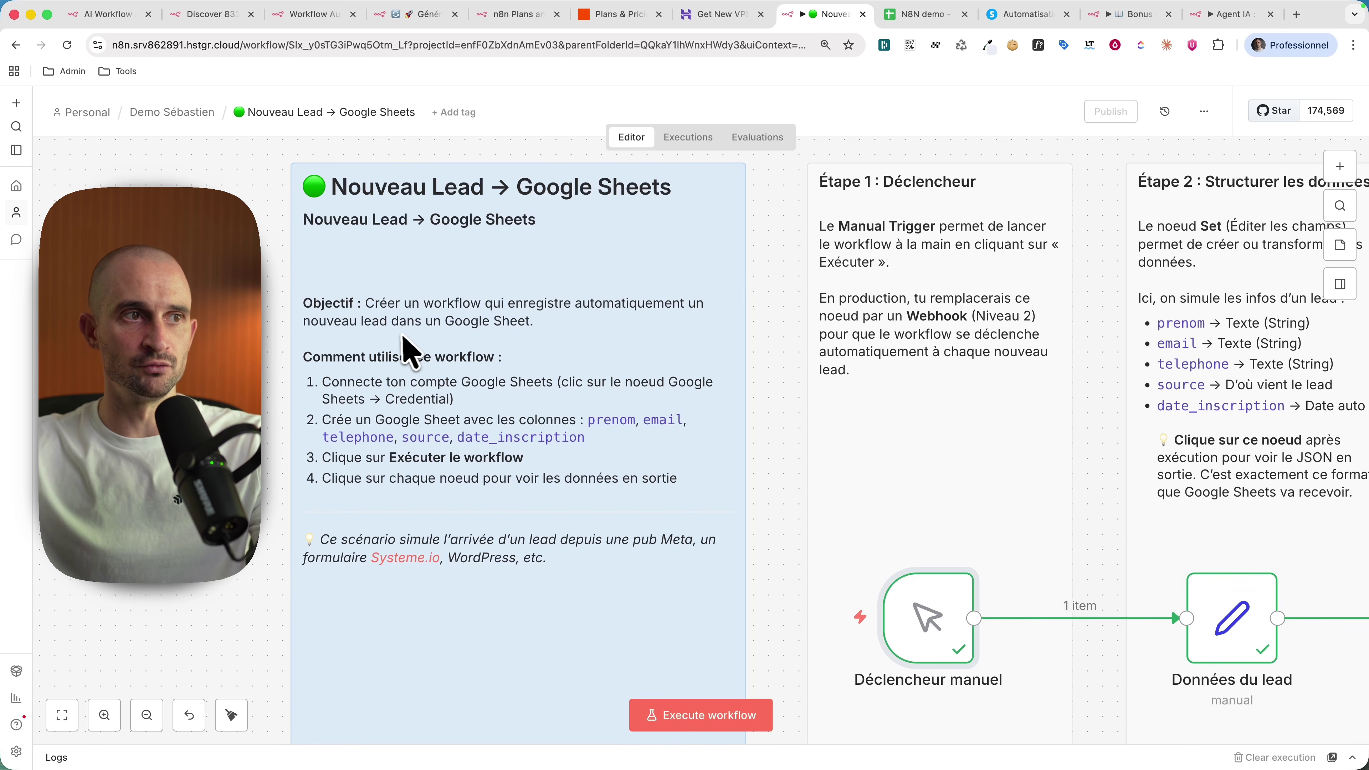
scroll(458, 410, "down", 2)
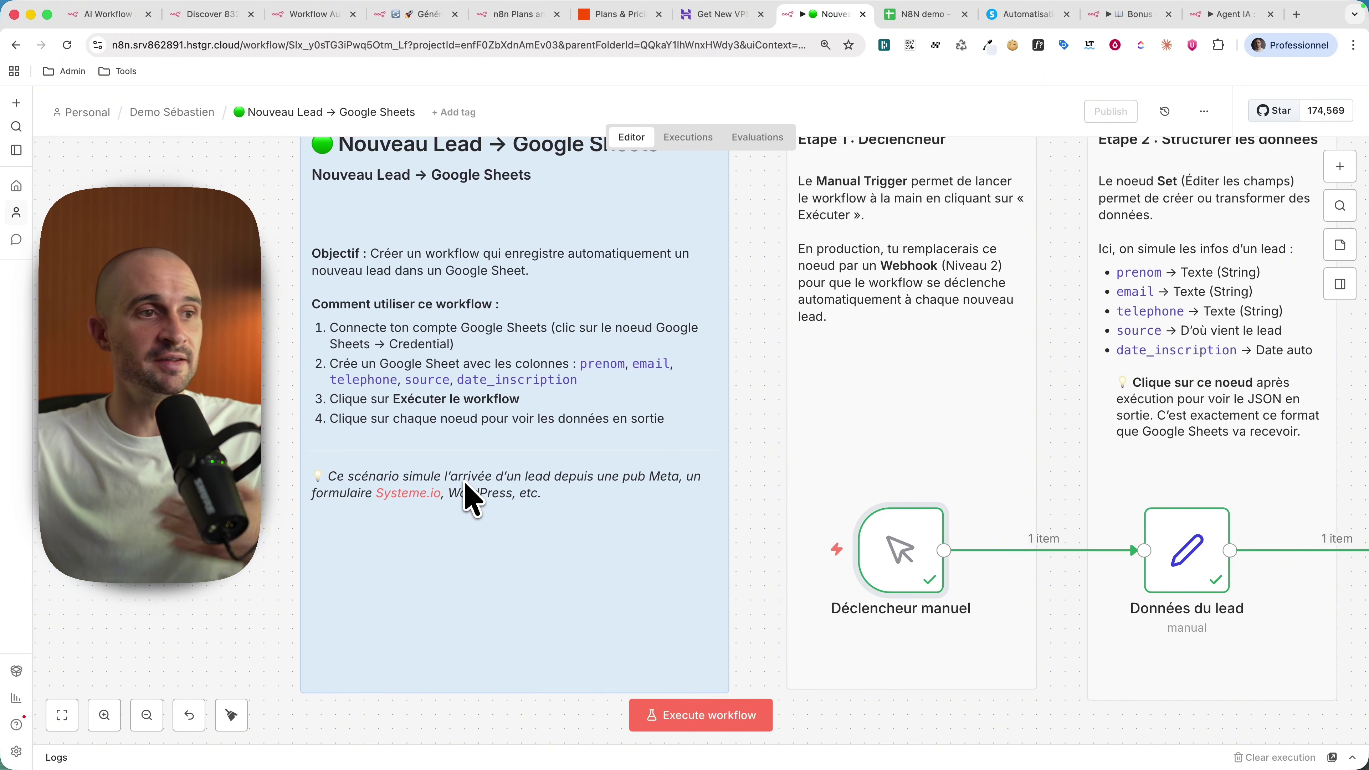
key("1")
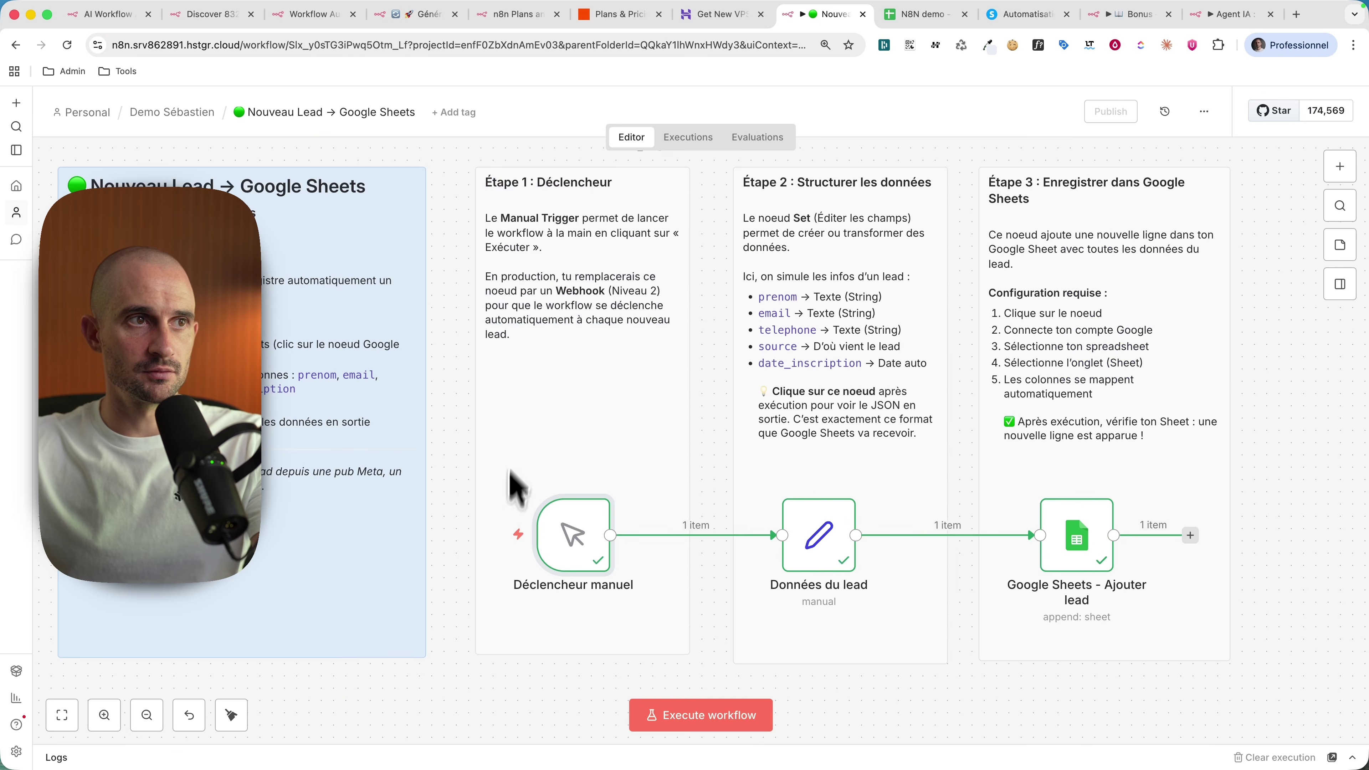
mouse_move(555, 542)
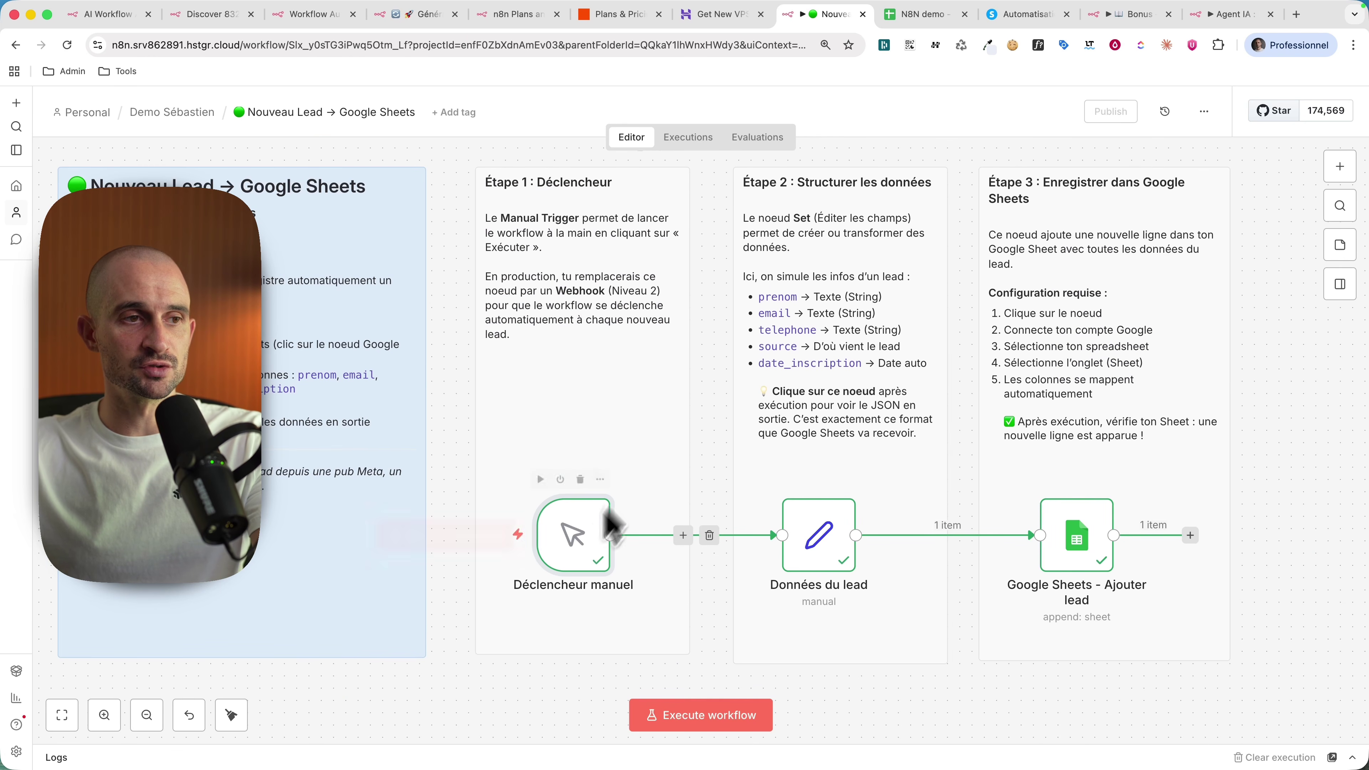
scroll(593, 454, "right", 5)
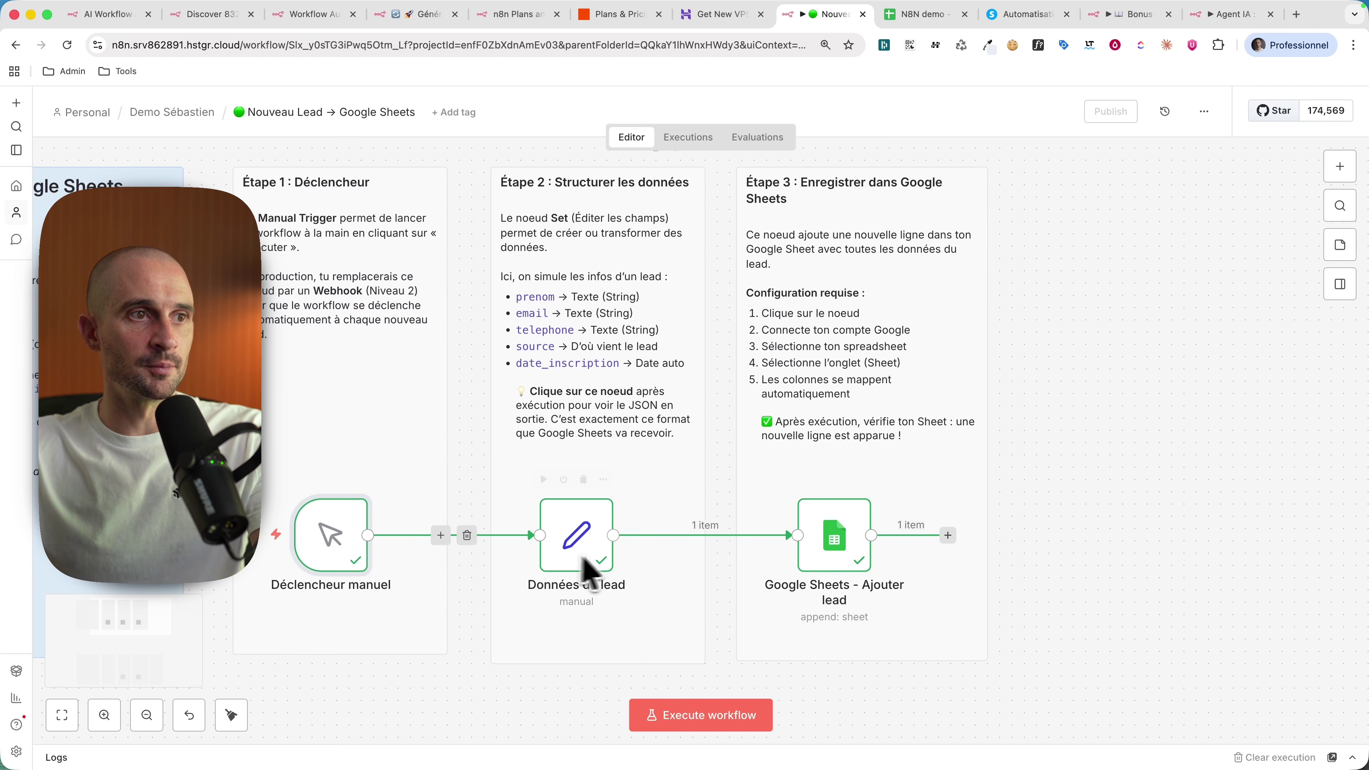
scroll(593, 561, "up", 1)
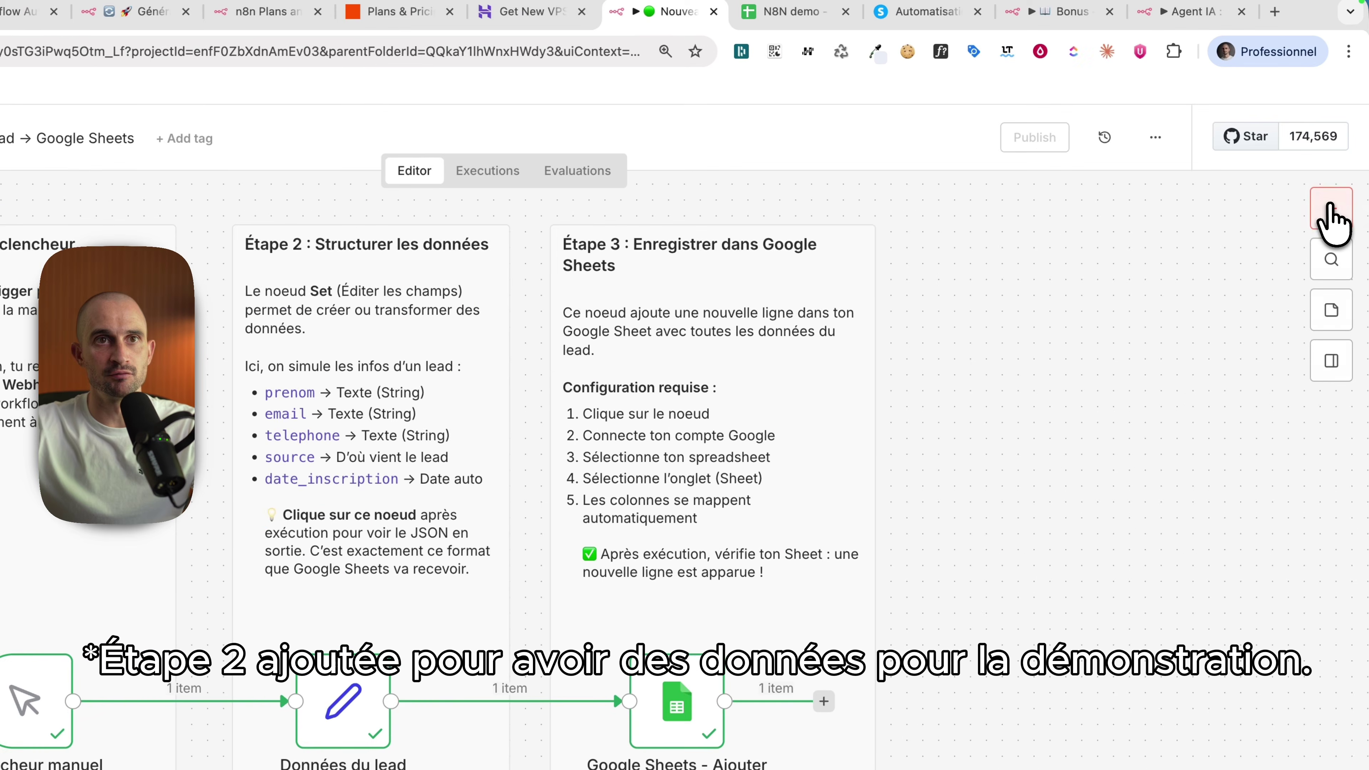
left_click(1341, 166)
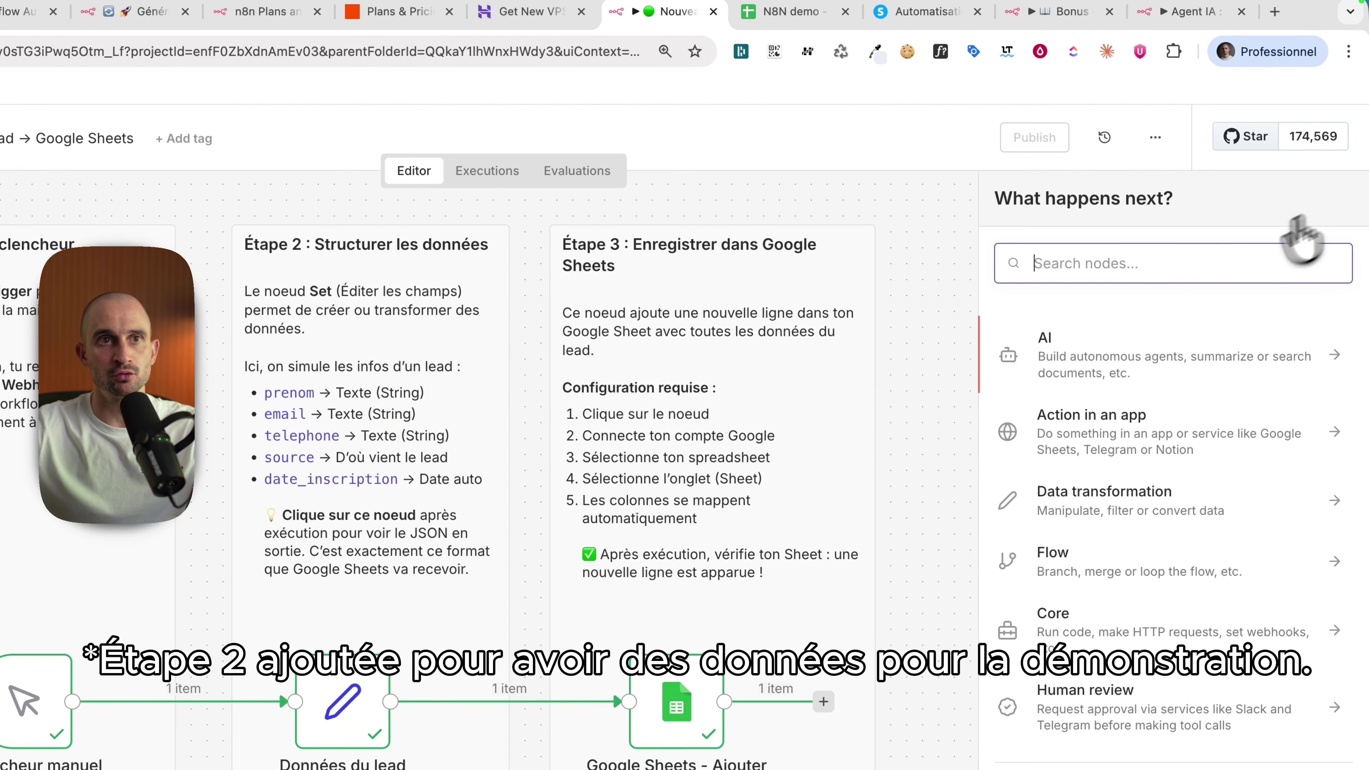
type("Set")
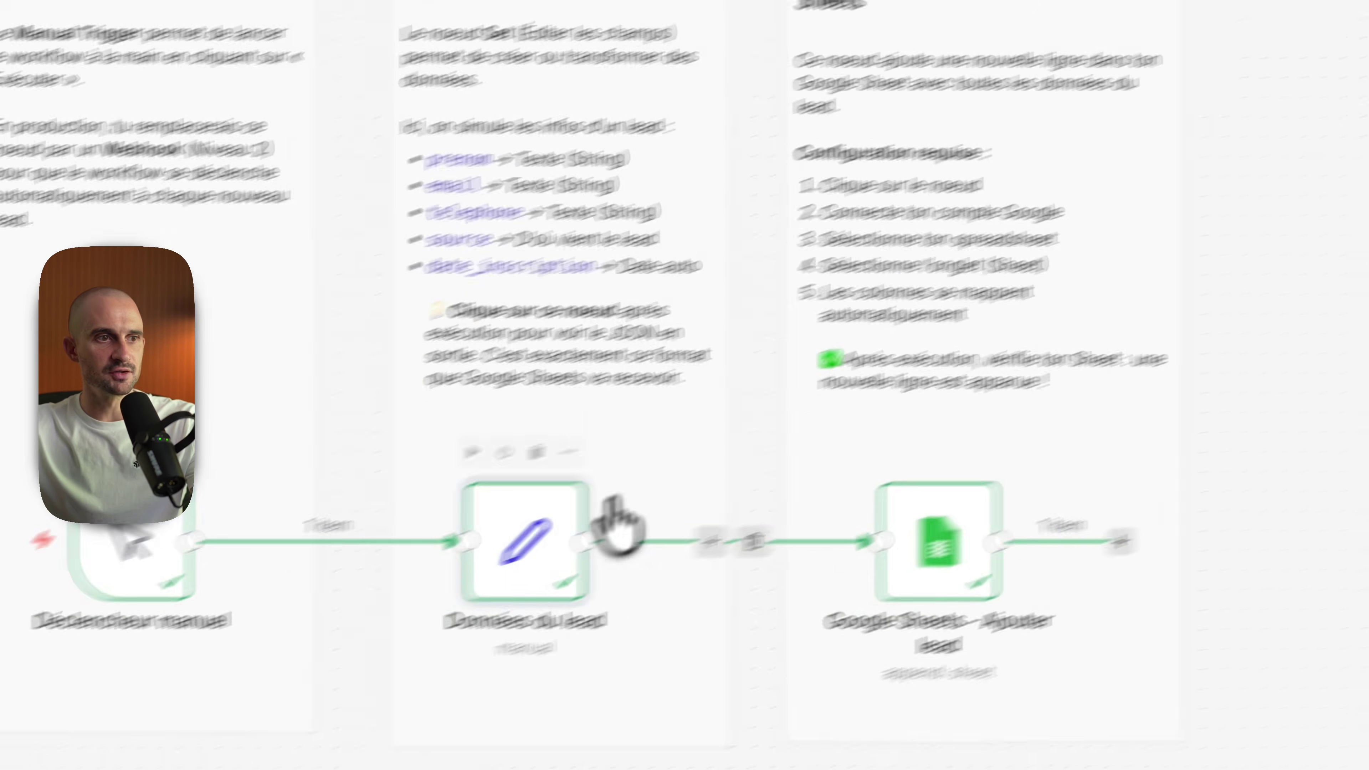
double_click(623, 517)
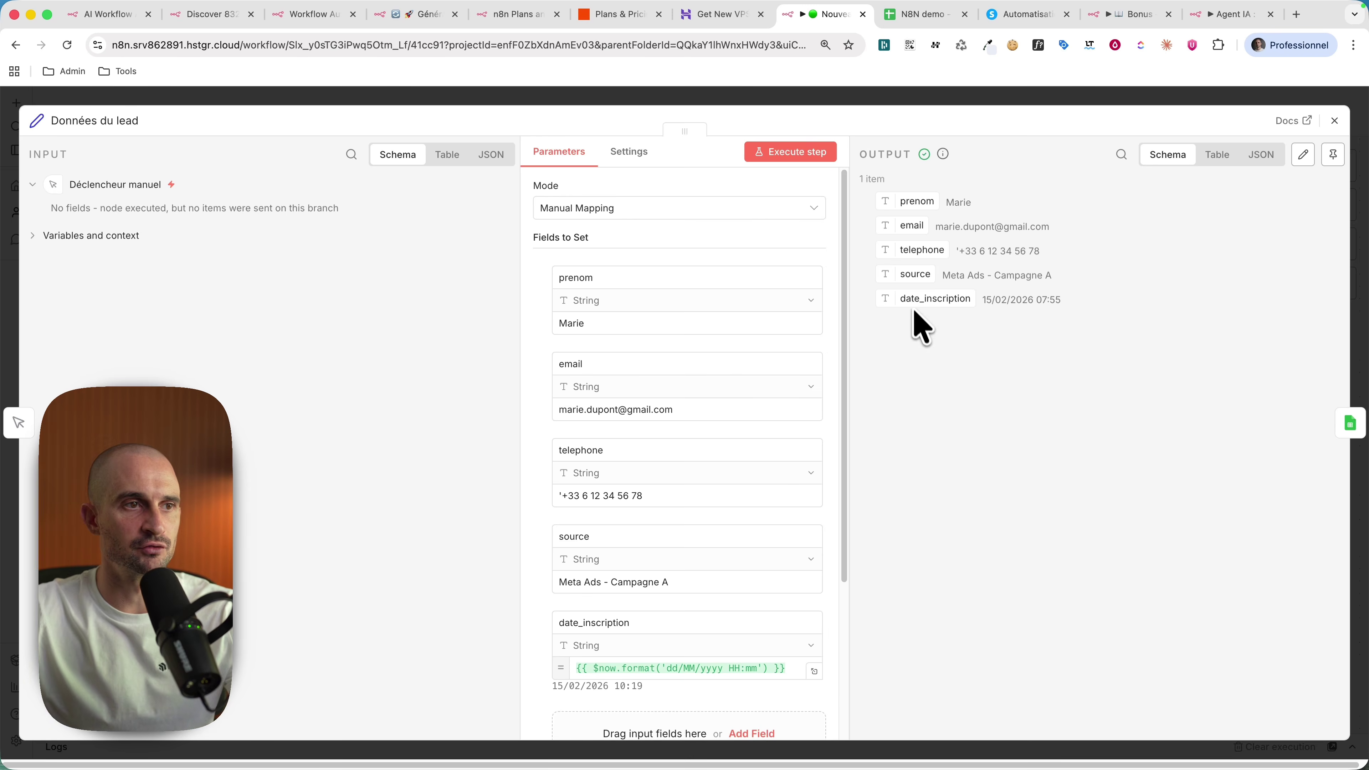
scroll(734, 520, "down", 3)
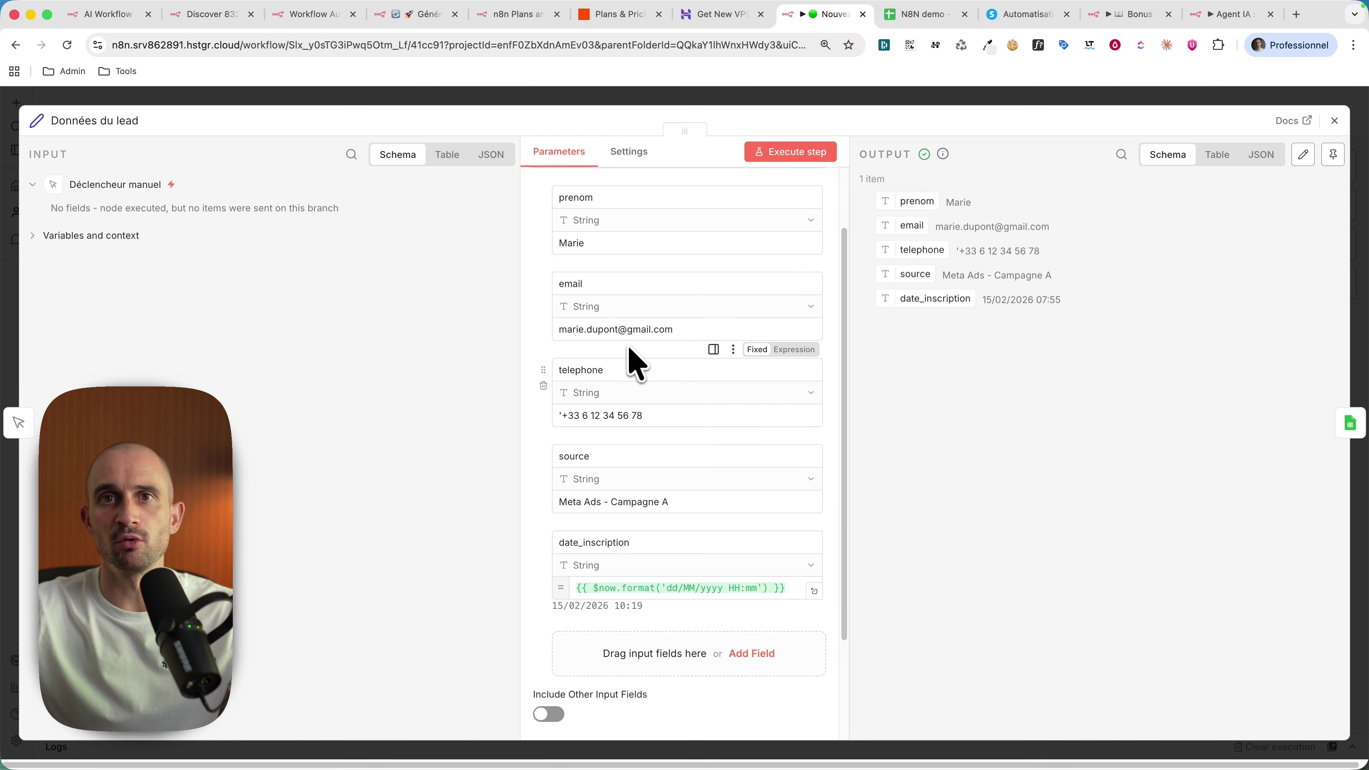
scroll(628, 345, "up", 3)
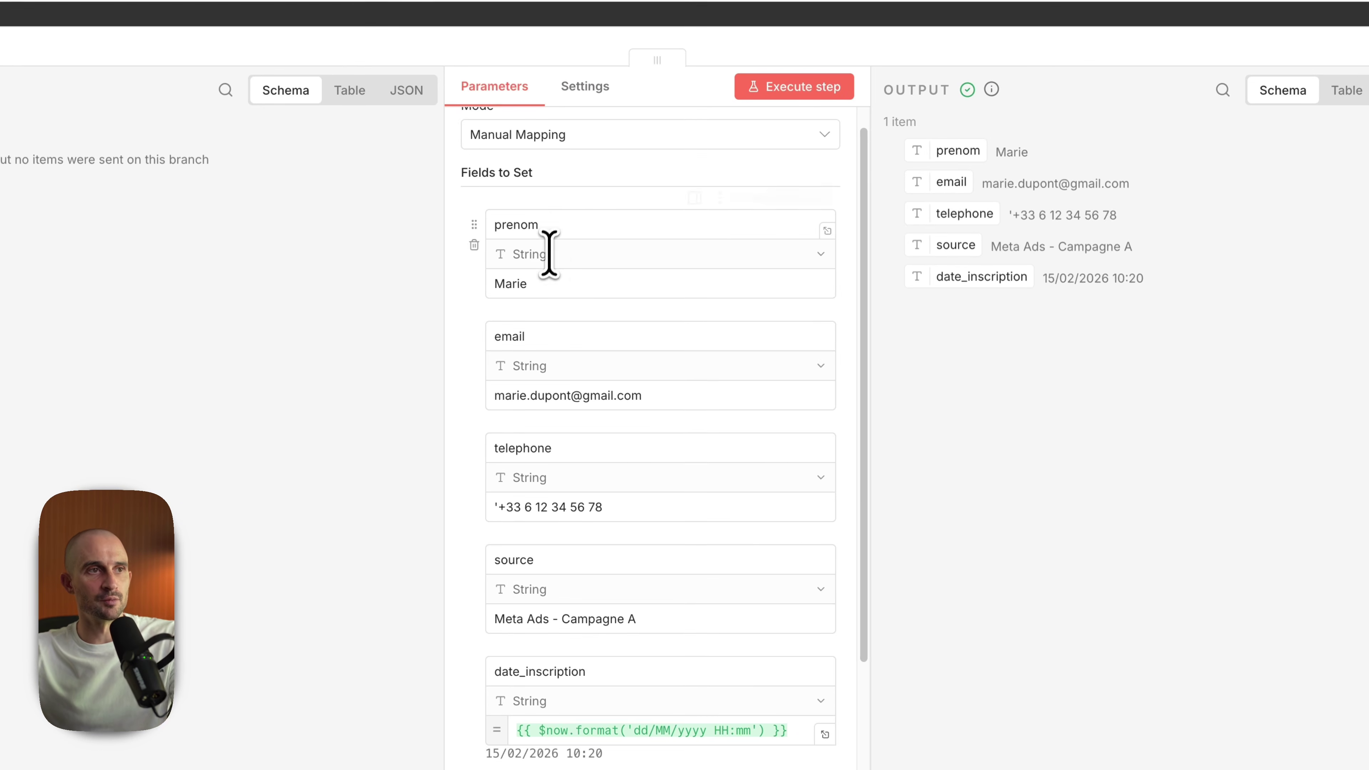
left_click_drag(564, 230, 474, 225)
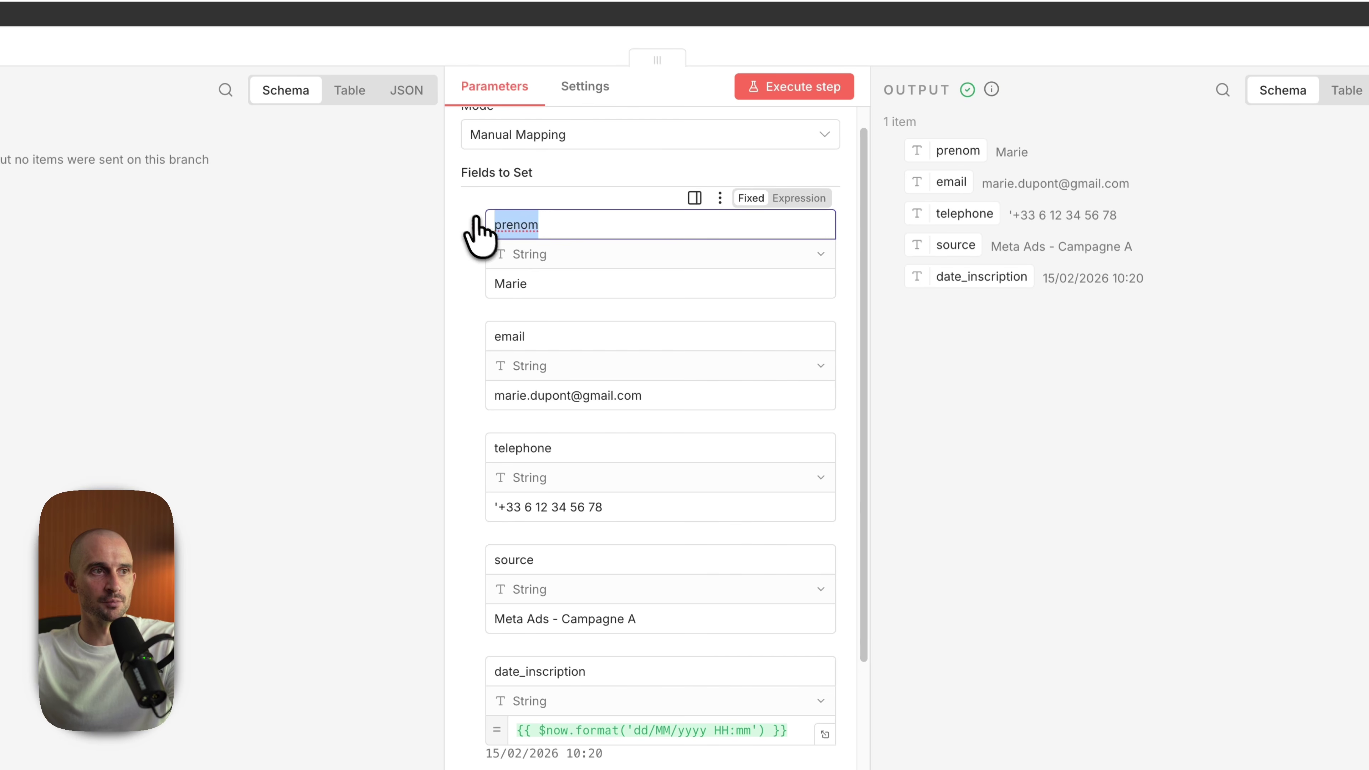
left_click_drag(539, 283, 491, 284)
left_click_drag(658, 392, 490, 404)
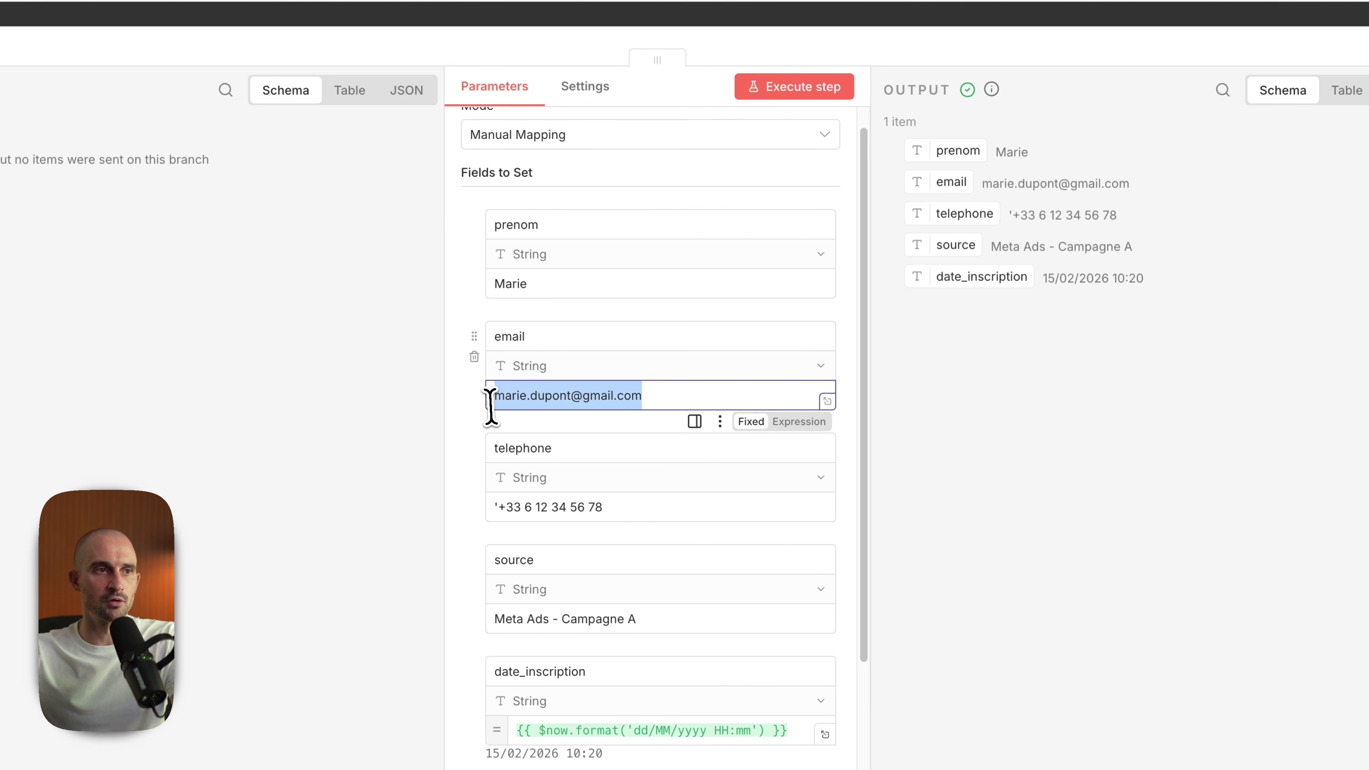
scroll(620, 523, "down", 2)
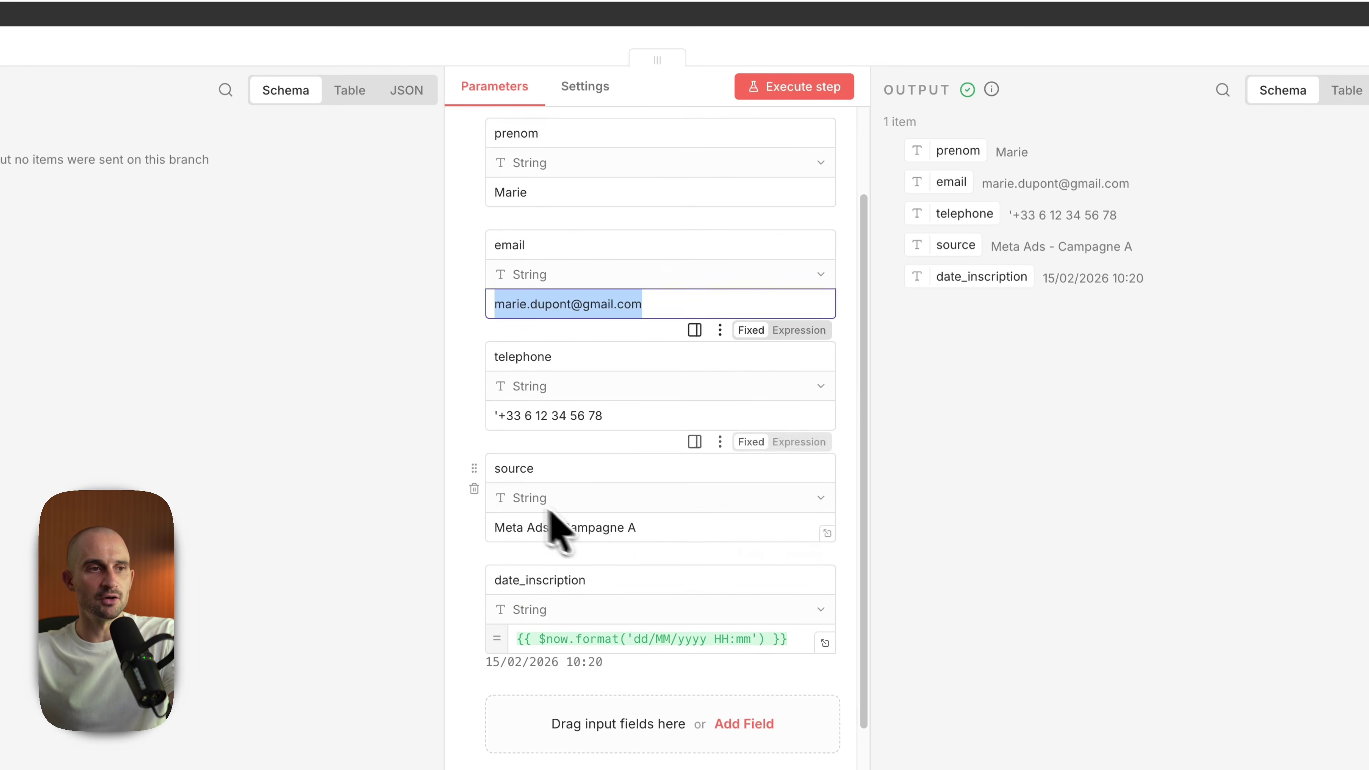
scroll(645, 594, "down", 3)
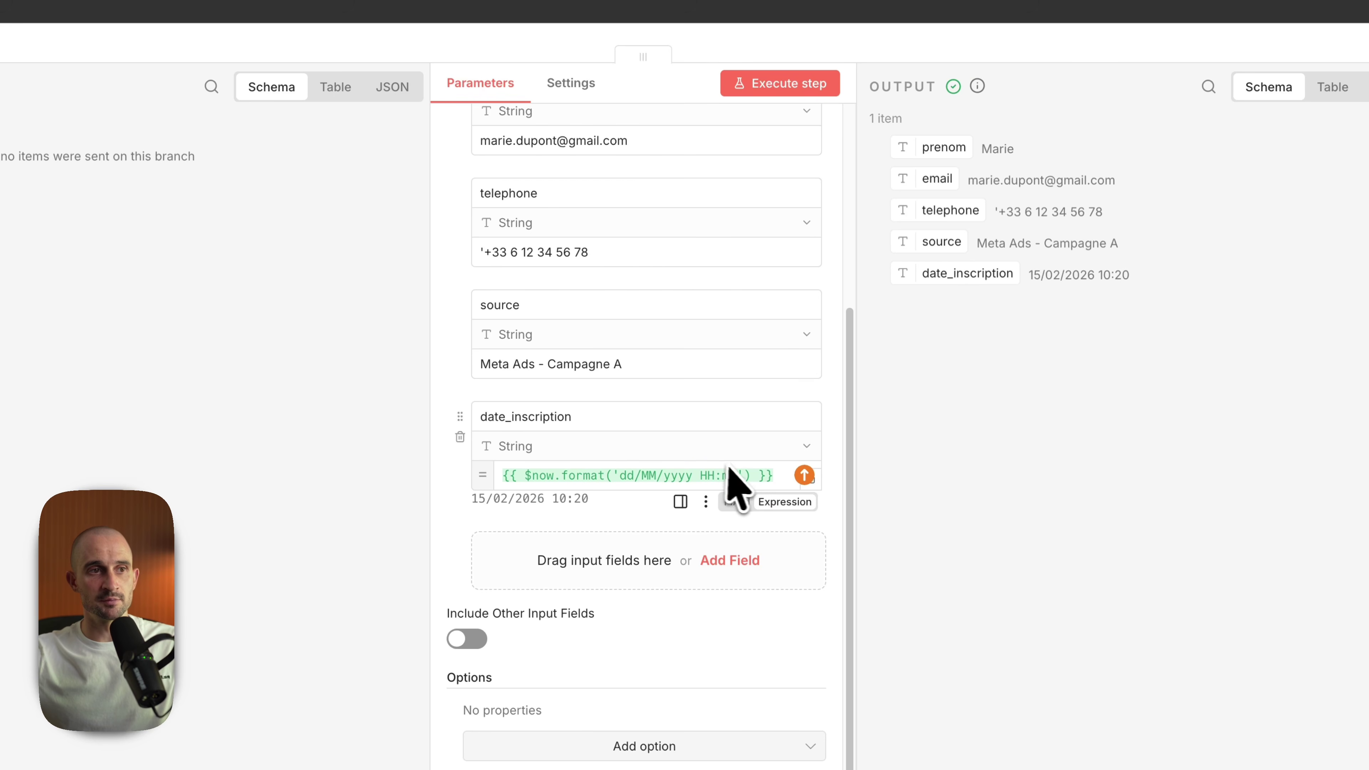
triple_click(602, 512)
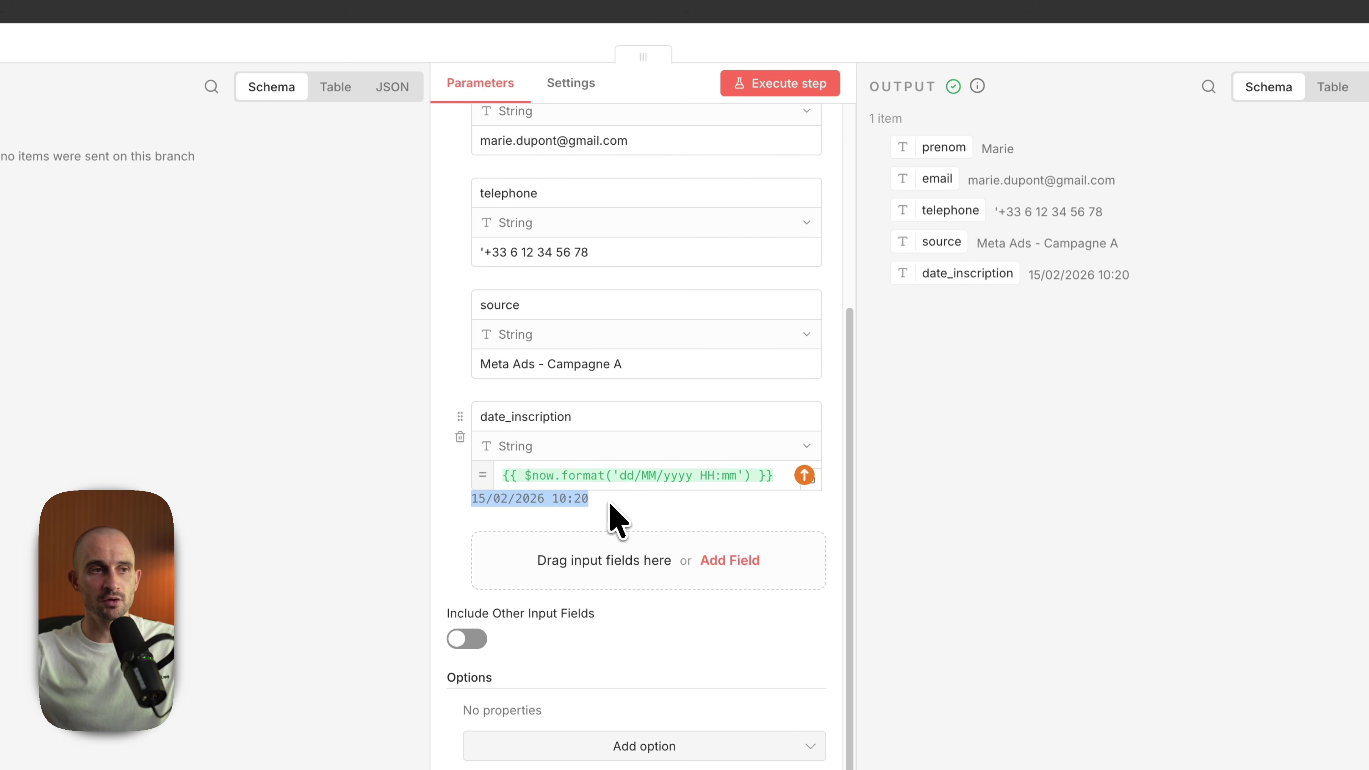
key("Escape")
left_click_drag(537, 602, 565, 602)
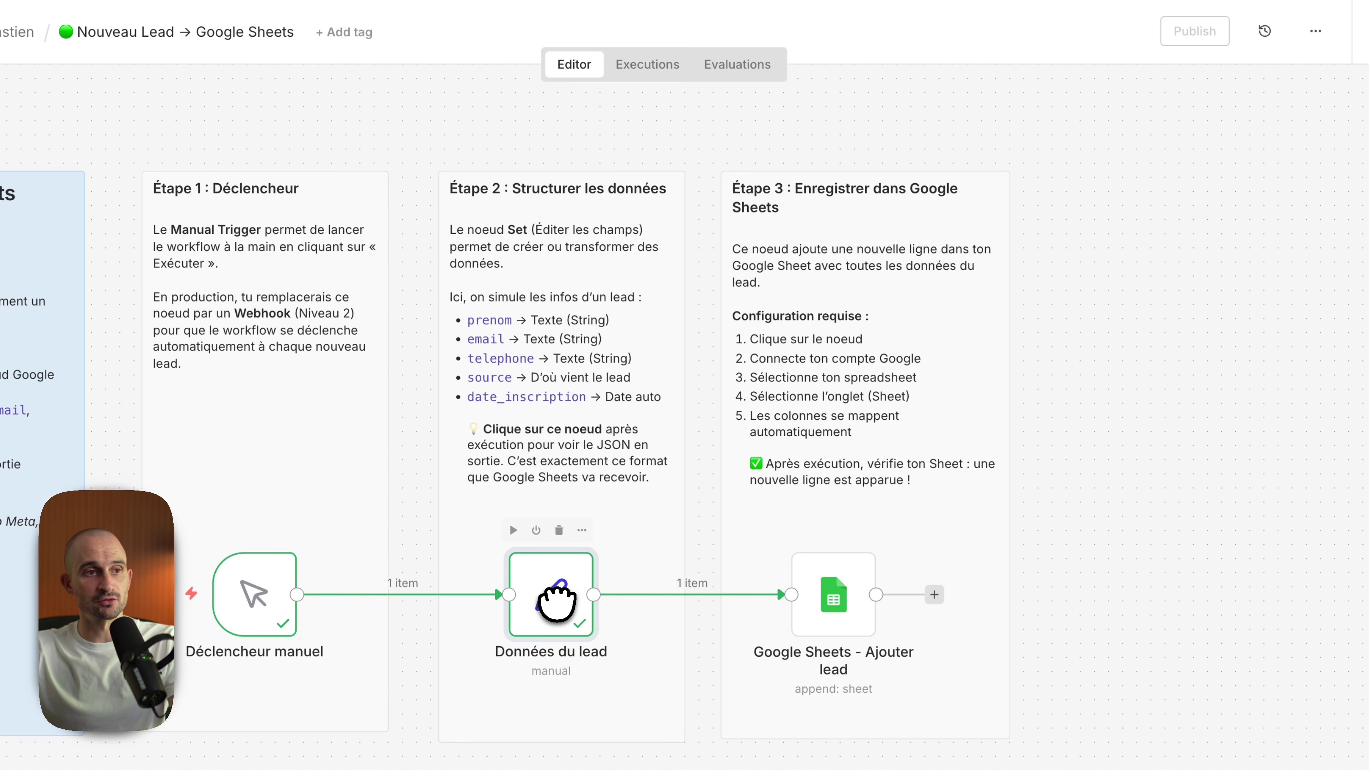
Step: Open the Google Sheets - Ajouter lead node and browse the Données du lead input fields
scroll(566, 599, "right", 3)
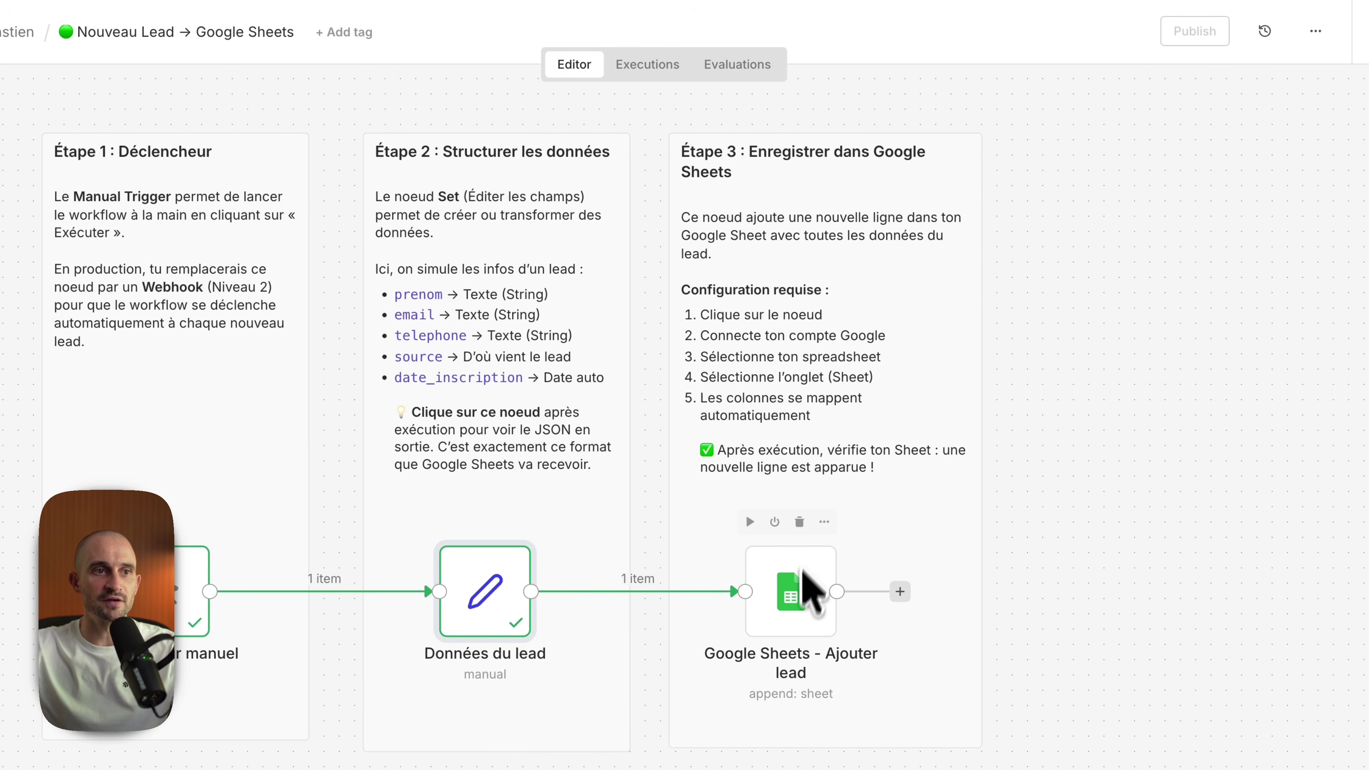
double_click(801, 620)
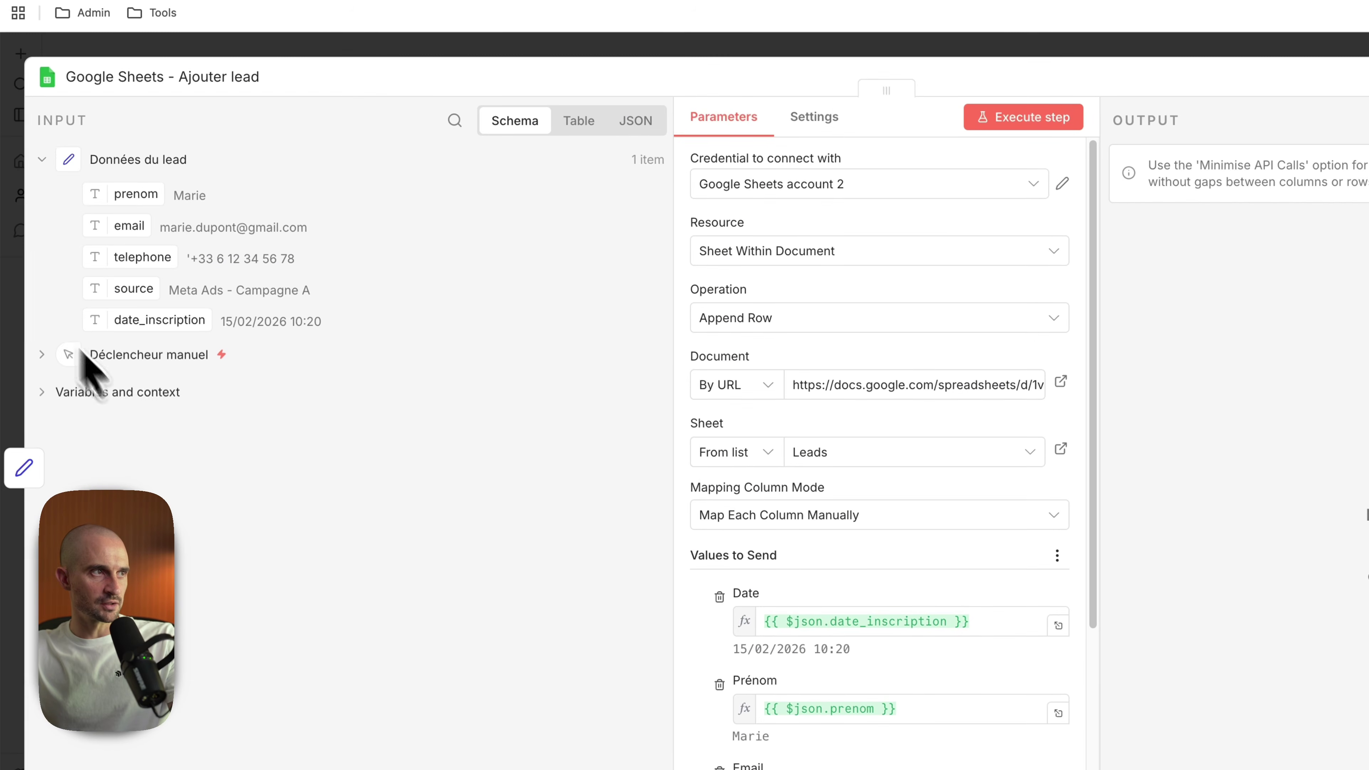
left_click(40, 159)
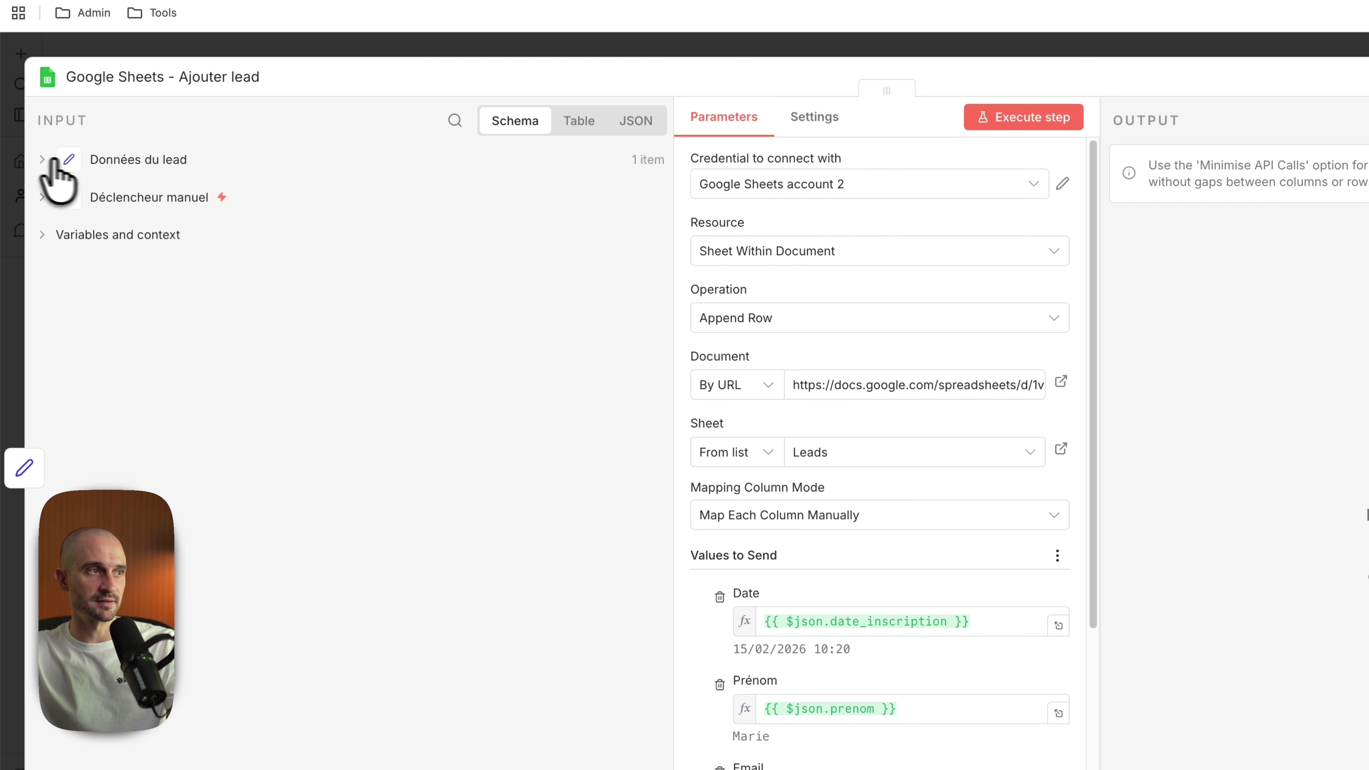
left_click(59, 236)
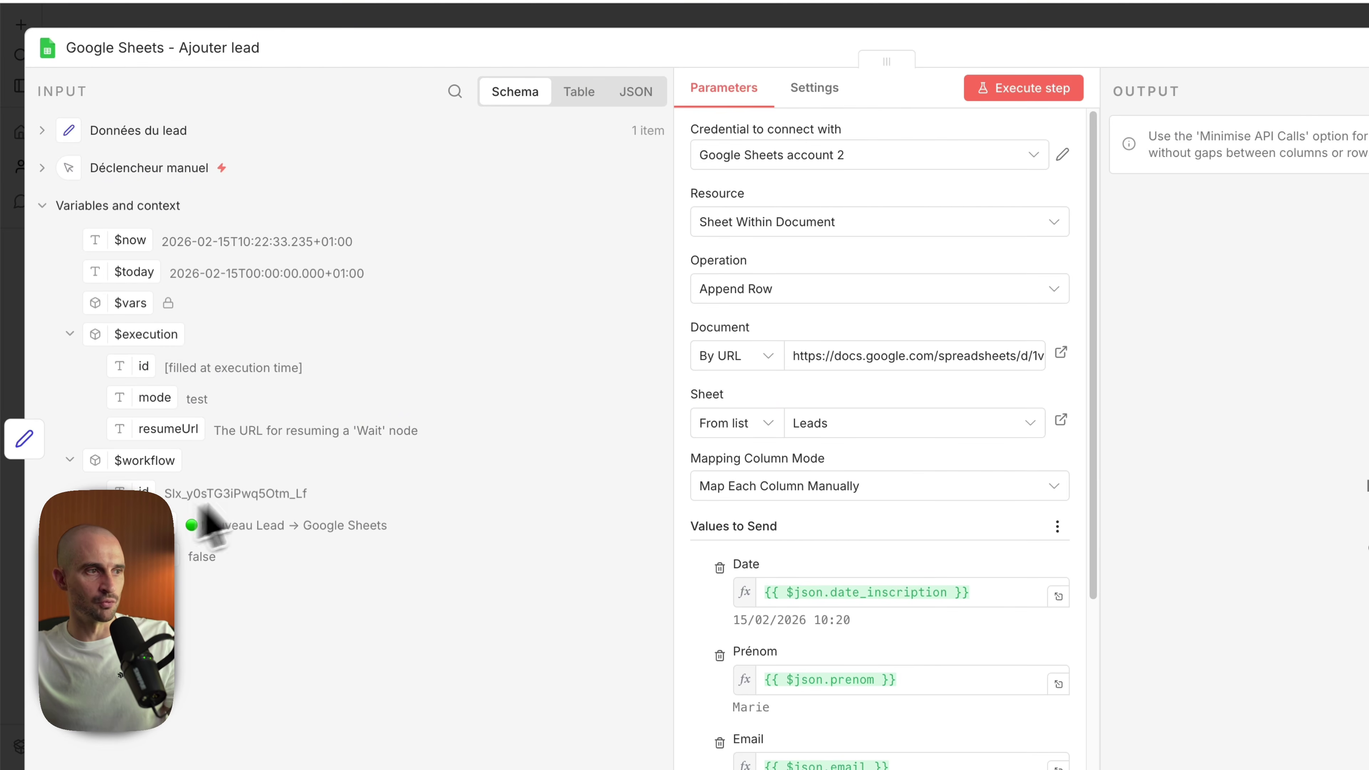
left_click(151, 205)
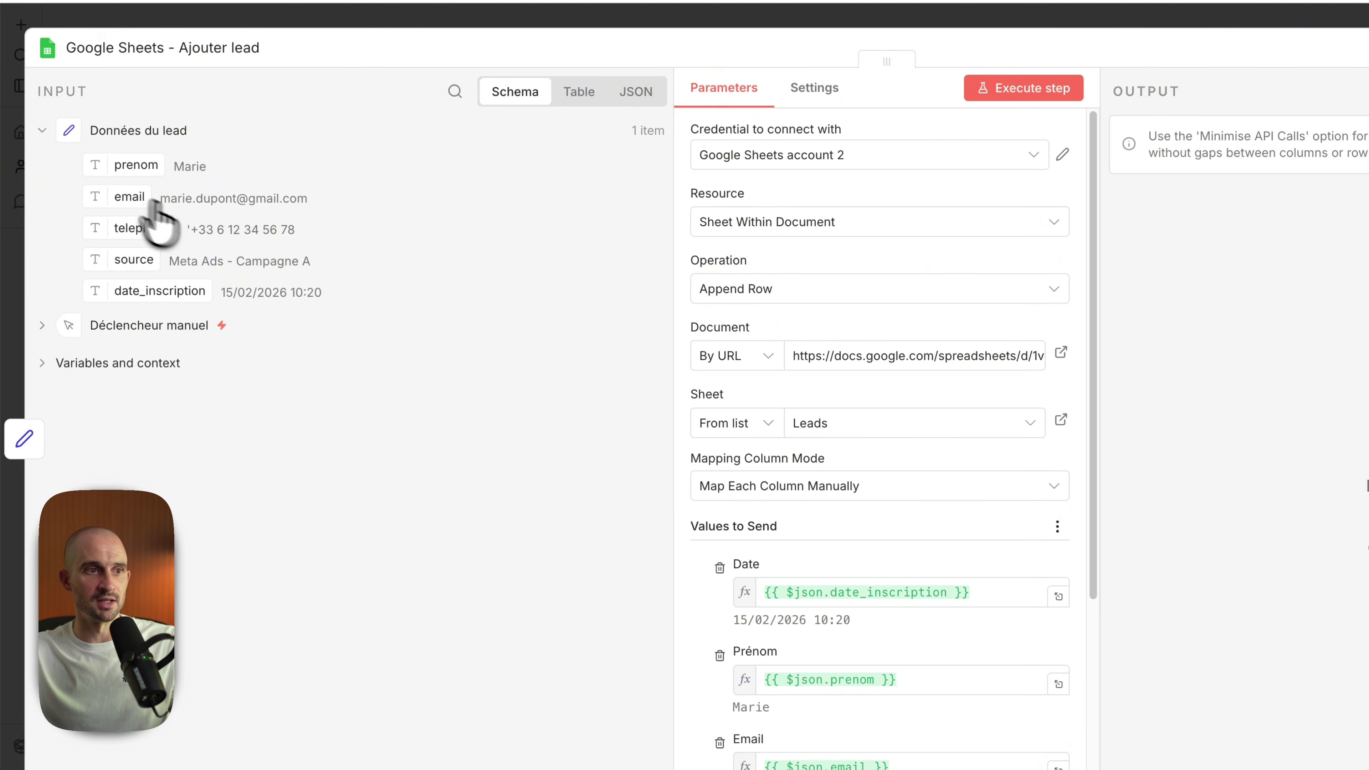
scroll(879, 431, "down", 3)
Step: Map the prenom field into the Prénom column and the email field into the Email column
left_click(852, 680)
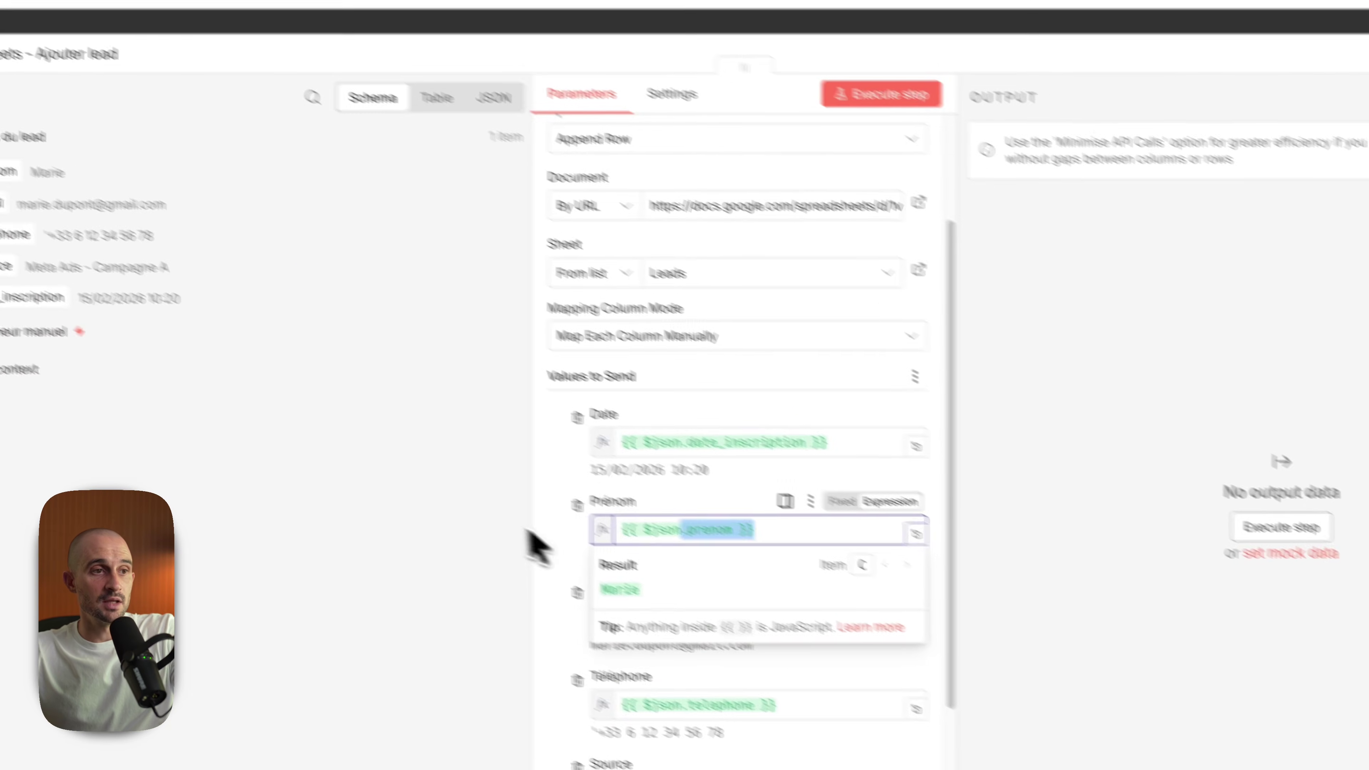
key("BackSpace")
left_click(489, 572)
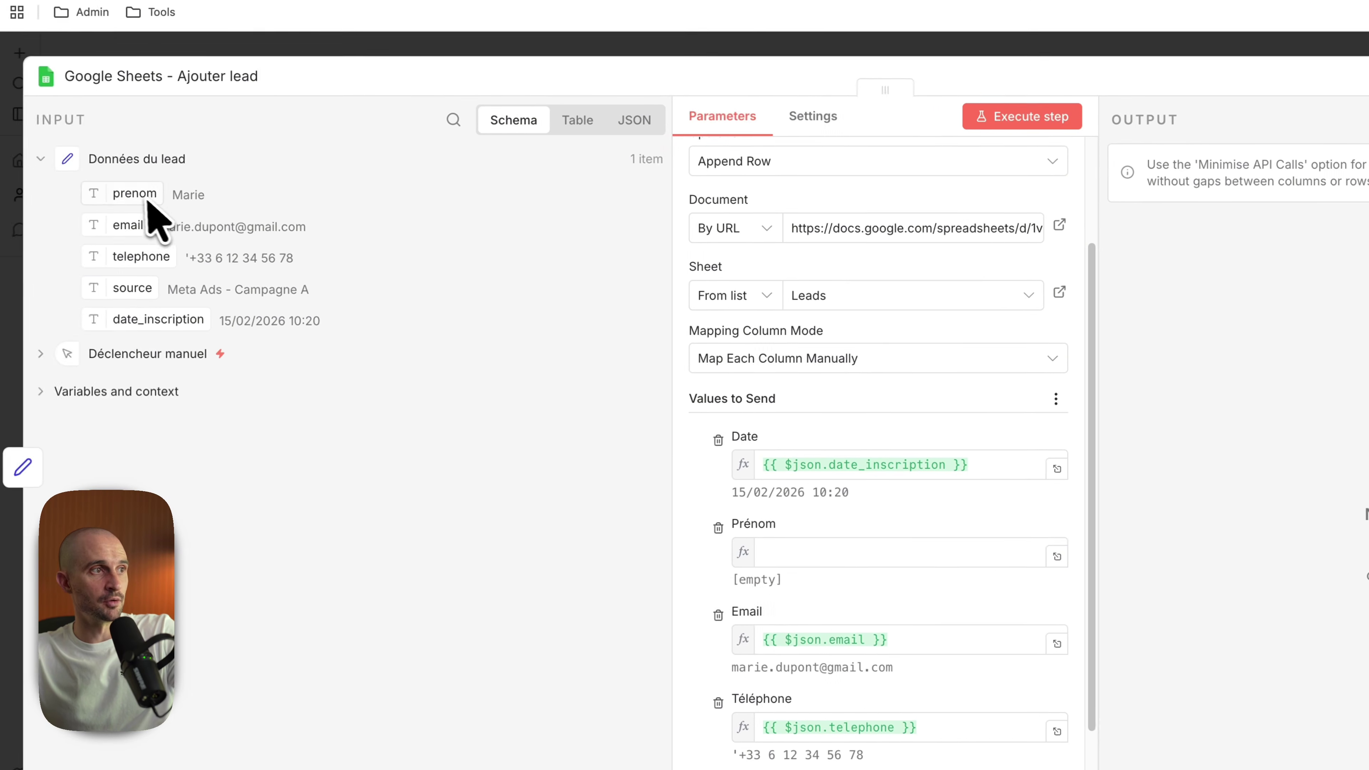
left_click_drag(148, 201, 826, 556)
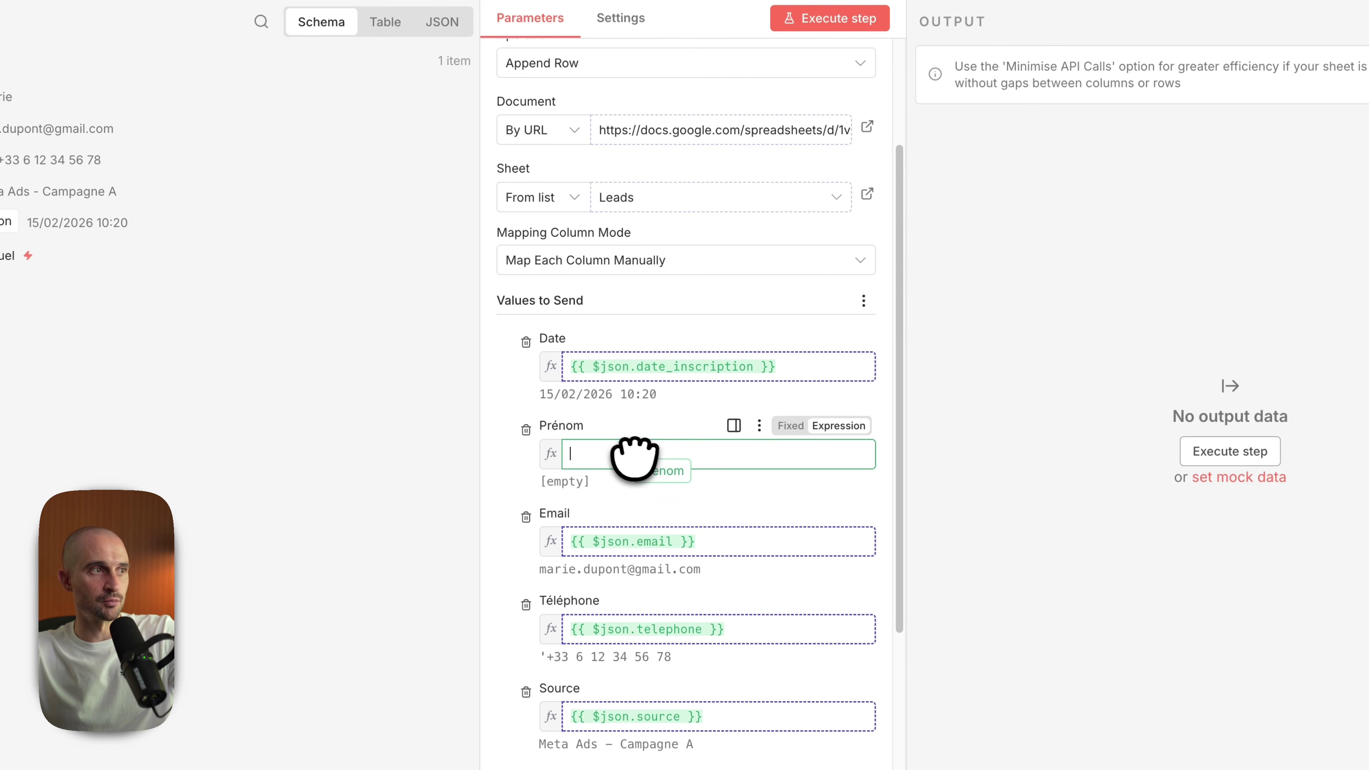
left_click_drag(634, 458, 590, 449)
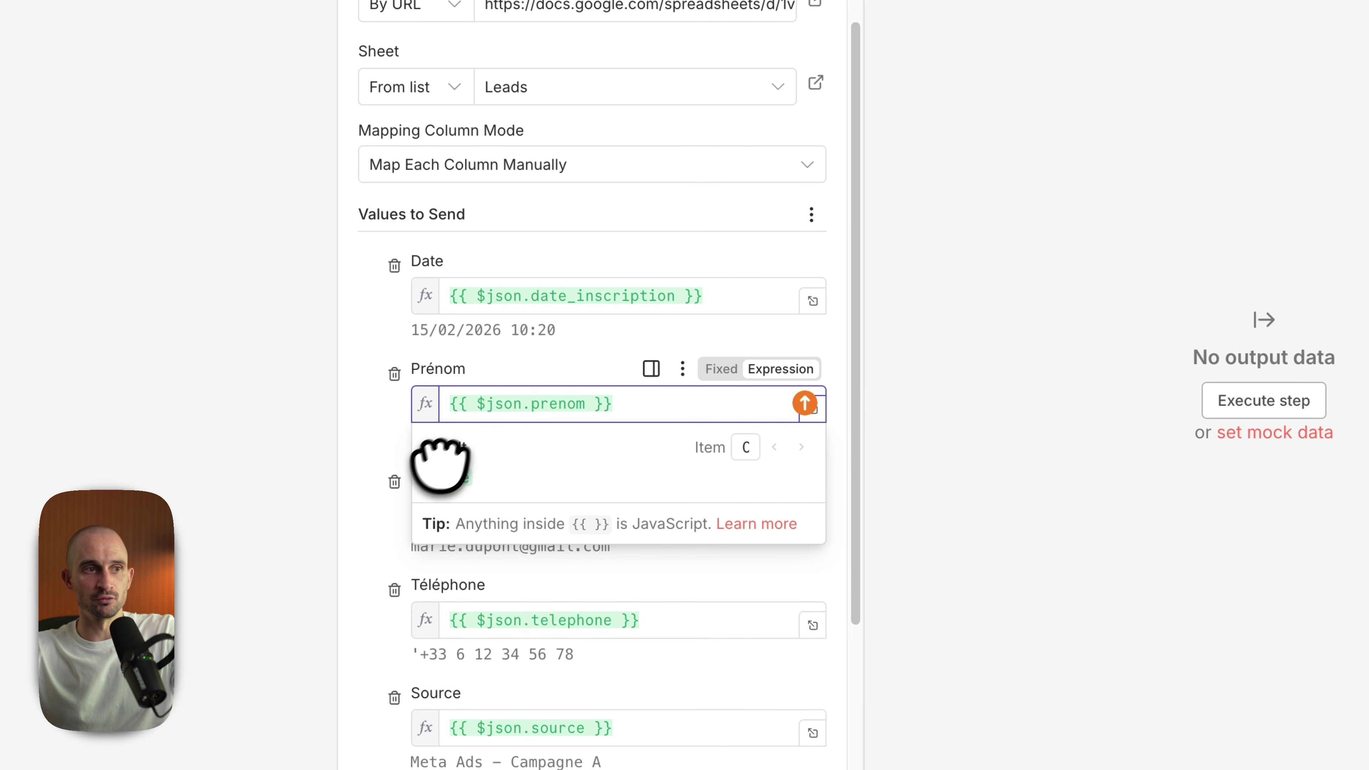
left_click(605, 405)
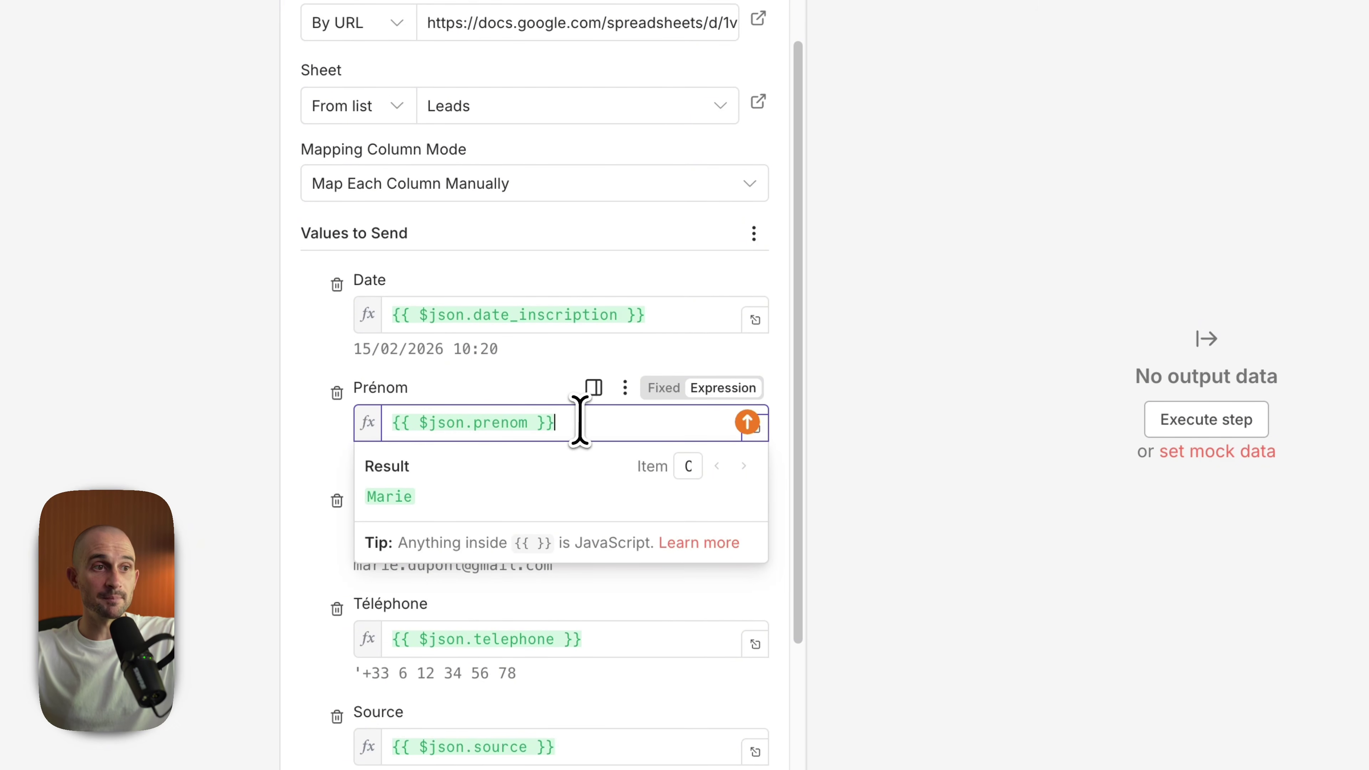
key("ctrl+a")
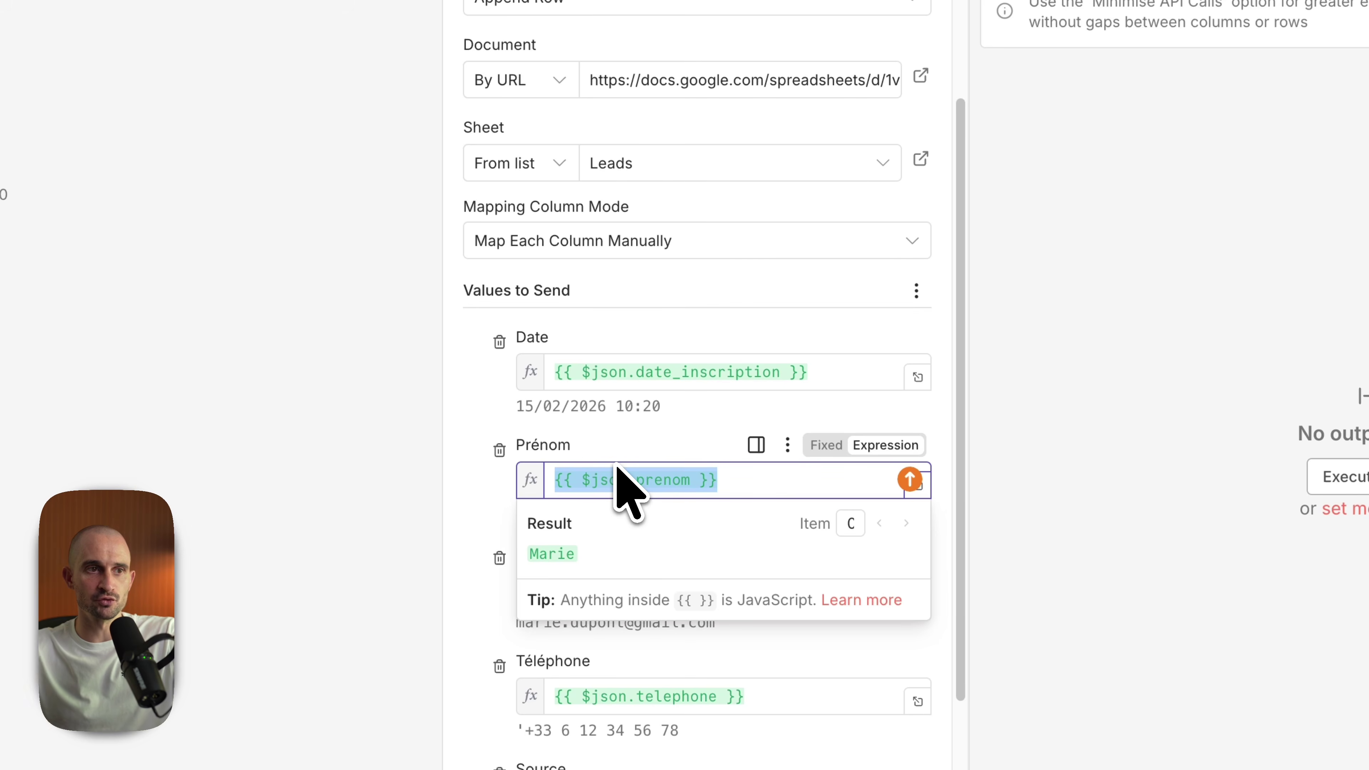
left_click_drag(130, 233, 419, 364)
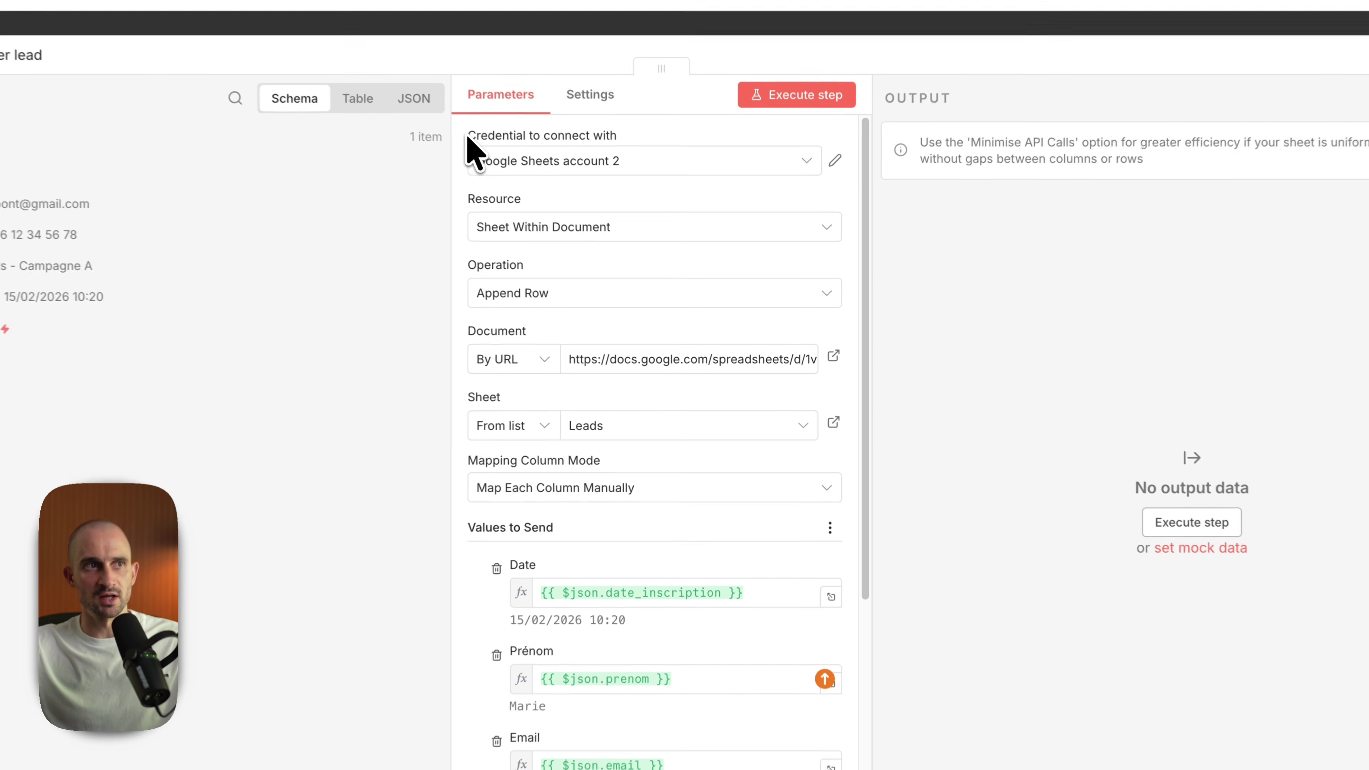
left_click_drag(535, 185, 565, 185)
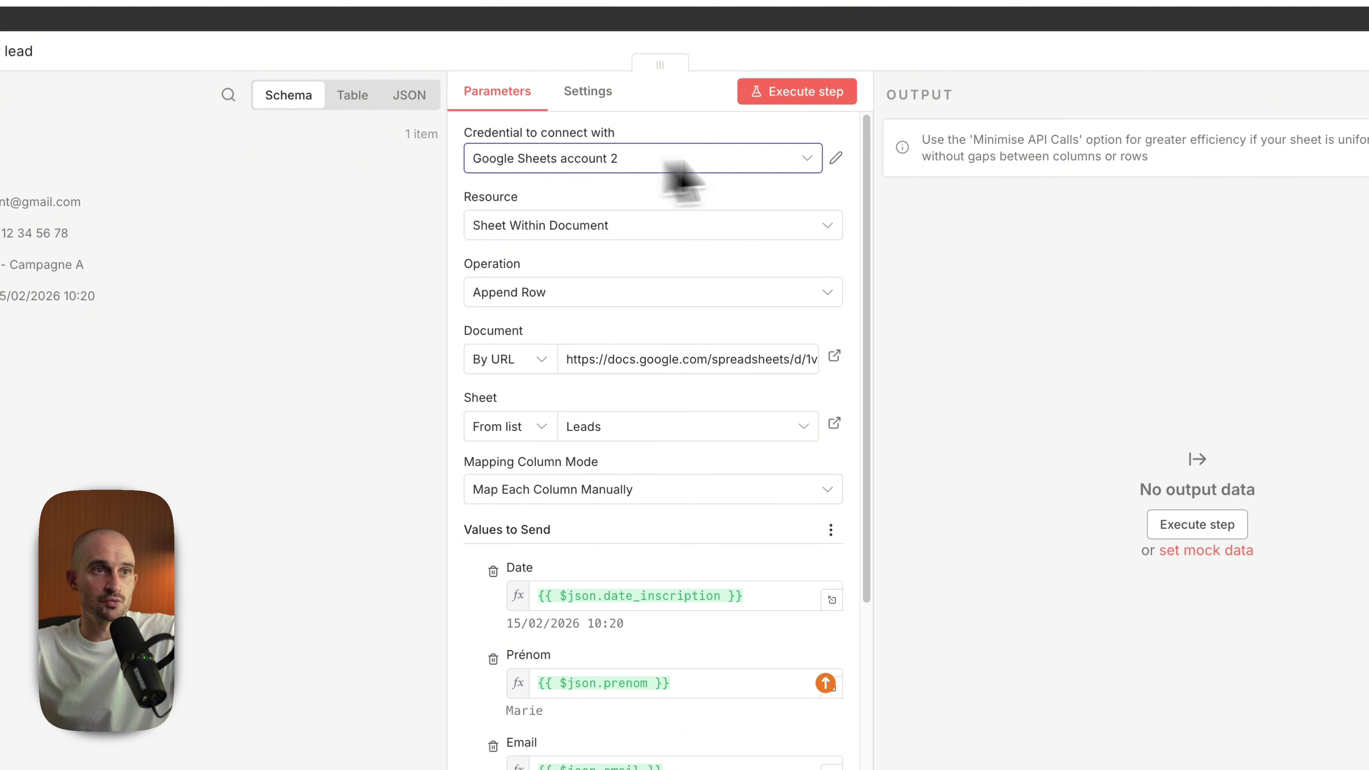
Step: Check the existing Google Sheets account 2 credential, then create a new Google Sheets account 3 credential
left_click(835, 158)
scroll(697, 518, "down", 3)
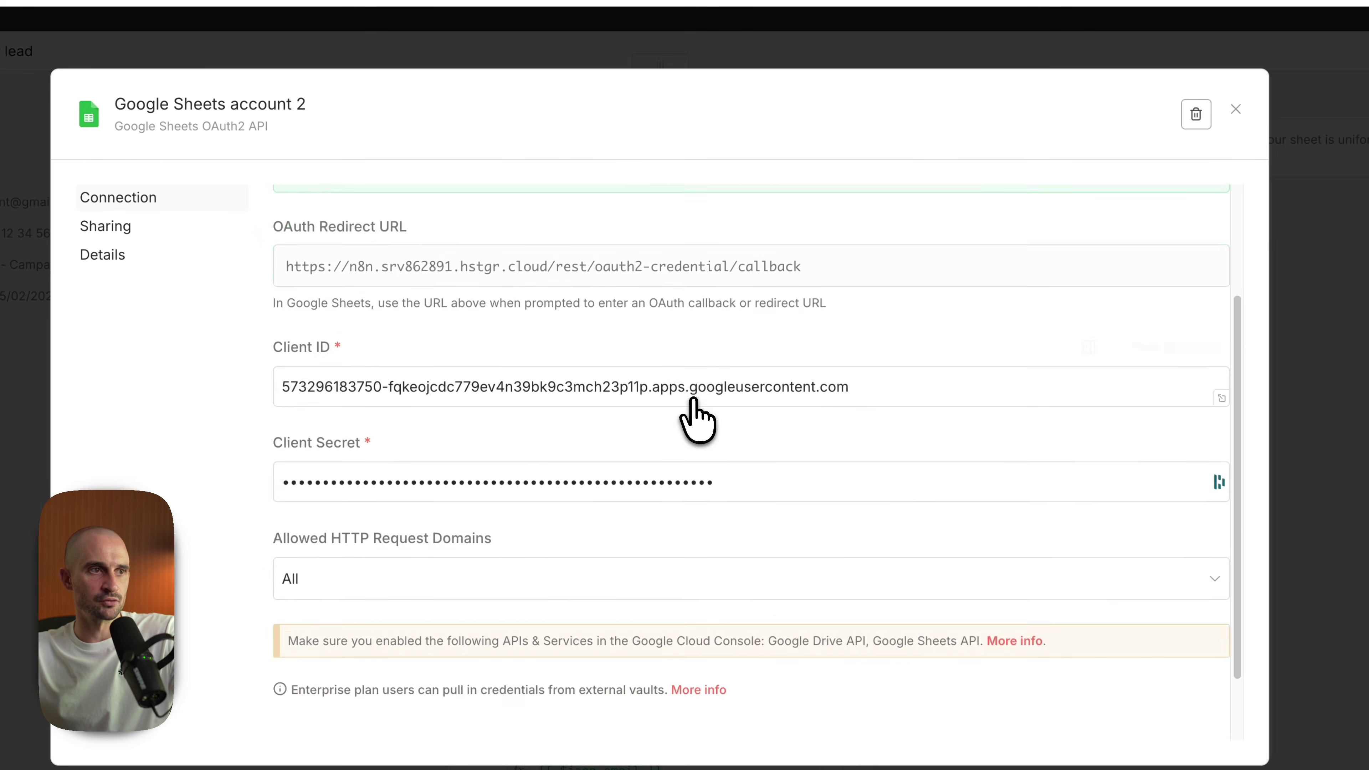
key("Escape")
left_click(564, 179)
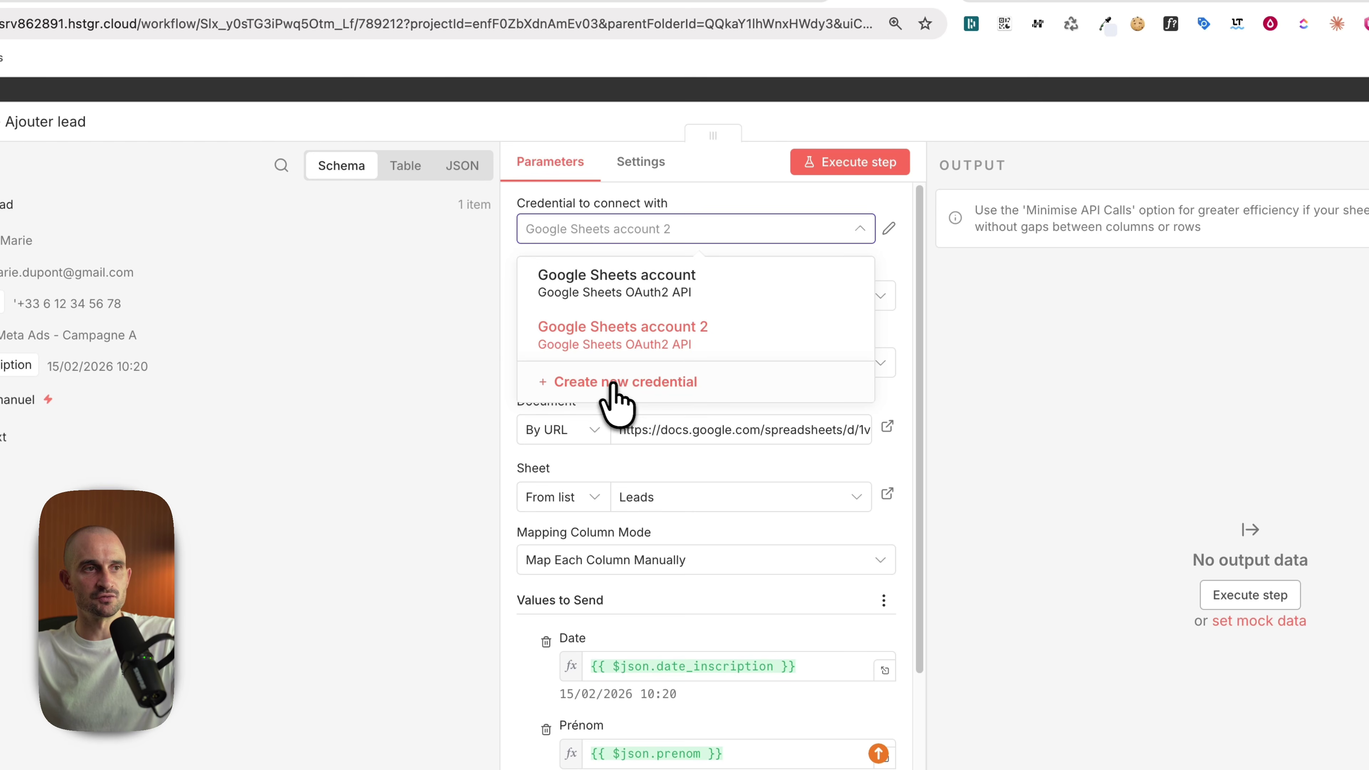
left_click(625, 387)
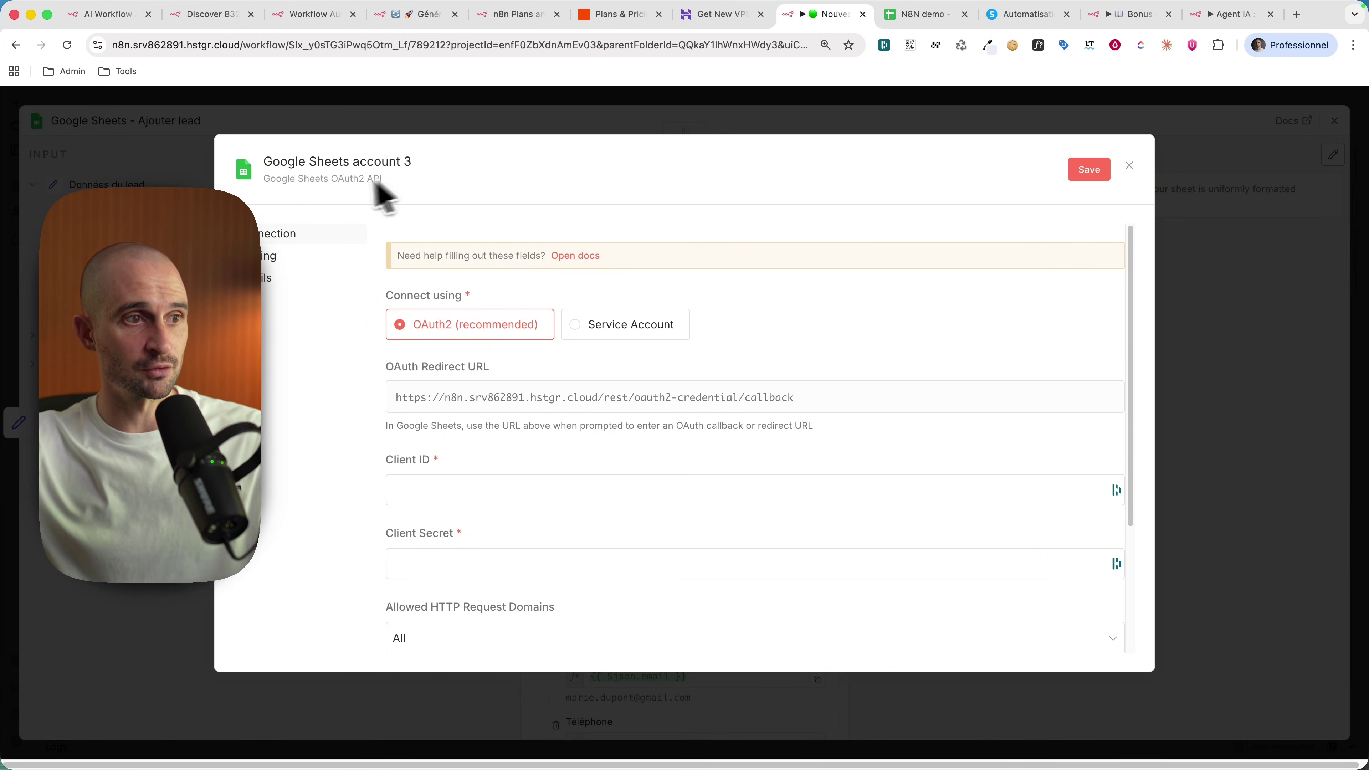
scroll(816, 376, "down", 1)
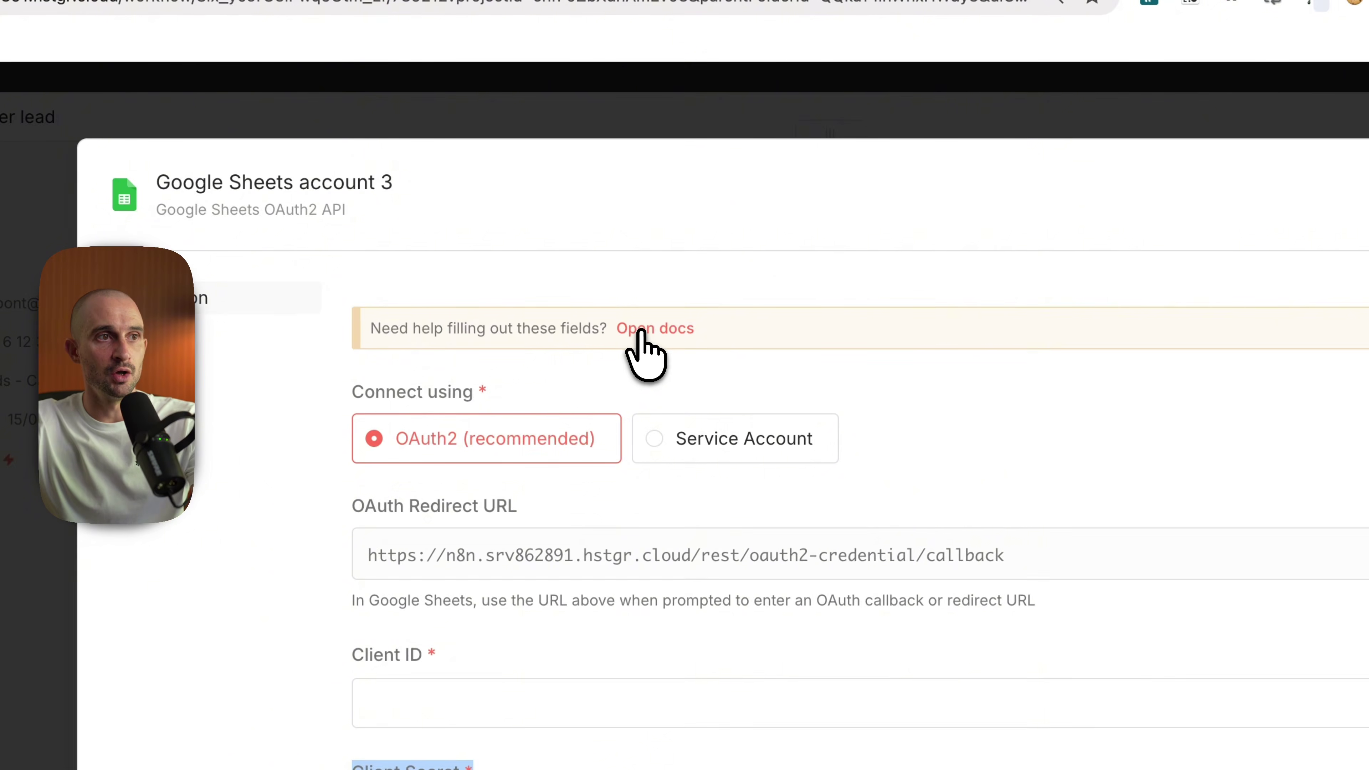
Step: Open the Google OAuth2 single service docs and scroll to its Set up OAuth steps
left_click(641, 330)
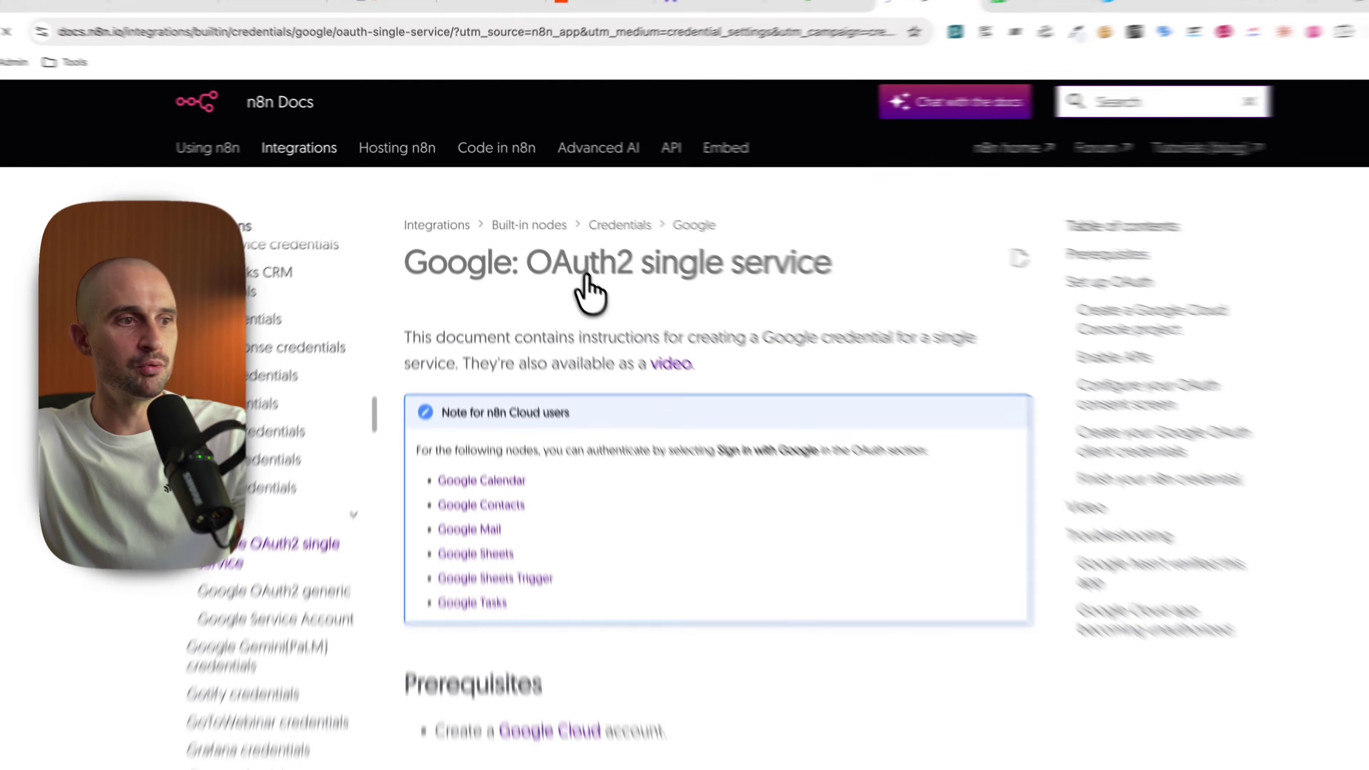
scroll(573, 331, "down", 7)
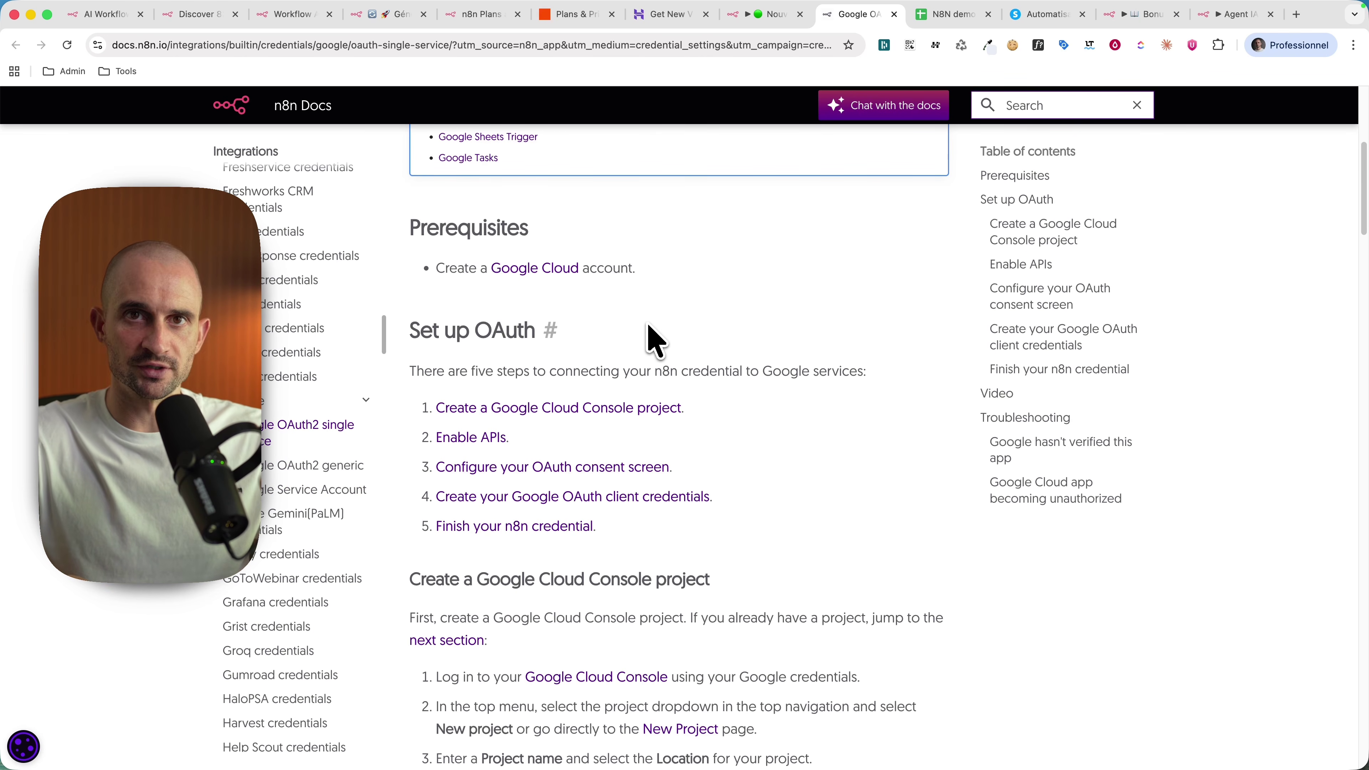
scroll(655, 340, "down", 2)
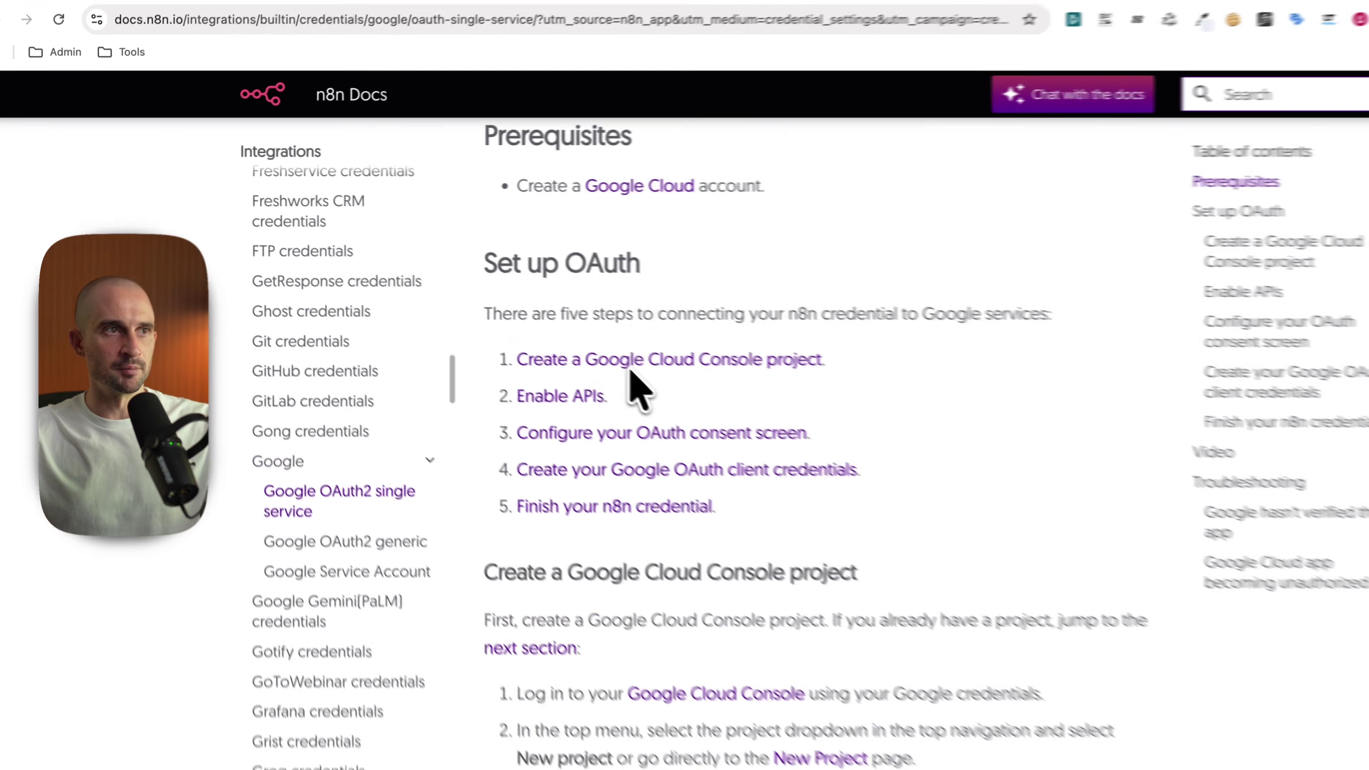
Step: Go from the Google Cloud website to the Google Cloud console
left_click(655, 218)
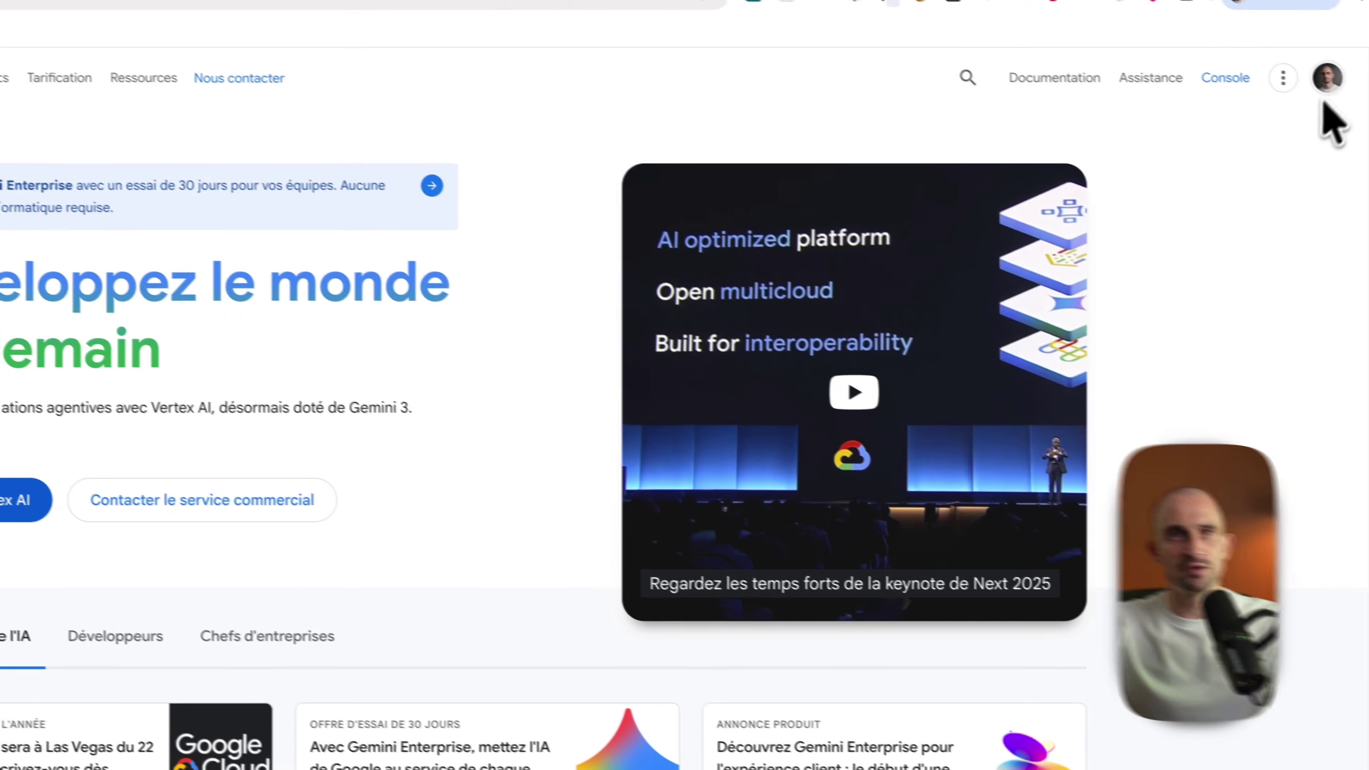
scroll(908, 498, "down", 10)
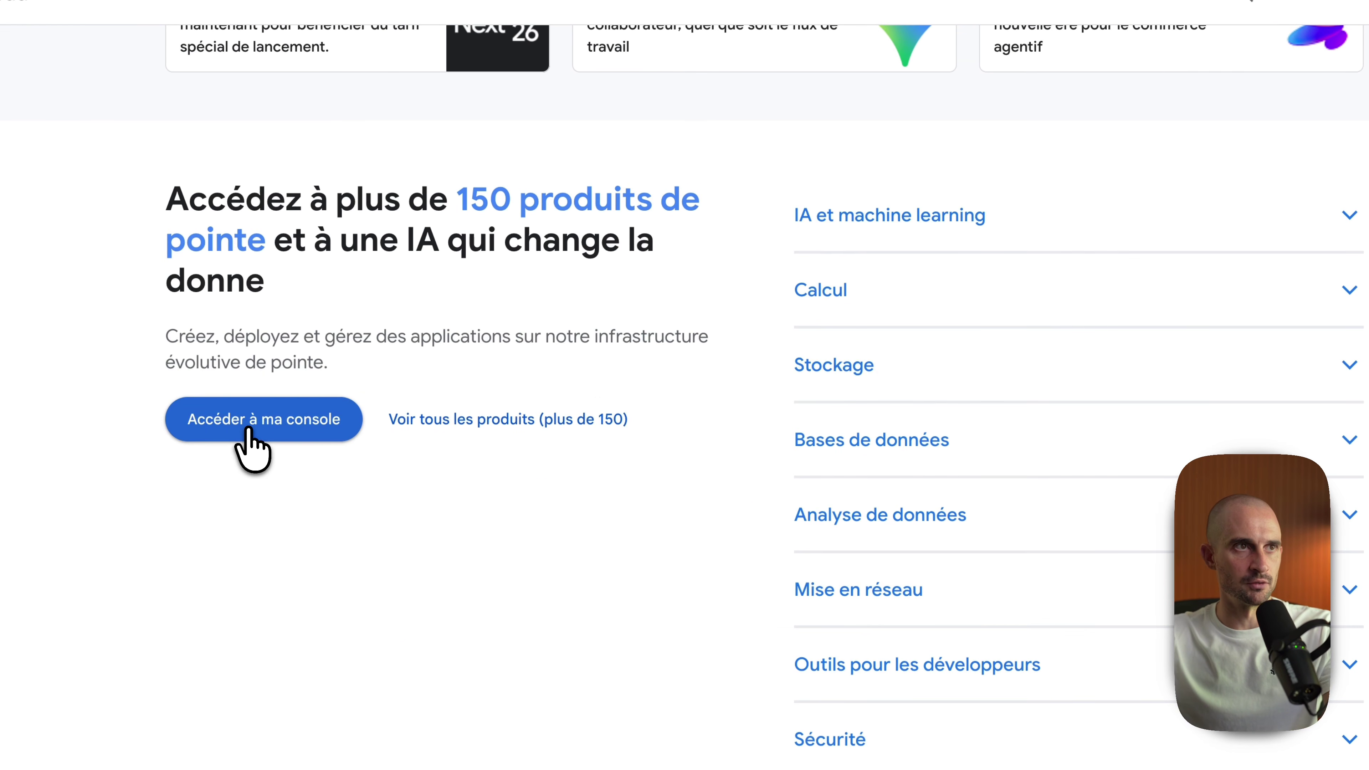
left_click(249, 431)
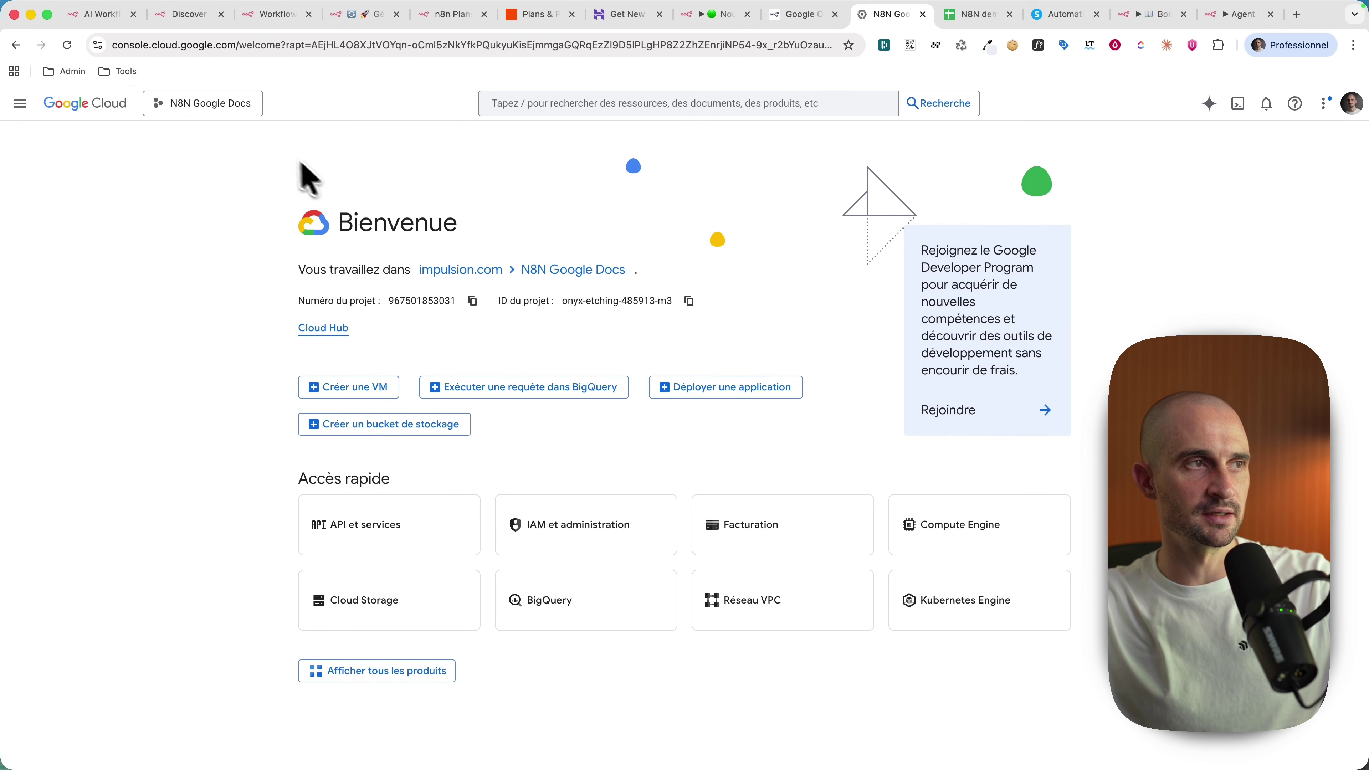
Step: Create a new project named 'Demo - n8n' and switch the console to it
left_click(205, 105)
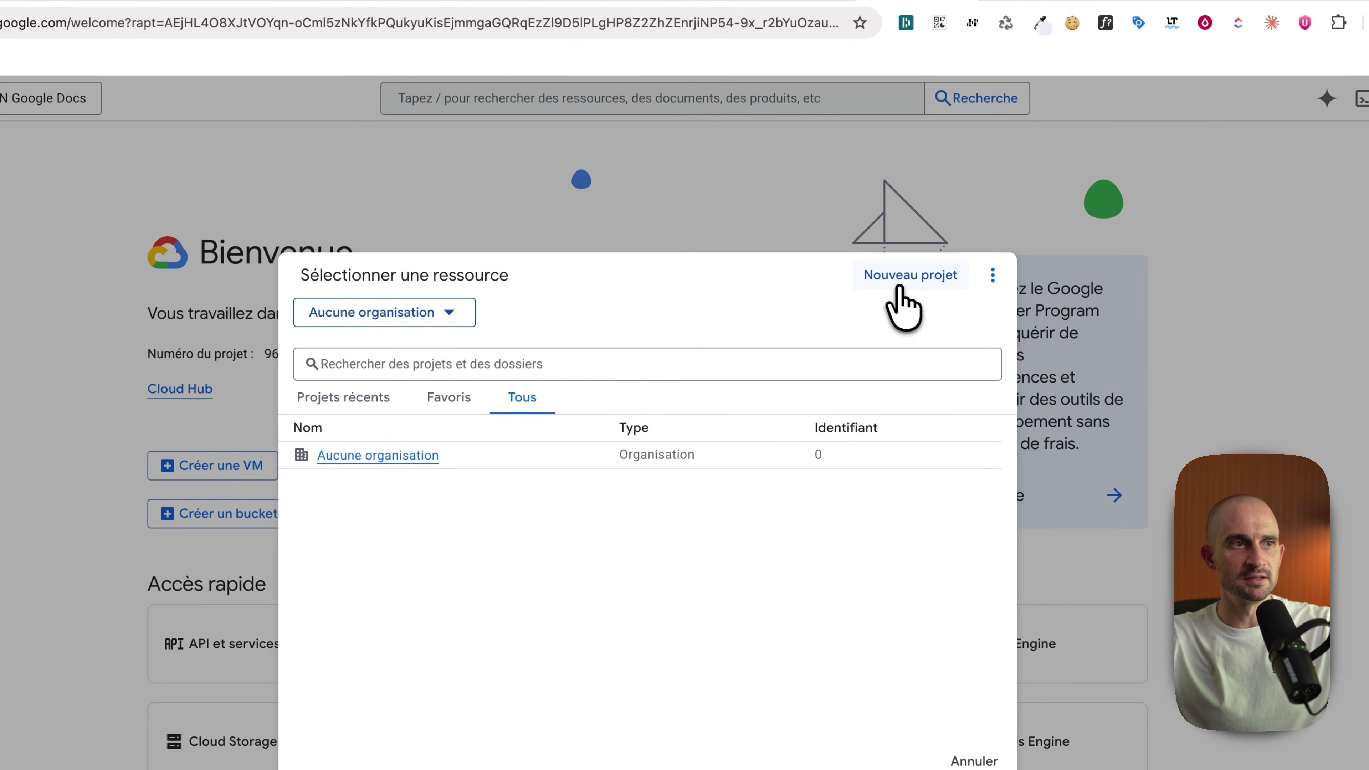
left_click(888, 240)
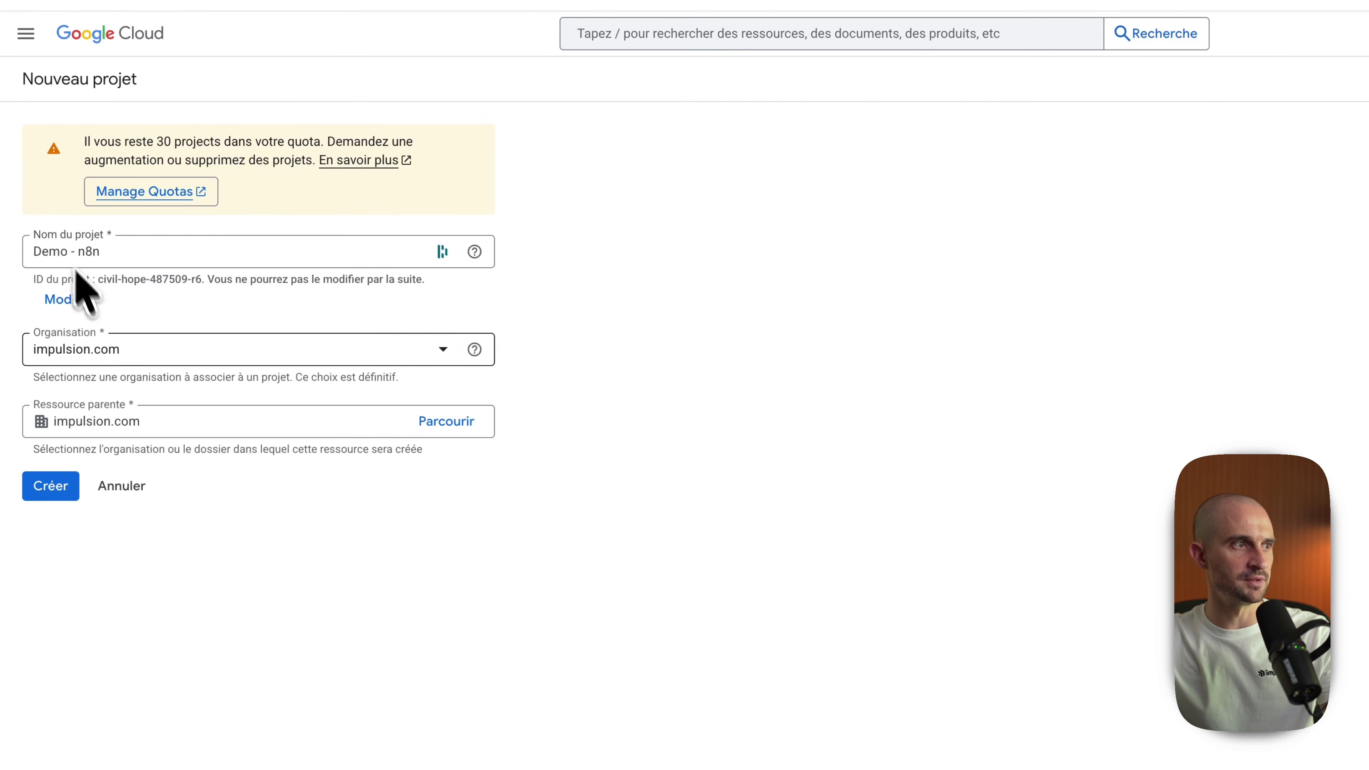
left_click(52, 488)
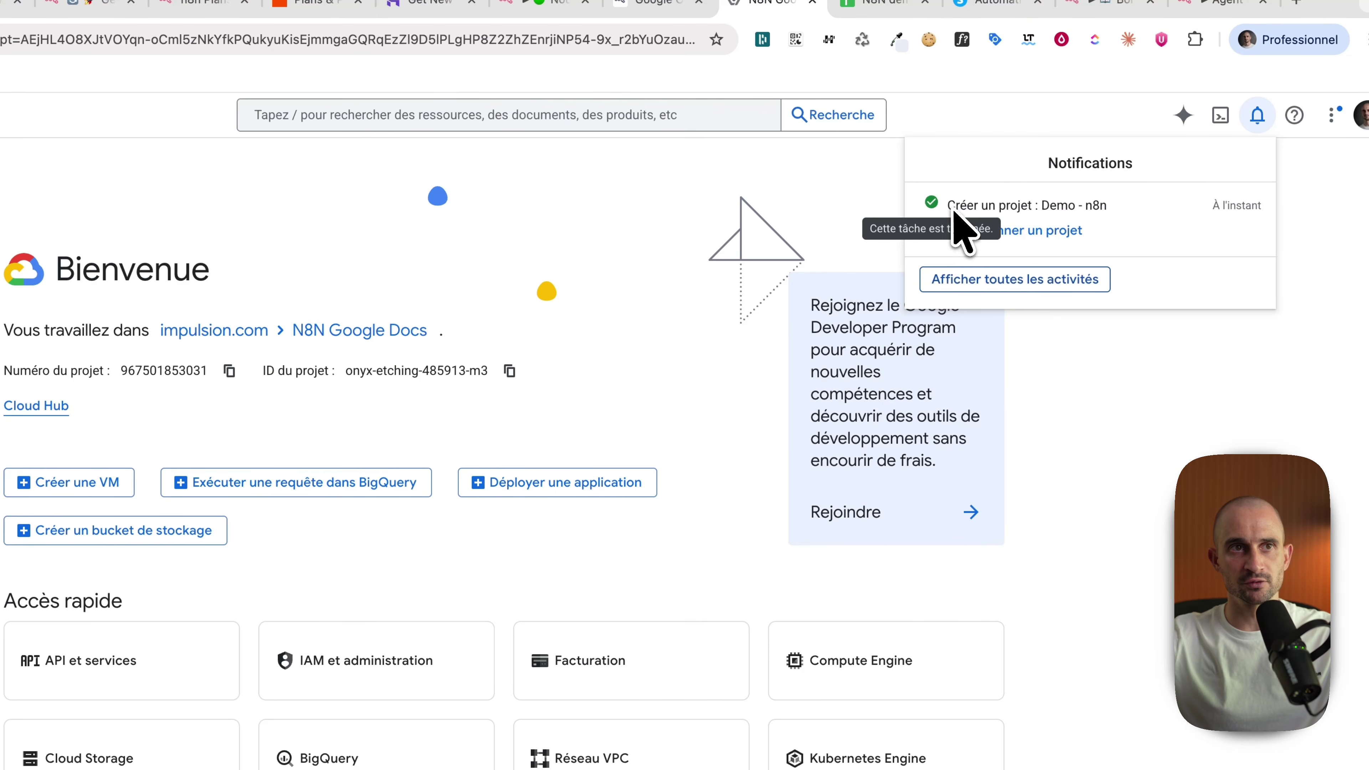
left_click_drag(954, 209, 1106, 207)
left_click(1021, 231)
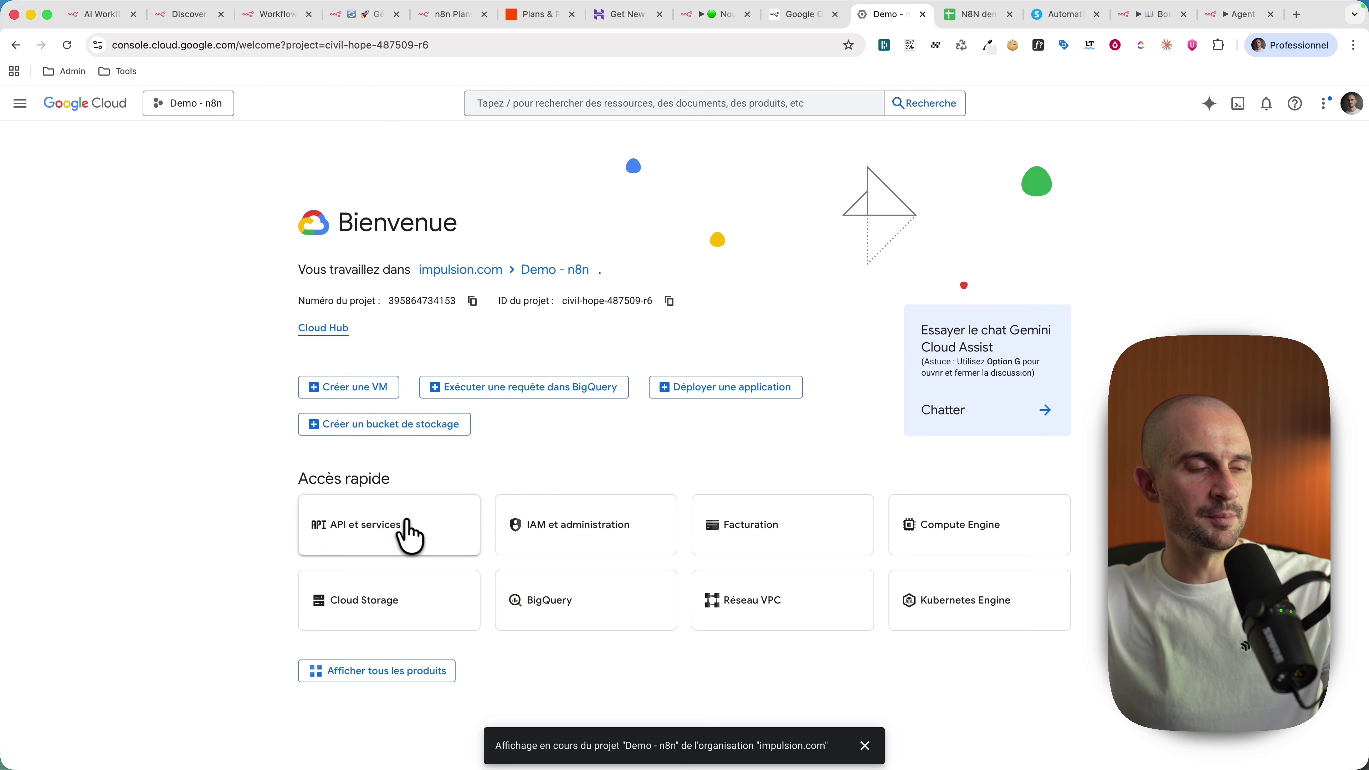
Step: Search the APIs and services library for 'she' and enable the Google Sheets API
left_click(20, 103)
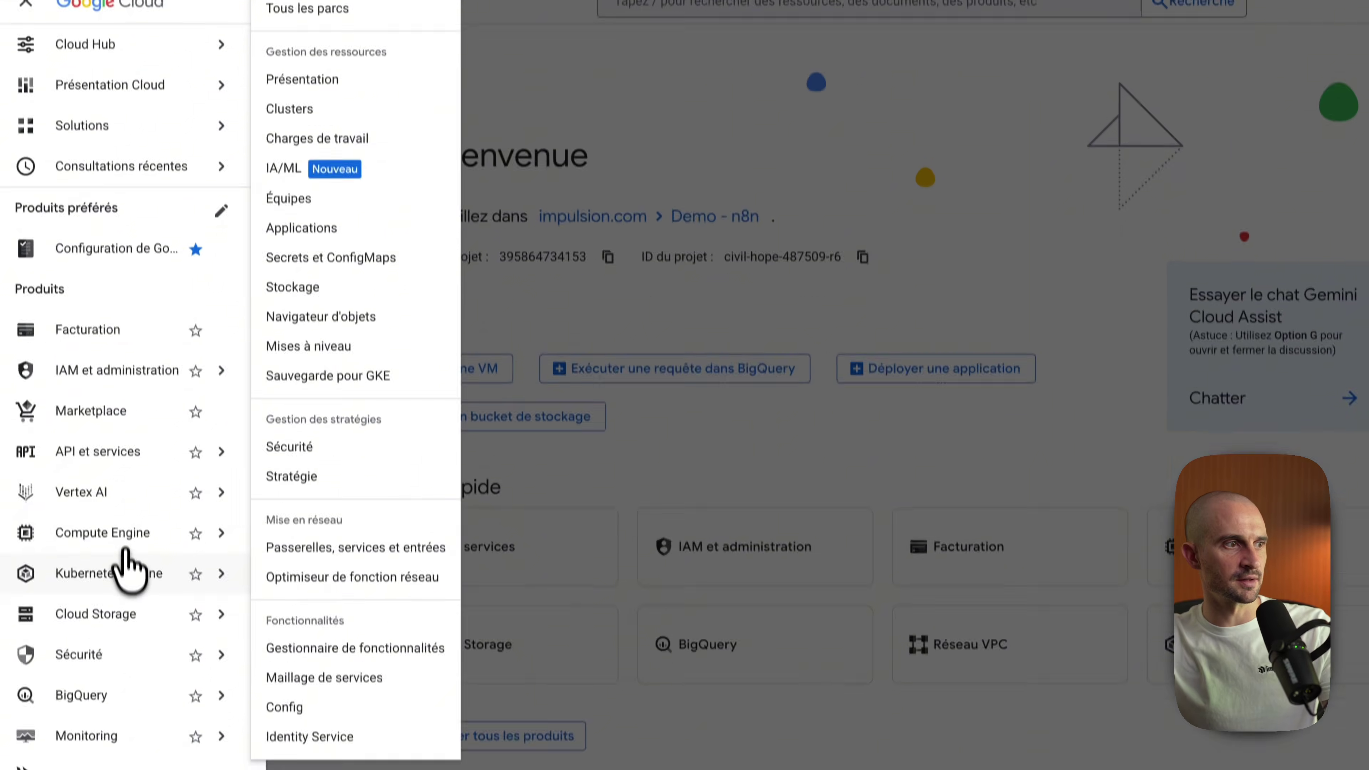
mouse_move(112, 529)
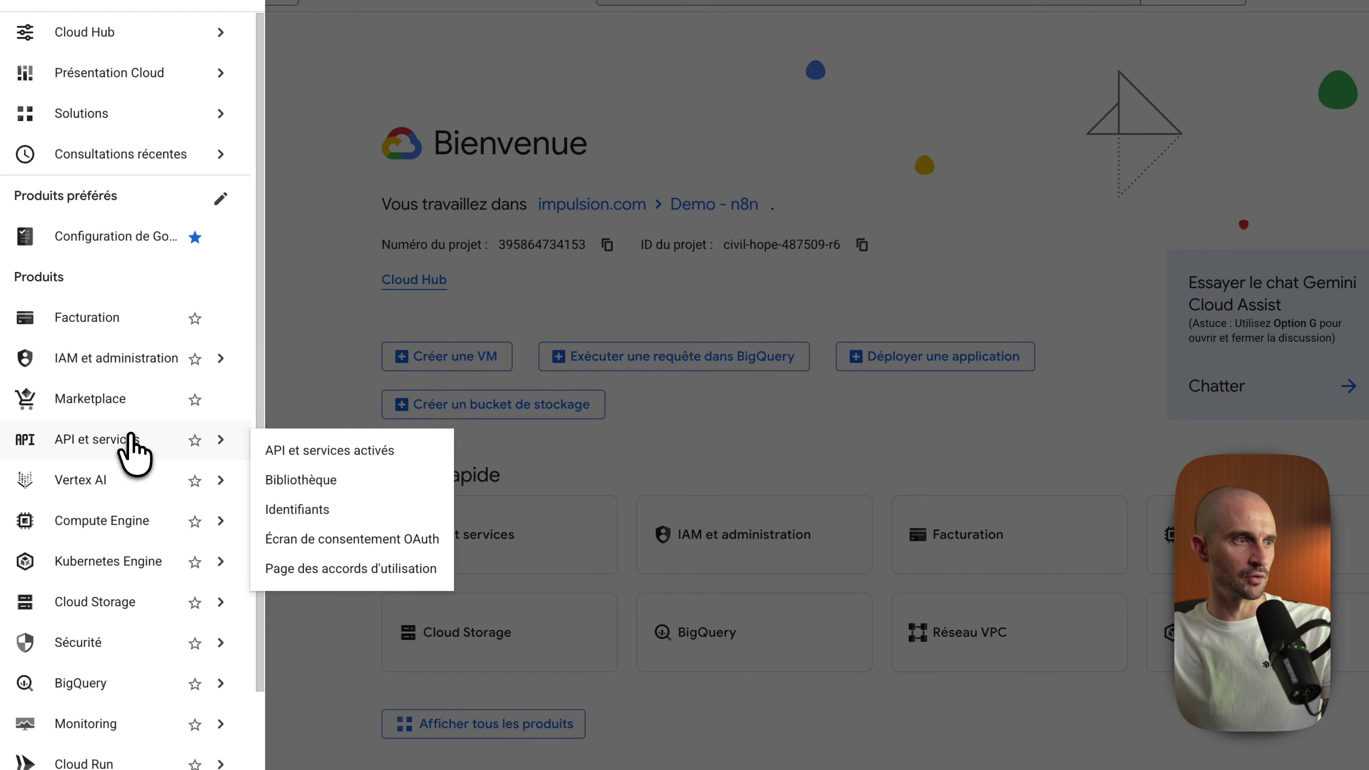
left_click(132, 454)
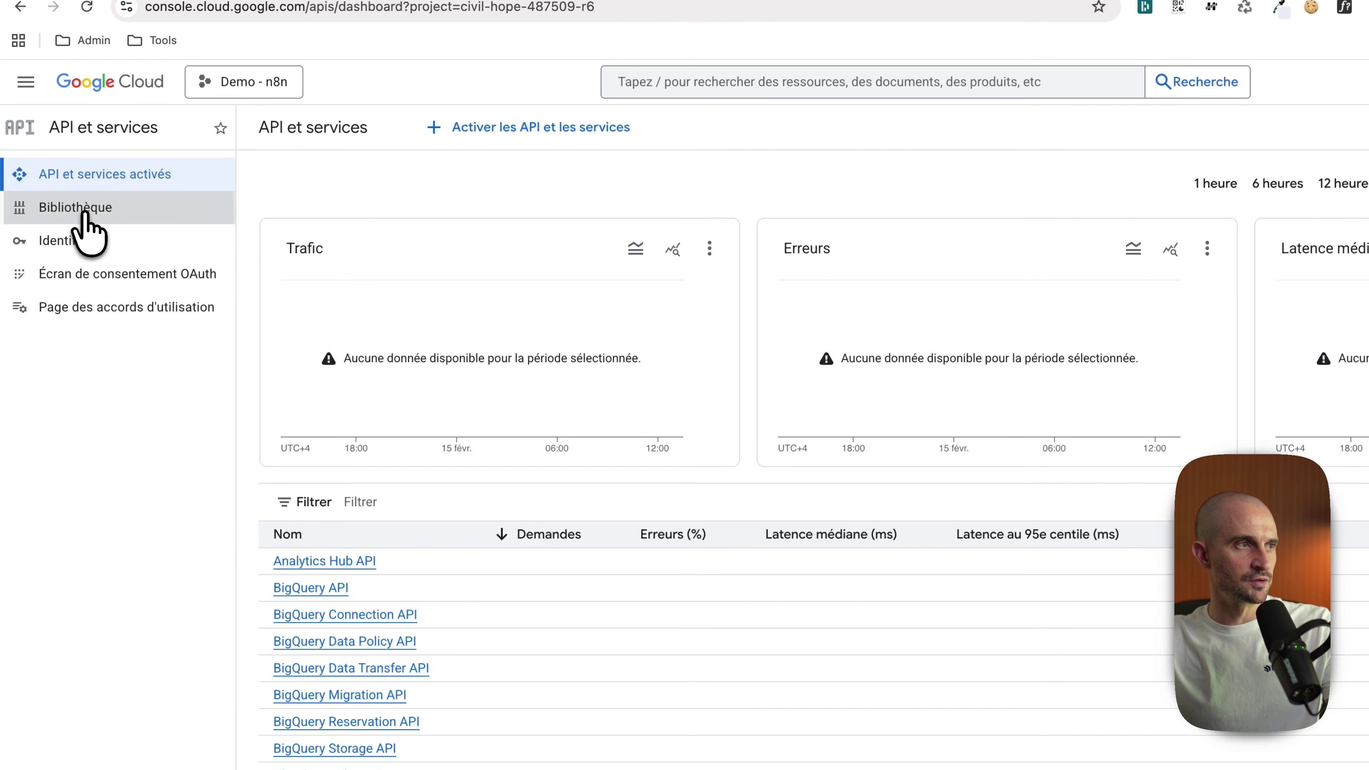
left_click(85, 211)
left_click(641, 348)
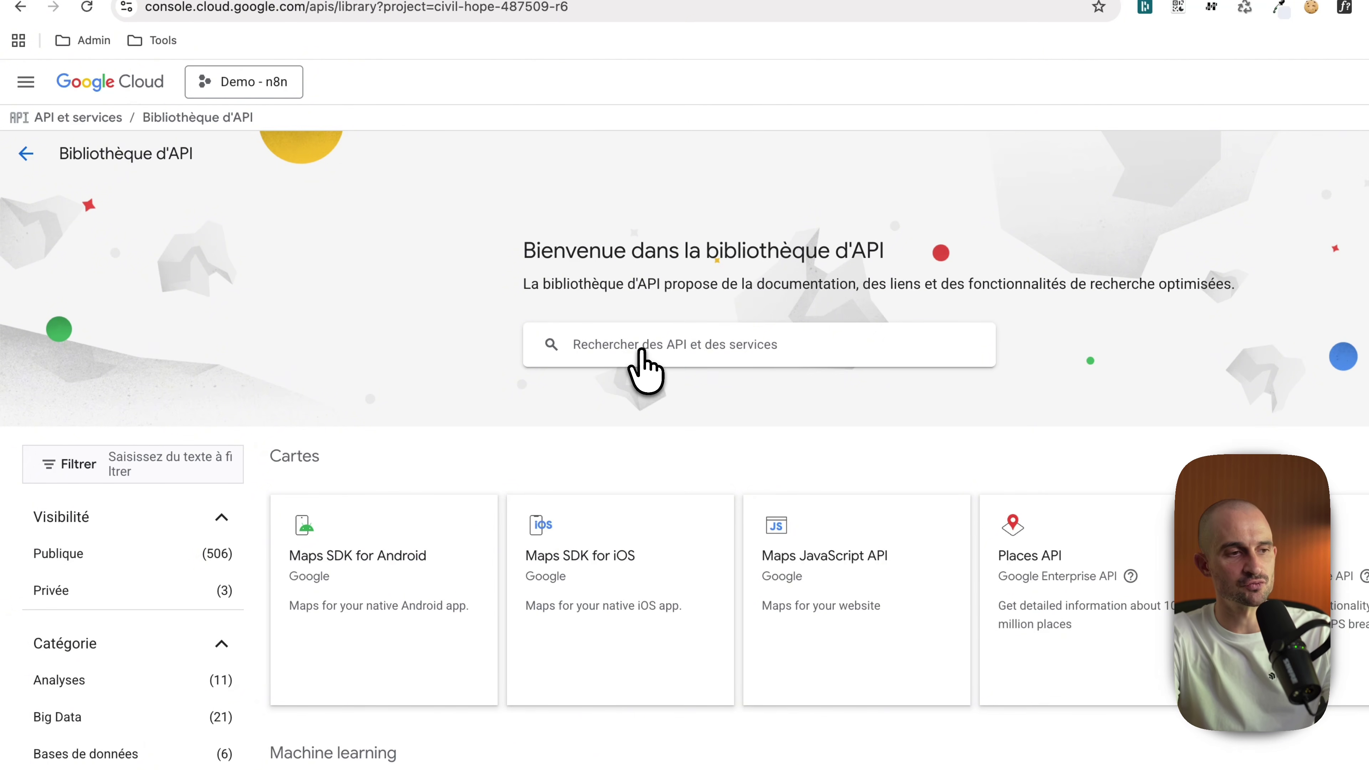
type("sheet")
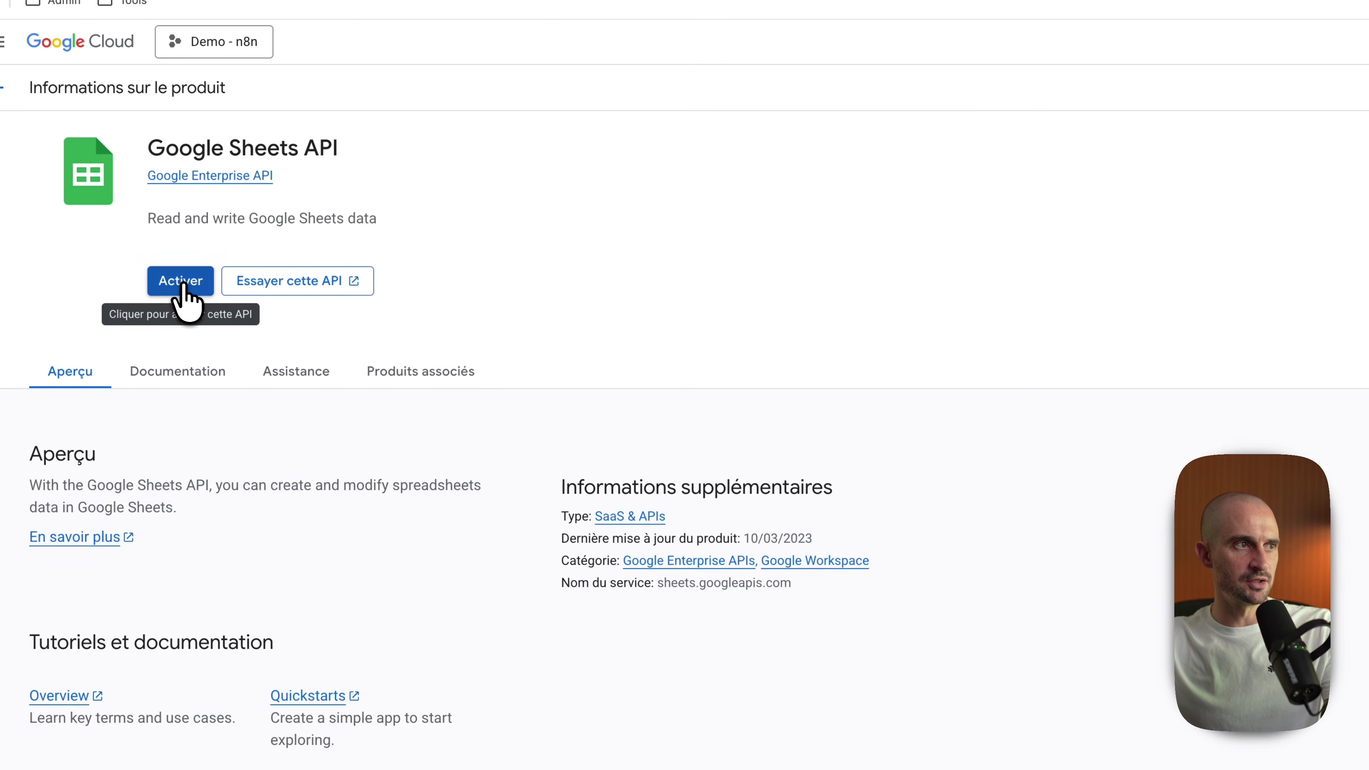
left_click(182, 282)
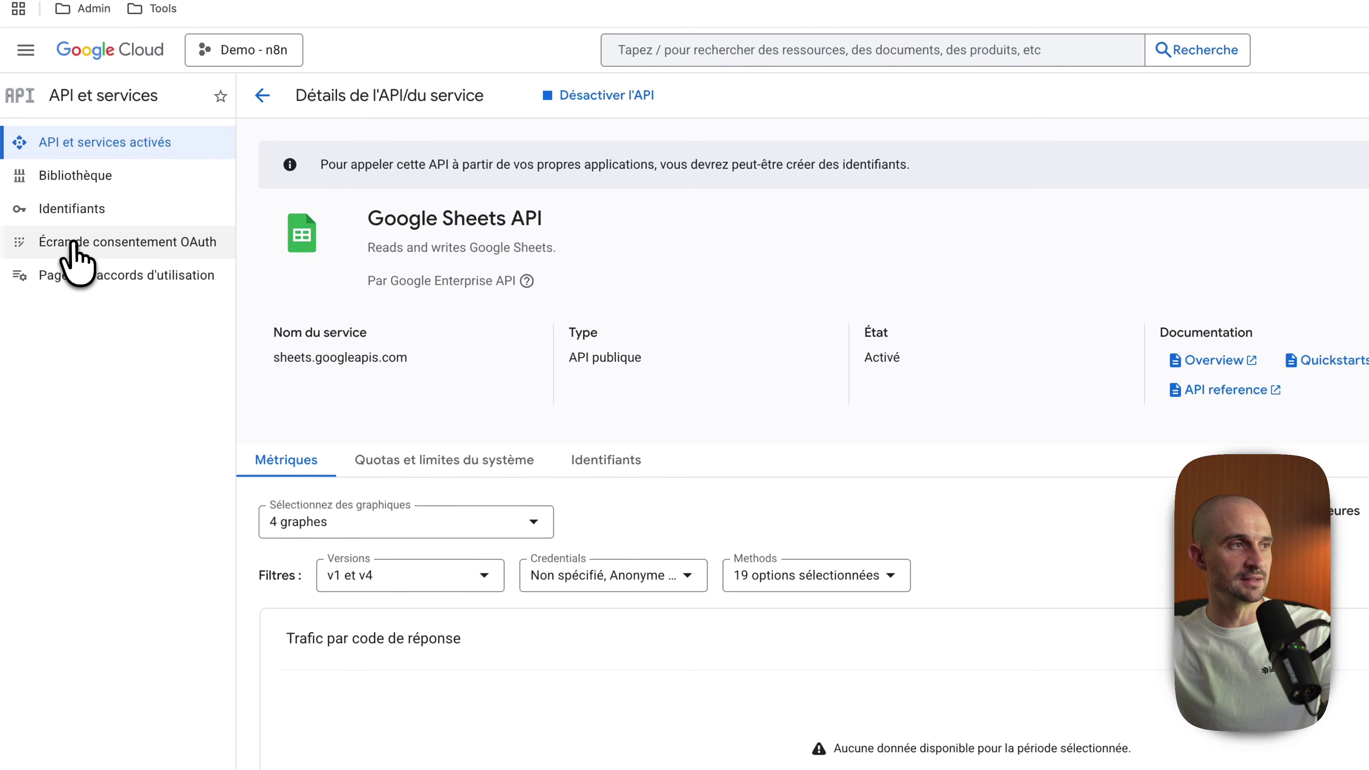
Step: Start the OAuth consent setup: app name 'n8', the account's support e-mail, Internal audience
left_click(74, 248)
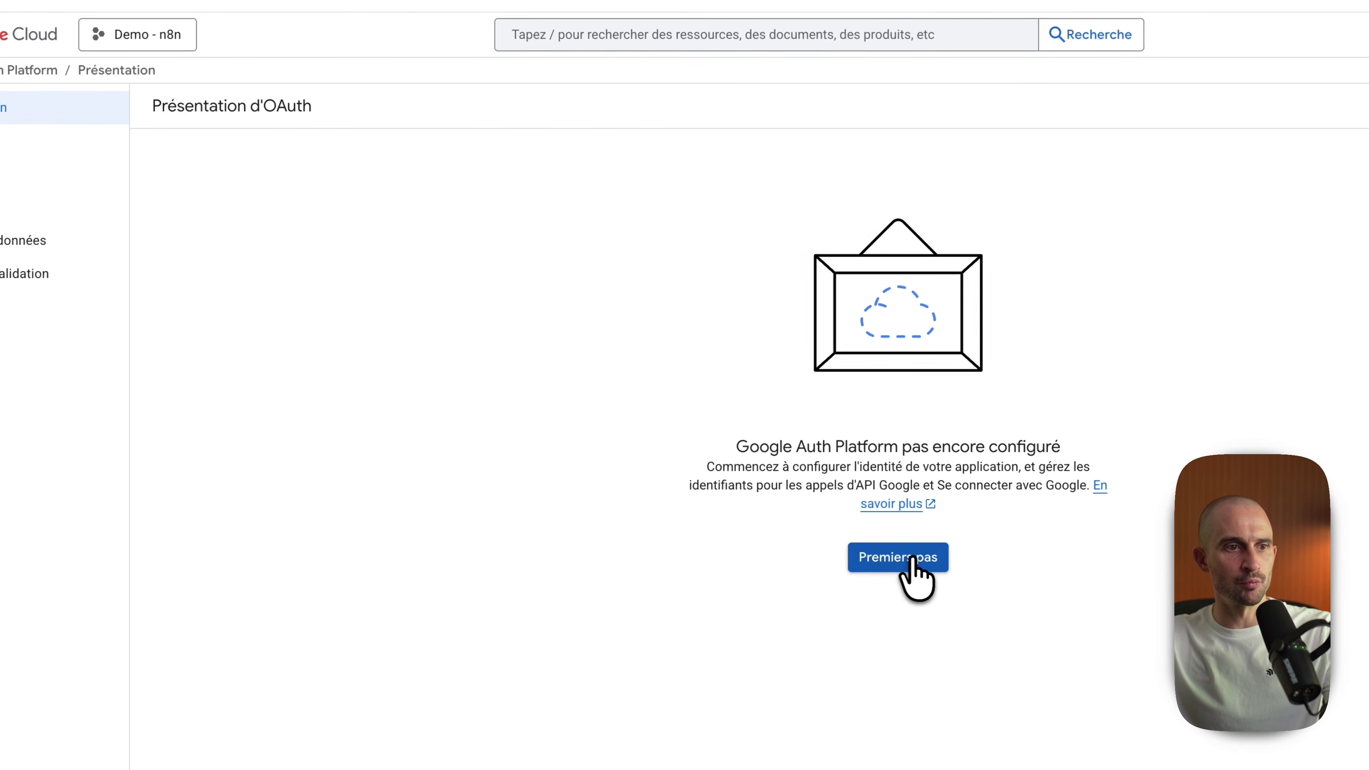
left_click(912, 563)
type("n8n")
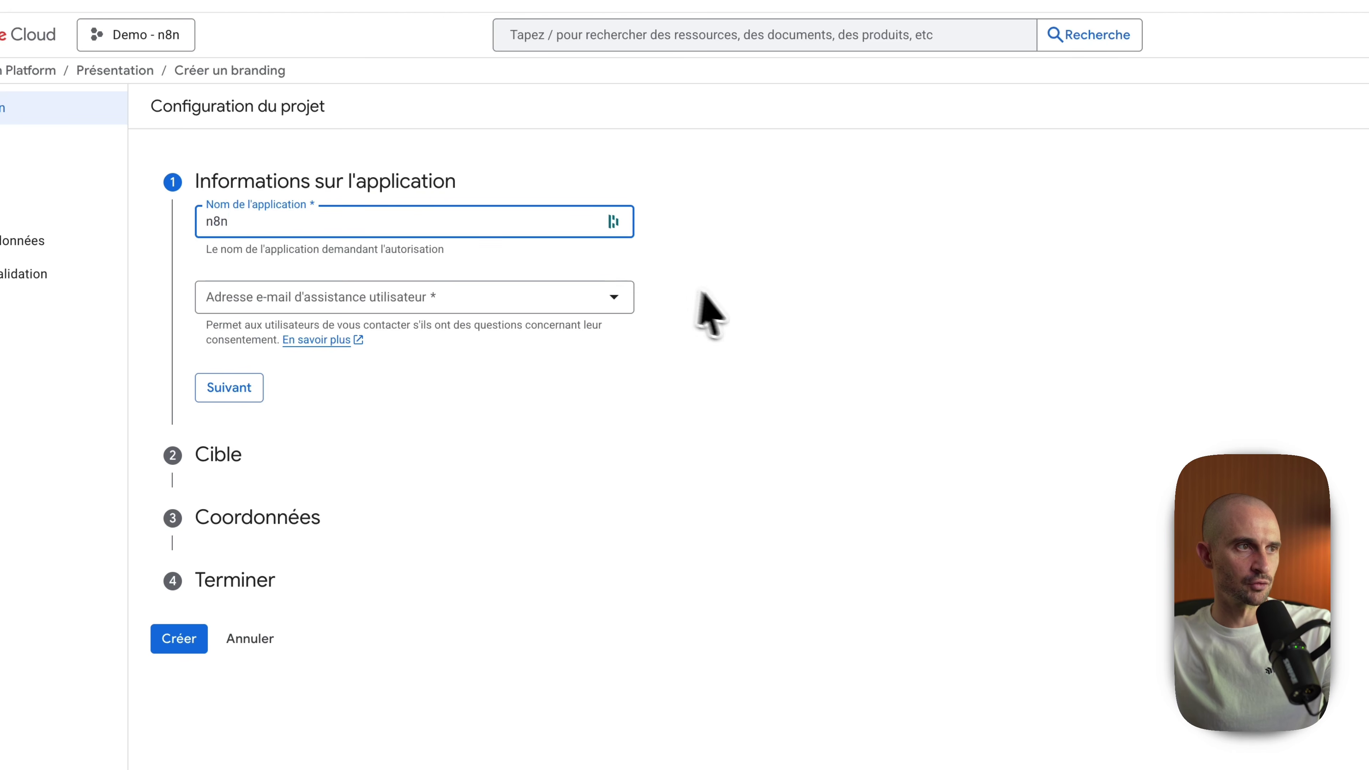
left_click(545, 300)
left_click(323, 313)
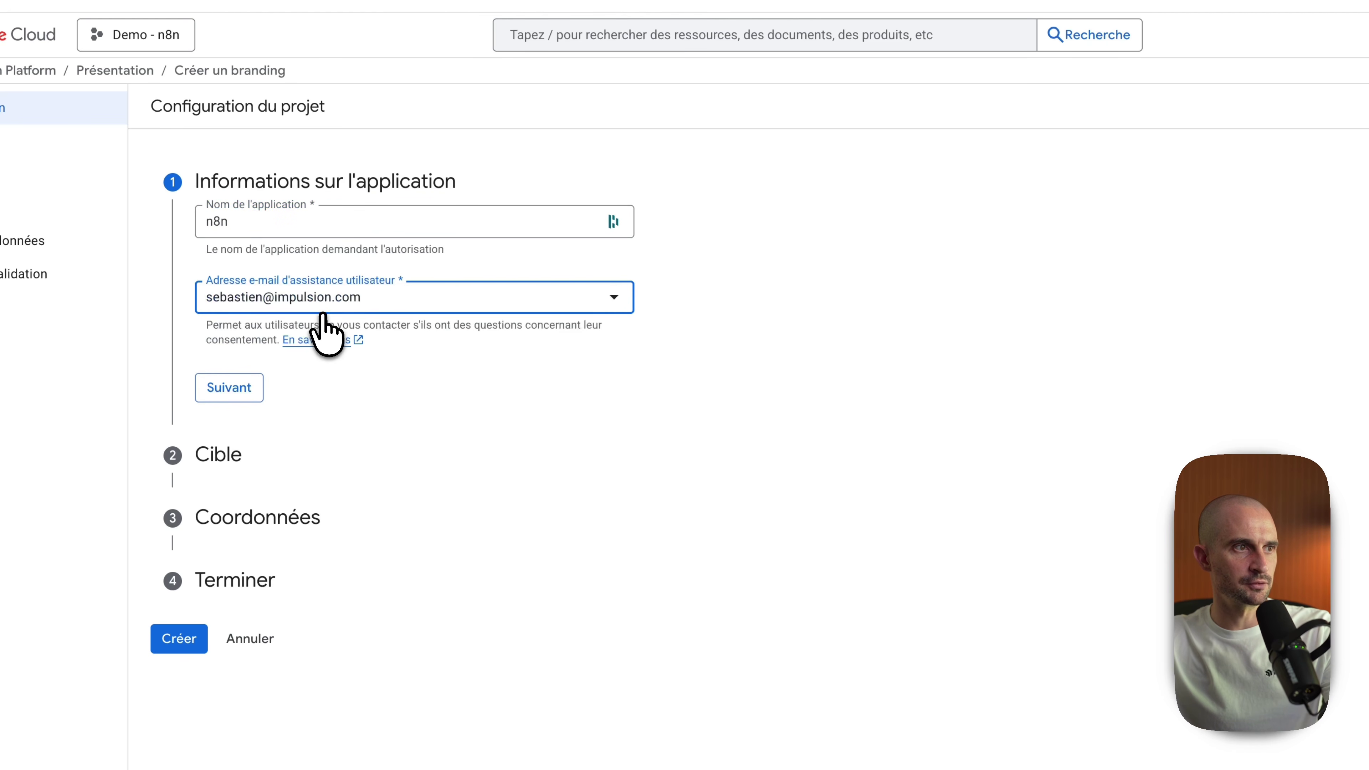
left_click(242, 388)
left_click(240, 291)
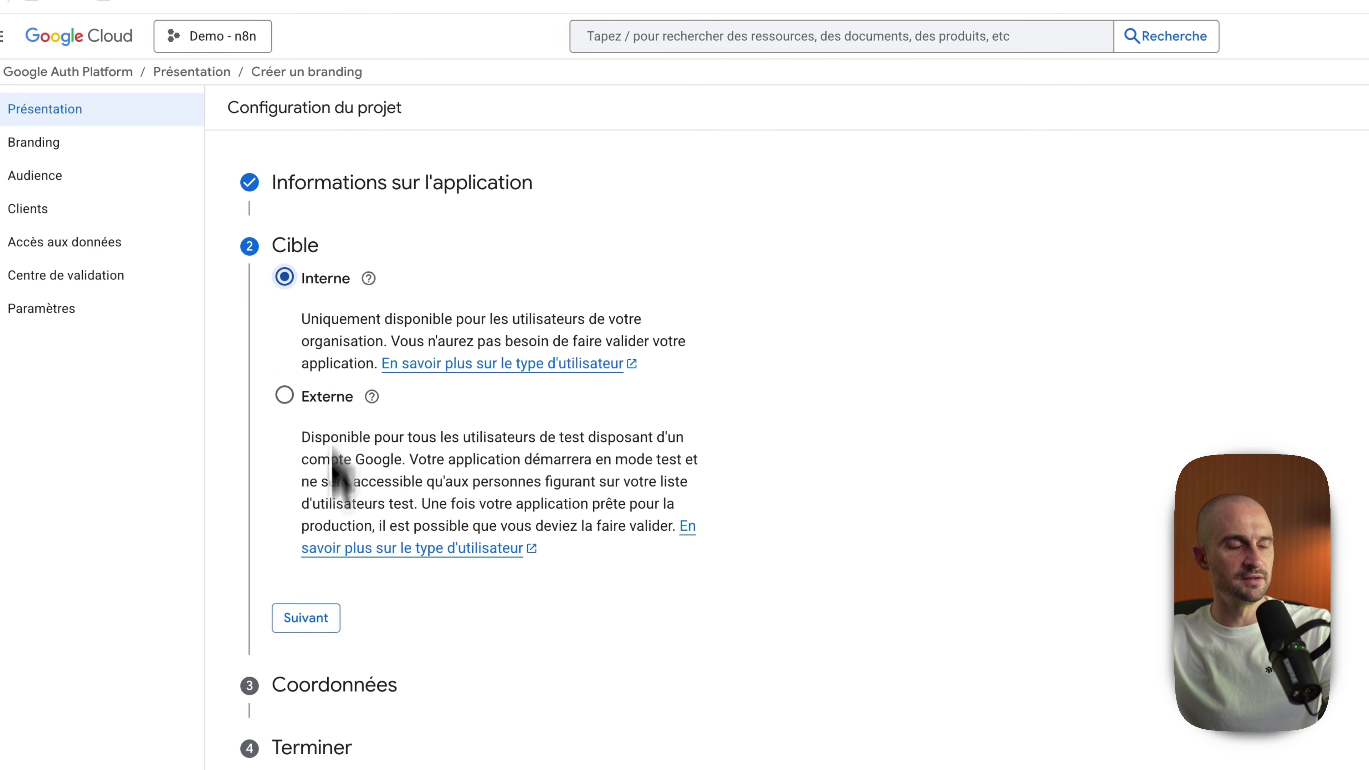
left_click(231, 615)
Step: Paste the developer contact e-mail, accept the user data policy and create the OAuth configuration
left_click(334, 350)
key("ctrl+v")
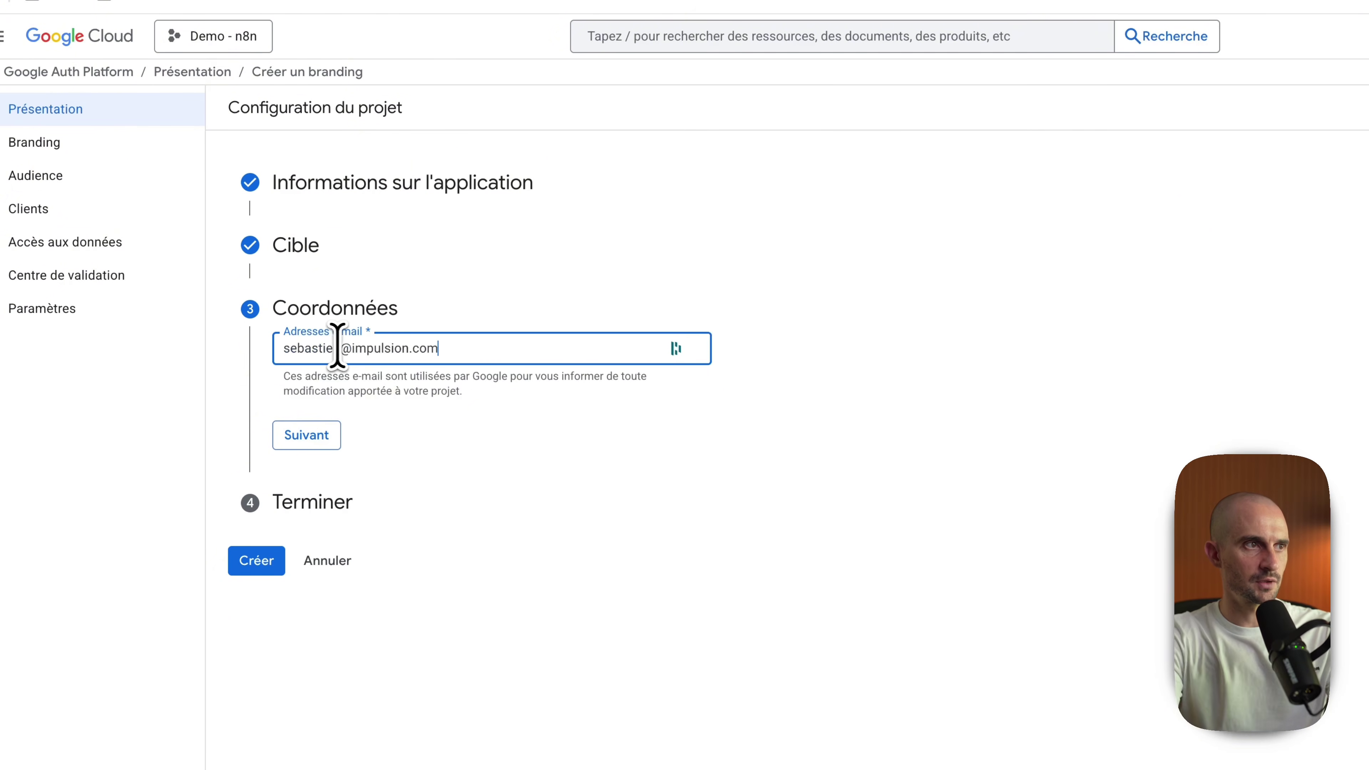
key("Return")
left_click(331, 433)
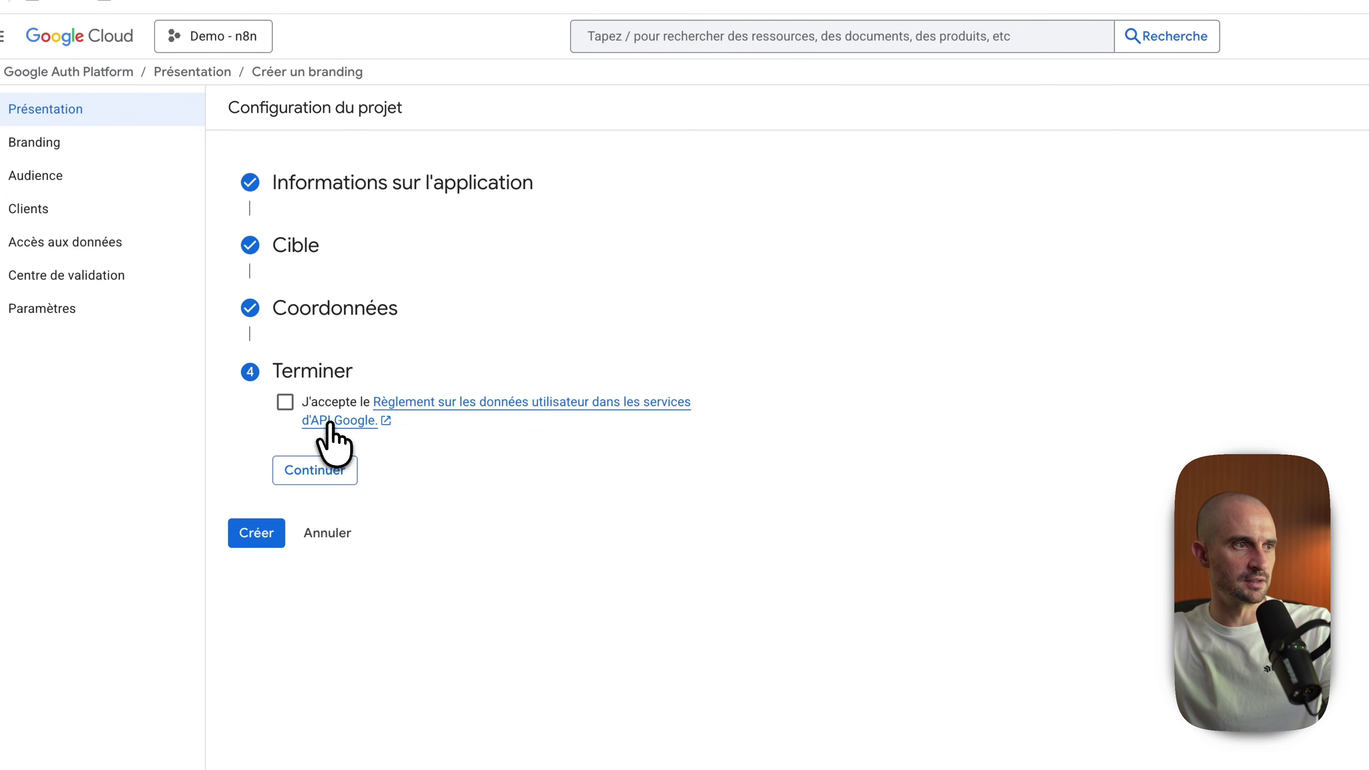
left_click(307, 469)
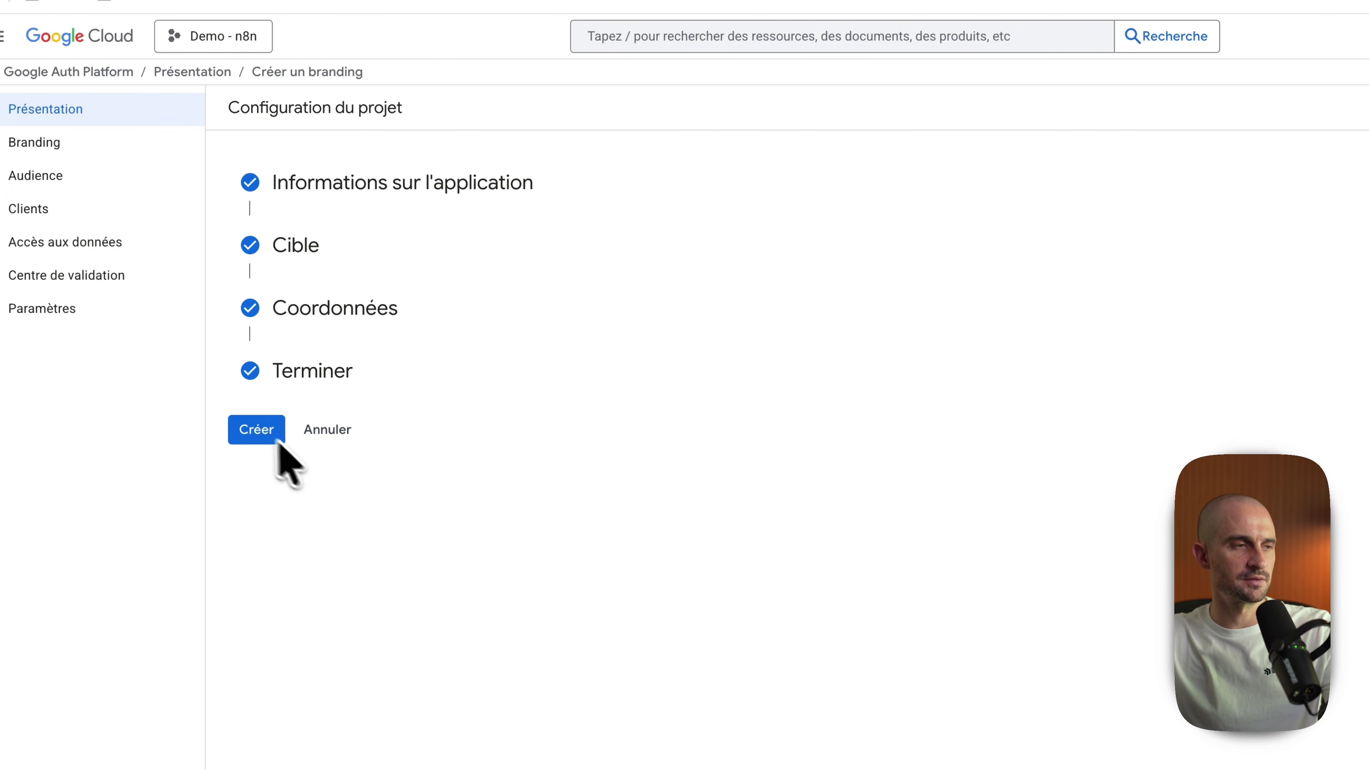
left_click(256, 429)
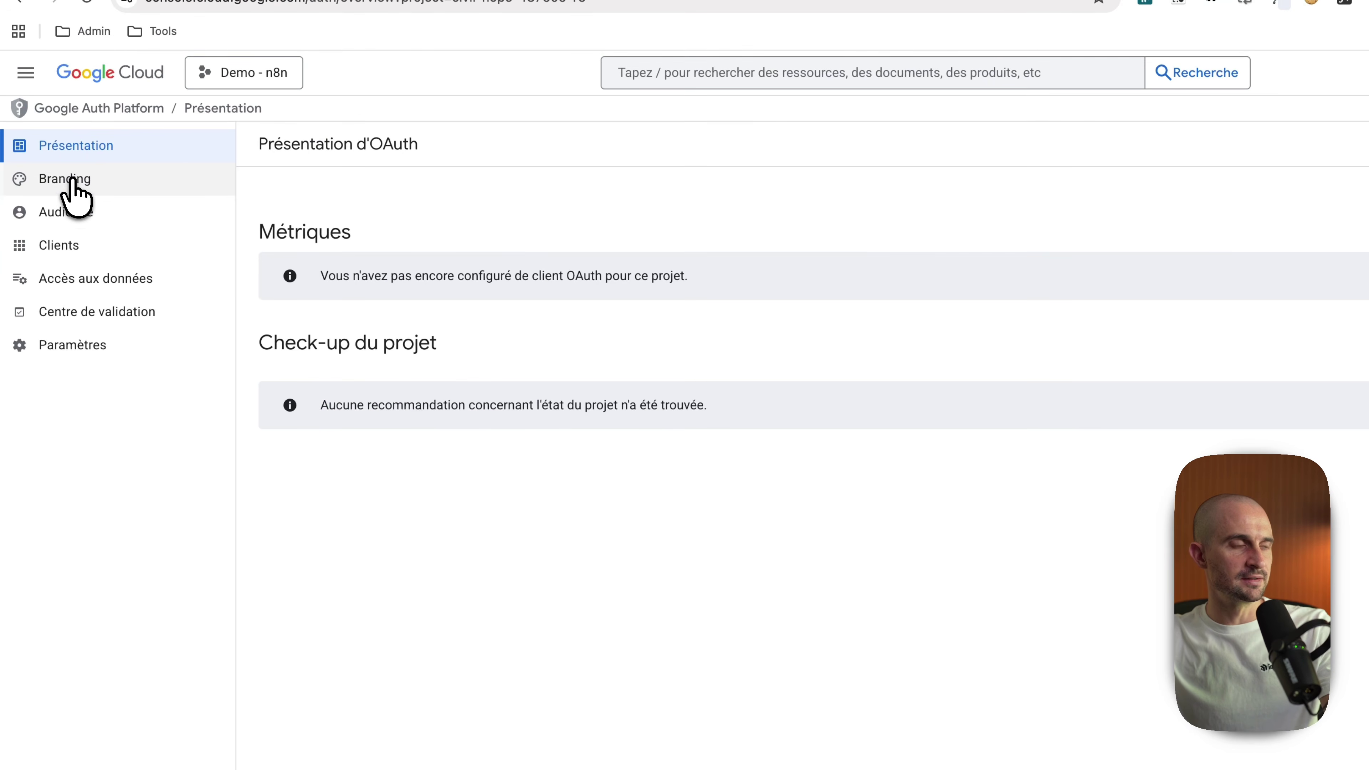
Step: In the Branding settings, add a new authorised domain entry
left_click(72, 179)
scroll(502, 474, "down", 6)
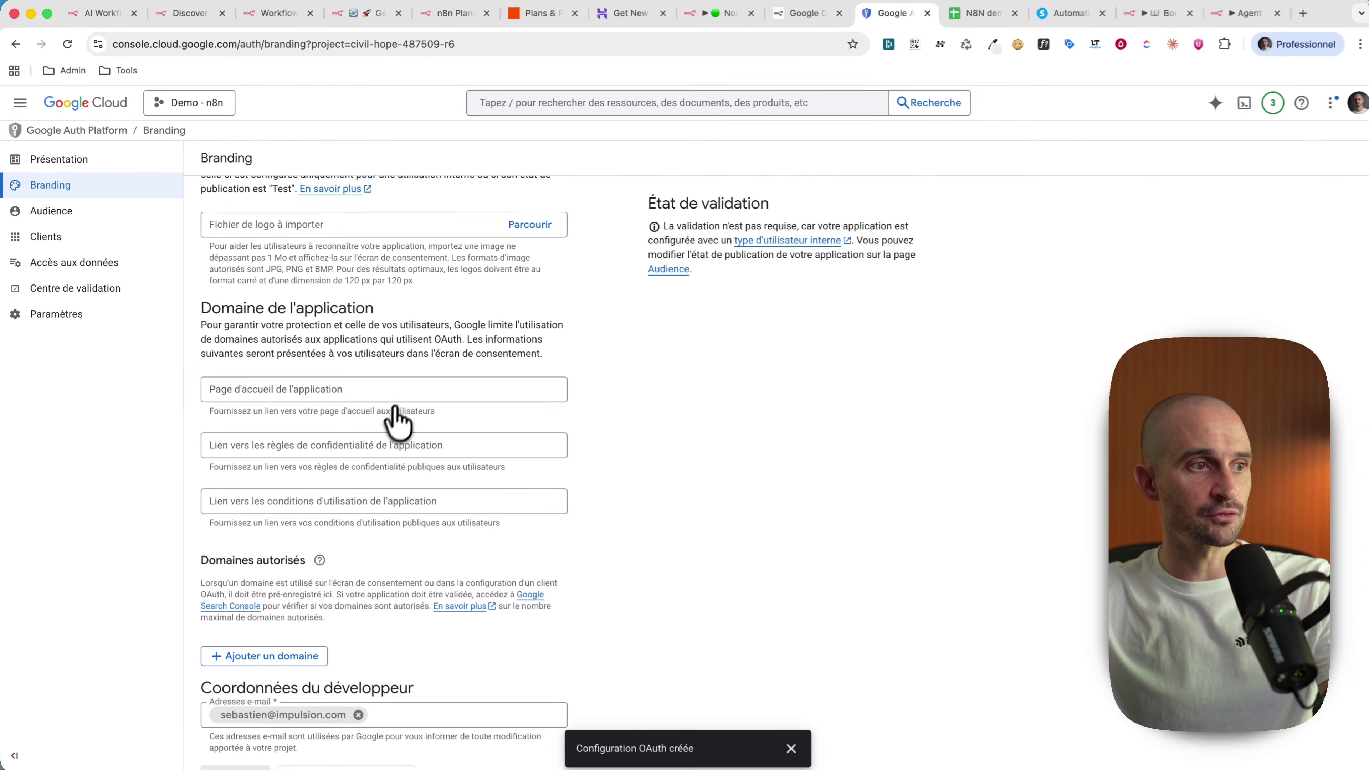
left_click_drag(224, 534, 273, 544)
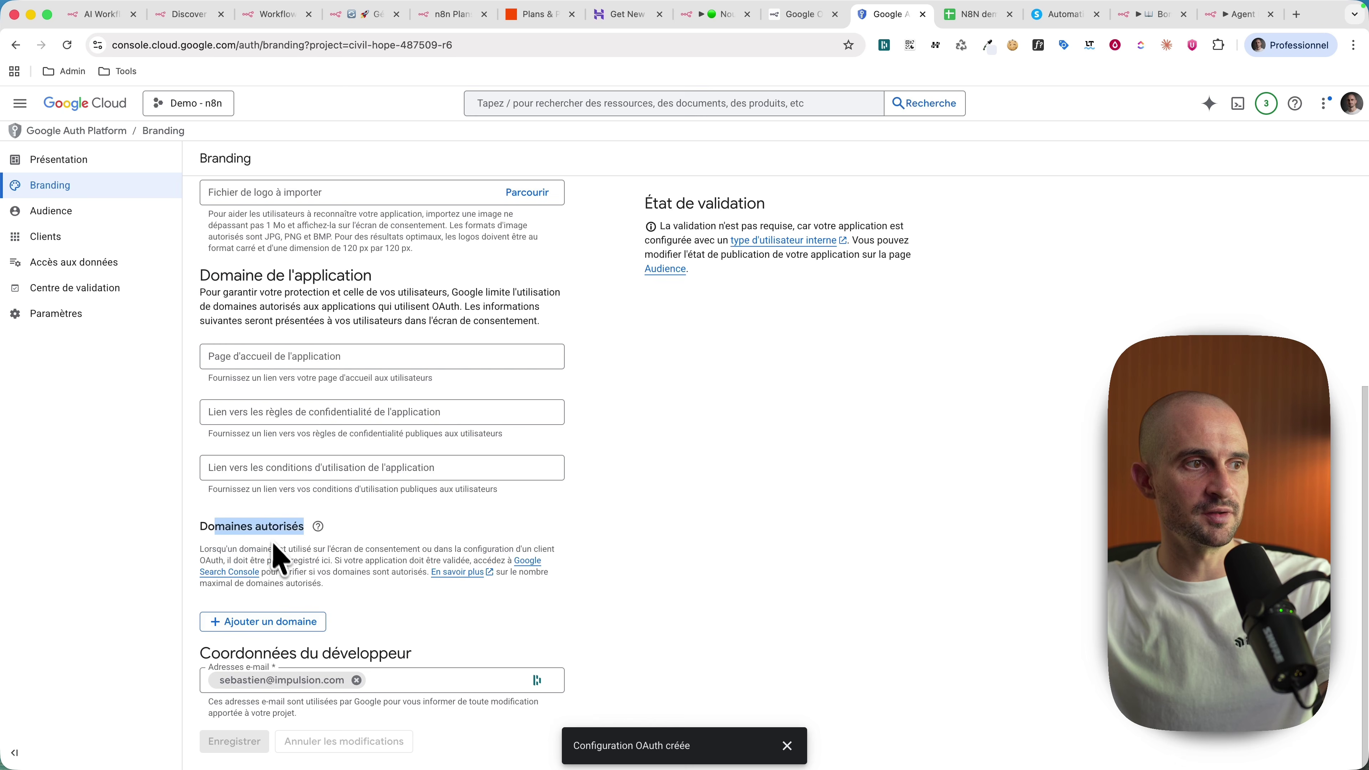
left_click(281, 626)
scroll(306, 612, "down", 1)
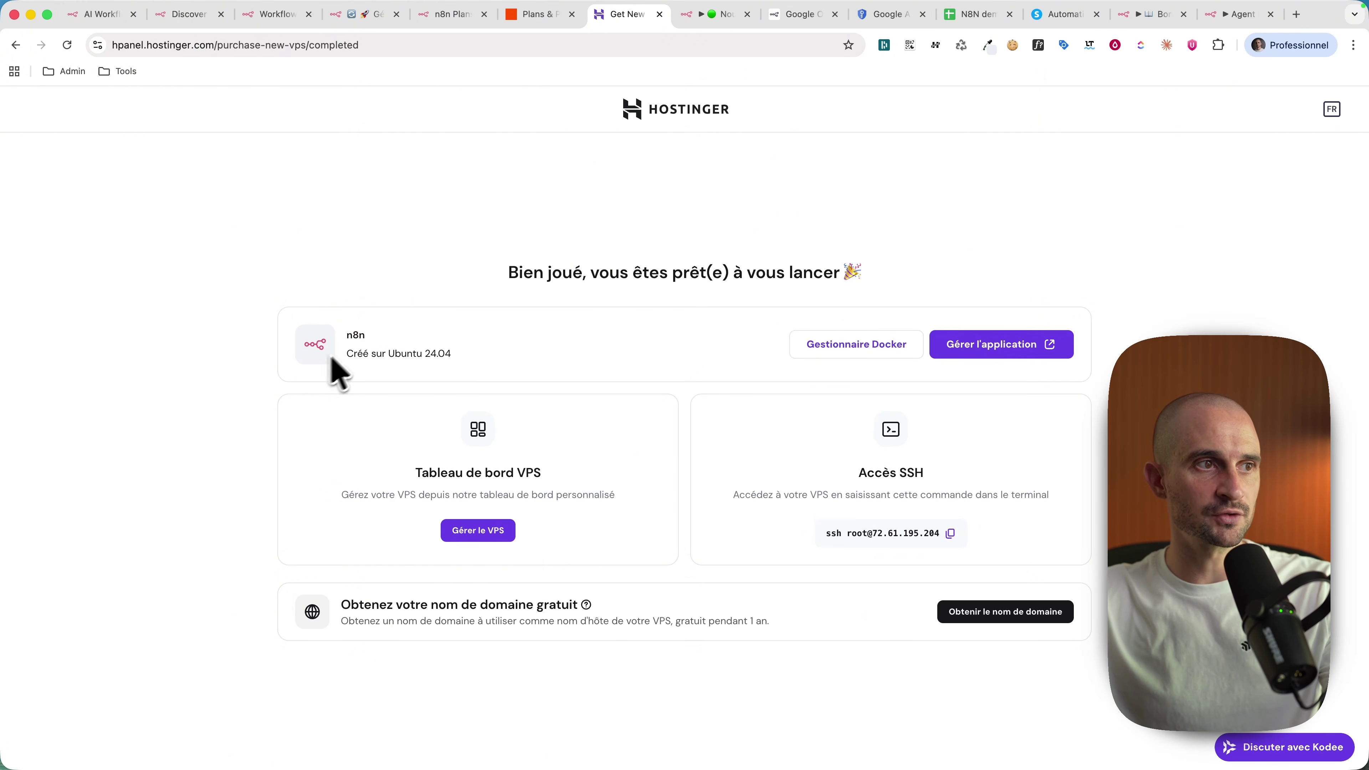
Step: Open the n8n application and submit the owner account form to reach Workflows
double_click(356, 335)
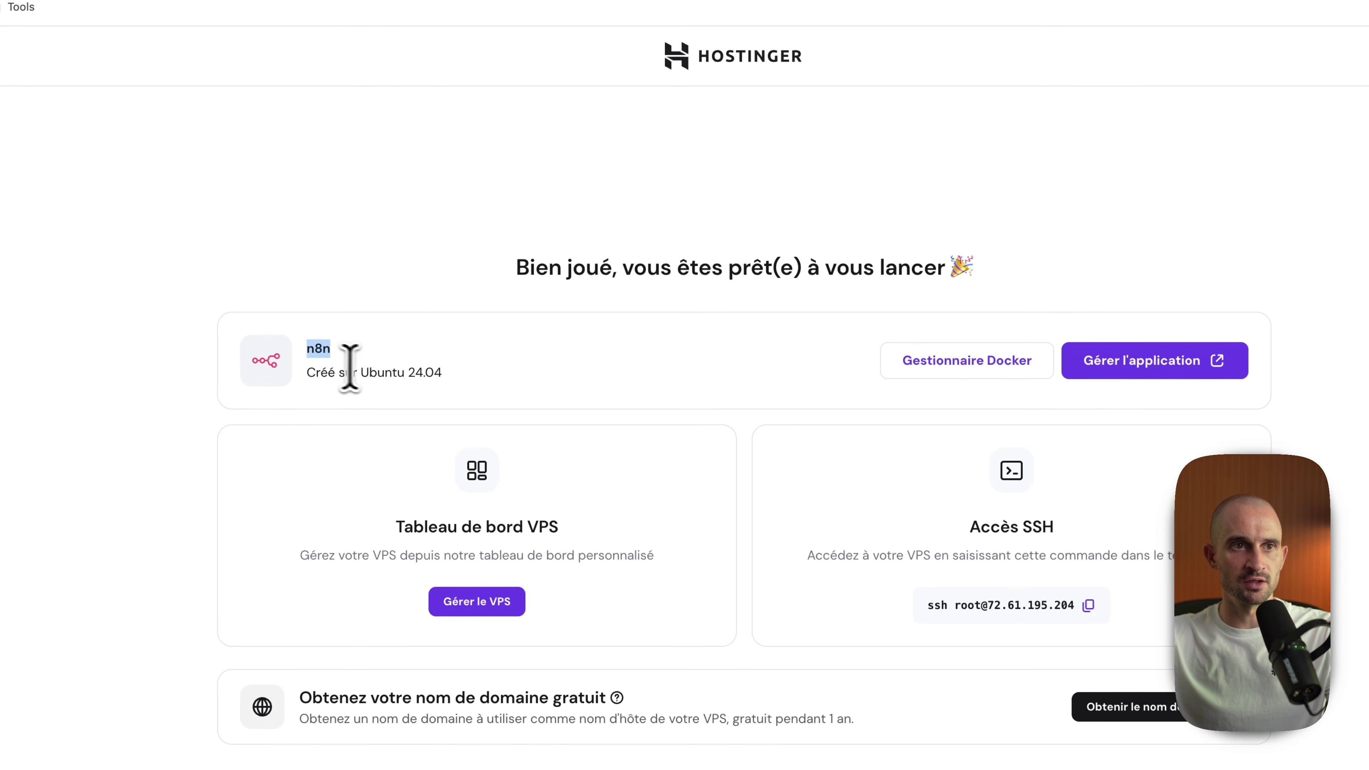
left_click(1190, 366)
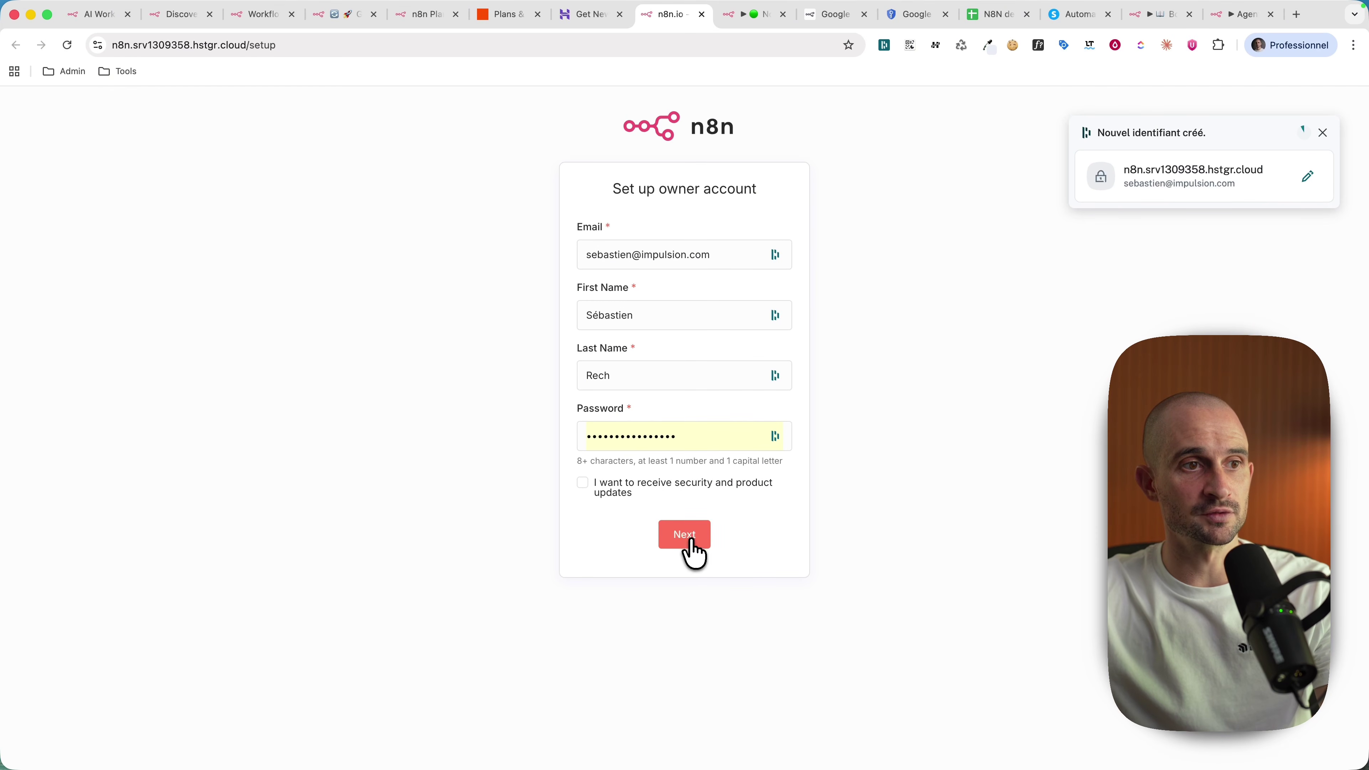
left_click(684, 535)
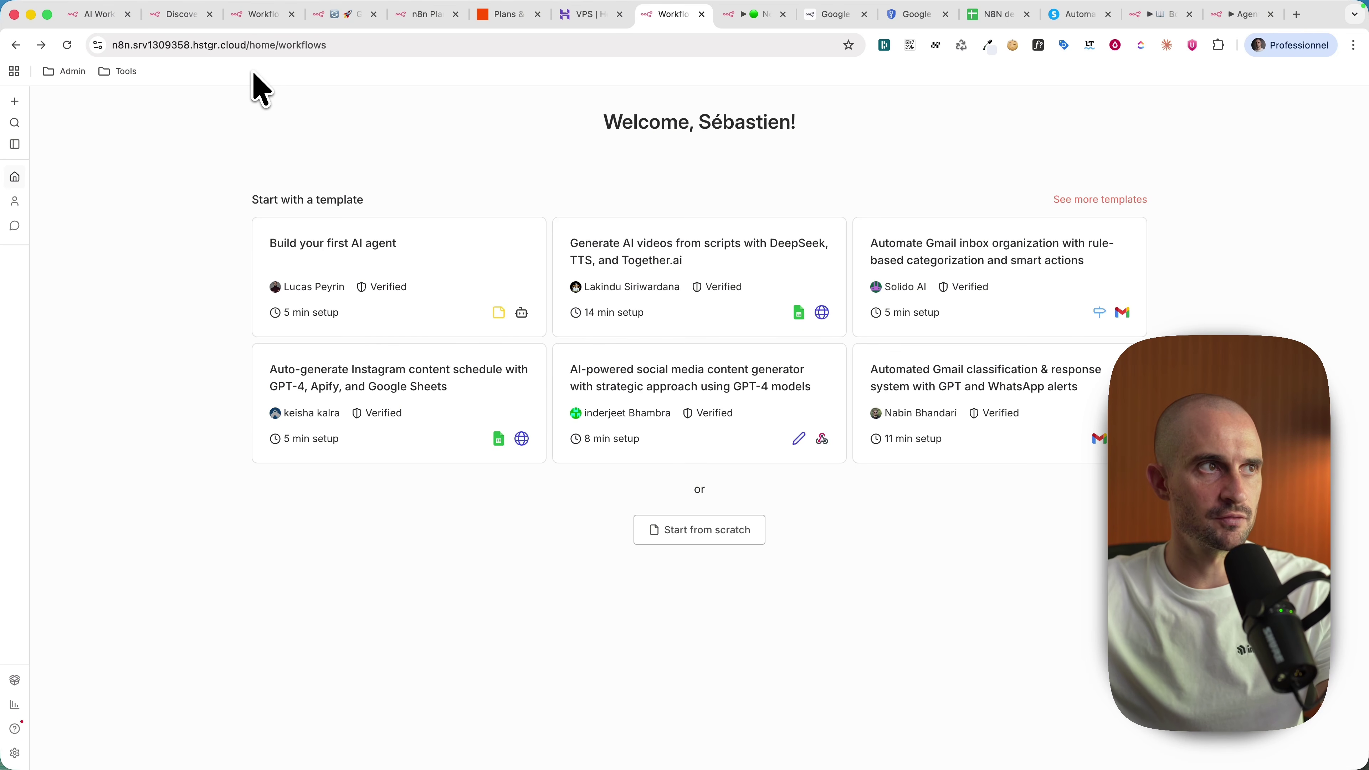
left_click(116, 43)
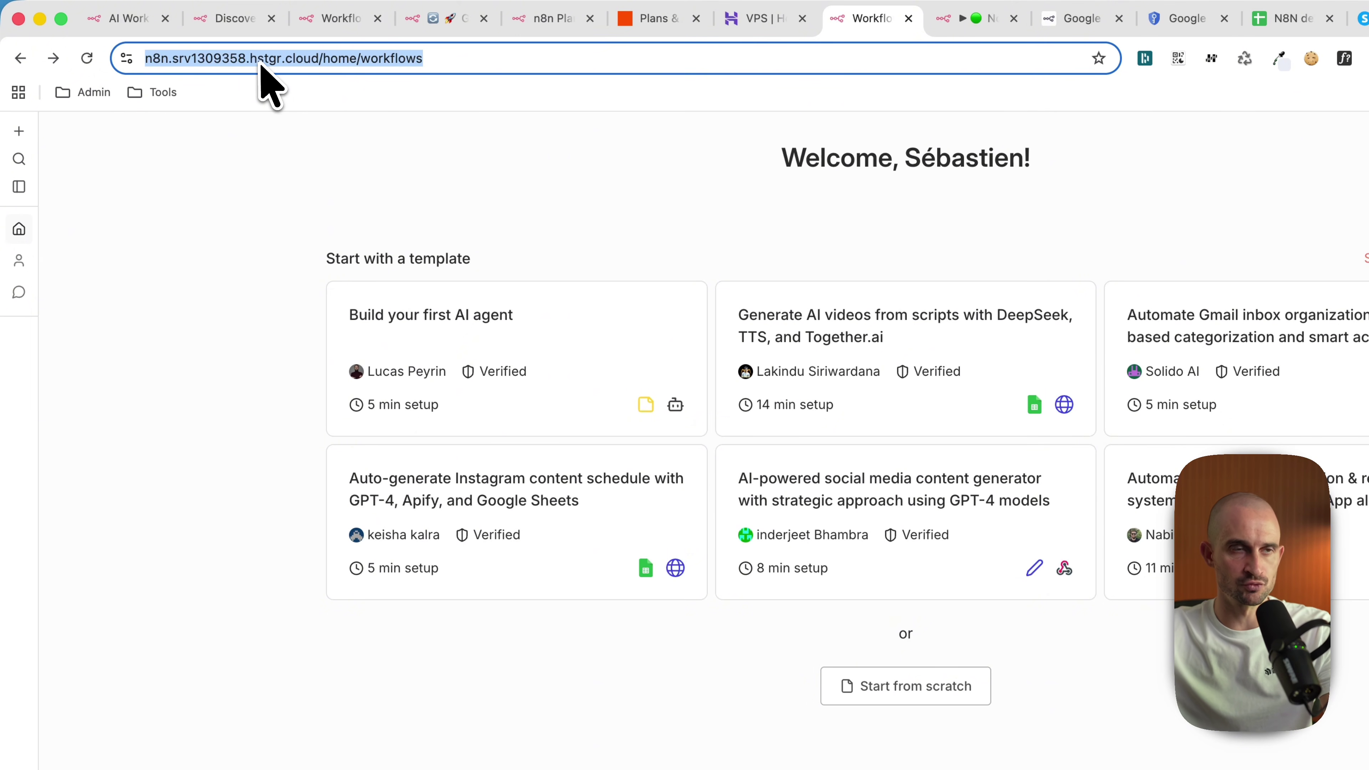
Step: Back on the Hostinger VPS overview, start adding a new bookmarks-bar folder
left_click(758, 19)
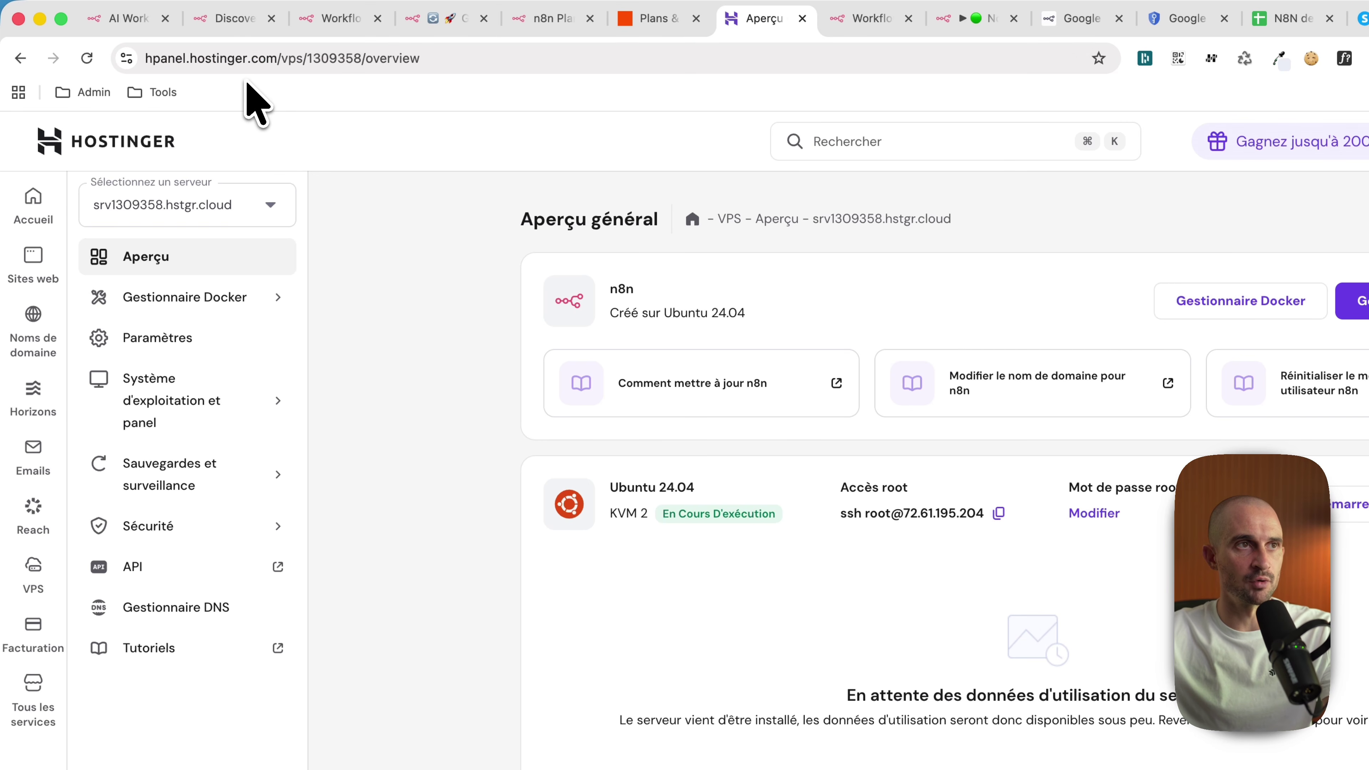
right_click(347, 98)
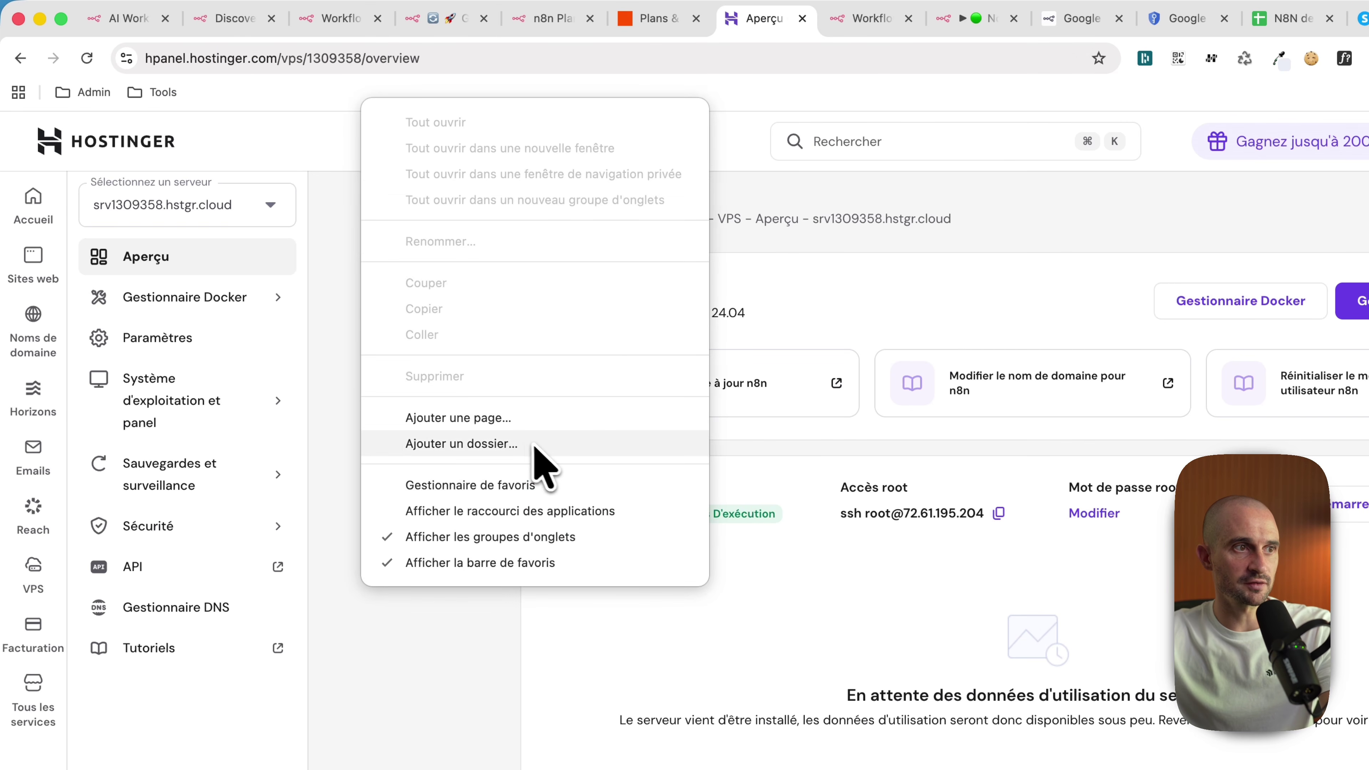
left_click(534, 439)
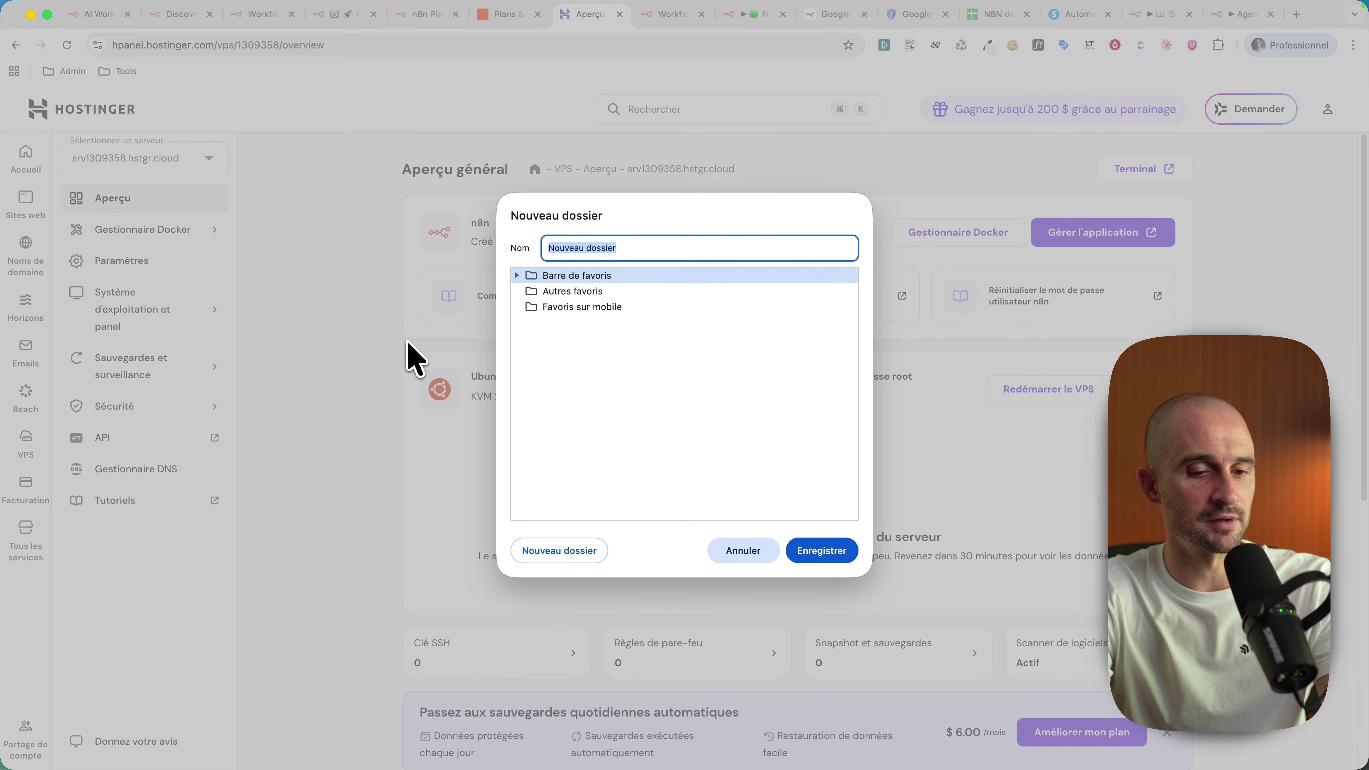
Step: Name the new bookmarks folder 'n8n' and bookmark the Hostinger overview into it
type("N9N")
key("BackSpace")
key("BackSpace")
key("BackSpace")
type("n8n")
key("Return")
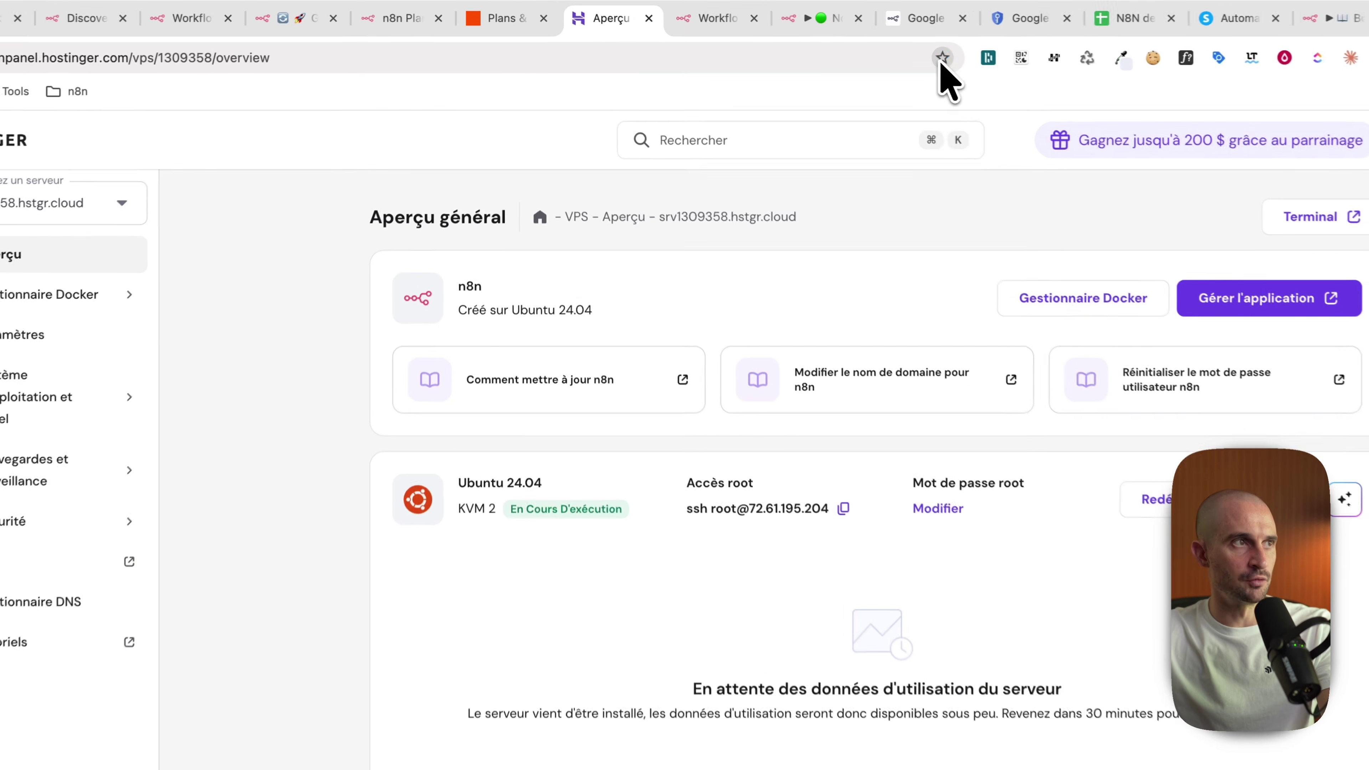
left_click(848, 45)
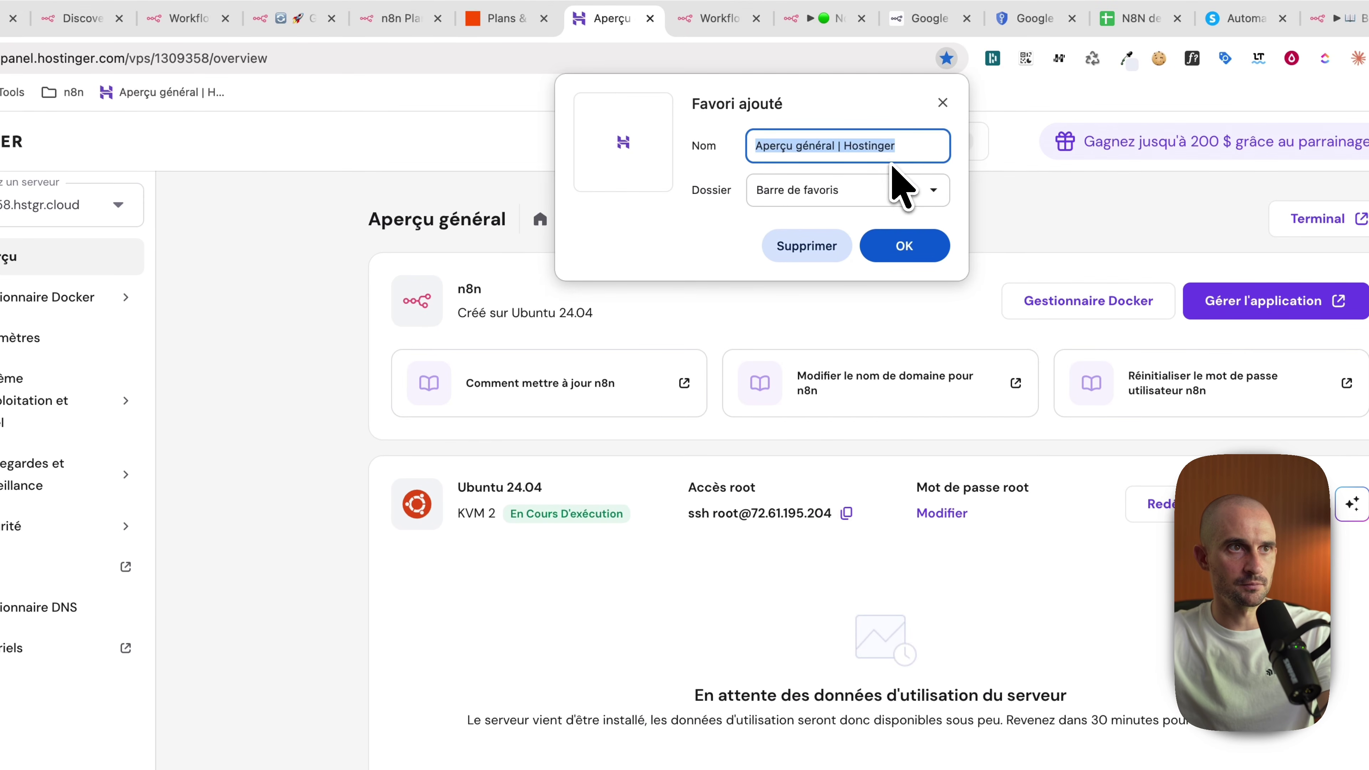
left_click(866, 200)
left_click(865, 232)
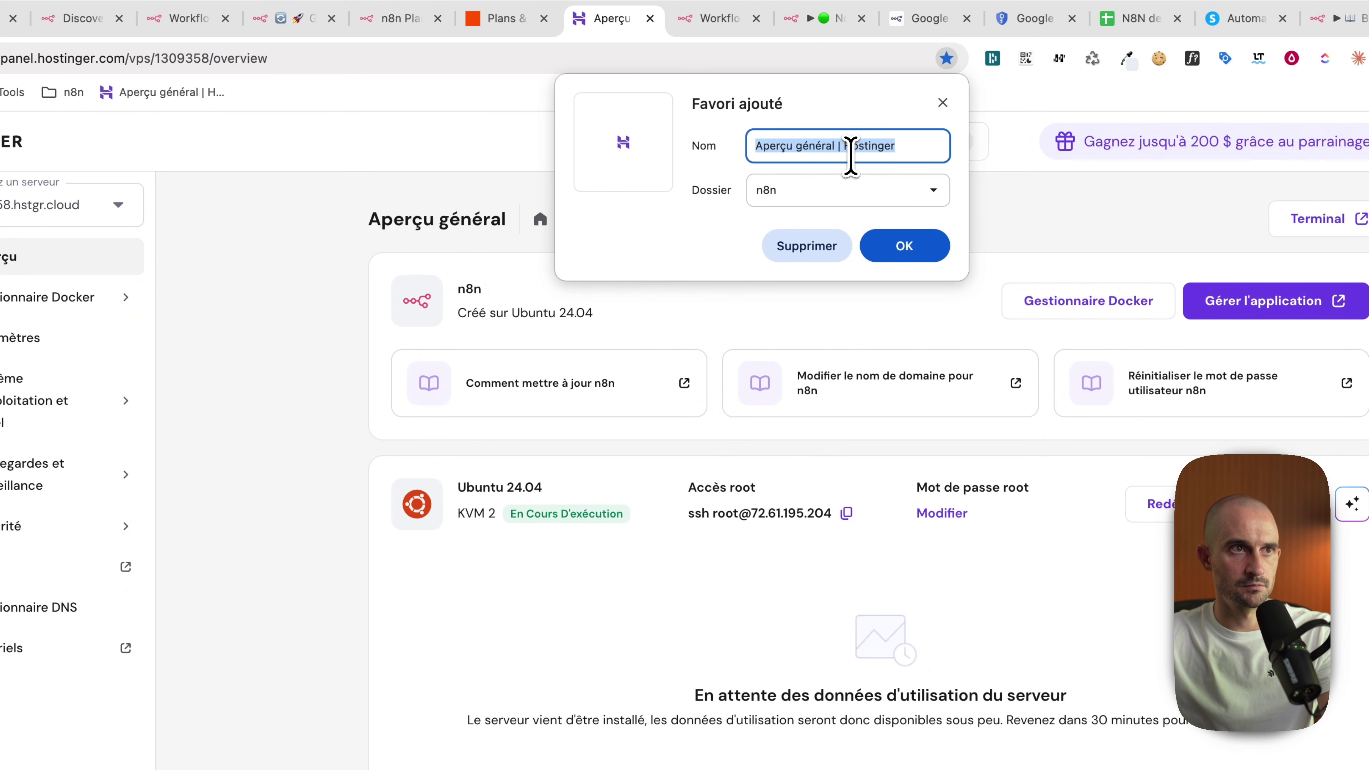
left_click(907, 249)
Step: Bookmark the n8n Workflows page into the folder, then copy the n8n page address
left_click(701, 22)
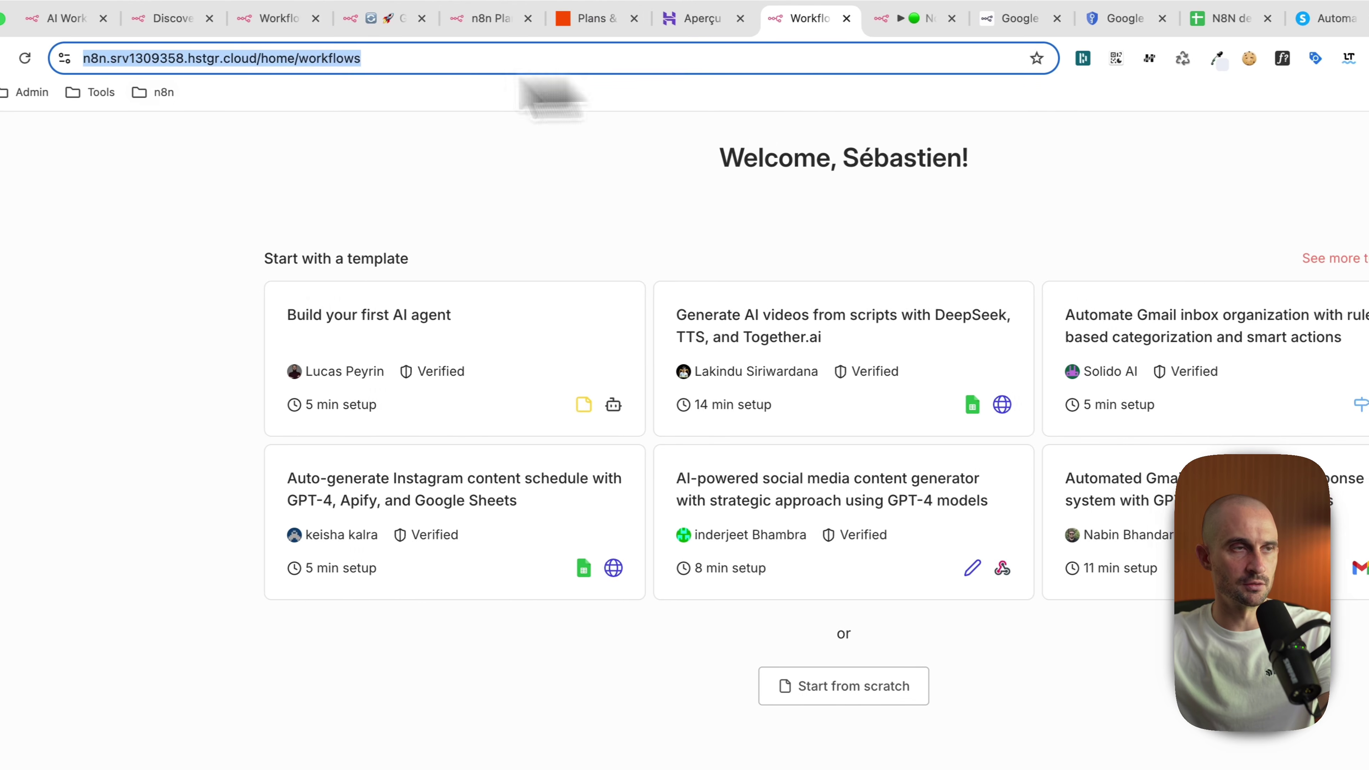
left_click(1037, 58)
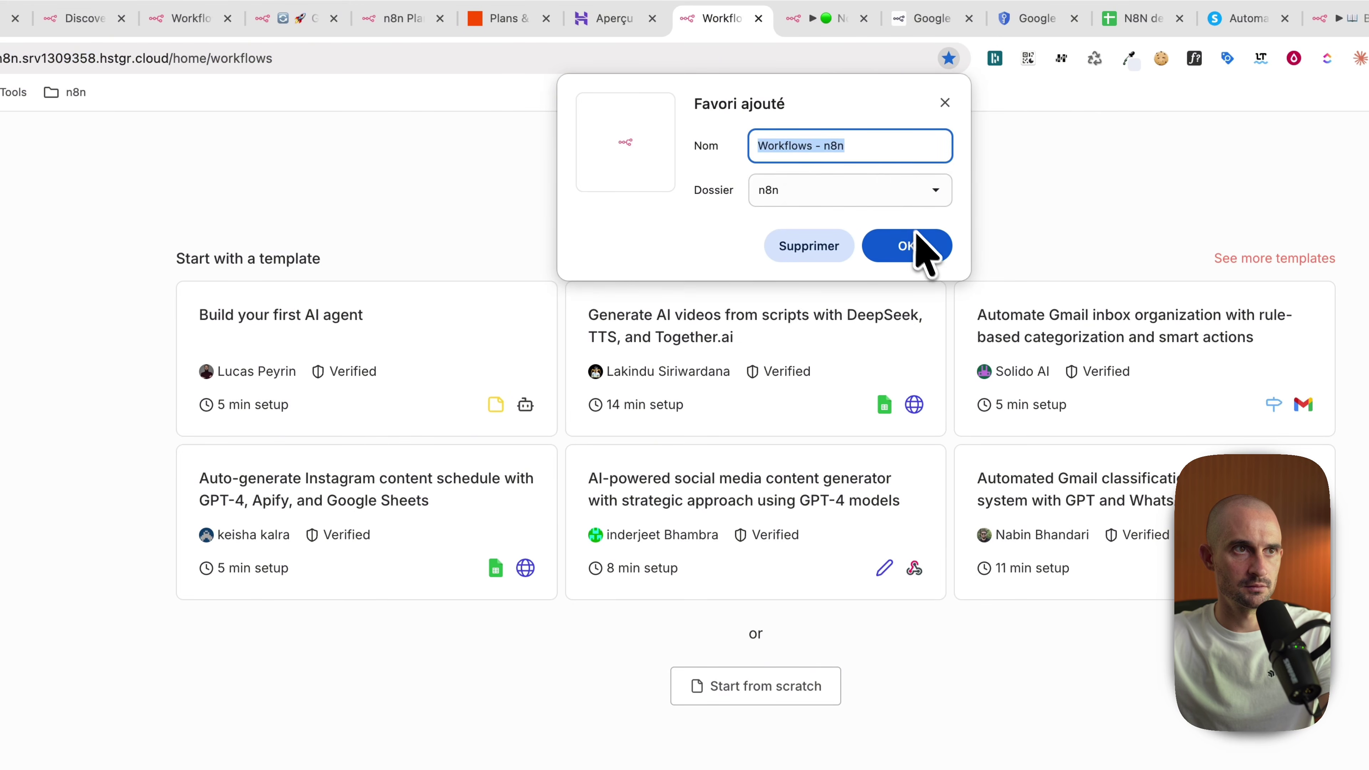
left_click(911, 246)
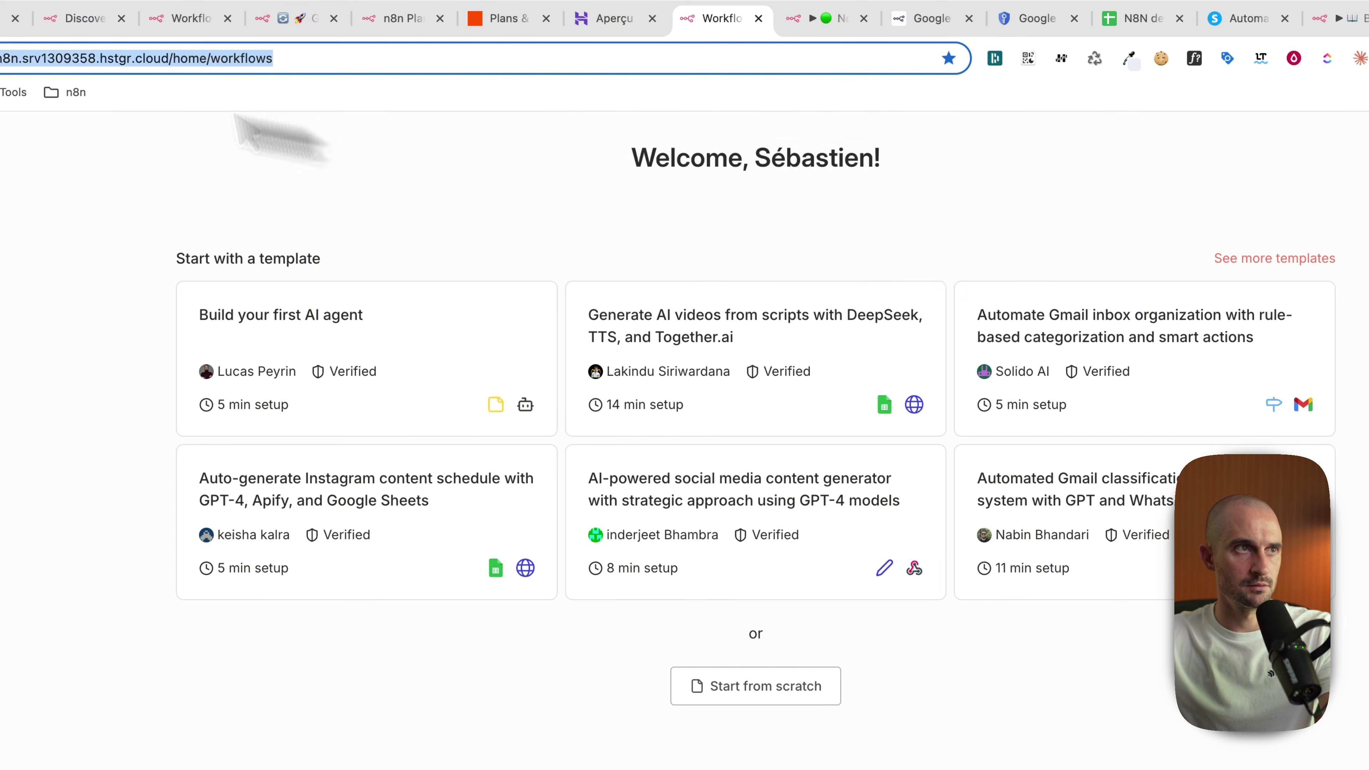
left_click(67, 91)
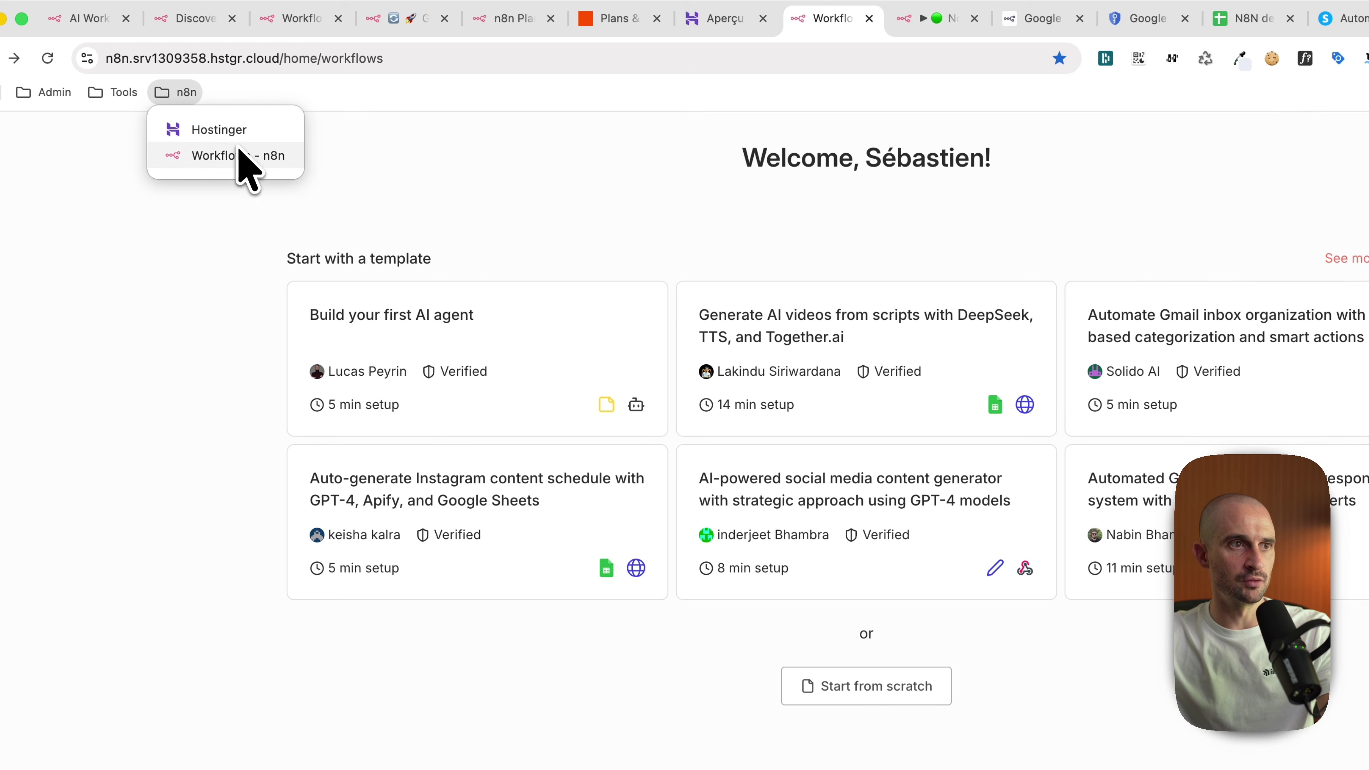
left_click(230, 59)
left_click(172, 58)
key("super+c")
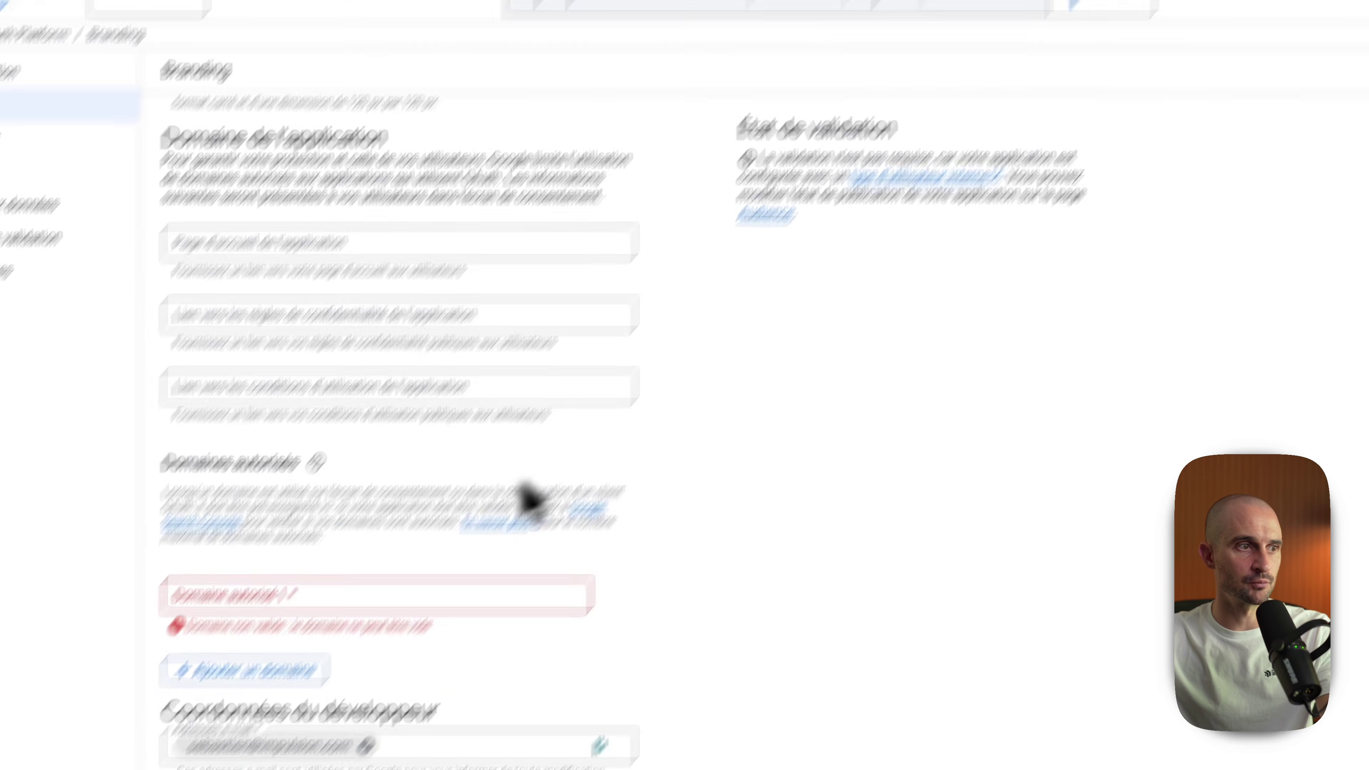
Step: Paste the n8n address as authorised domain, trim it to hstgr.cloud and save the branding
left_click(244, 607)
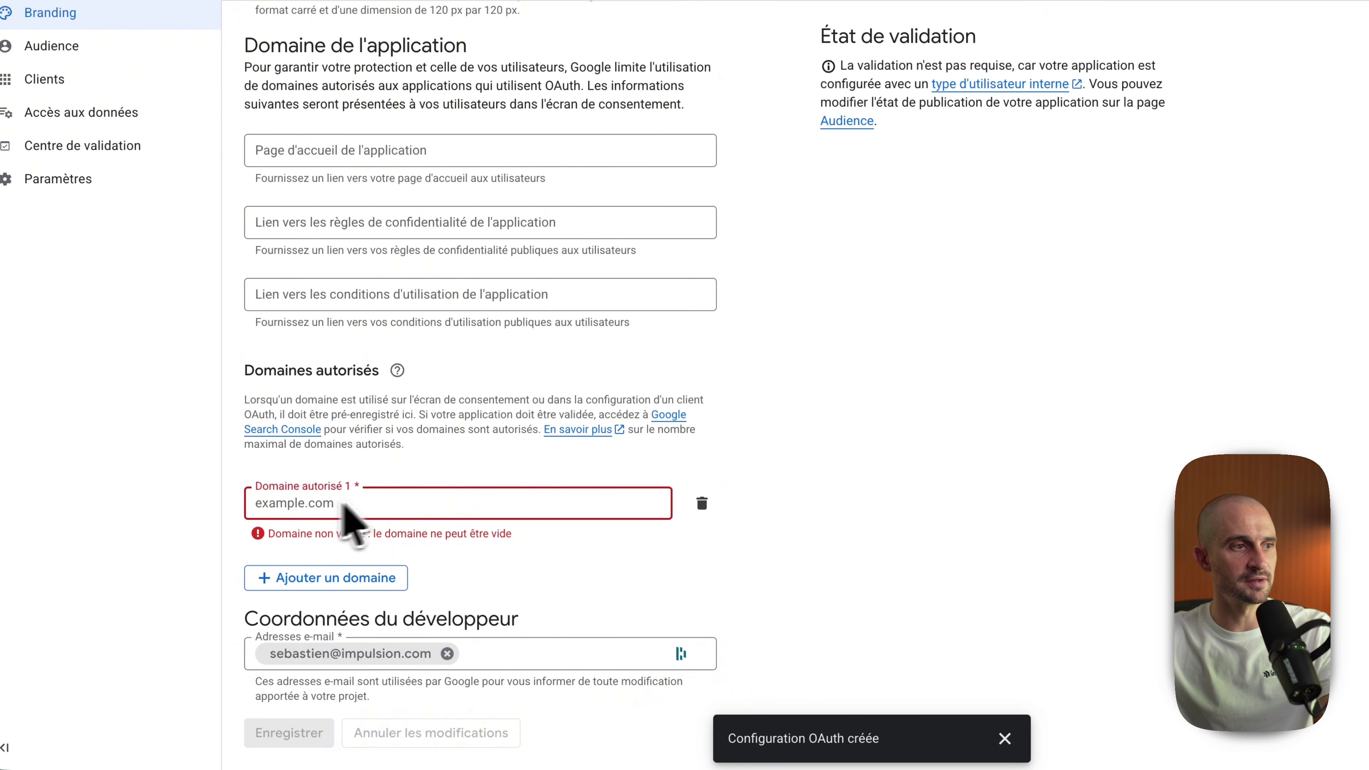
key("super+v")
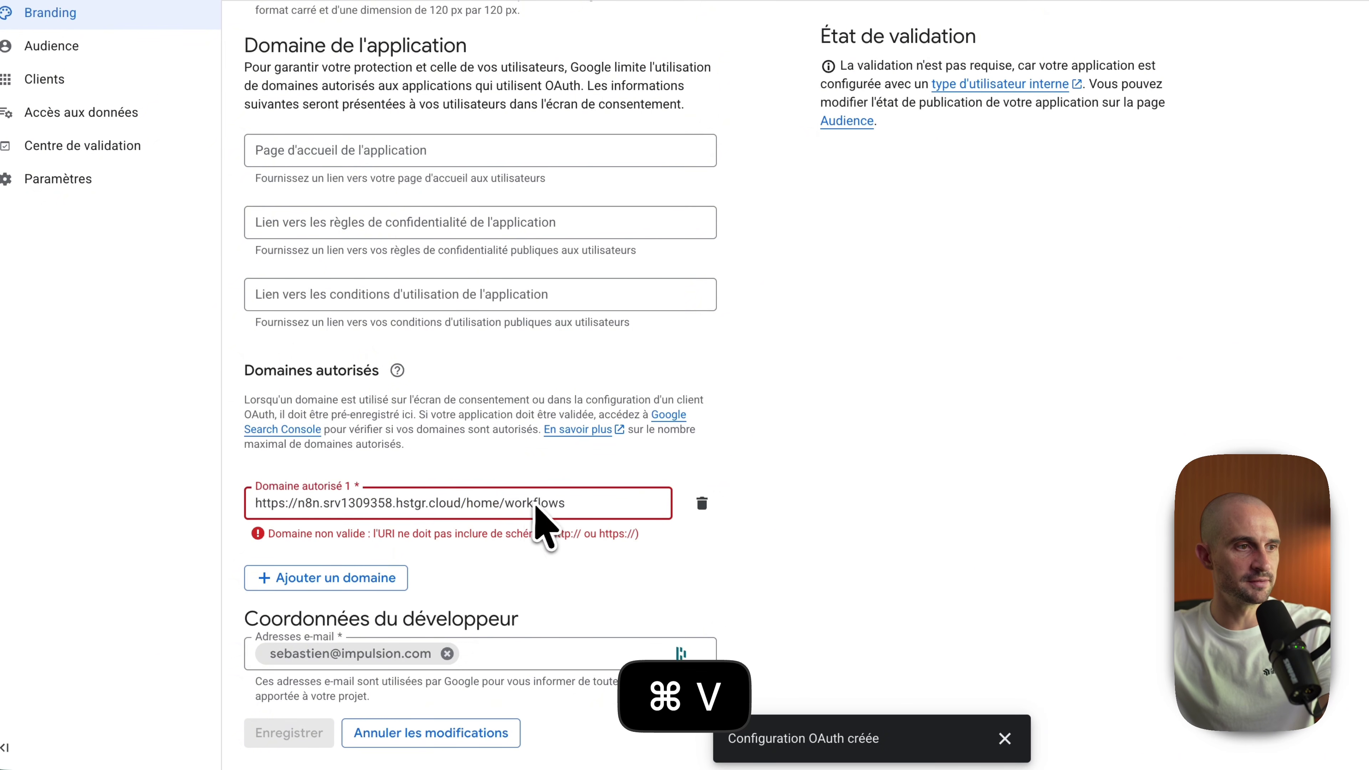
left_click_drag(467, 504, 517, 516)
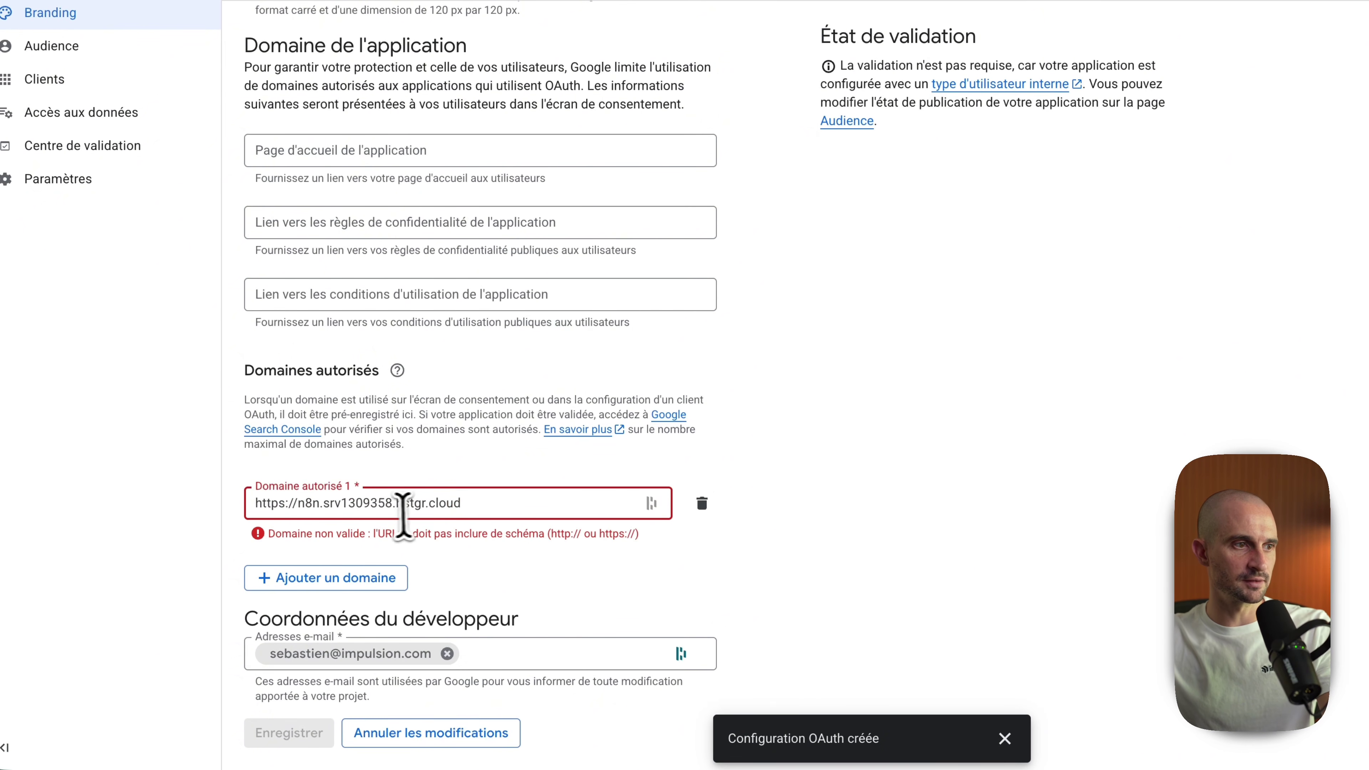
left_click_drag(320, 526, 236, 529)
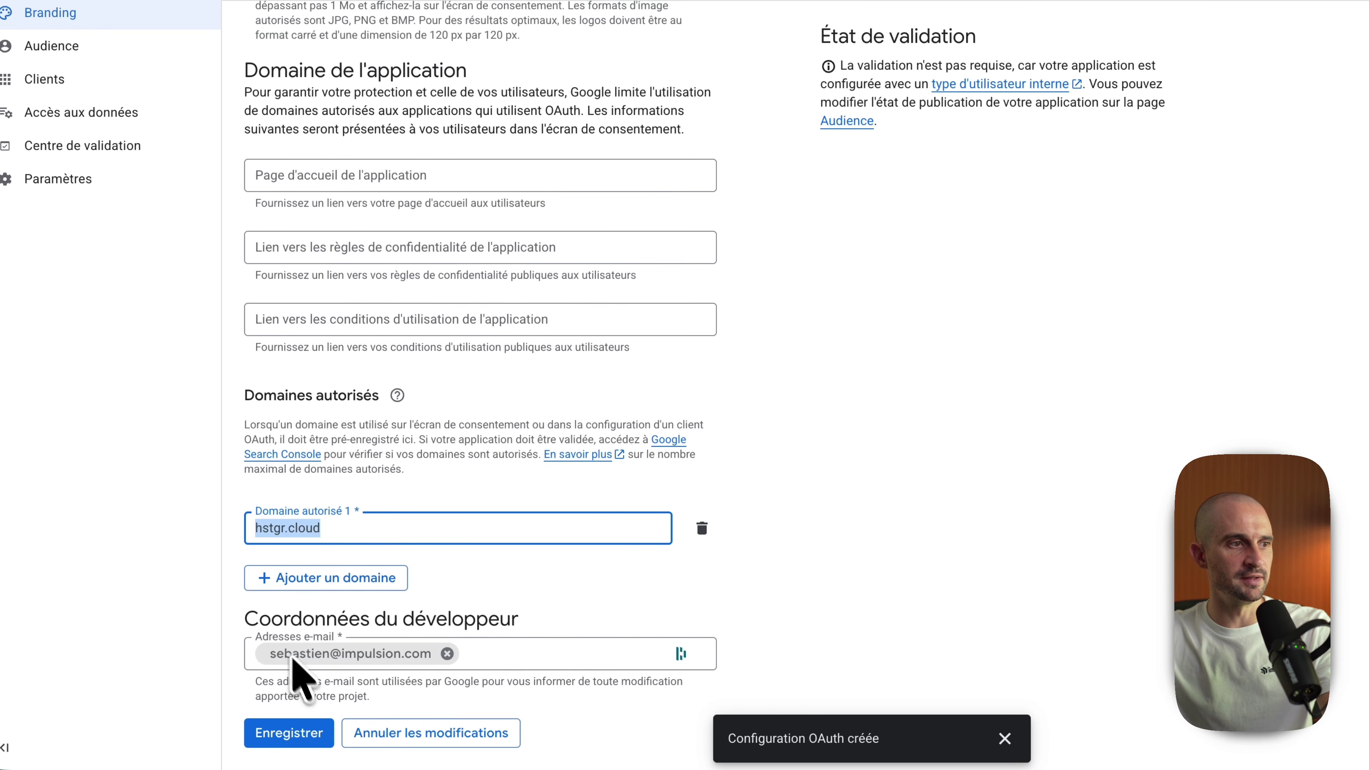
left_click(292, 734)
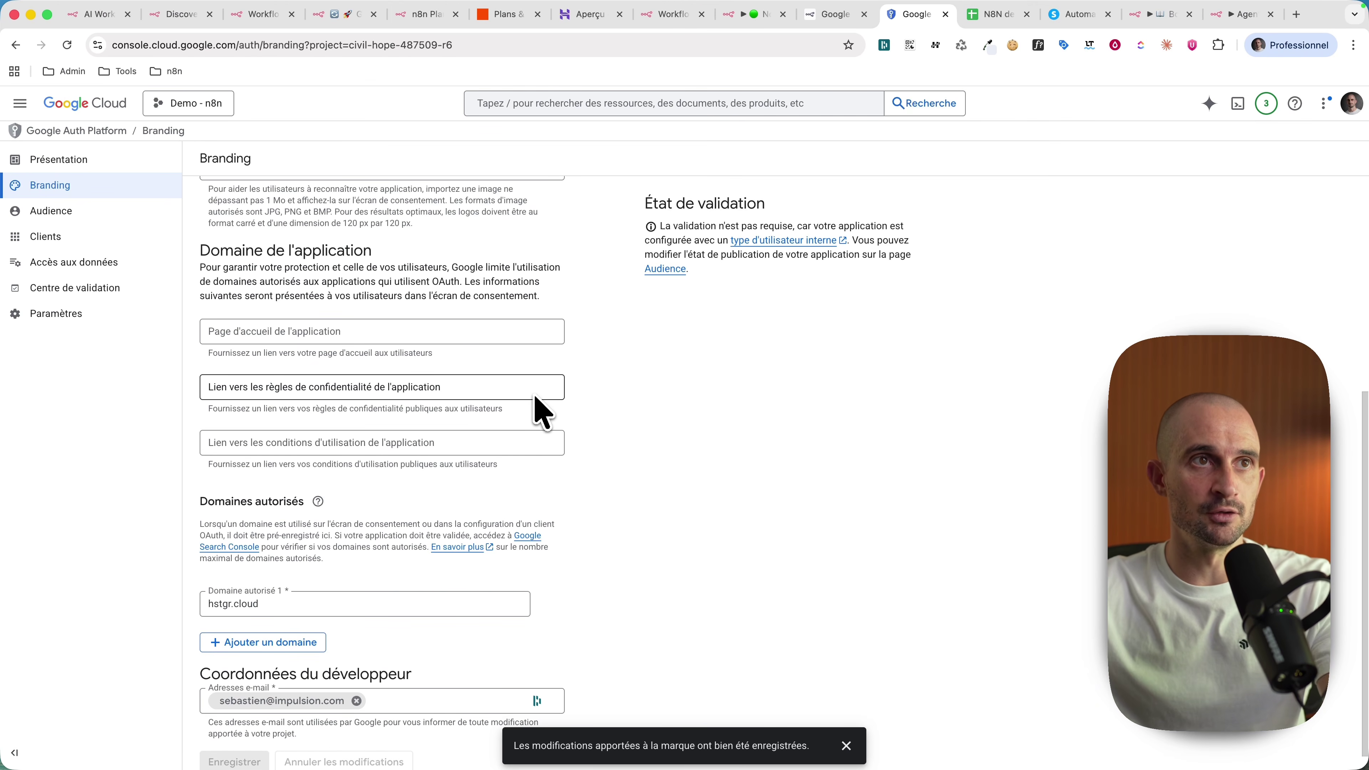
Step: Glance at the n8n credential form, then go to the Google Cloud APIs and services dashboard
left_click(751, 15)
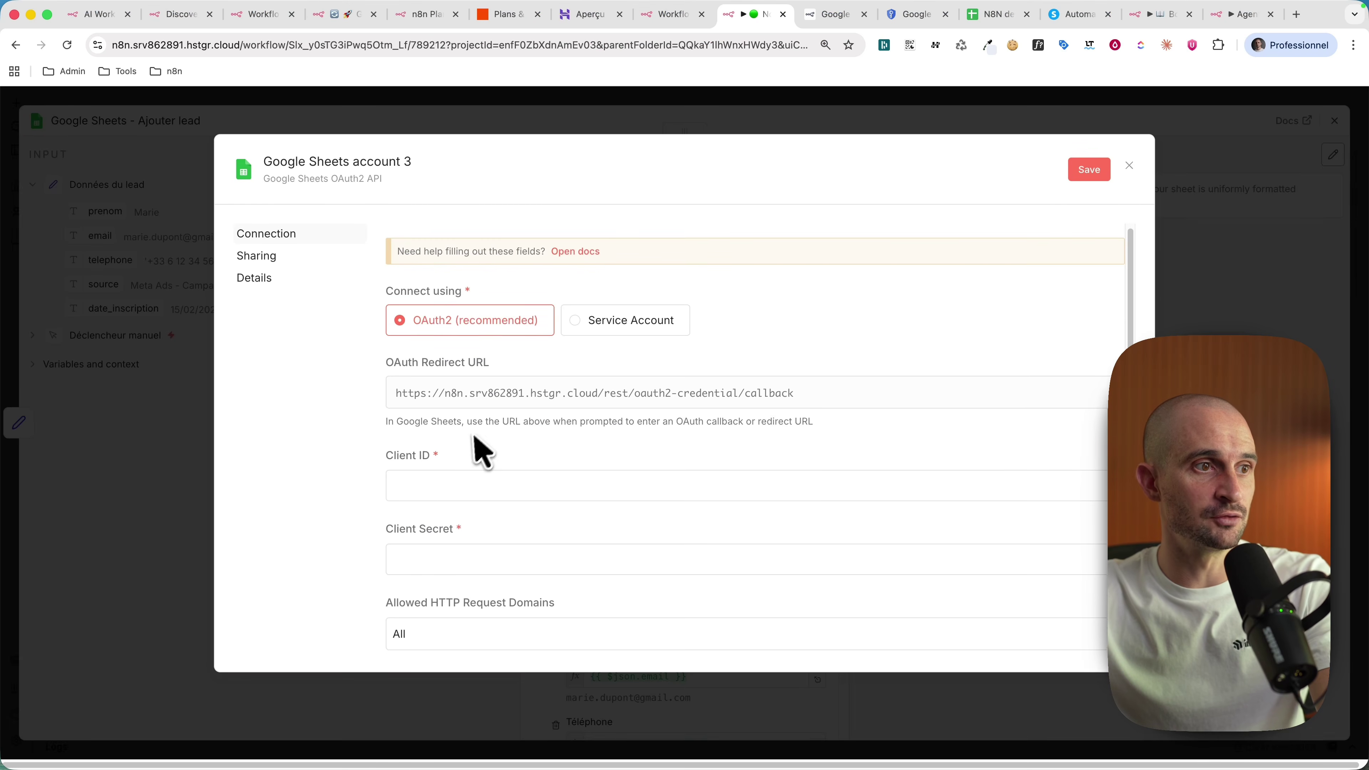
scroll(431, 451, "down", 1)
left_click_drag(415, 464, 467, 514)
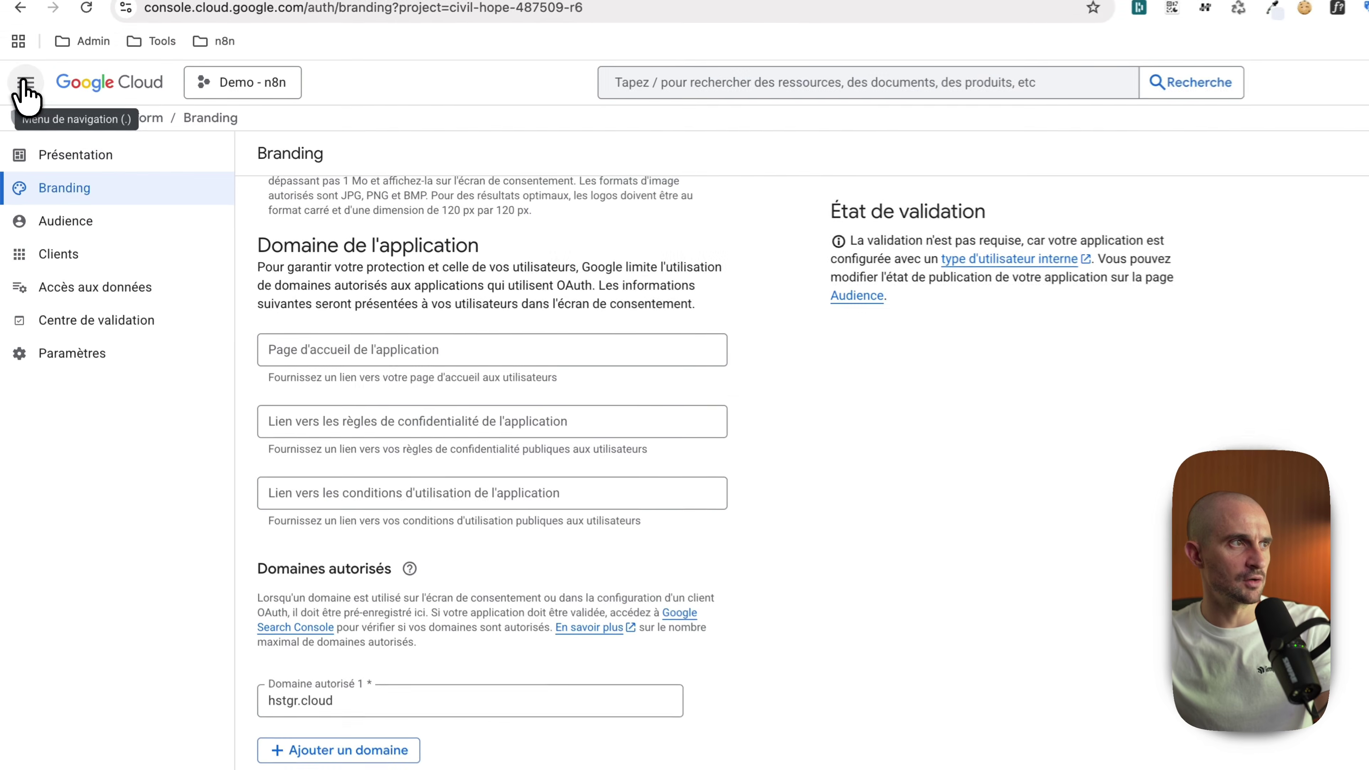
left_click(26, 89)
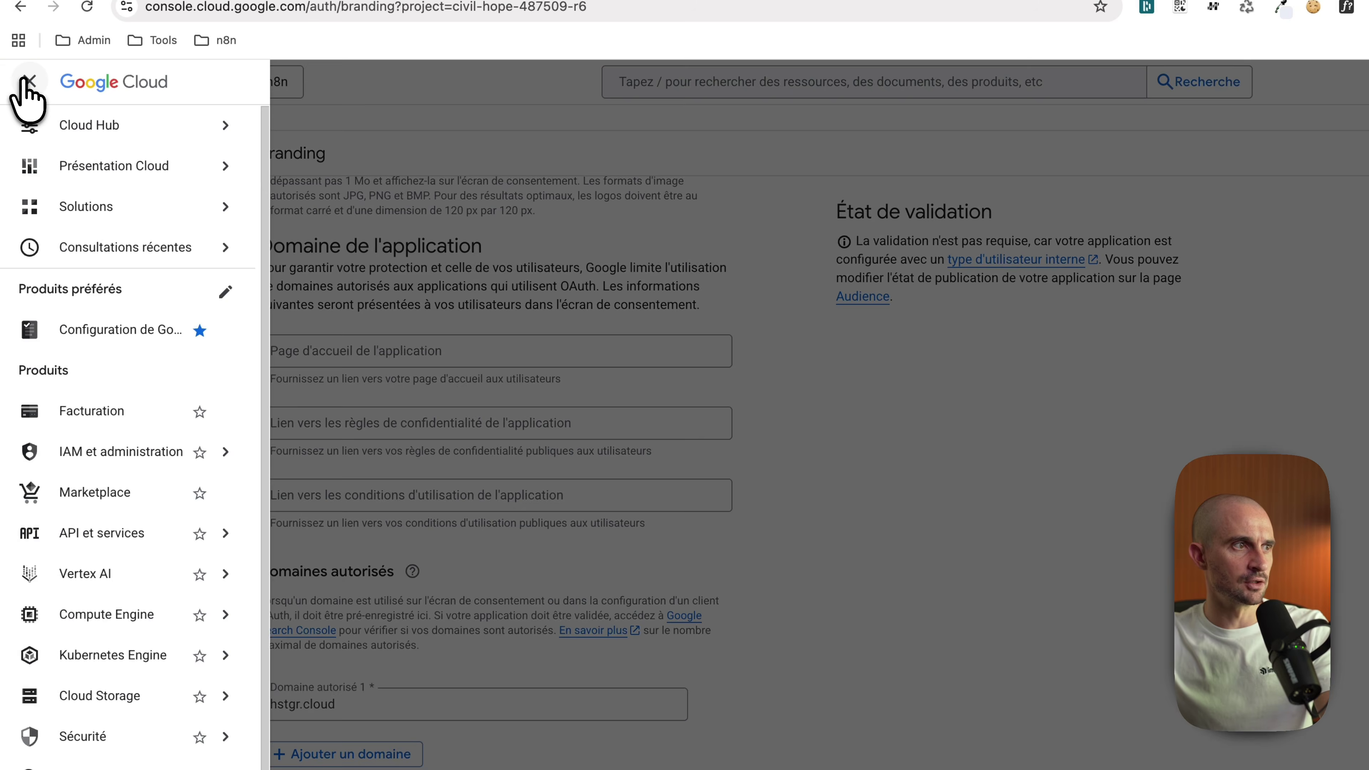
mouse_move(173, 520)
left_click(140, 542)
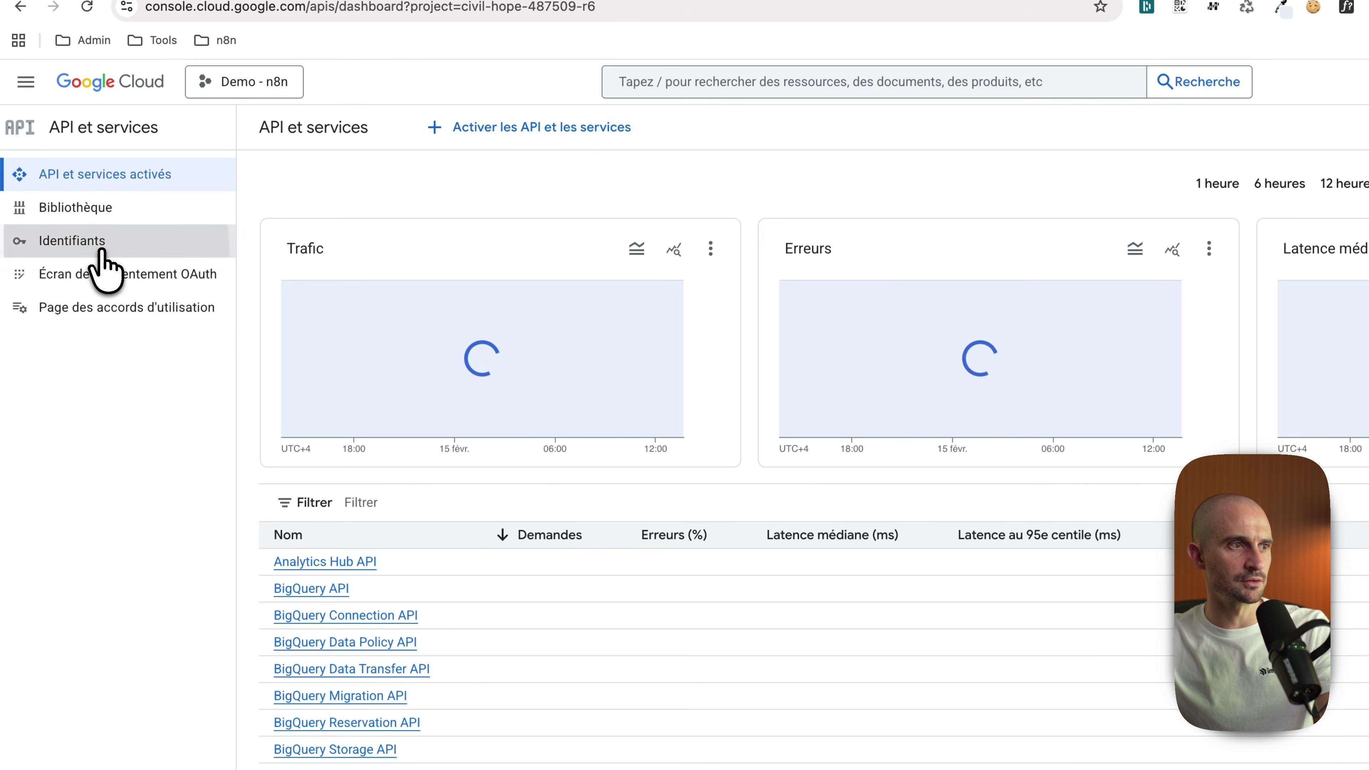
Step: Create a Web application OAuth client in Google Cloud with the n8n OAuth redirect URL as its redirect URI
left_click(103, 245)
left_click(450, 130)
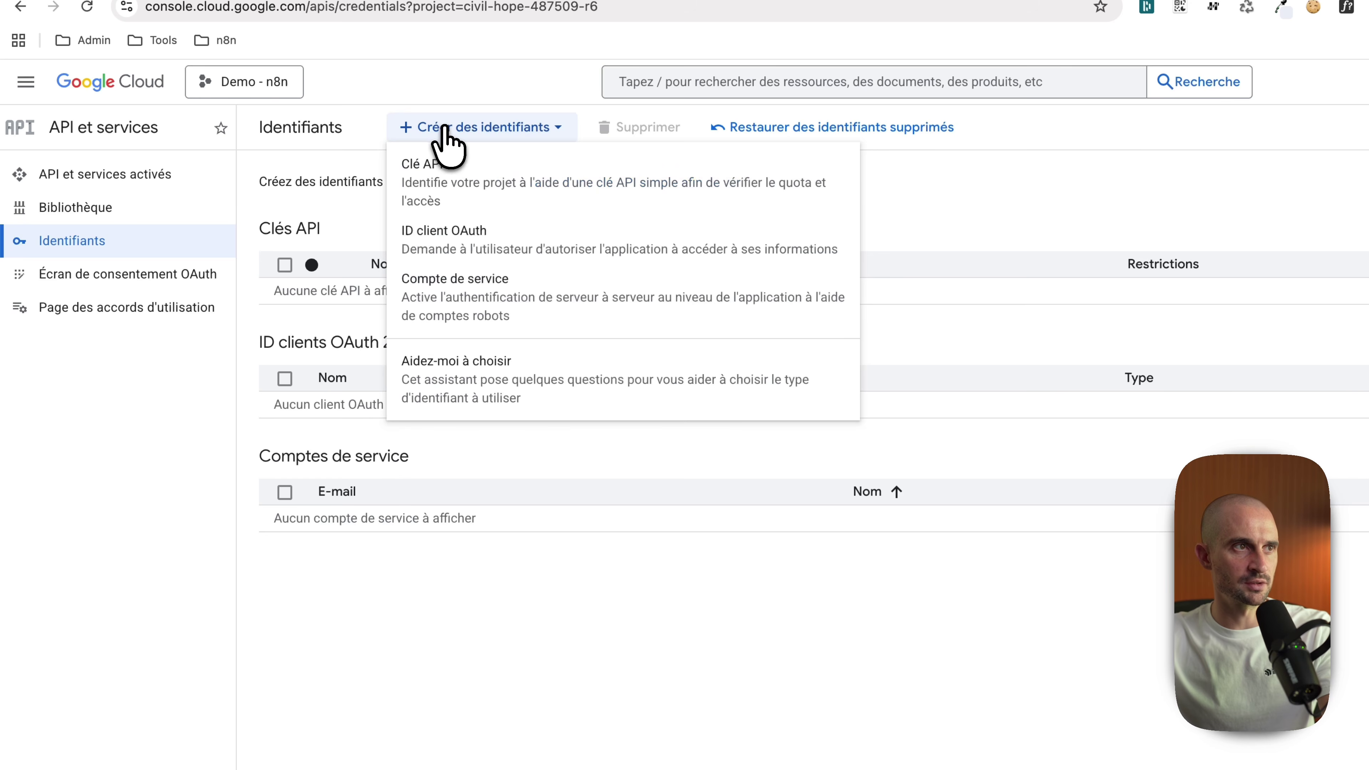
left_click(444, 237)
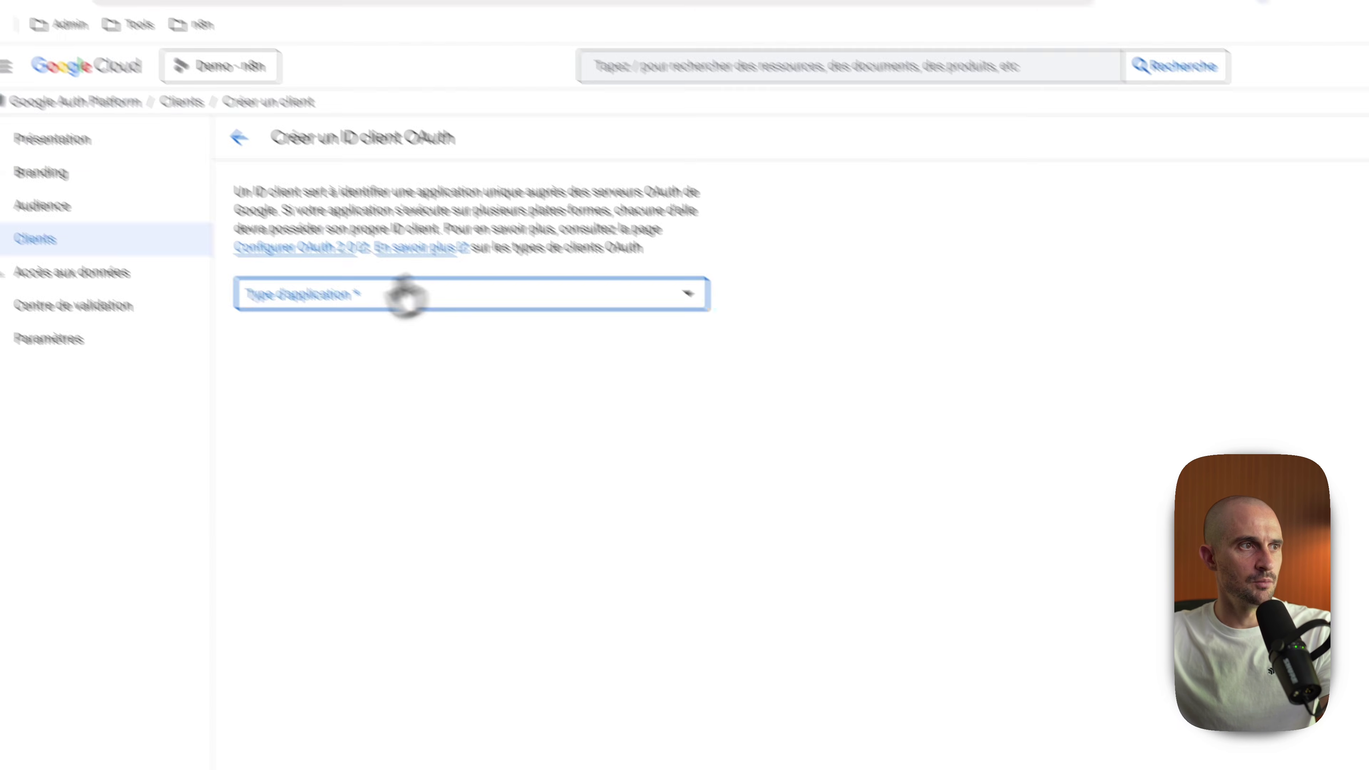
left_click(403, 297)
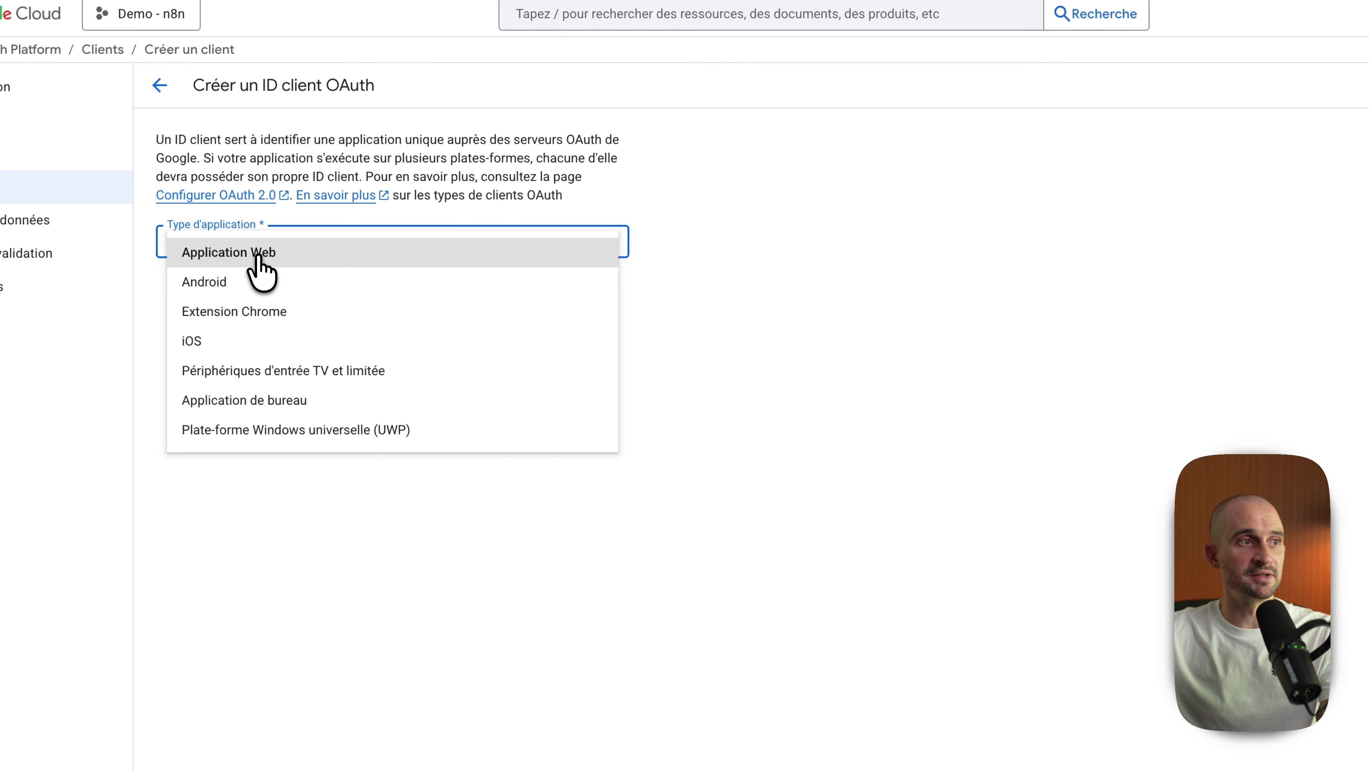
left_click(258, 253)
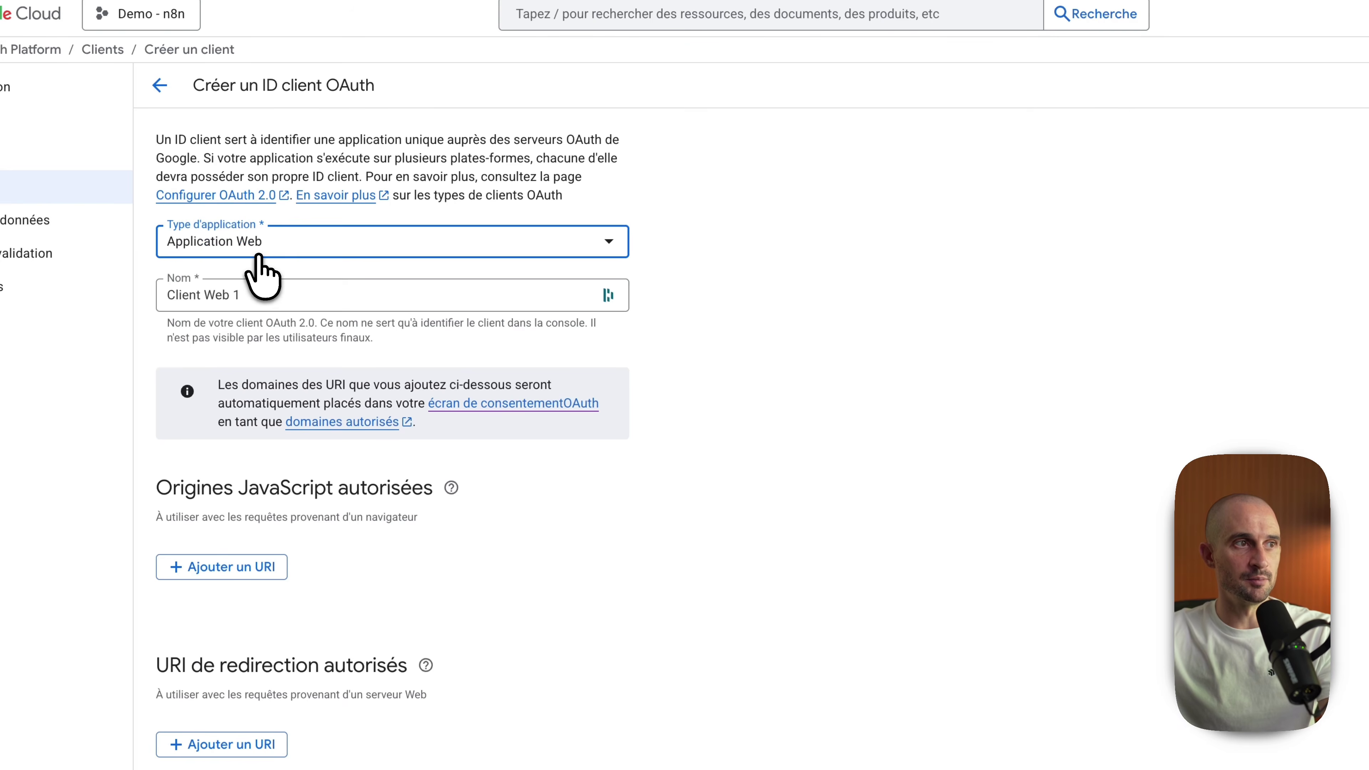
triple_click(276, 293)
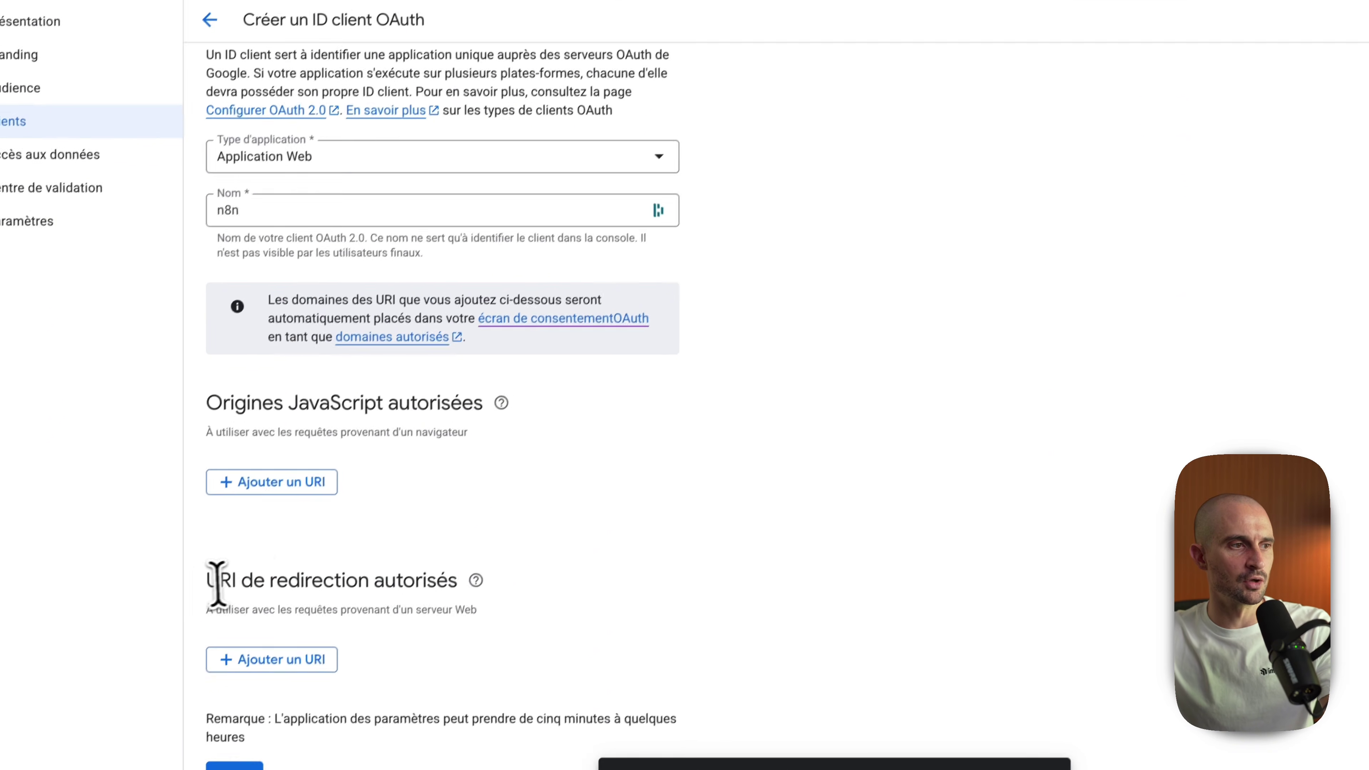
left_click_drag(157, 668, 237, 676)
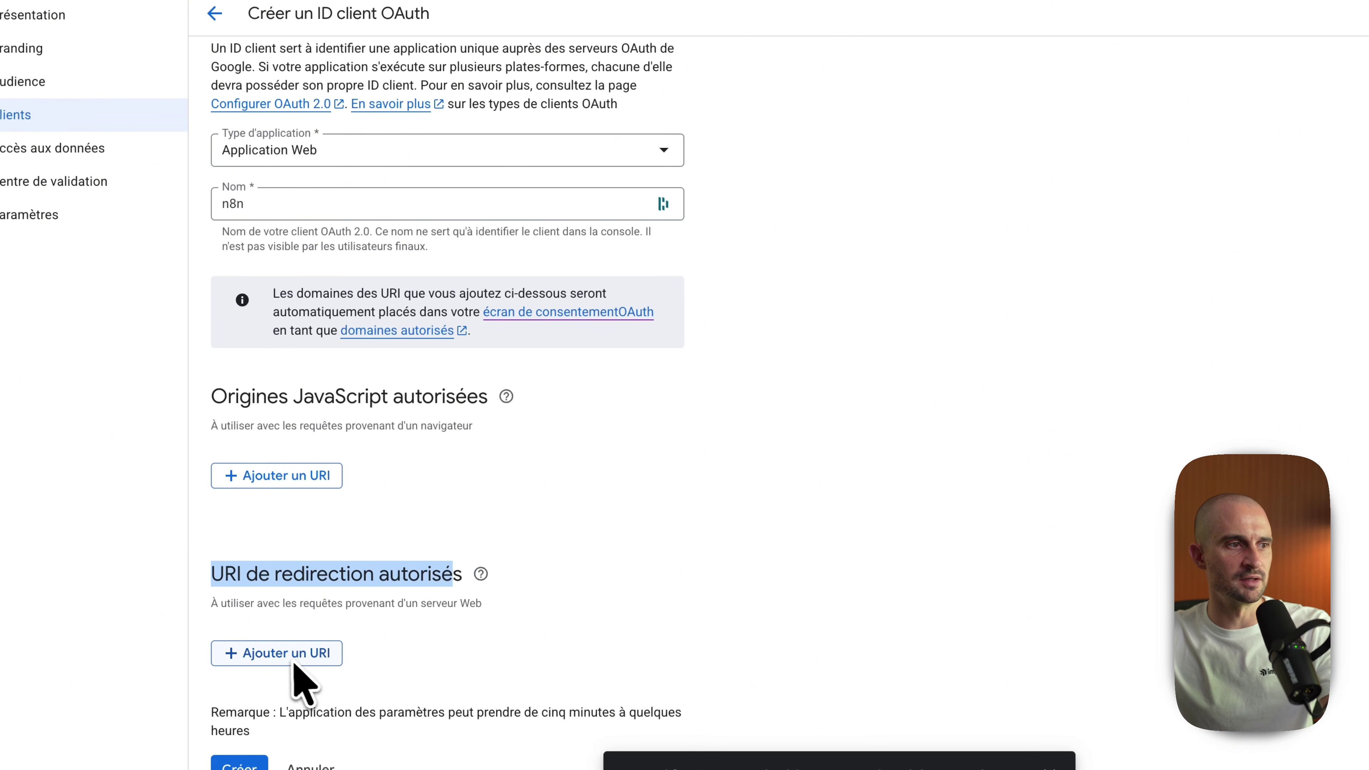
left_click(301, 655)
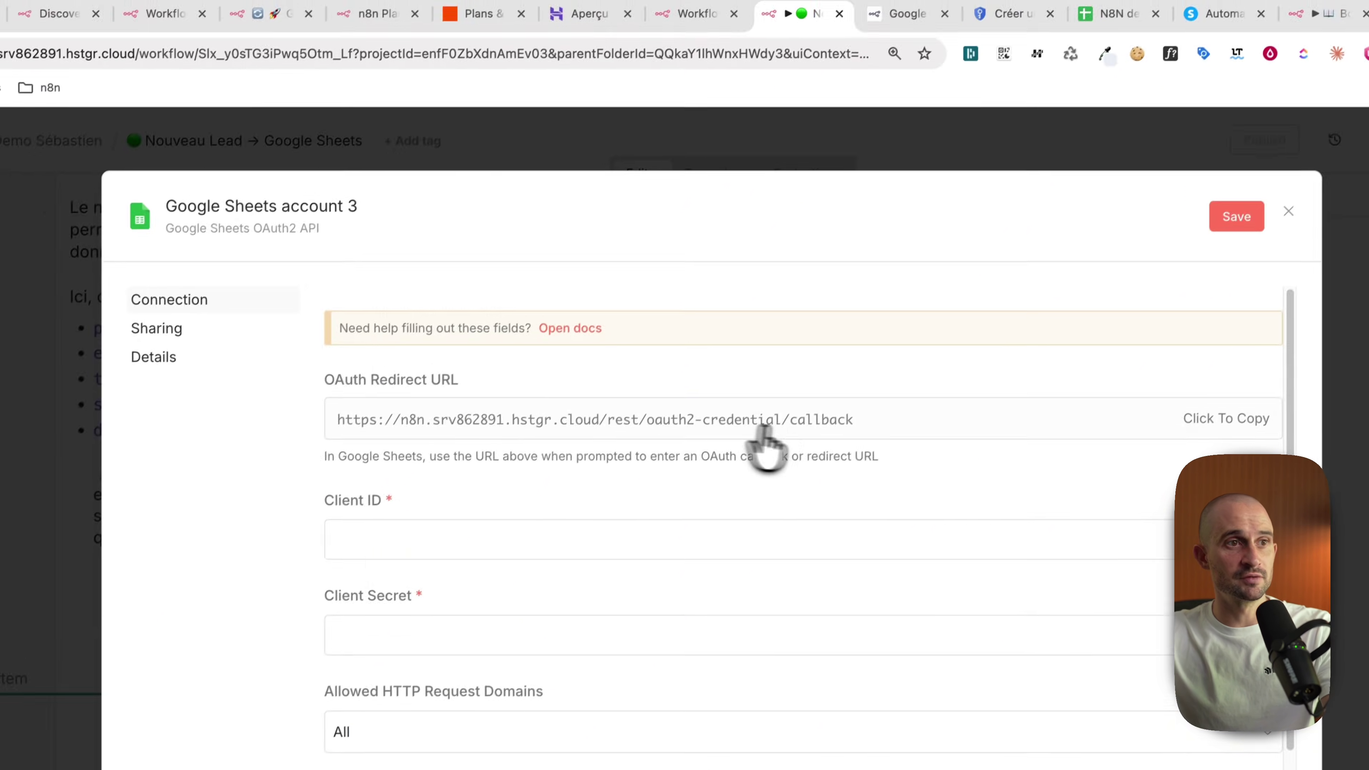
left_click(1002, 16)
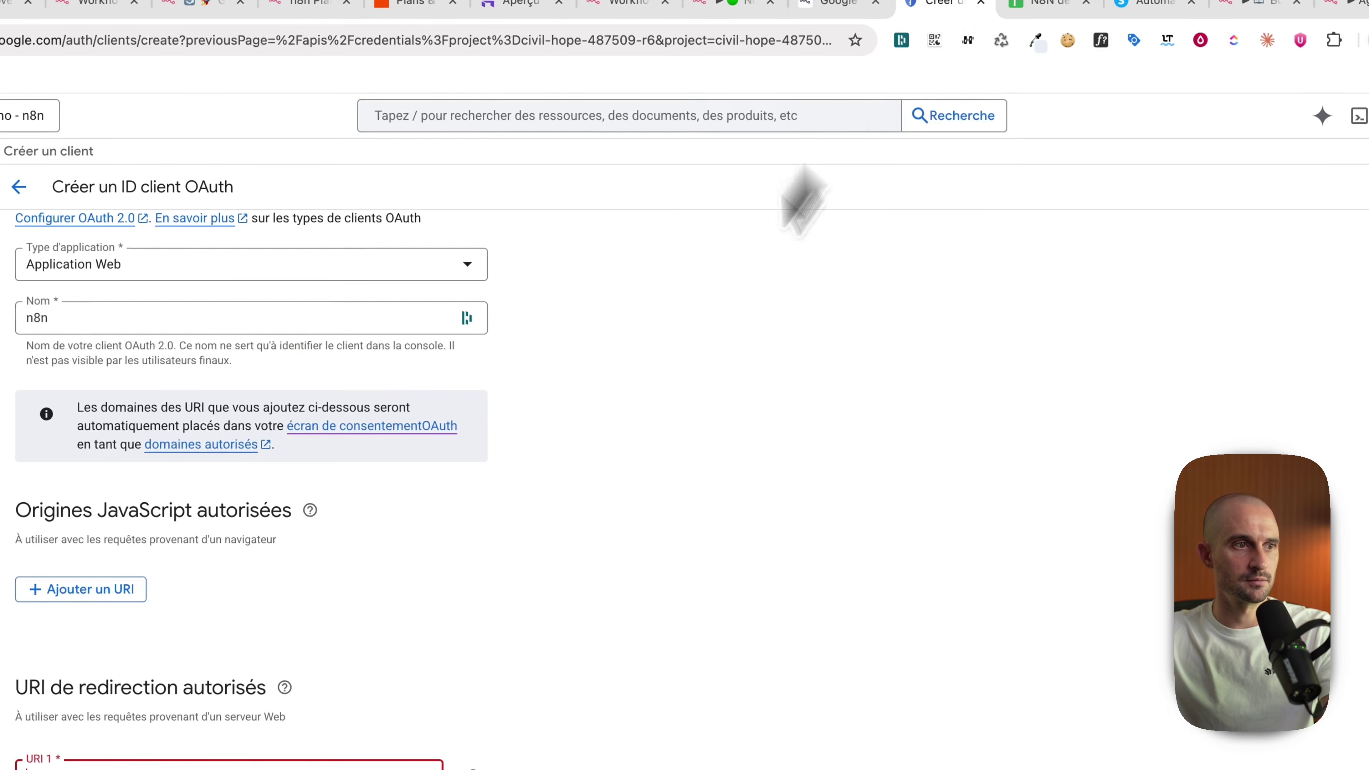
key("super+v")
left_click(249, 733)
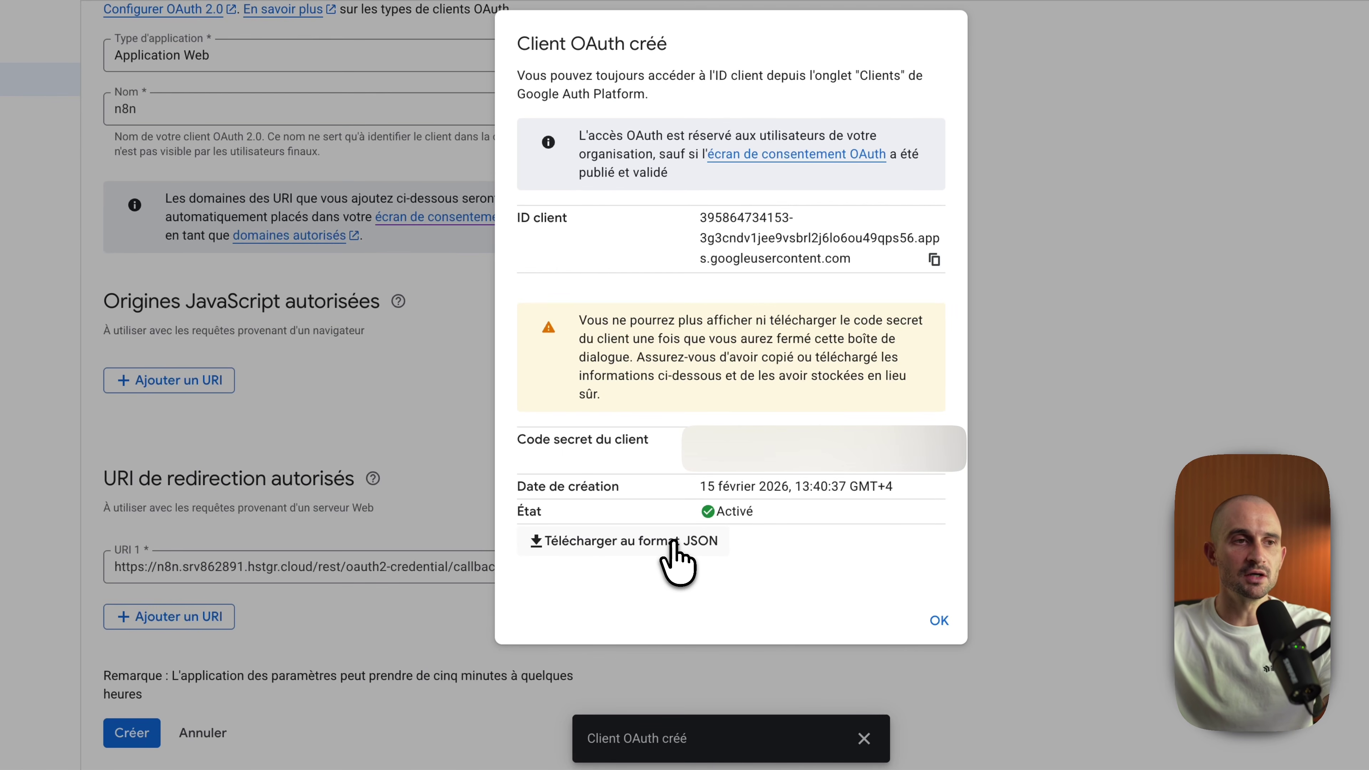
Step: Download the client credentials JSON and paste the client ID into the n8n credential
left_click(675, 542)
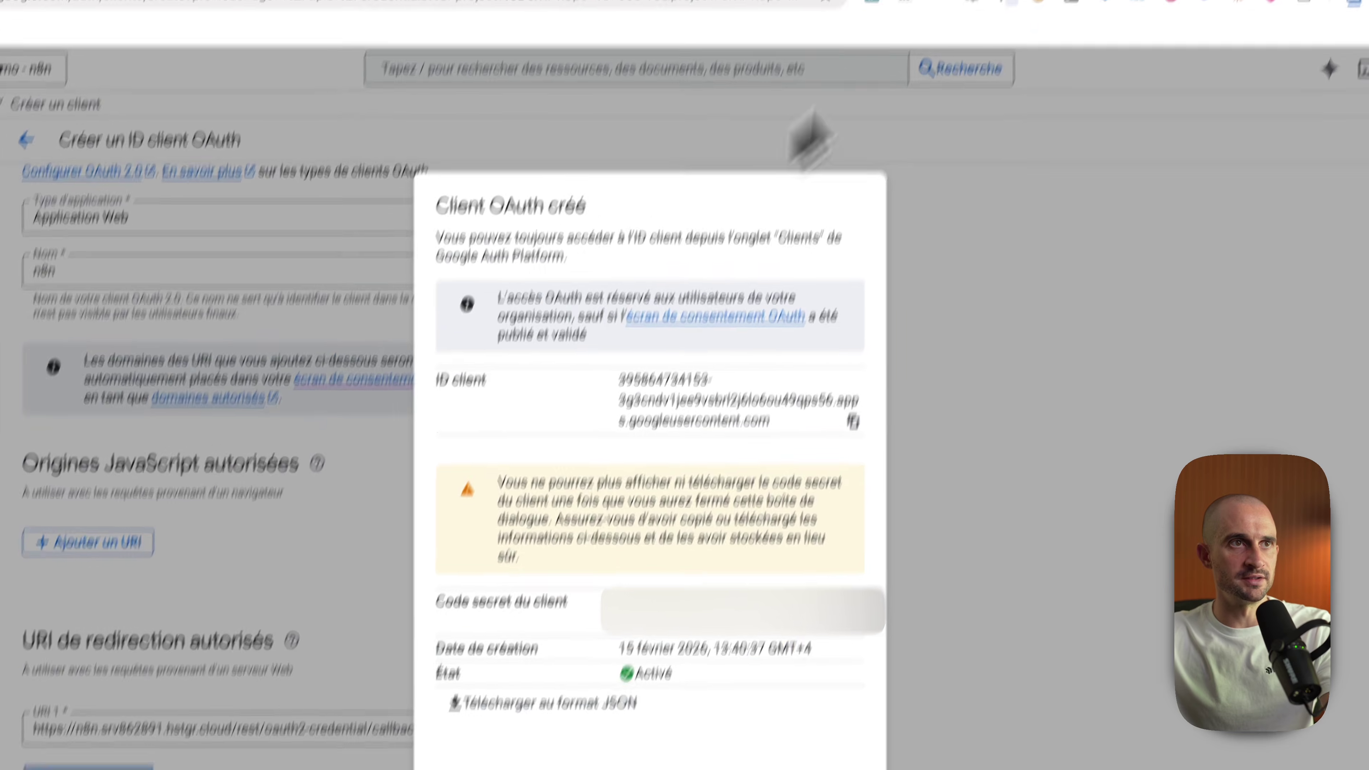
left_click(727, 36)
key("super+v")
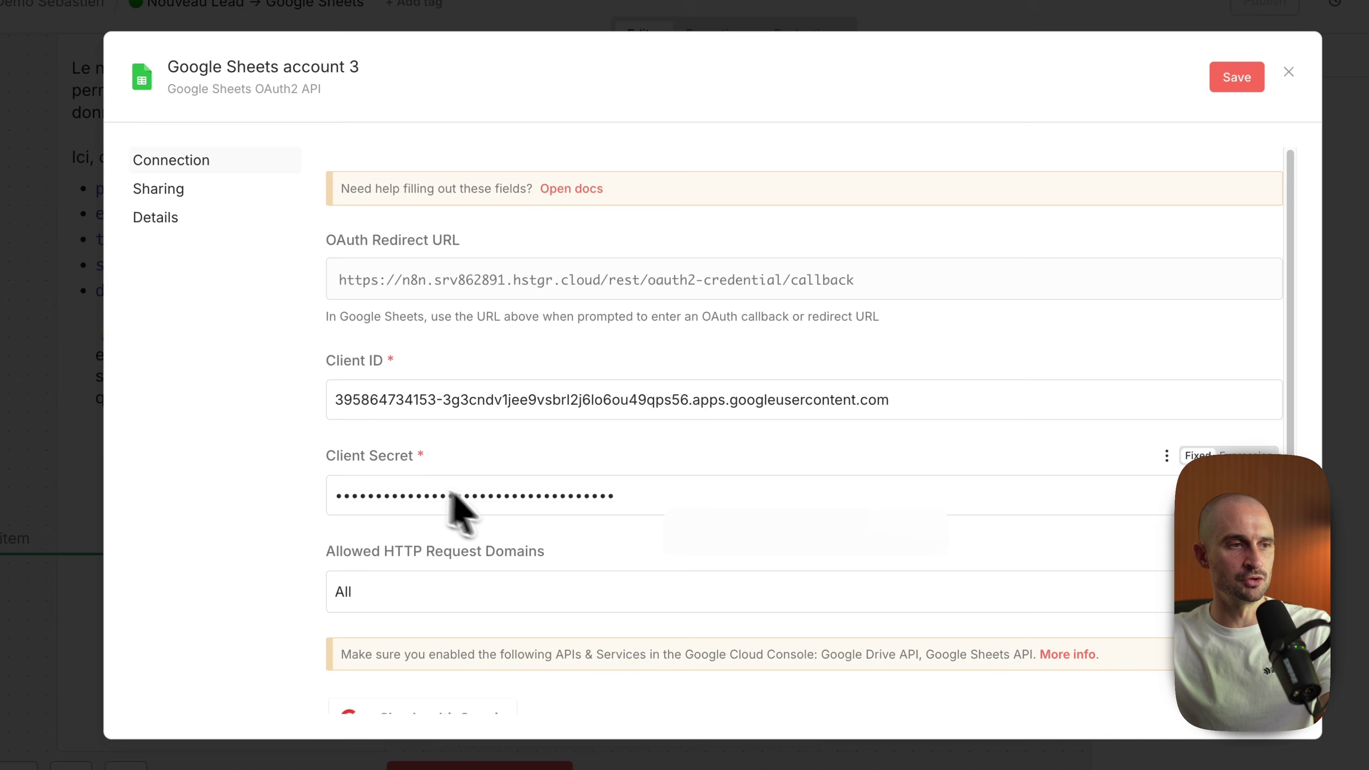
scroll(485, 518, "down", 4)
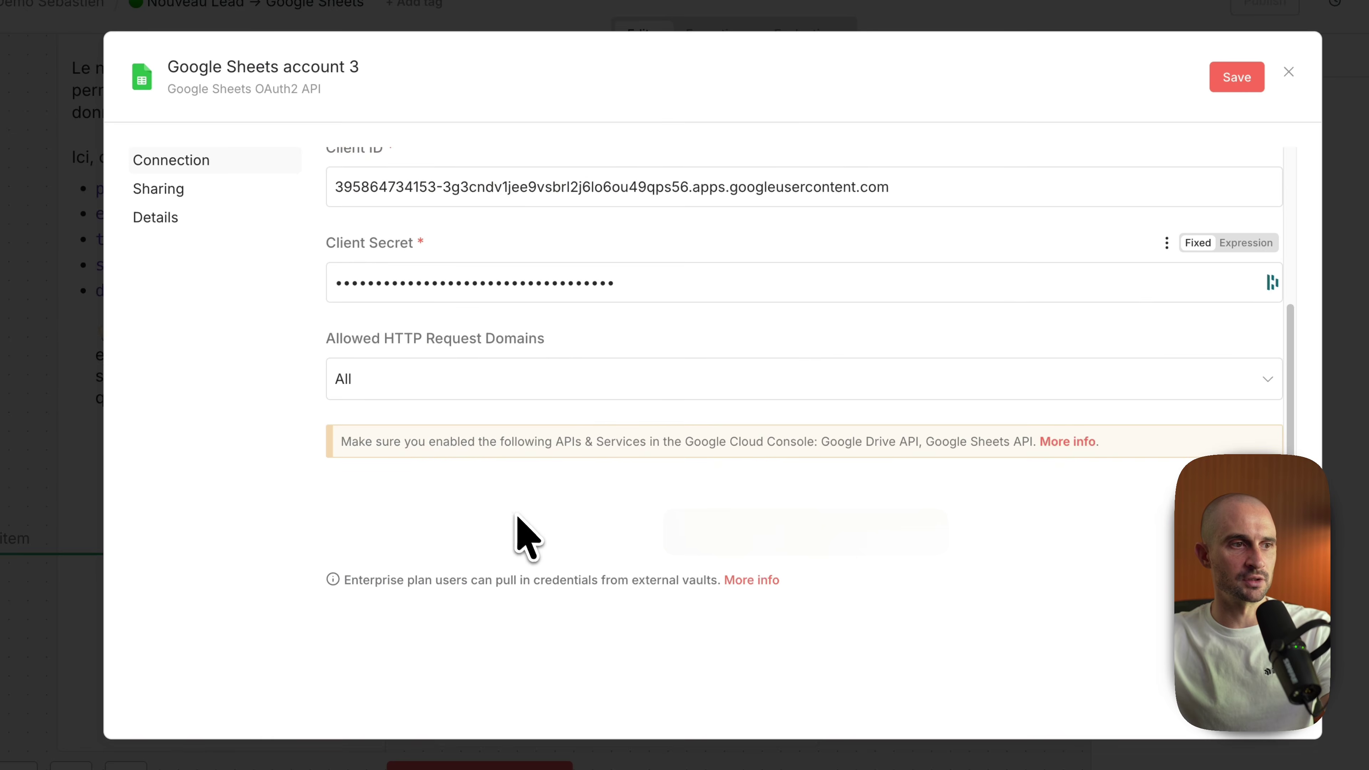
Step: Save the Google Sheets credential and authorize n8n with the Google account
left_click(1237, 77)
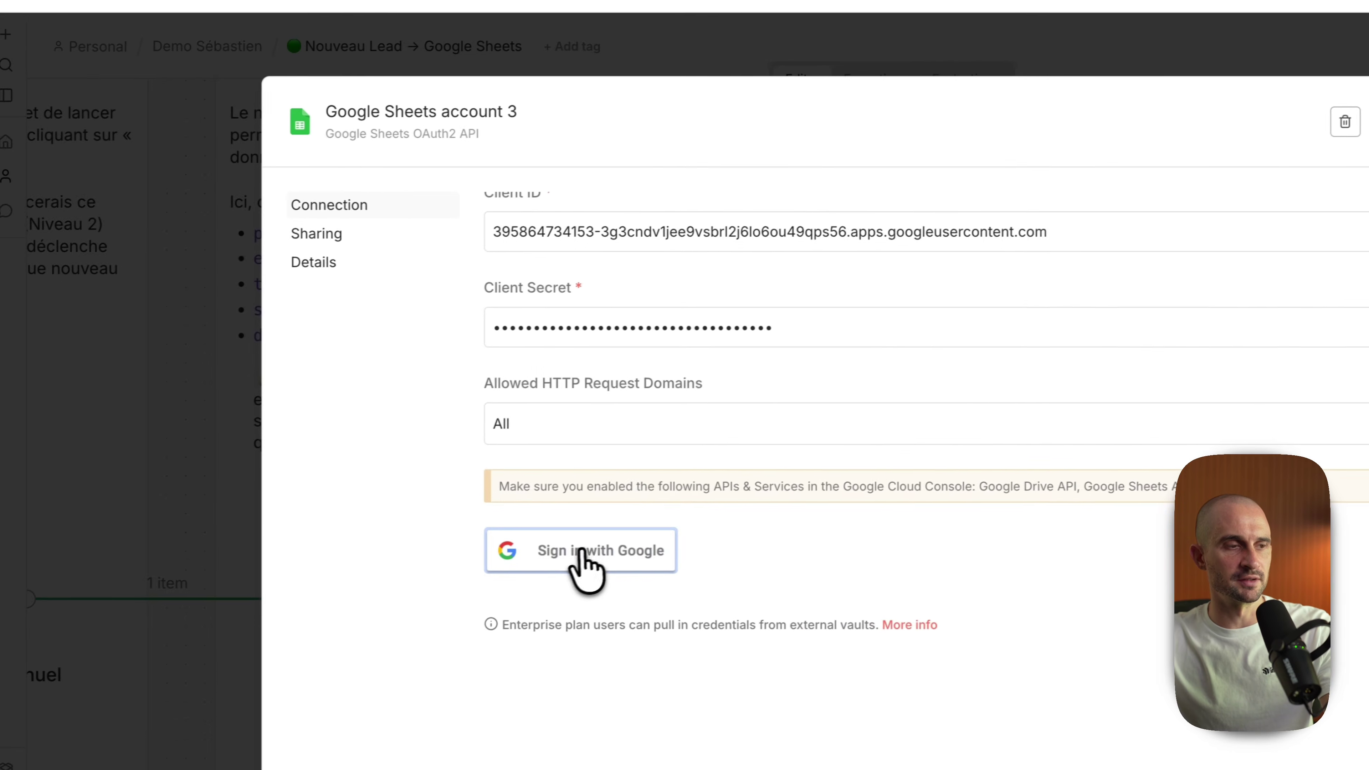
left_click(615, 555)
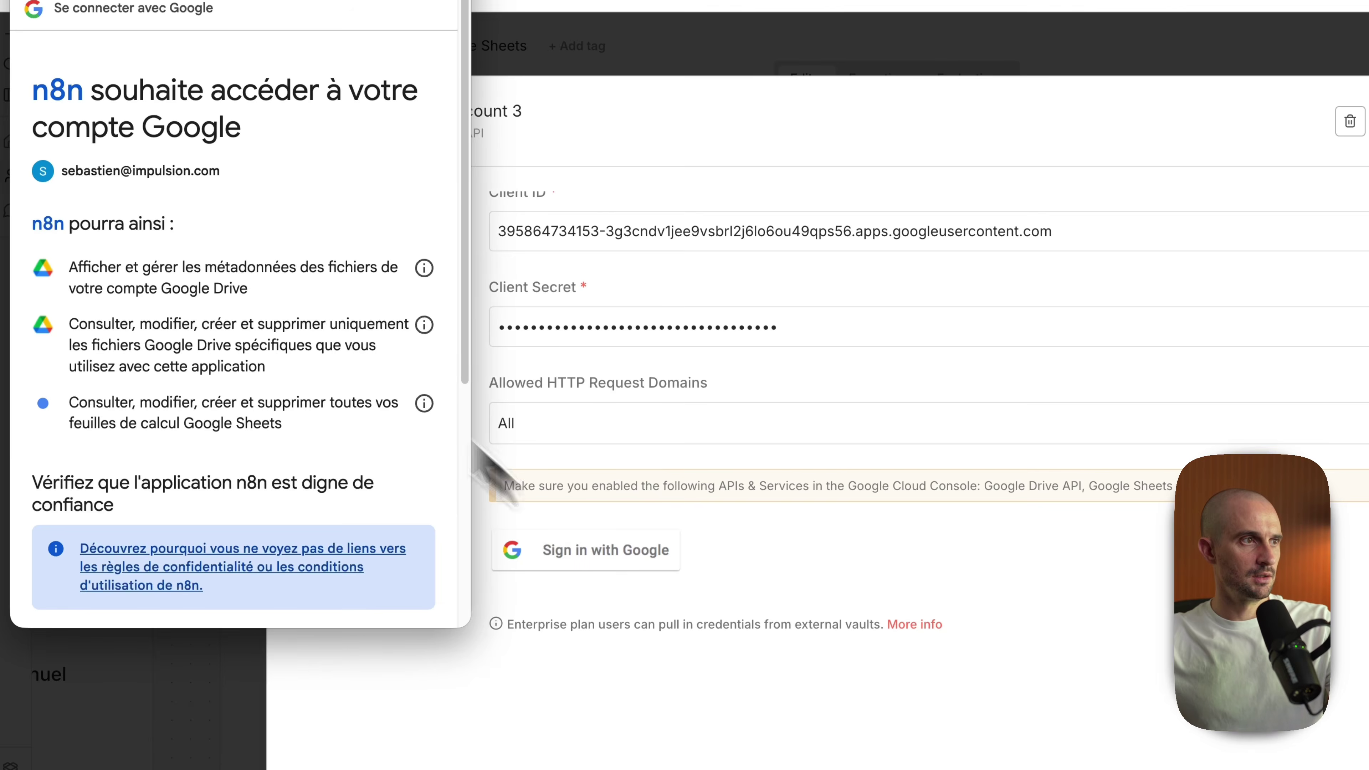
scroll(355, 443, "down", 5)
left_click(360, 475)
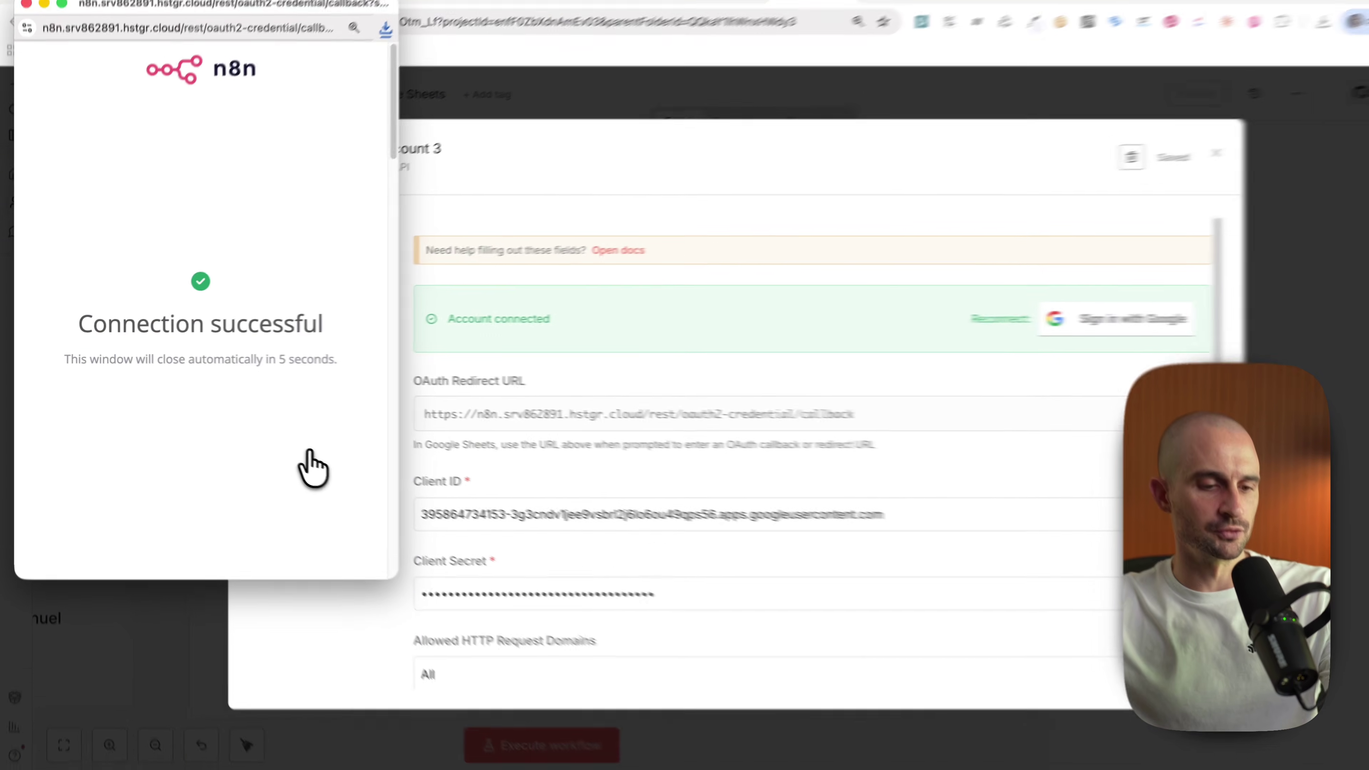
left_click_drag(309, 467, 260, 437)
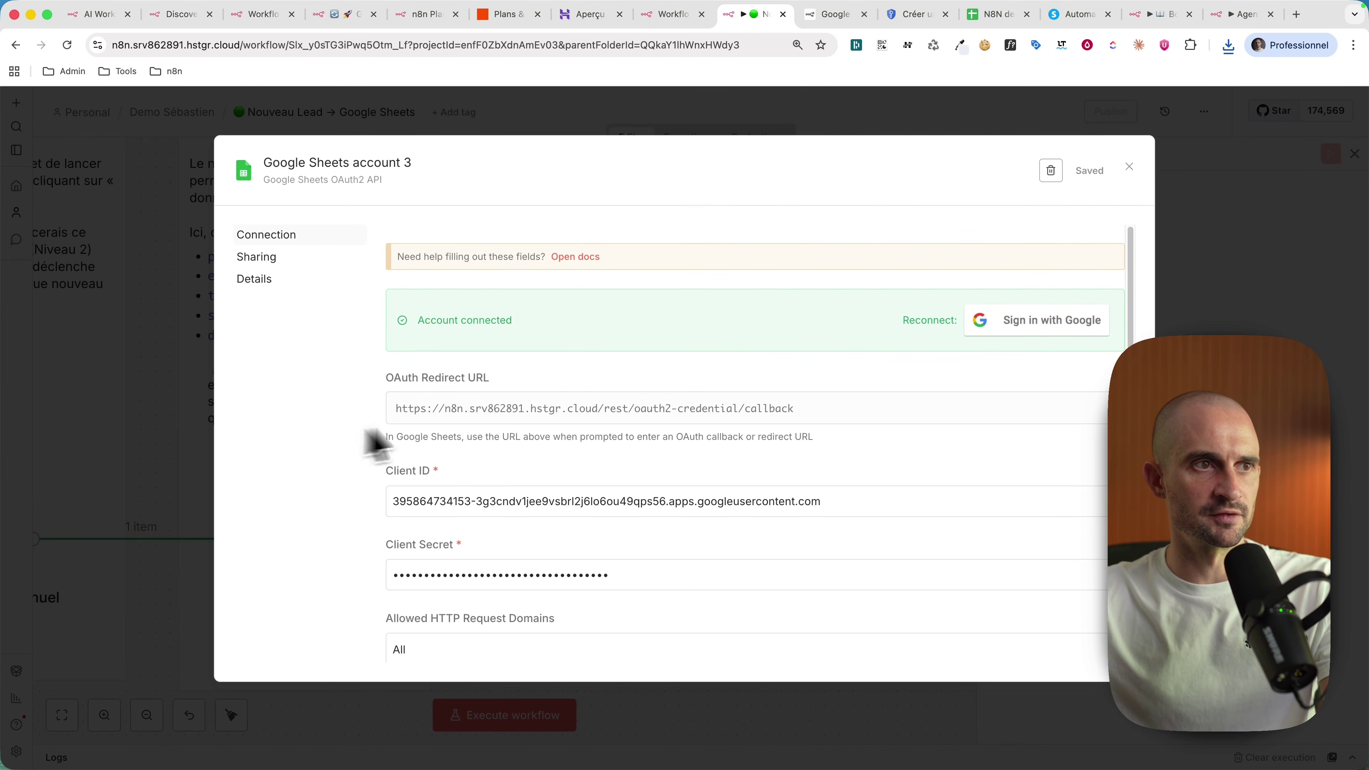
left_click(1303, 297)
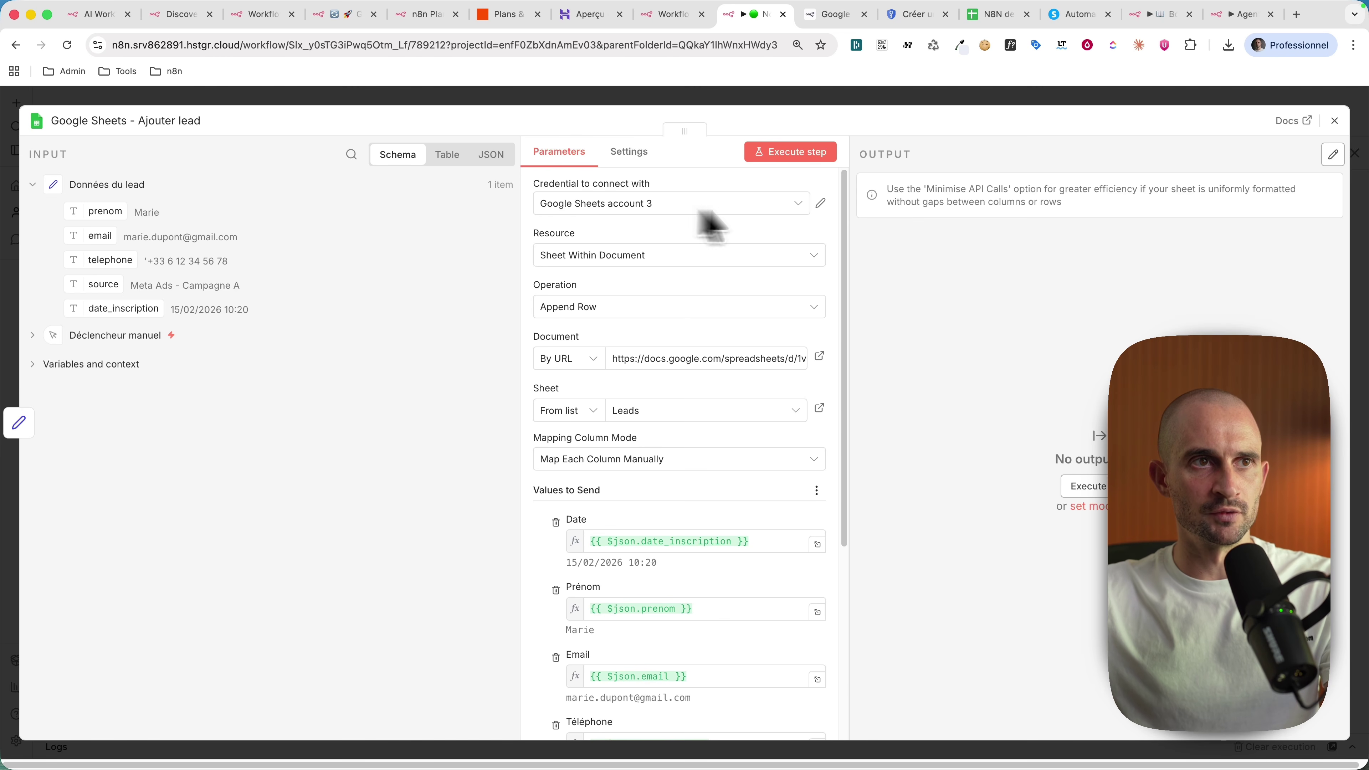
Step: Rename the credential after the Google account's e-mail address and save it
left_click(820, 203)
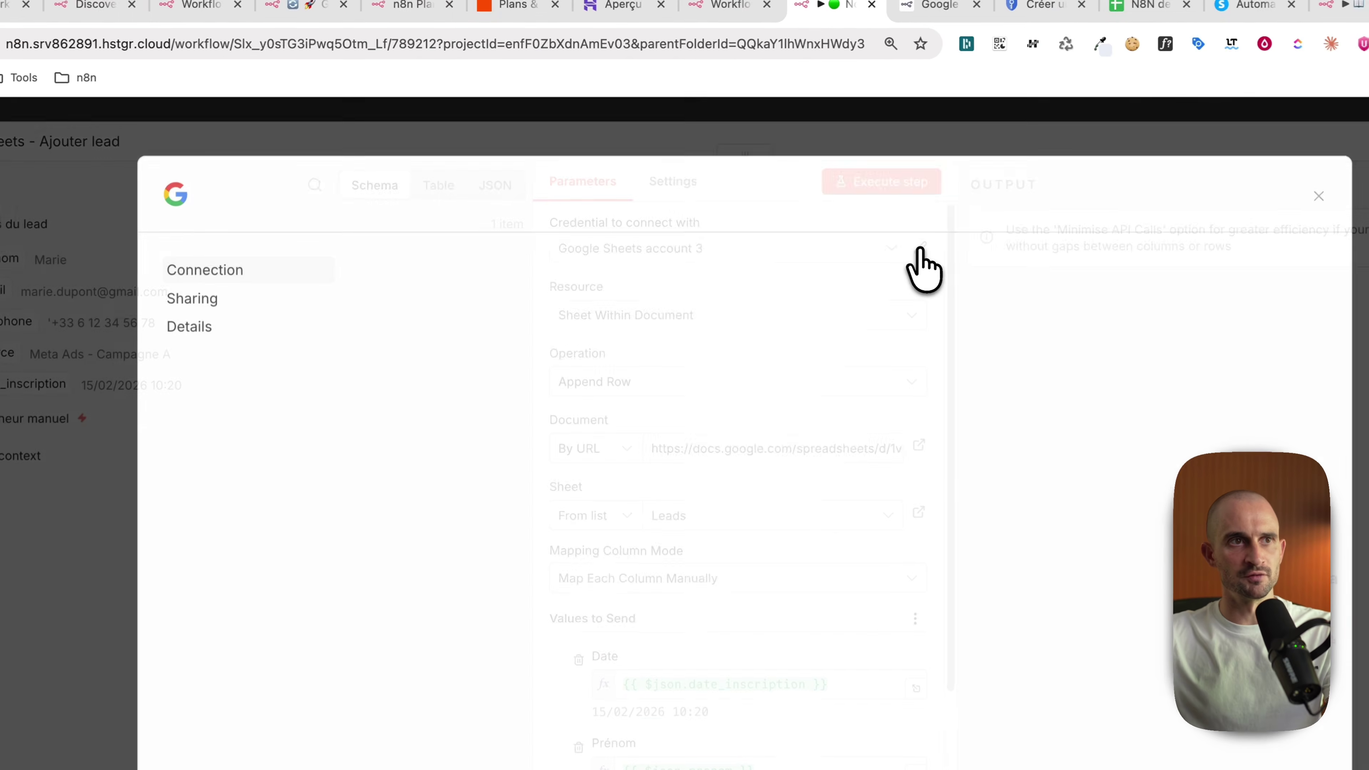
left_click(353, 205)
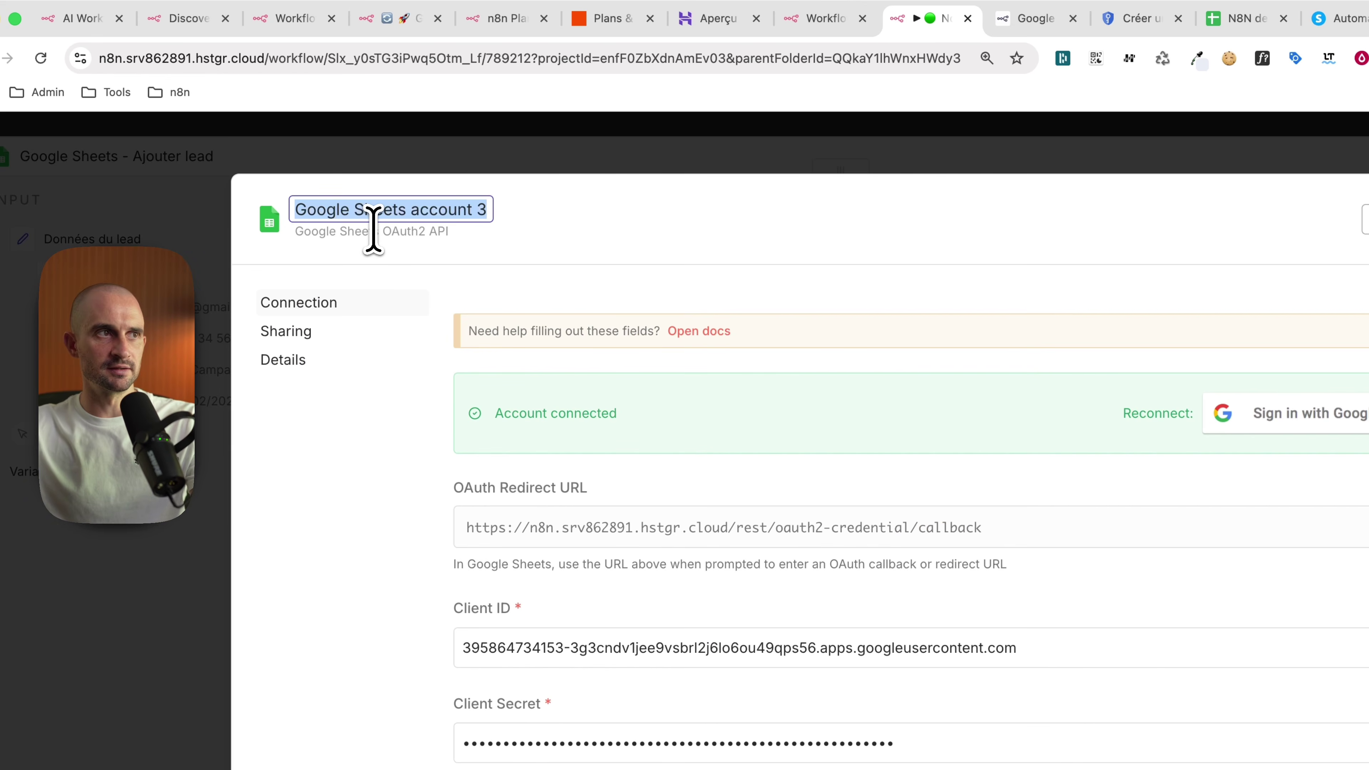
key("super+v")
left_click(718, 260)
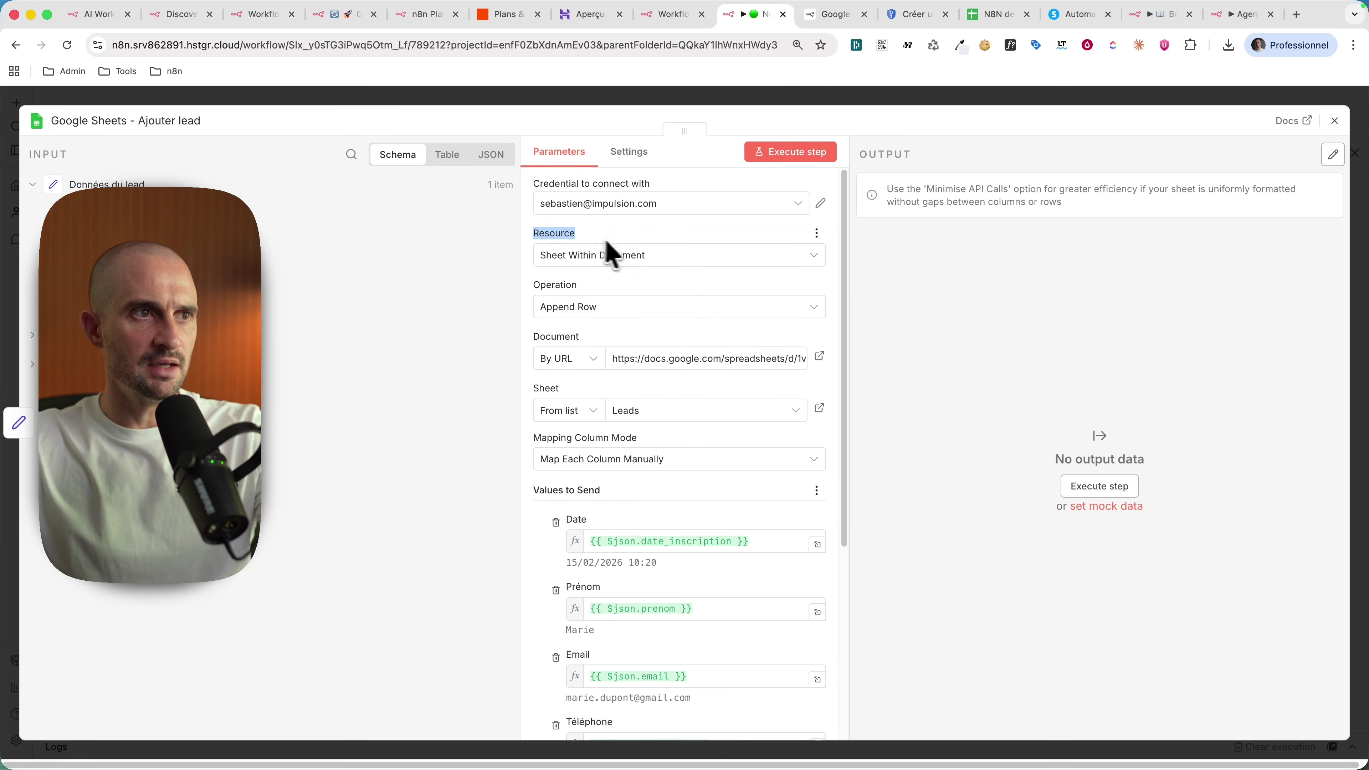
Step: Set the node's Resource to Sheet Within Document and Operation to Append Row
left_click(579, 259)
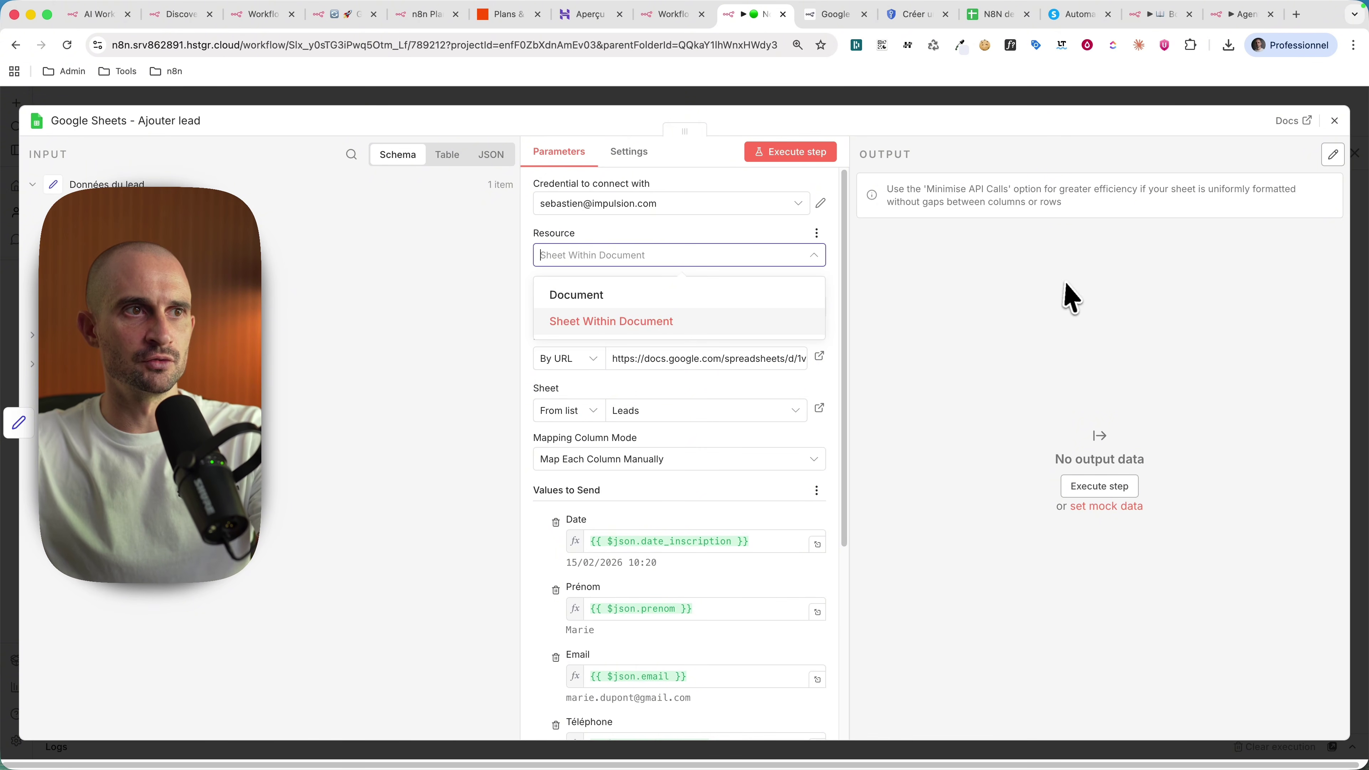
left_click(798, 321)
left_click(800, 306)
left_click(611, 310)
left_click(624, 311)
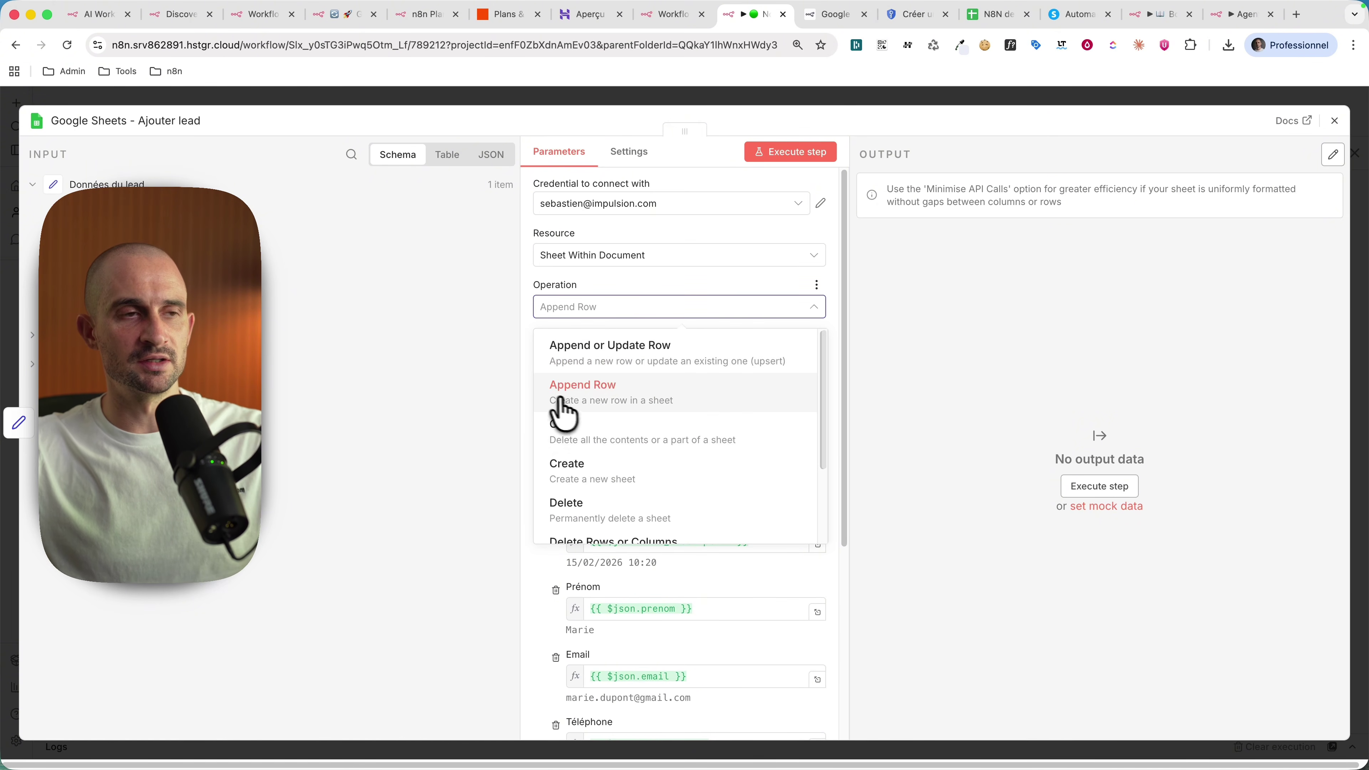
left_click(604, 399)
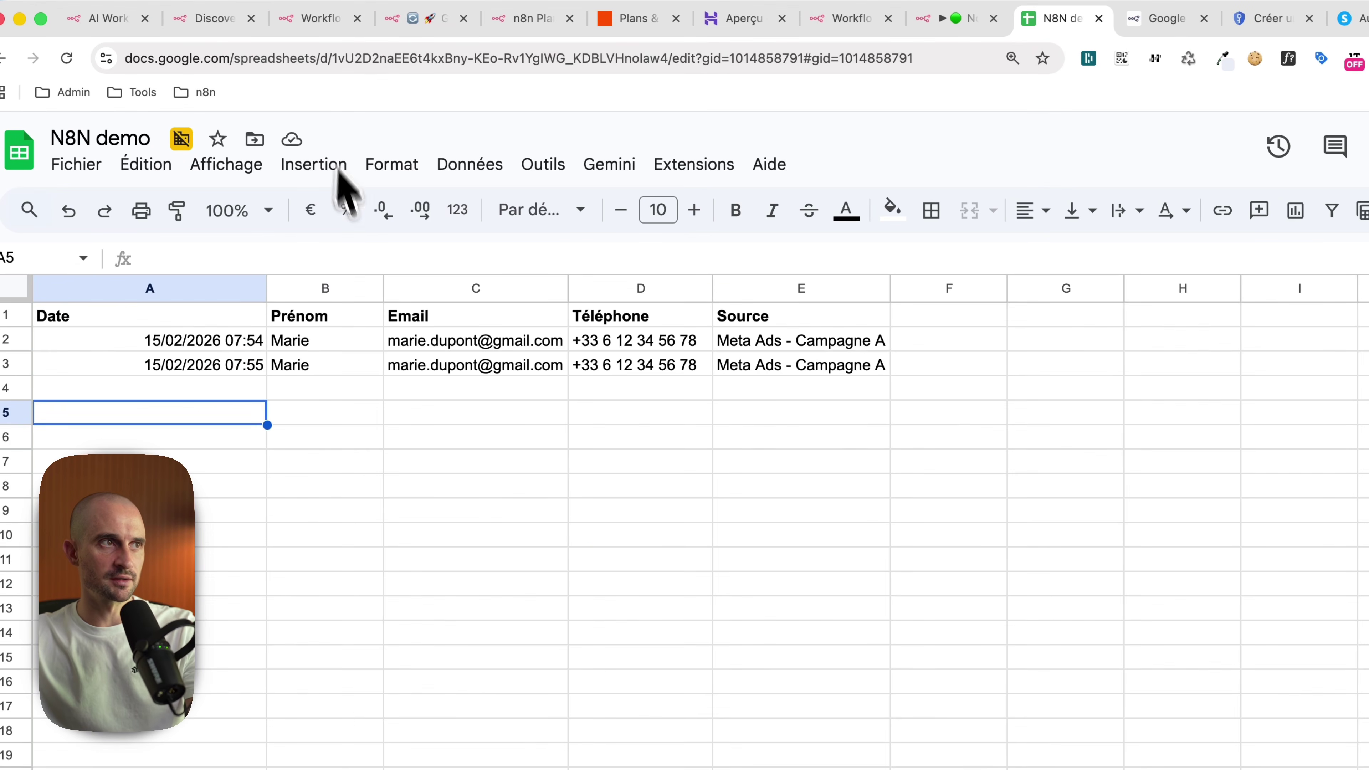
Step: Paste the N8N demo spreadsheet's URL into the Document field
left_click_drag(137, 320, 299, 315)
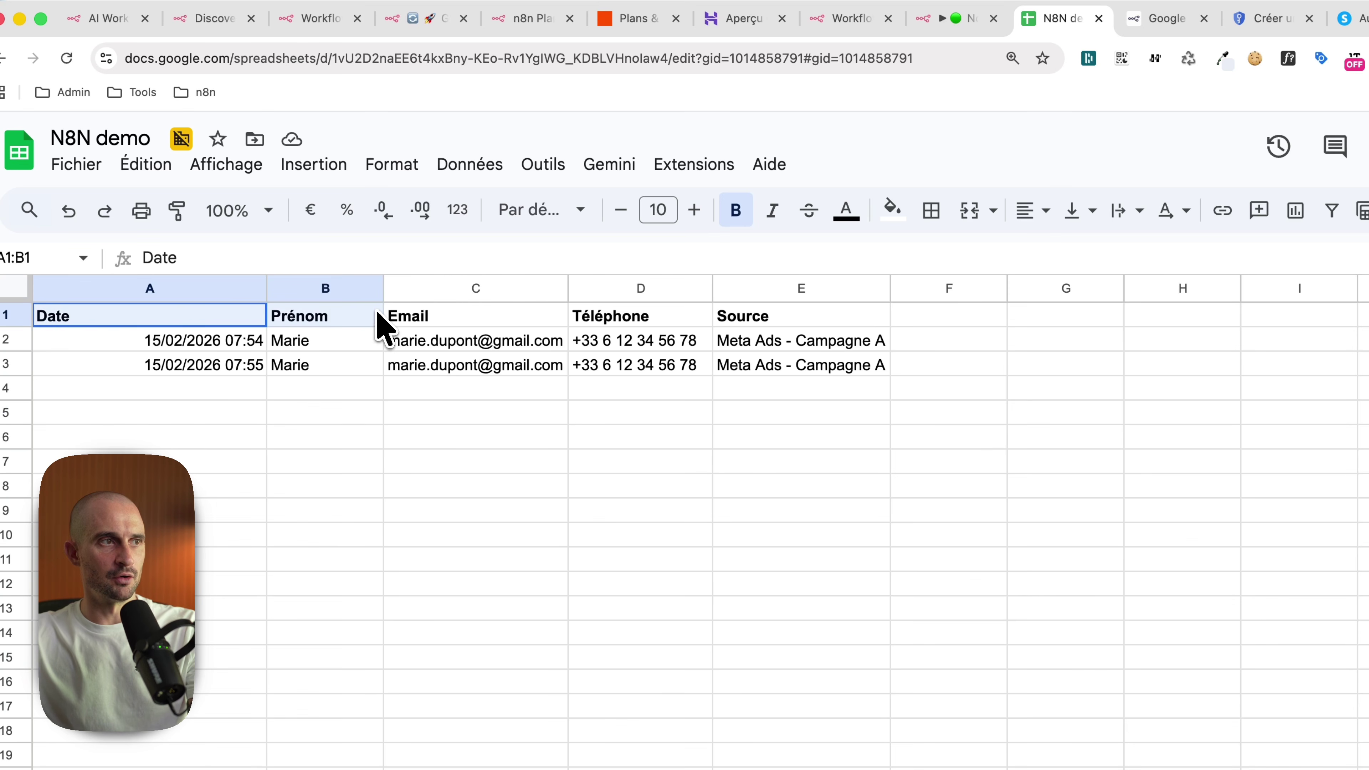
left_click(330, 318)
left_click(638, 319)
left_click(806, 318)
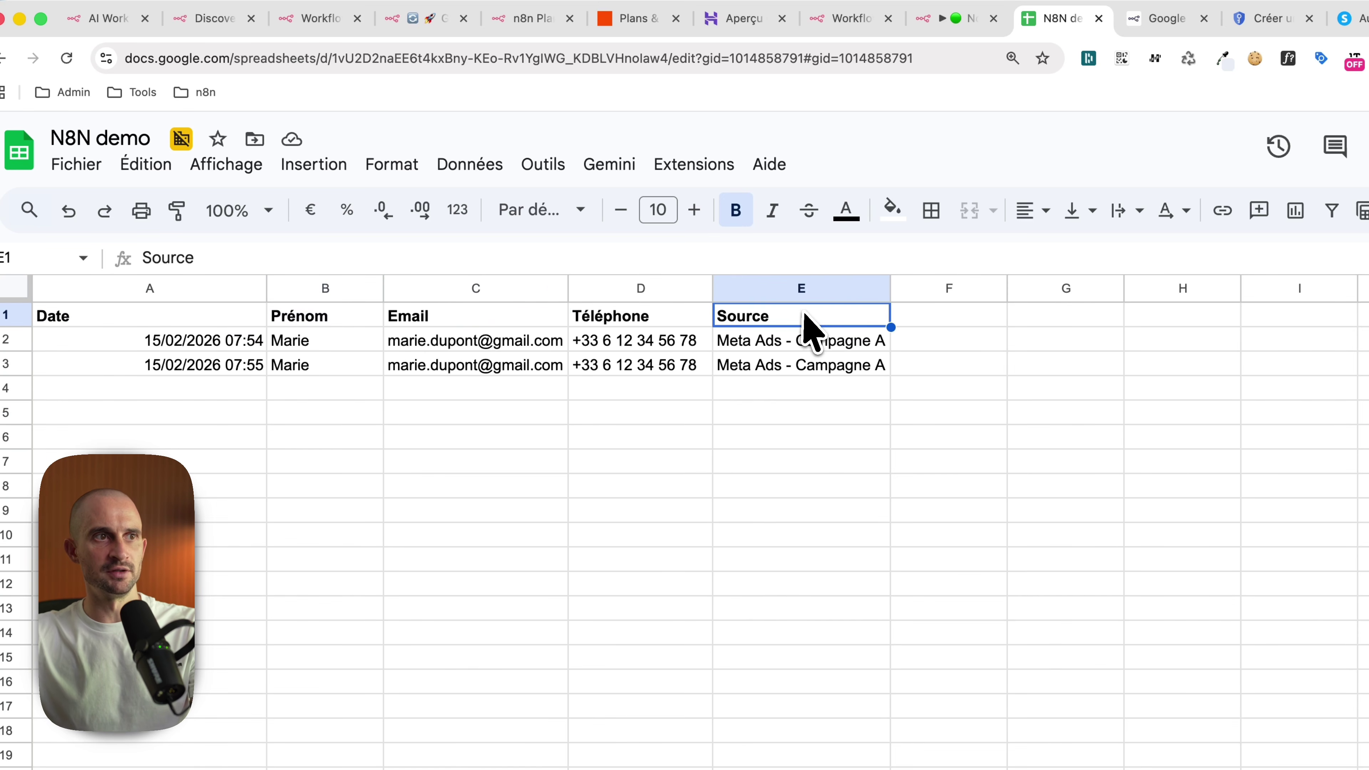
key("super+l")
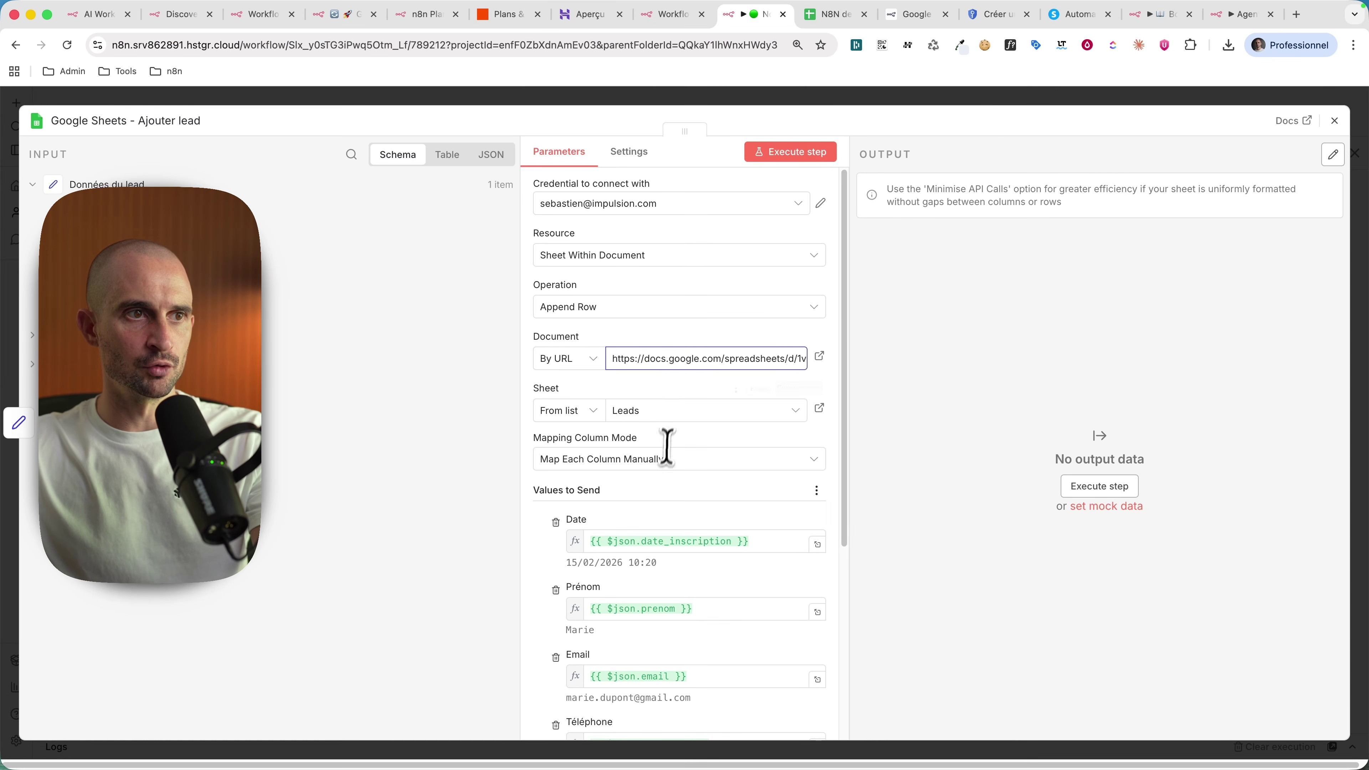
triple_click(676, 358)
key("super+v")
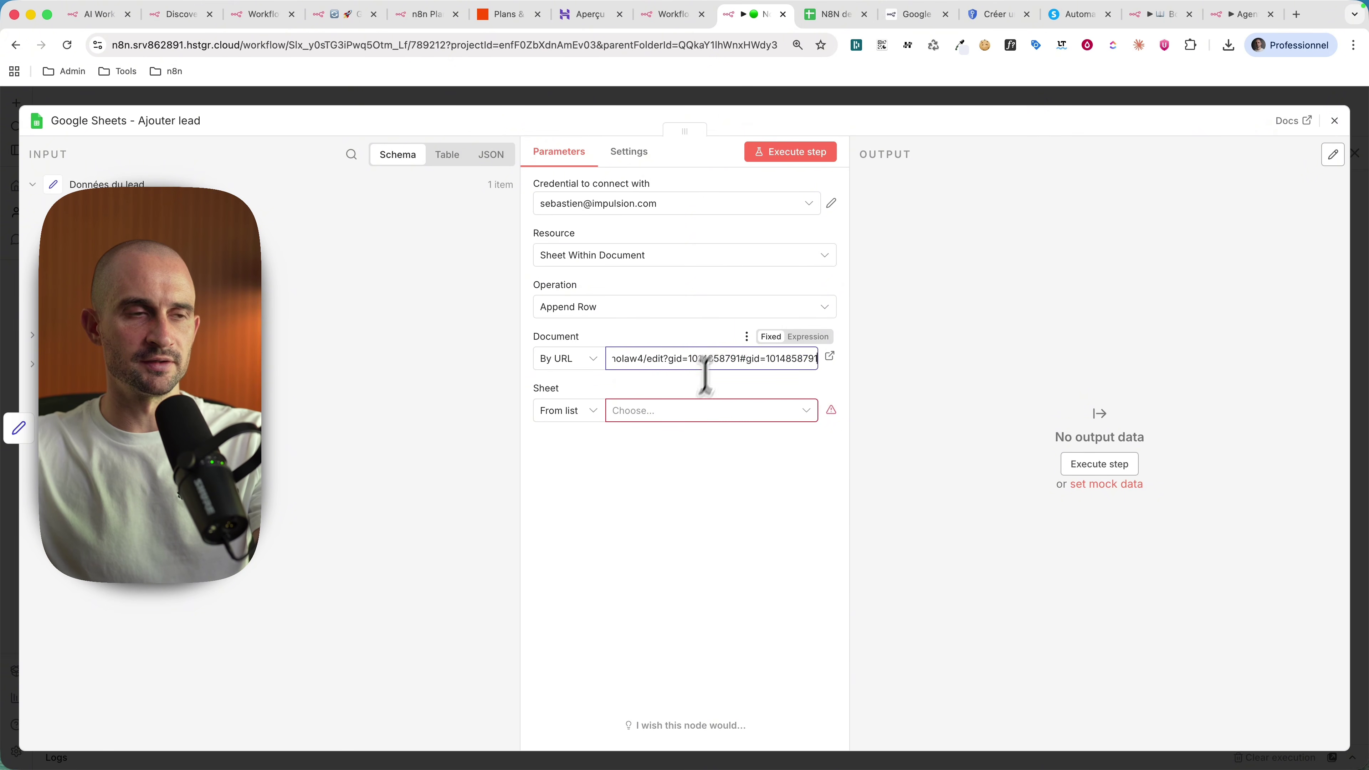
Step: Pick the Leads sheet and choose Map Each Column Manually
left_click(647, 413)
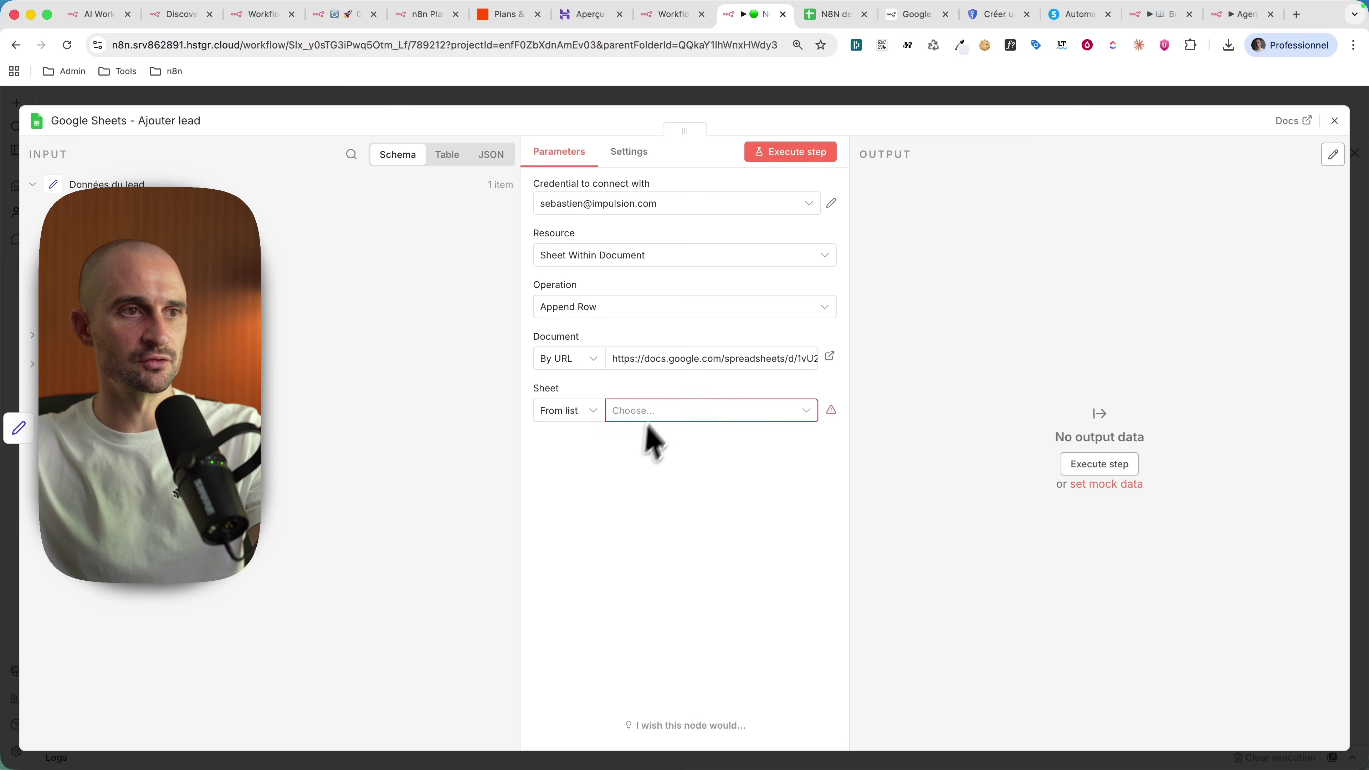
left_click(660, 411)
left_click(597, 442)
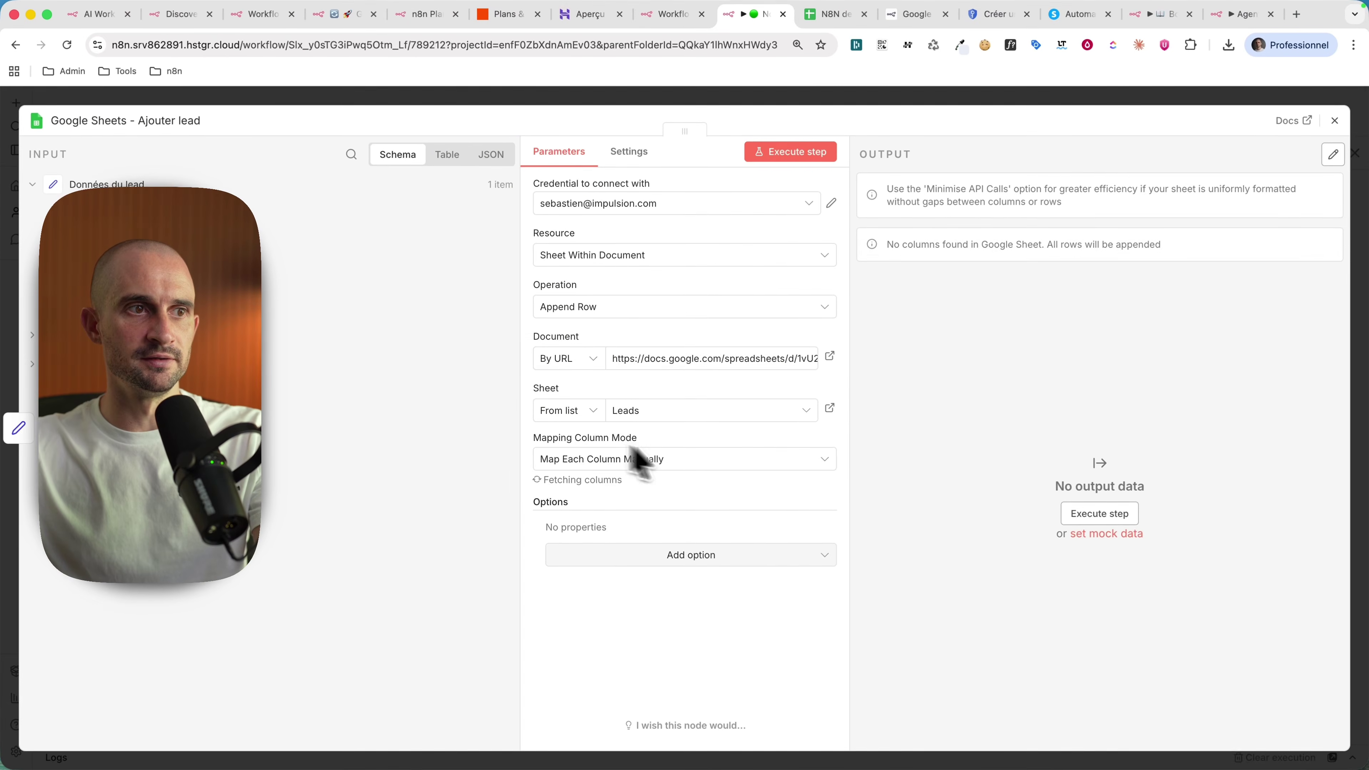
left_click(642, 459)
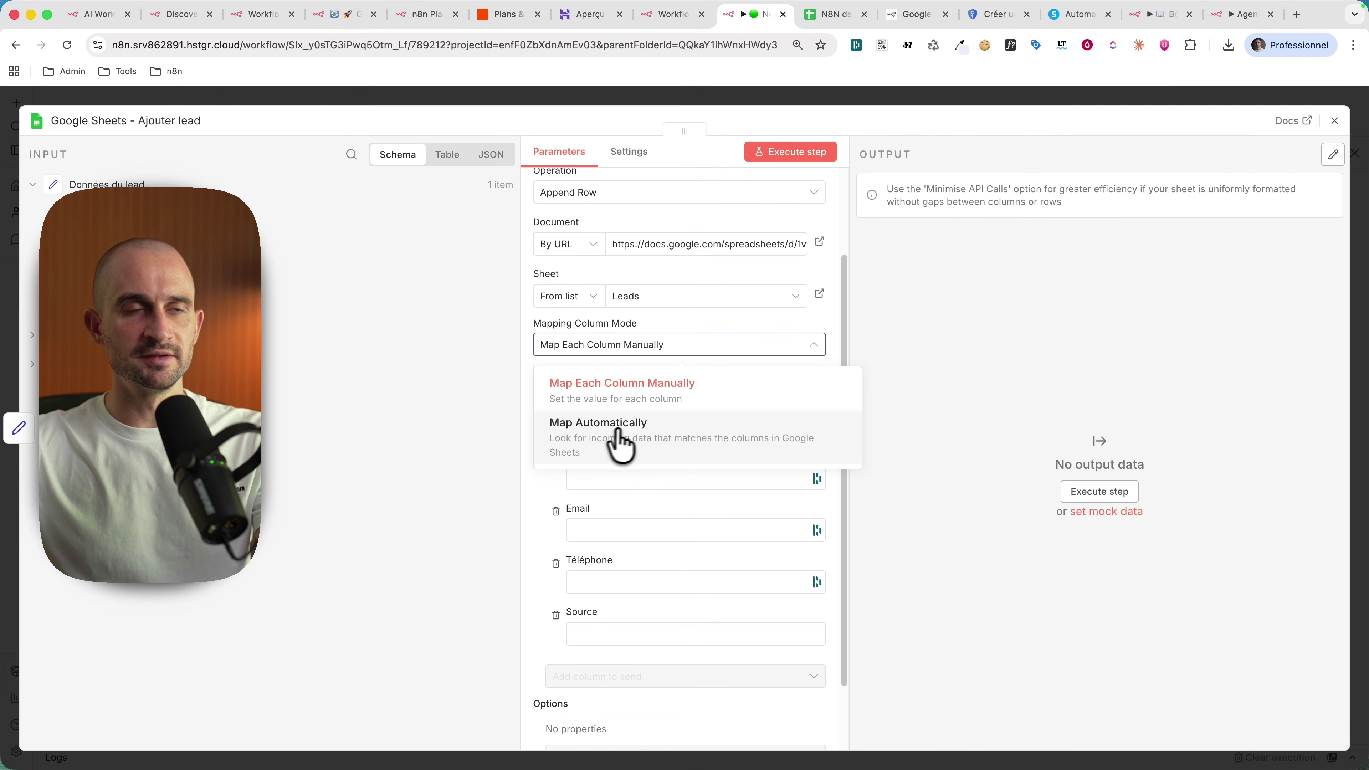
left_click(630, 399)
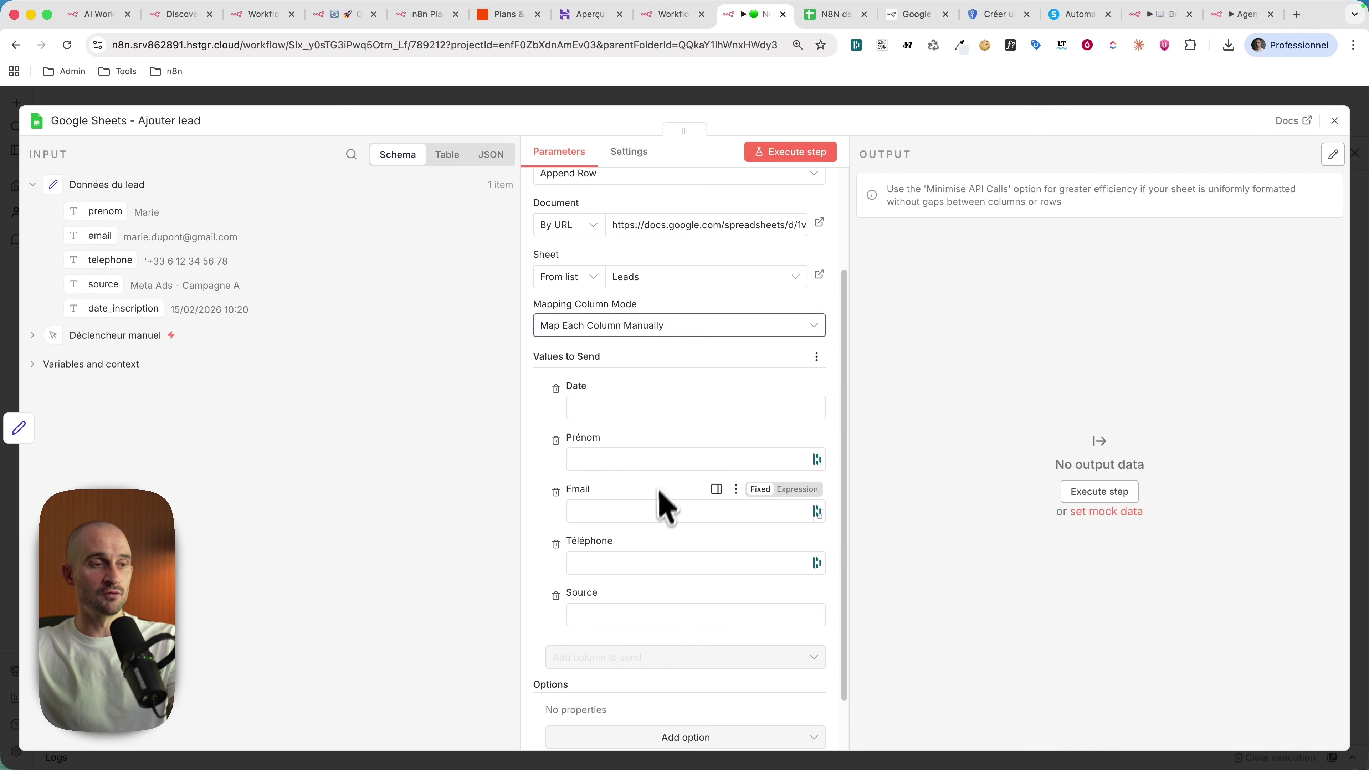
Step: Map the lead's prenom, email, telephone, source and date fields into the Prénom, Email, Téléphone, Source and Date columns
scroll(647, 453, "down", 2)
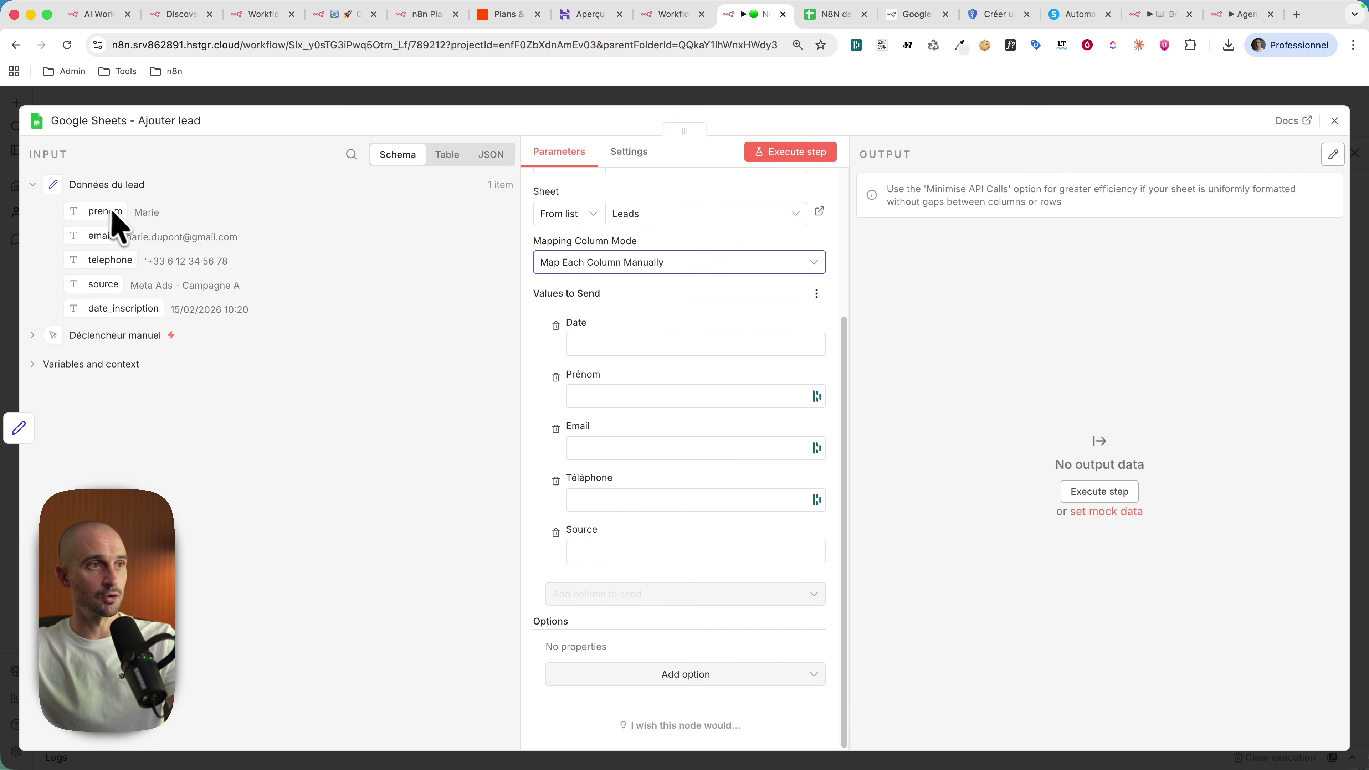
left_click_drag(123, 199, 612, 398)
left_click_drag(130, 240, 621, 456)
left_click_drag(105, 260, 603, 532)
left_click_drag(89, 279, 637, 596)
left_click_drag(130, 318, 657, 345)
scroll(700, 389, "up", 1)
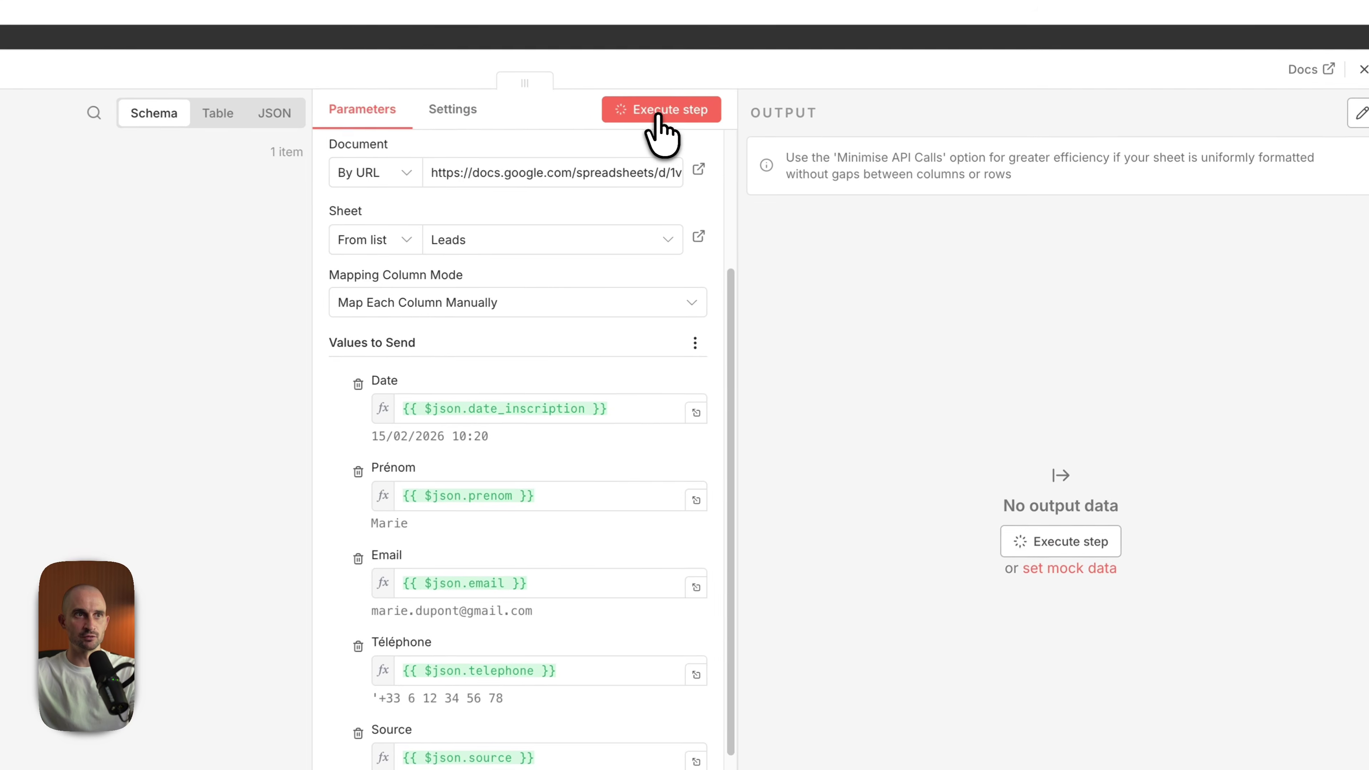
Step: Execute the step and check the Source and Date values in the output
left_click(788, 154)
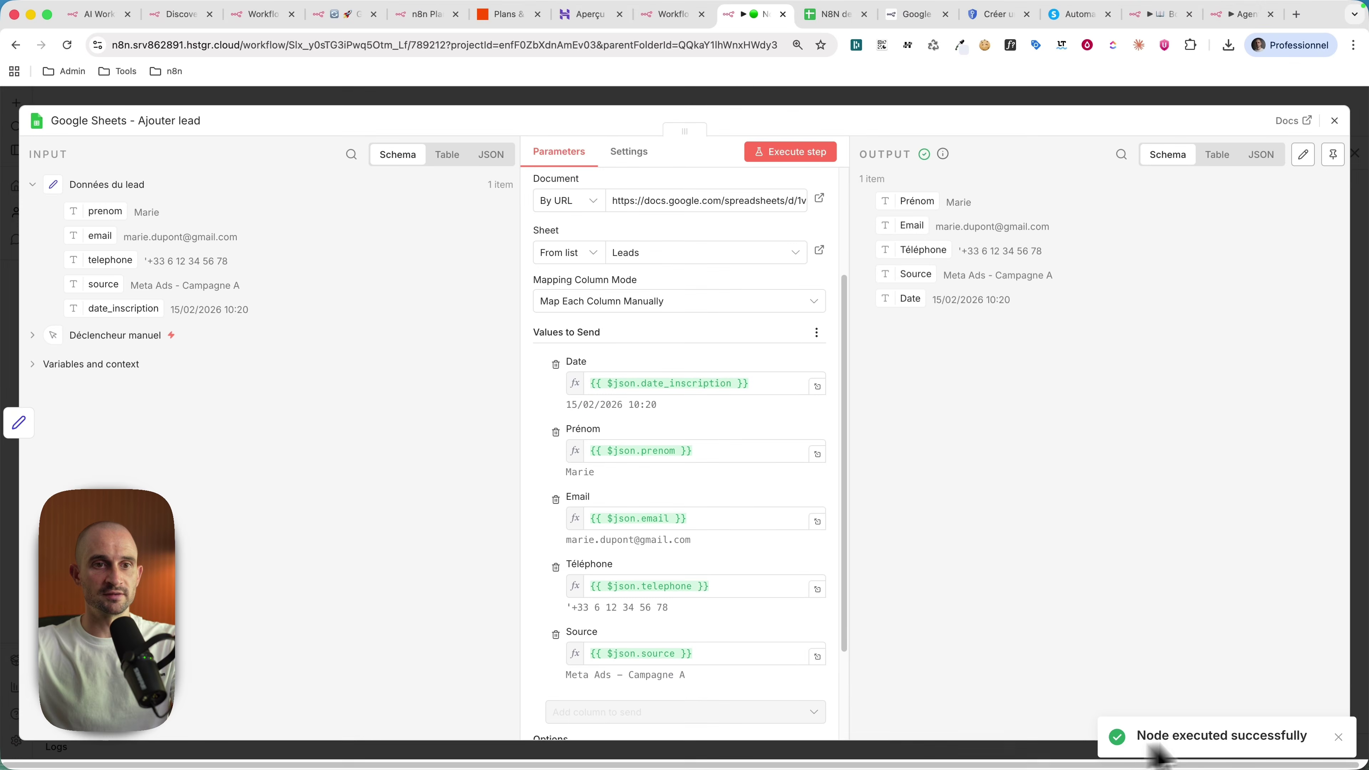
left_click_drag(1051, 310, 953, 270)
left_click(873, 189)
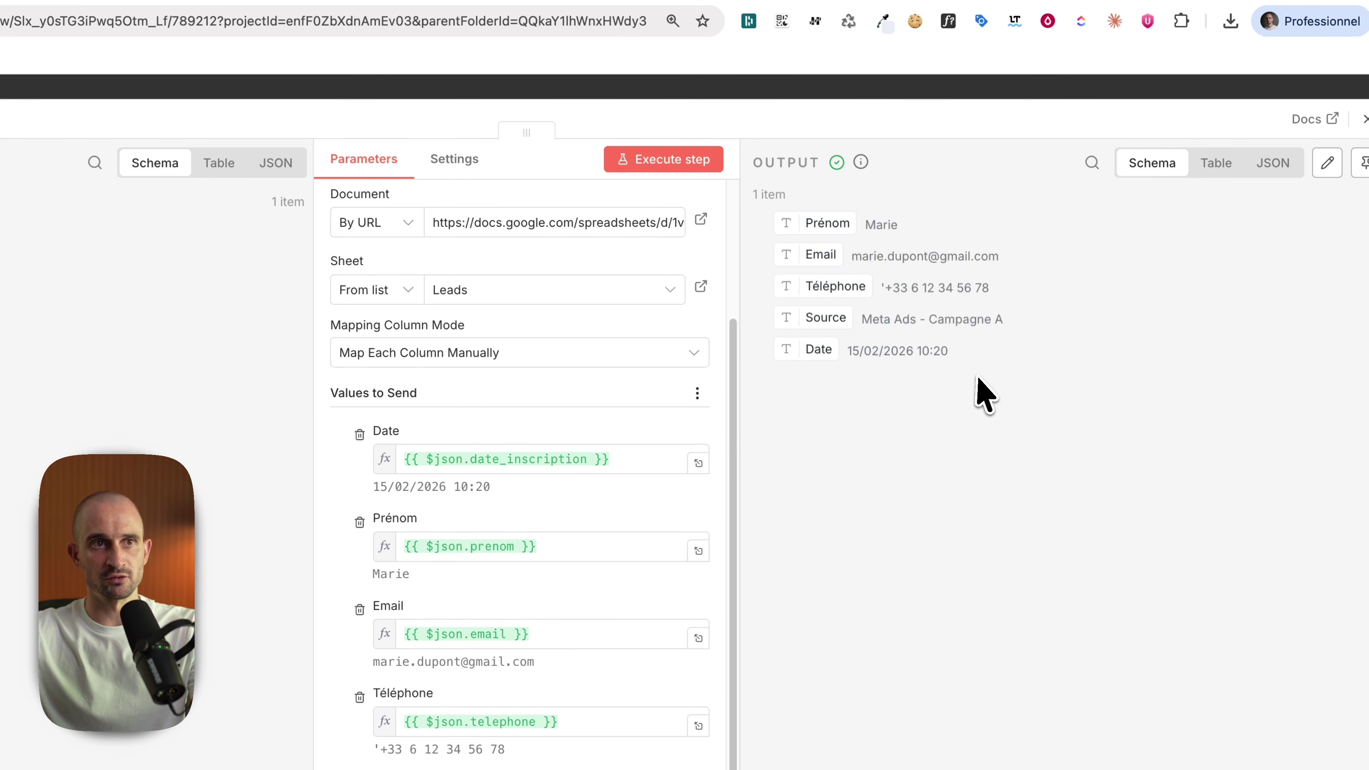
Step: Check that row 4 of the Leads sheet holds the 15/02/2026 10:20 lead, then return to n8n
key("ctrl+Tab")
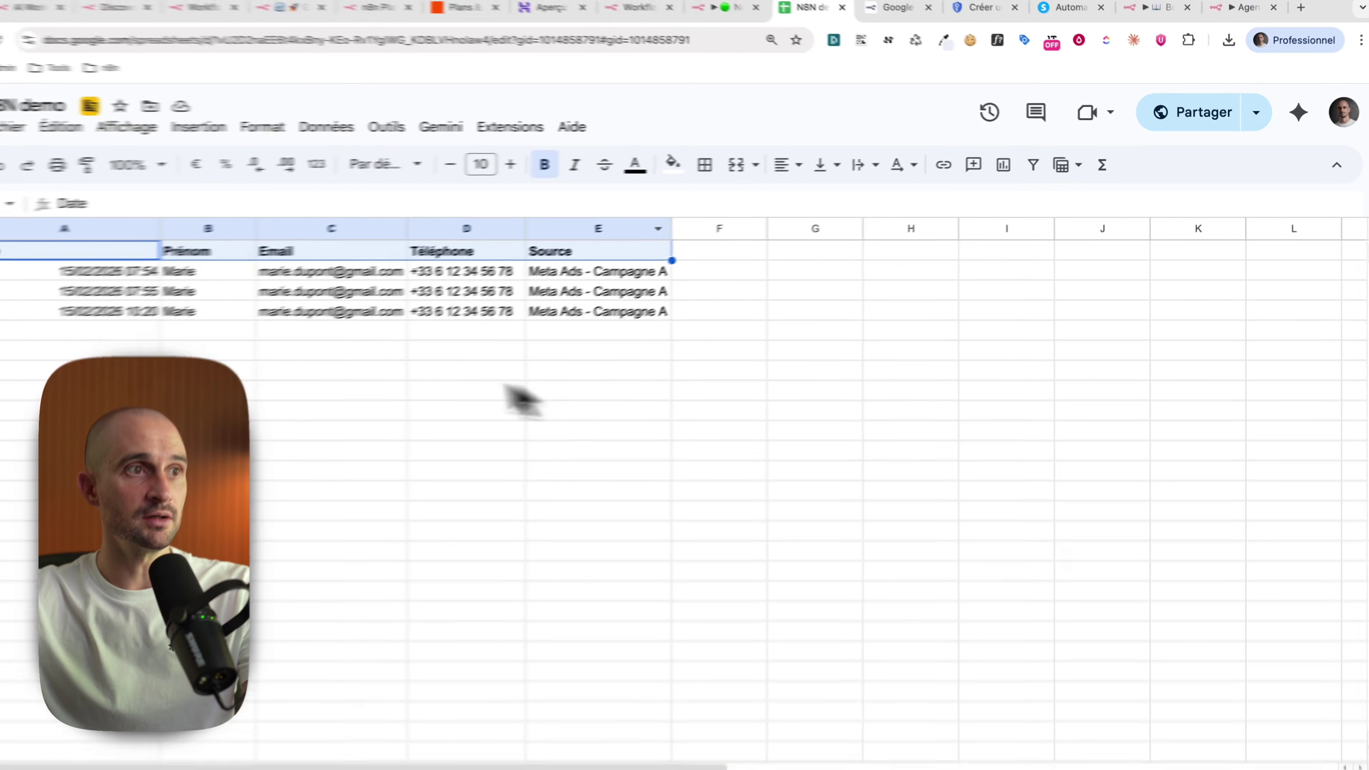
left_click_drag(162, 302, 599, 357)
key("ctrl+shift+Tab")
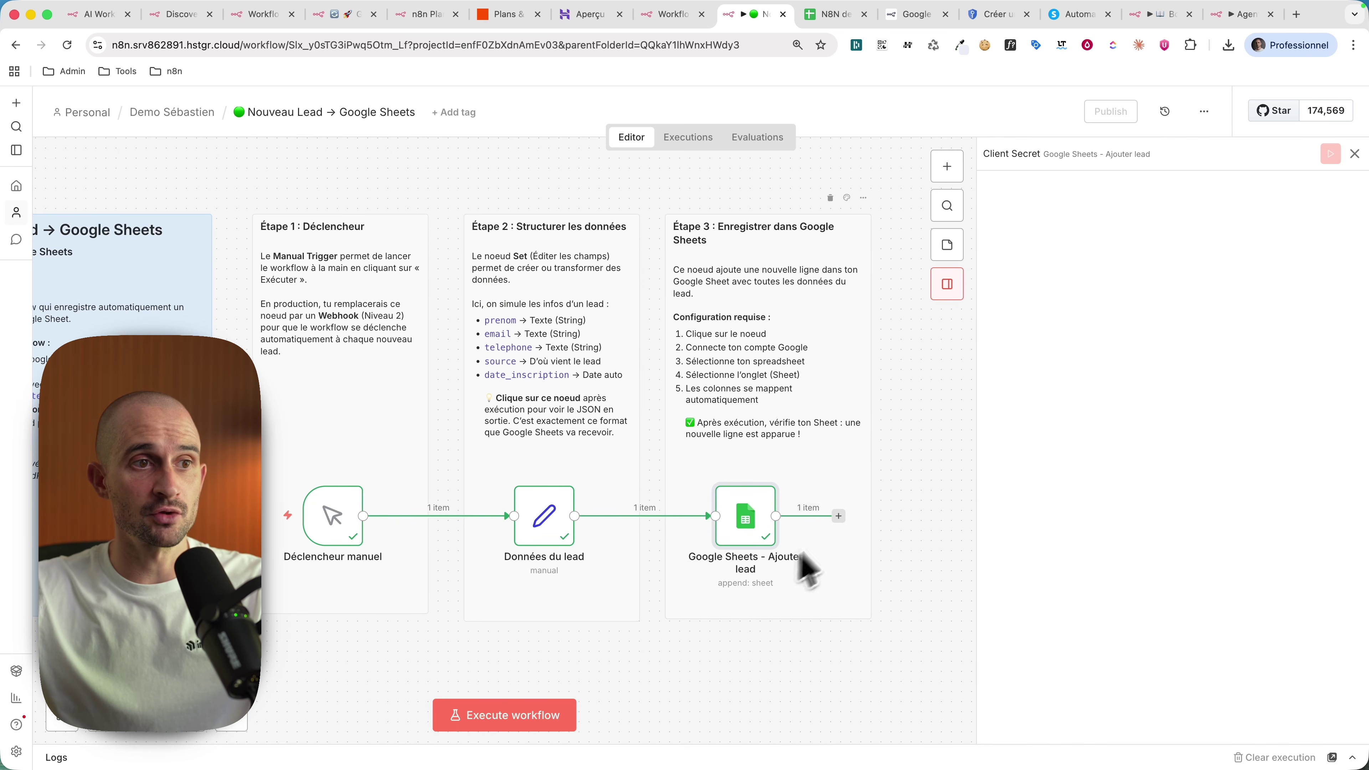
scroll(766, 561, "right", 3)
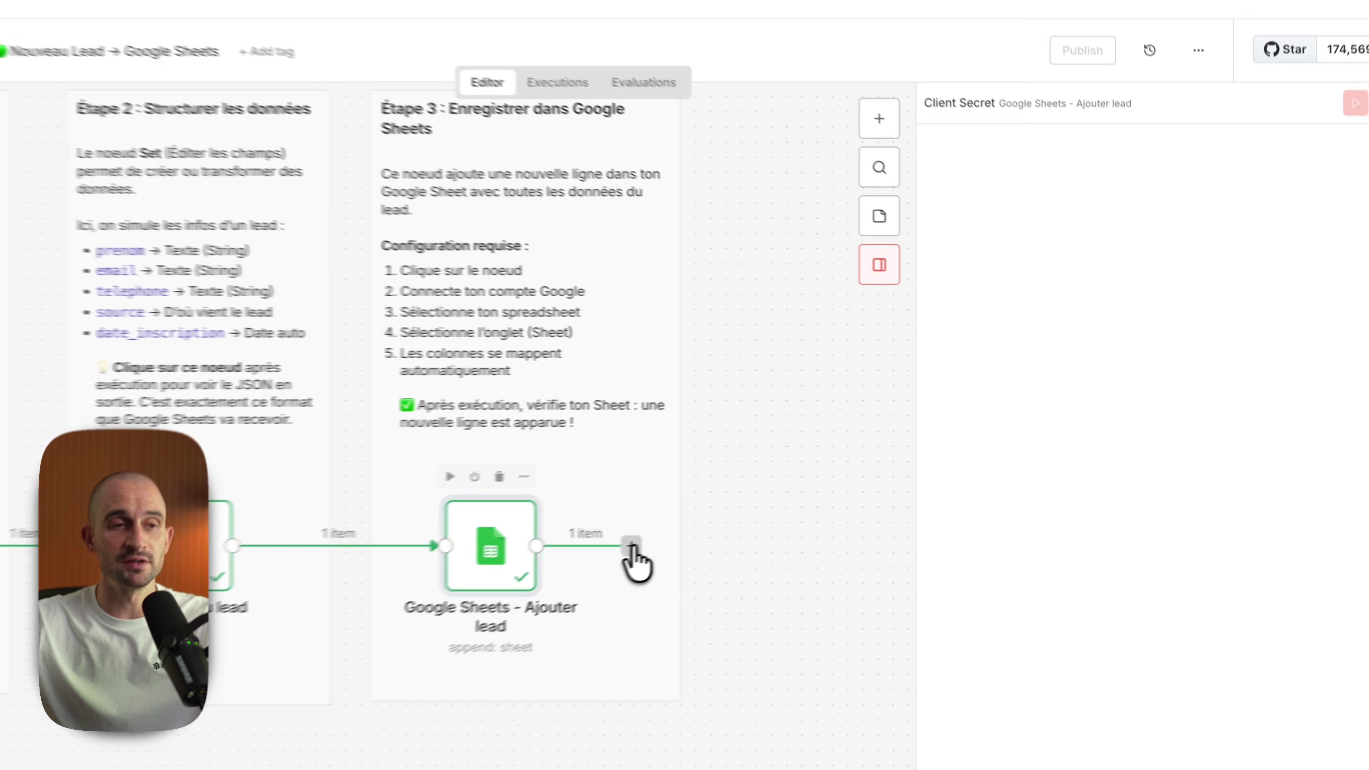
left_click(747, 515)
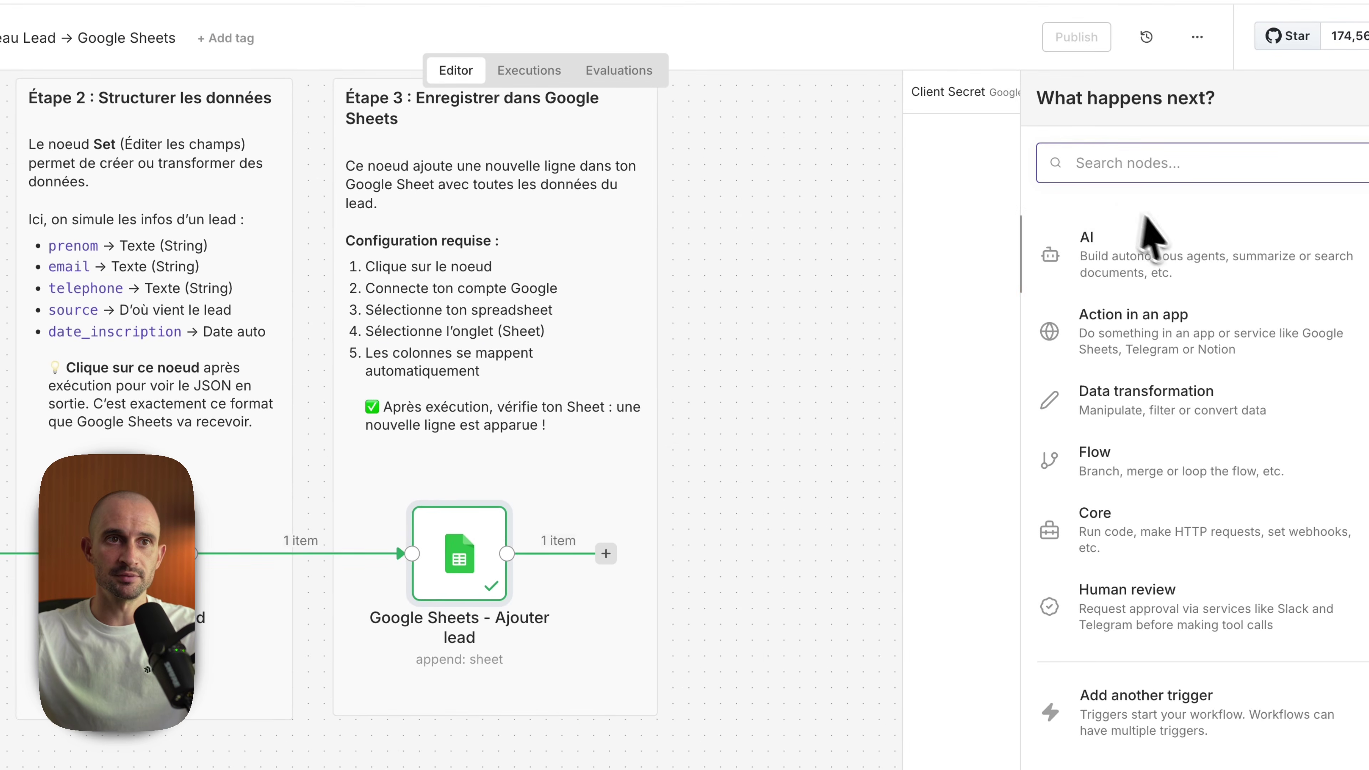
type("agent")
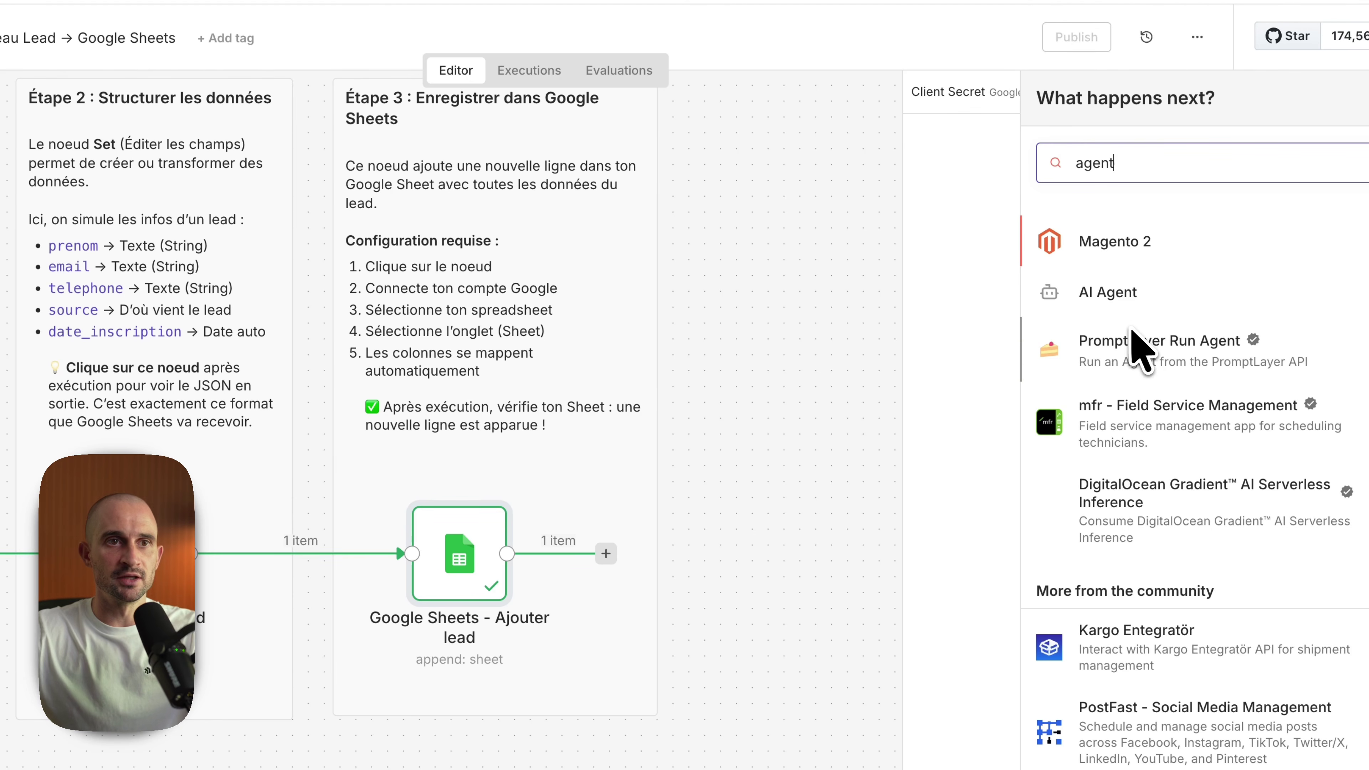
type("gemin")
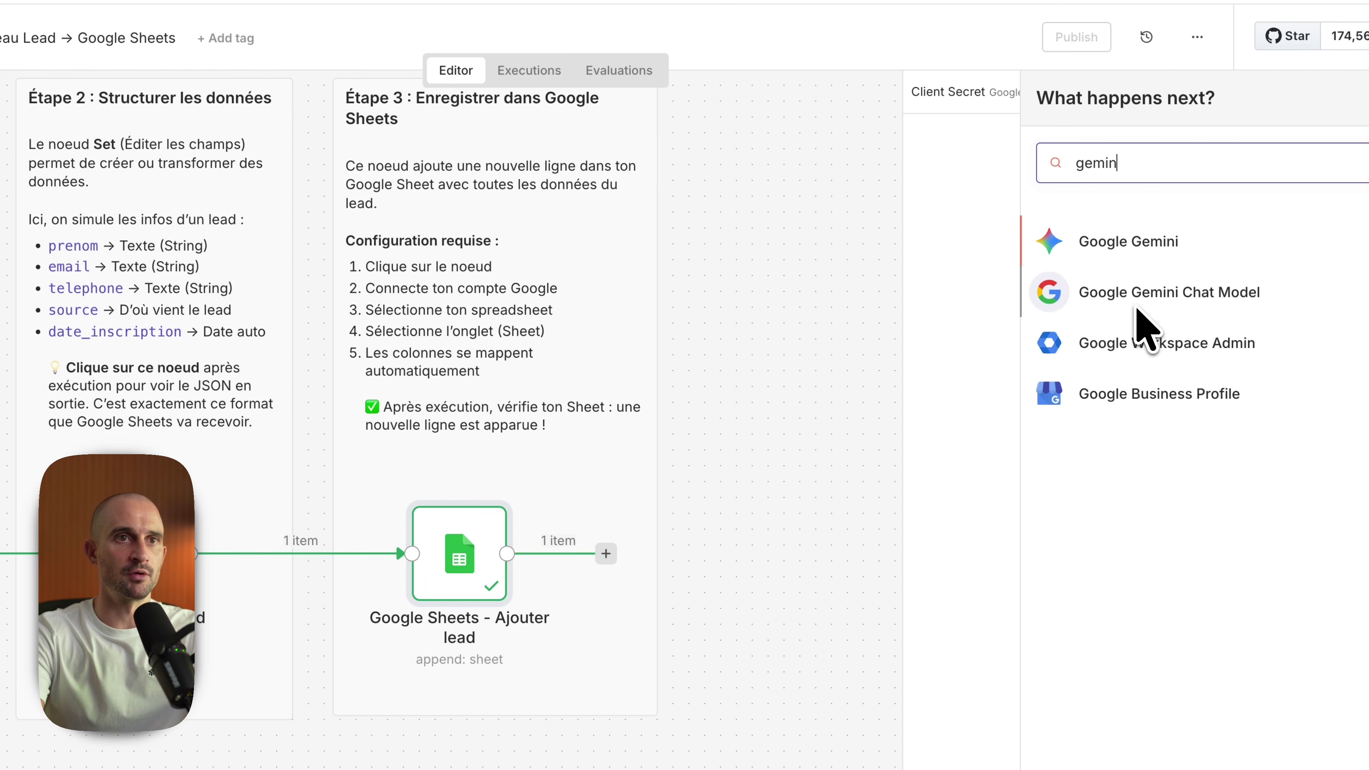
type("gmail")
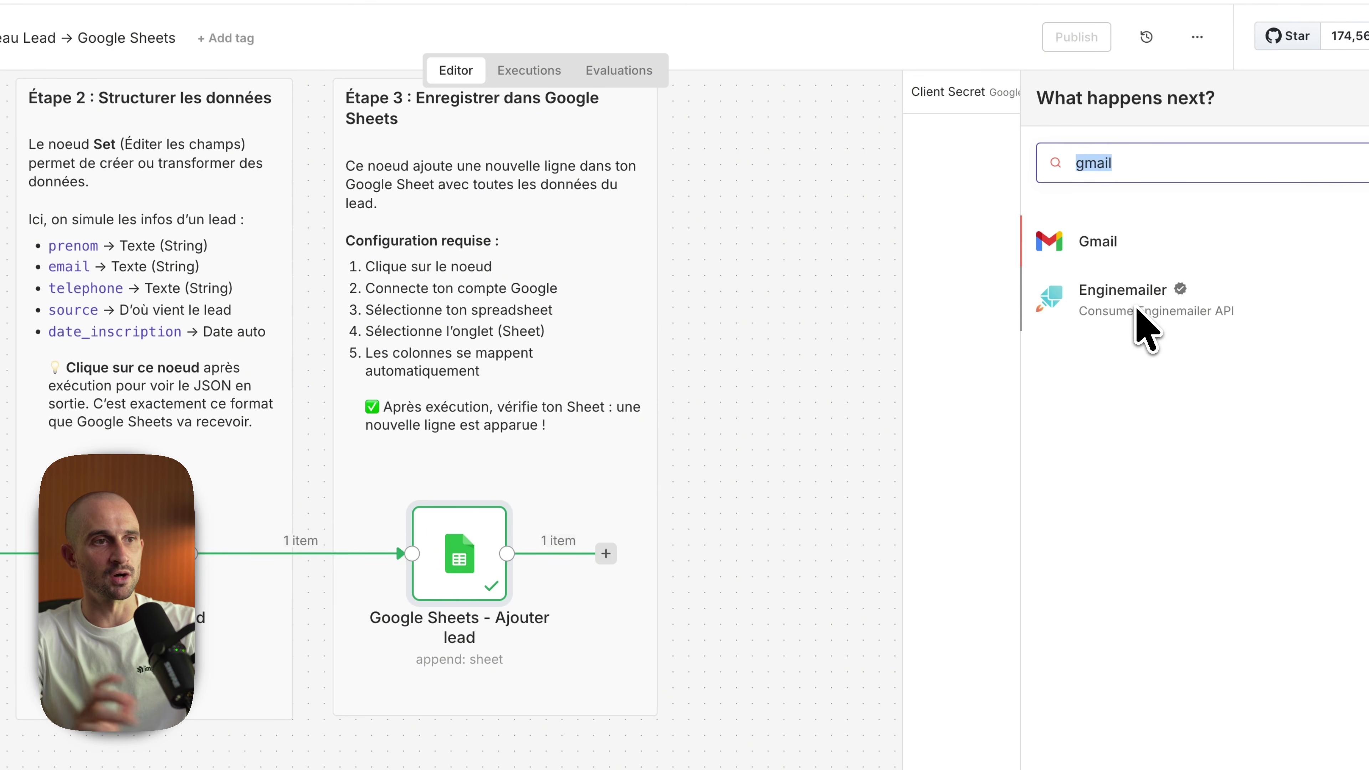
key("Escape")
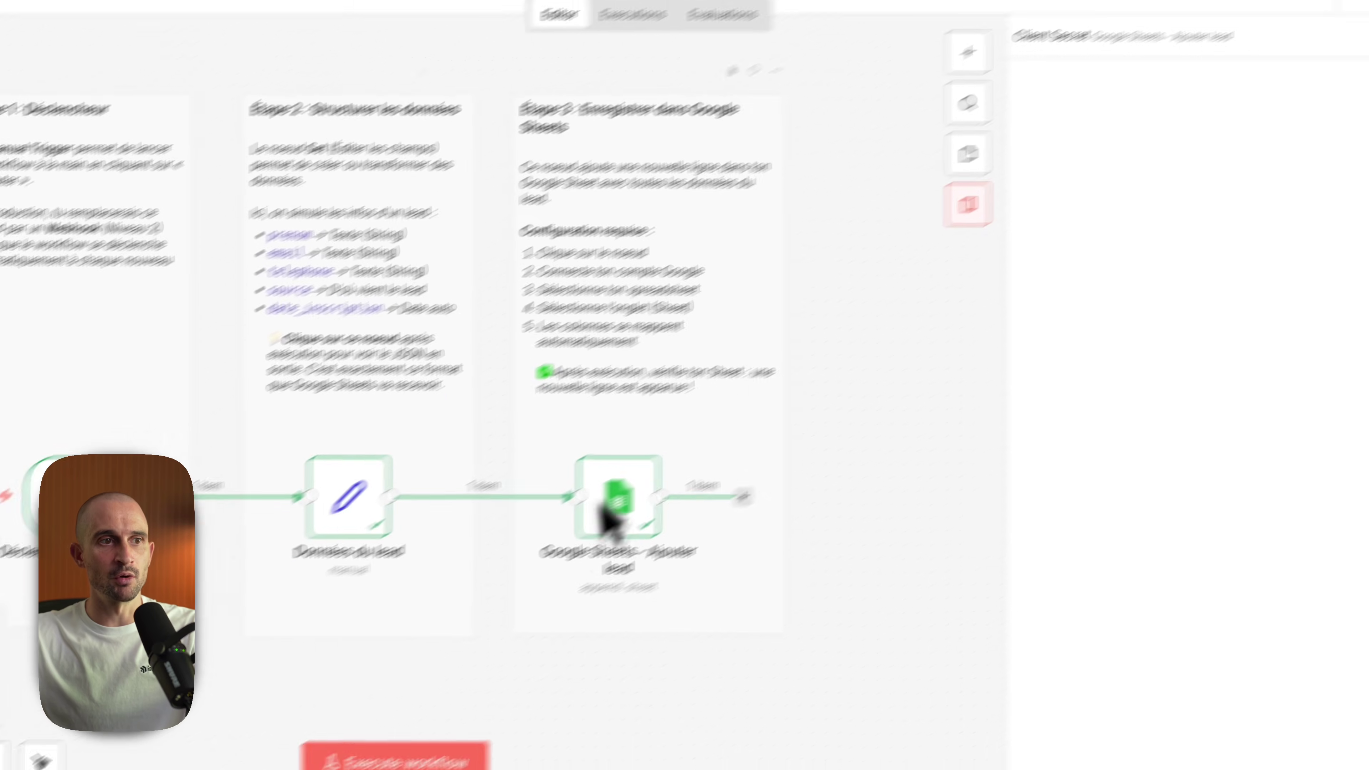
scroll(425, 454, "down", 3)
scroll(465, 452, "up", 5)
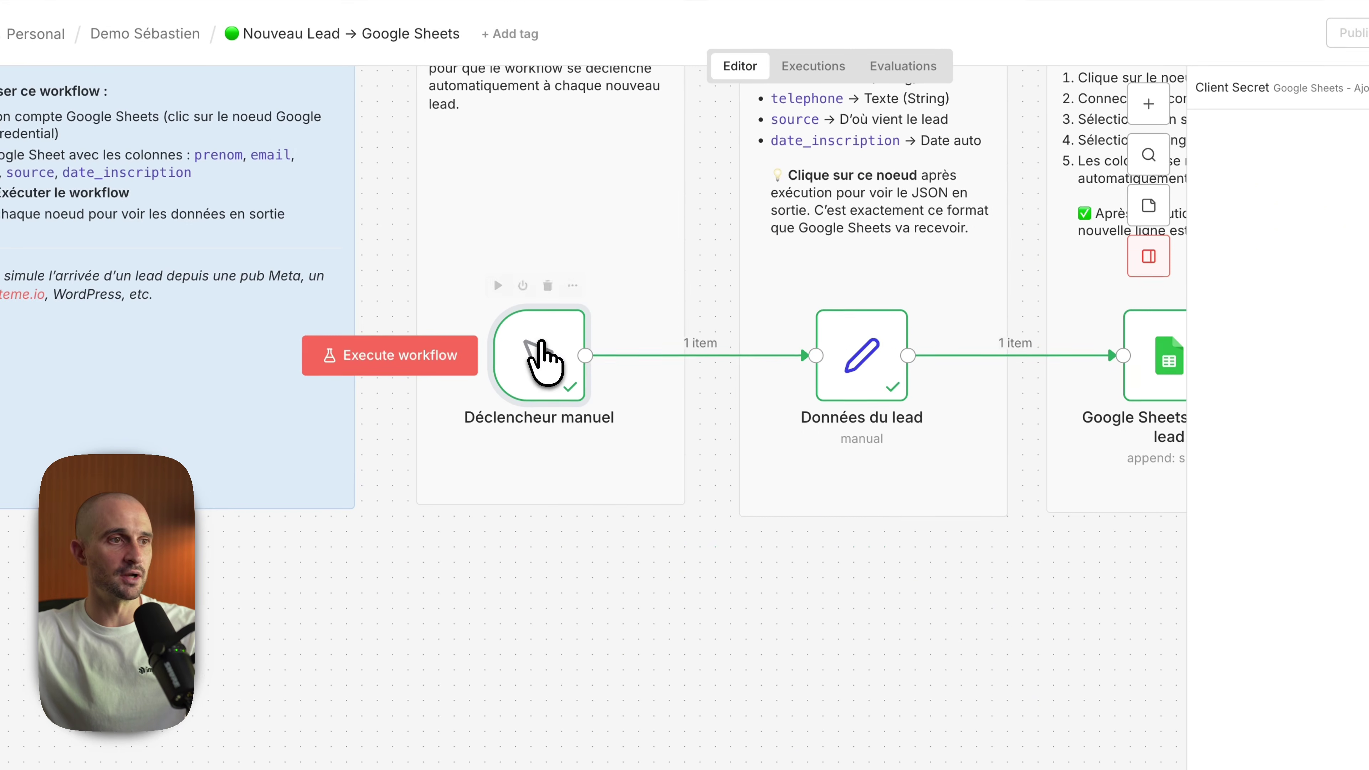
mouse_move(541, 345)
left_mouse_down()
mouse_move(555, 345)
mouse_move(540, 345)
left_mouse_up()
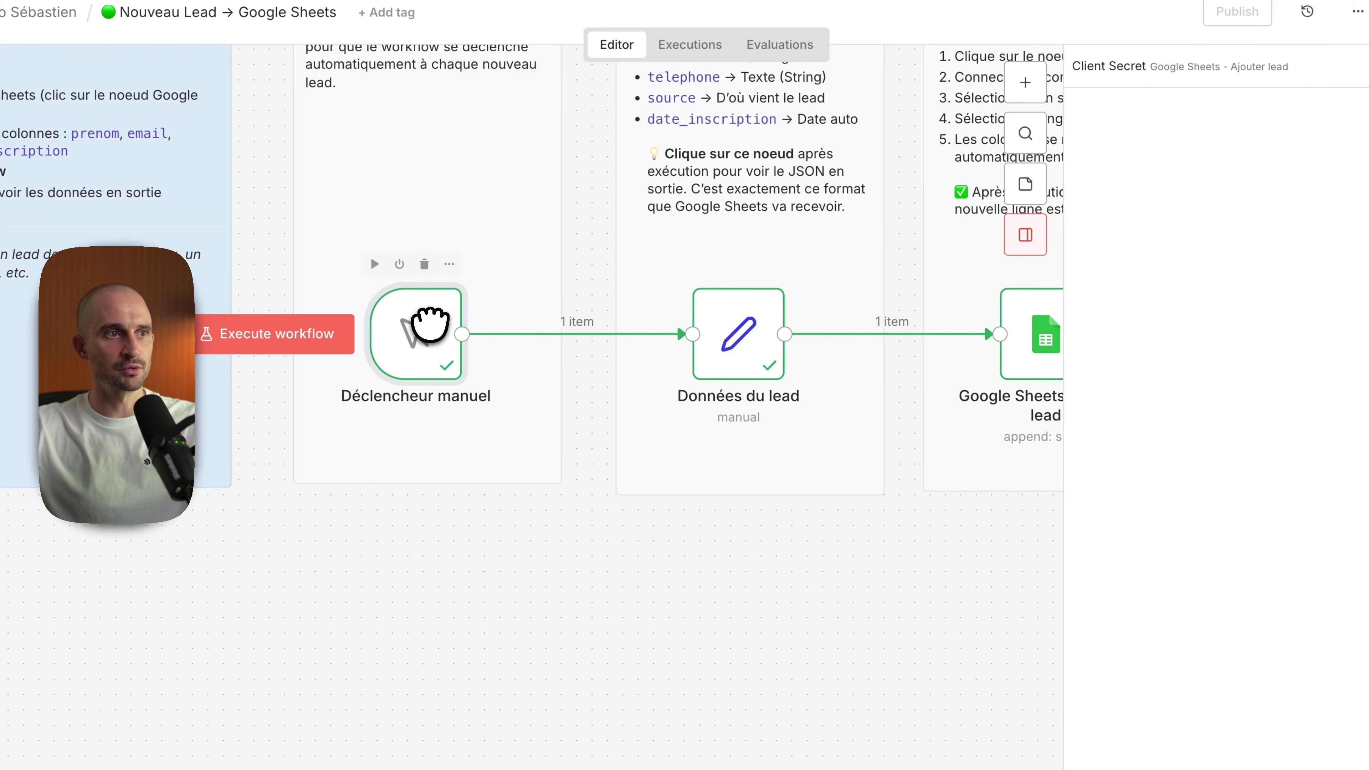
Step: Delete the Déclencheur manuel trigger and browse the trigger list, searching app events for 'System'
left_click(424, 264)
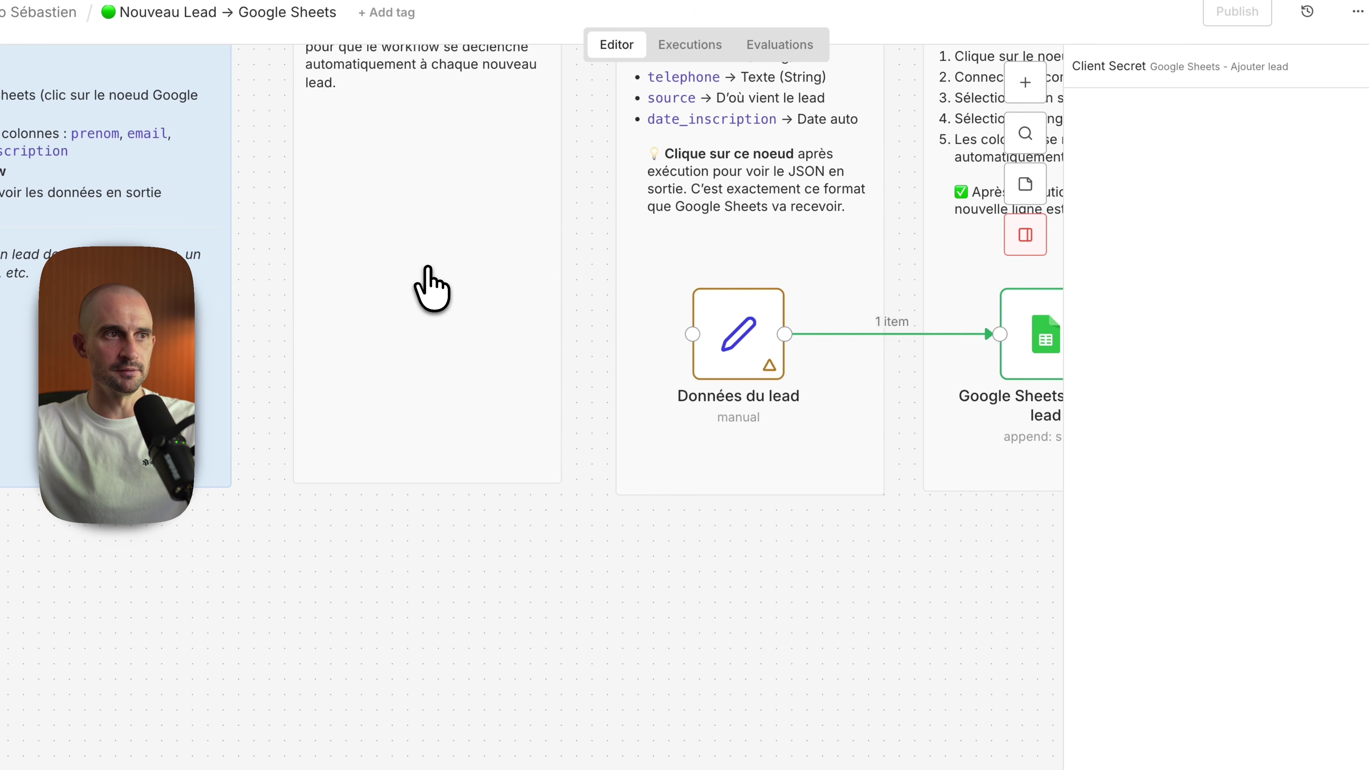
key("Tab")
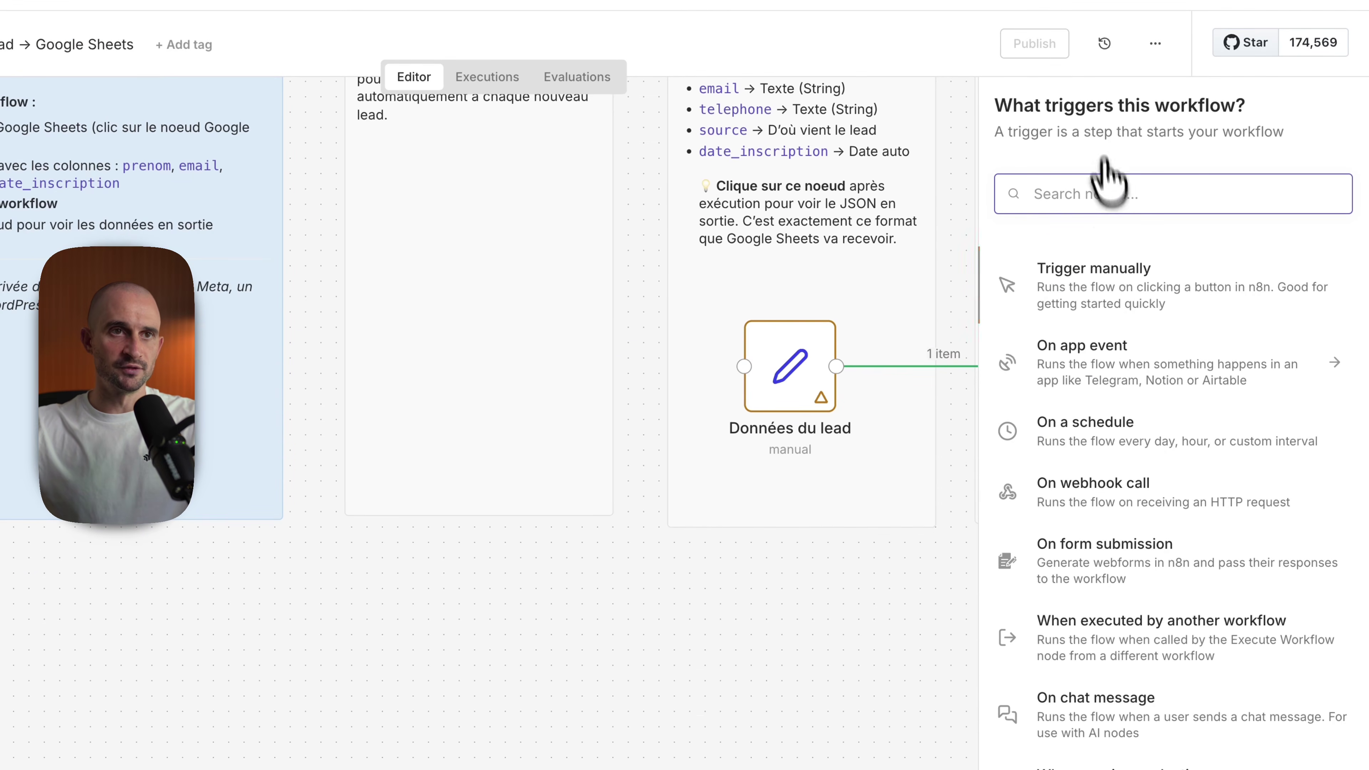
left_click(1113, 375)
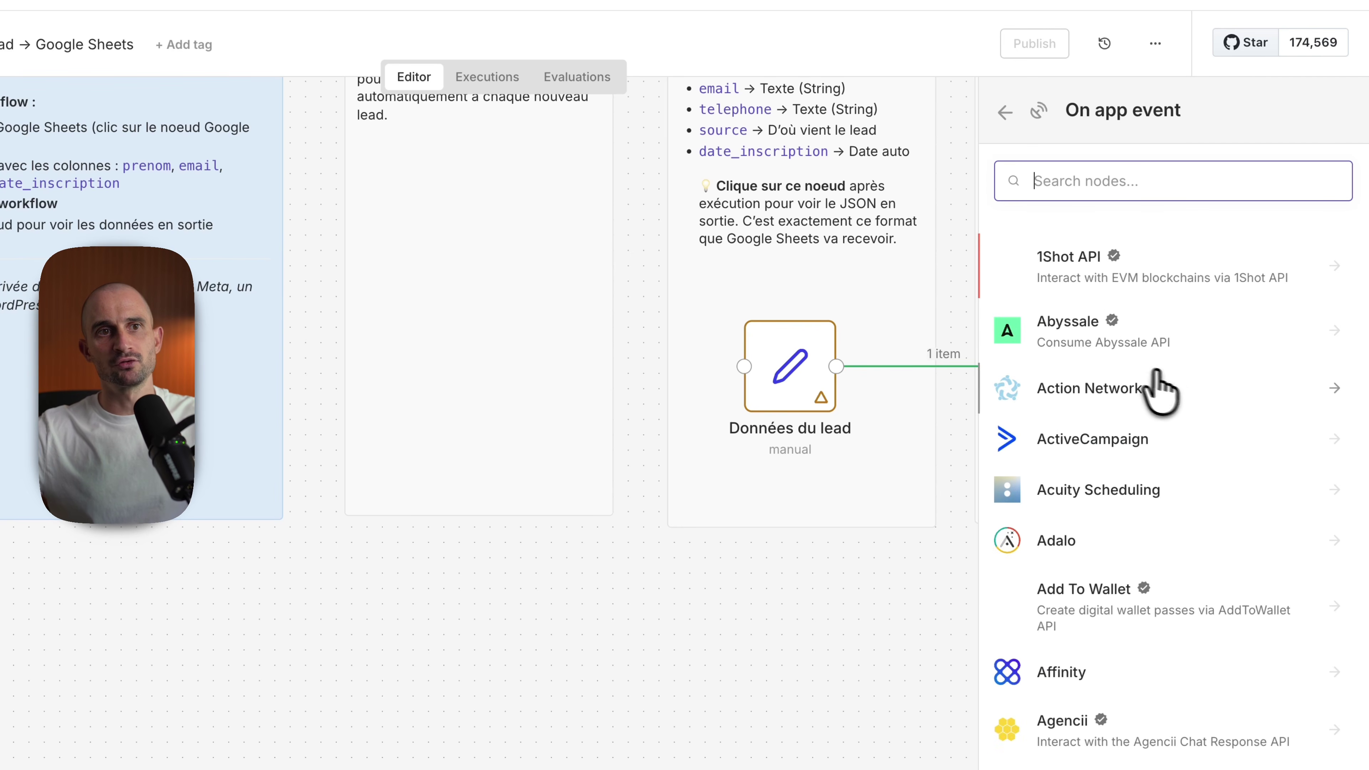
scroll(1162, 398, "down", 15)
scroll(1201, 701, "up", 15)
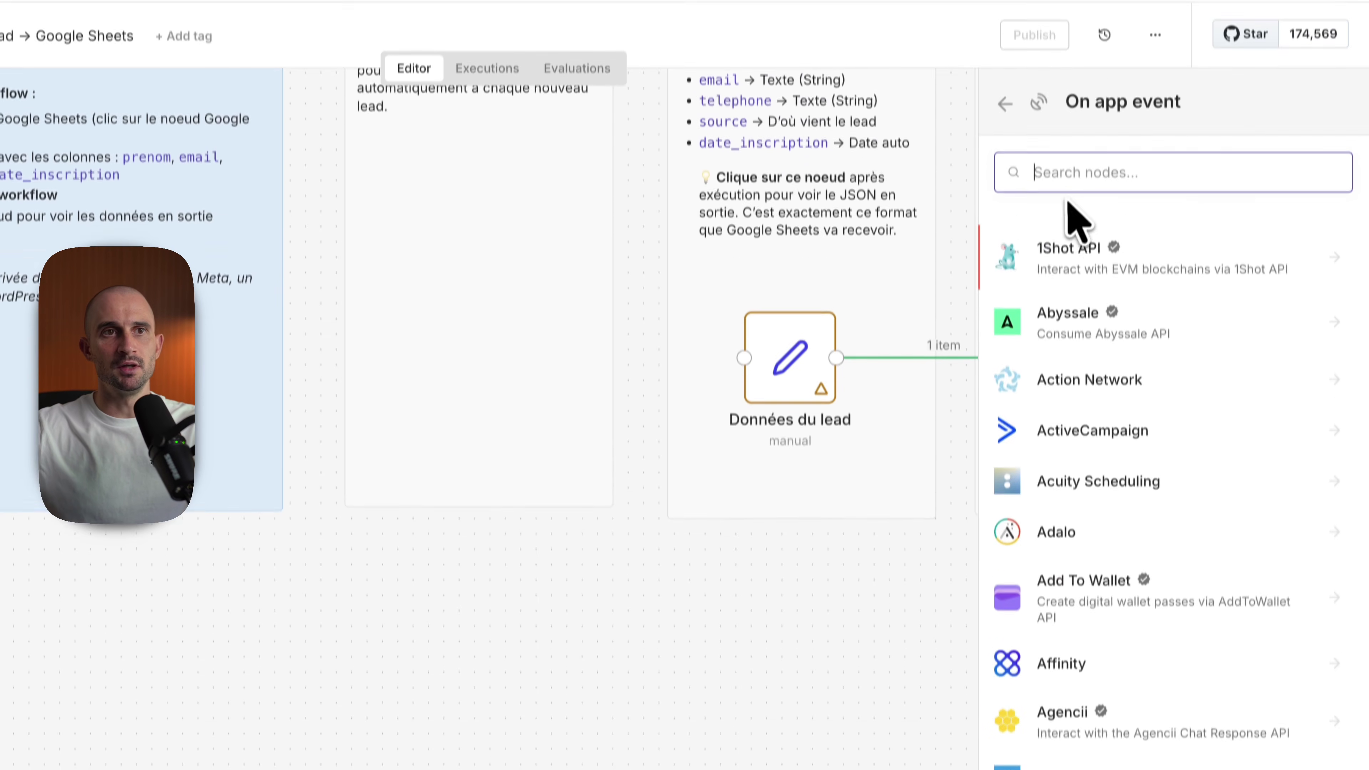
type("System")
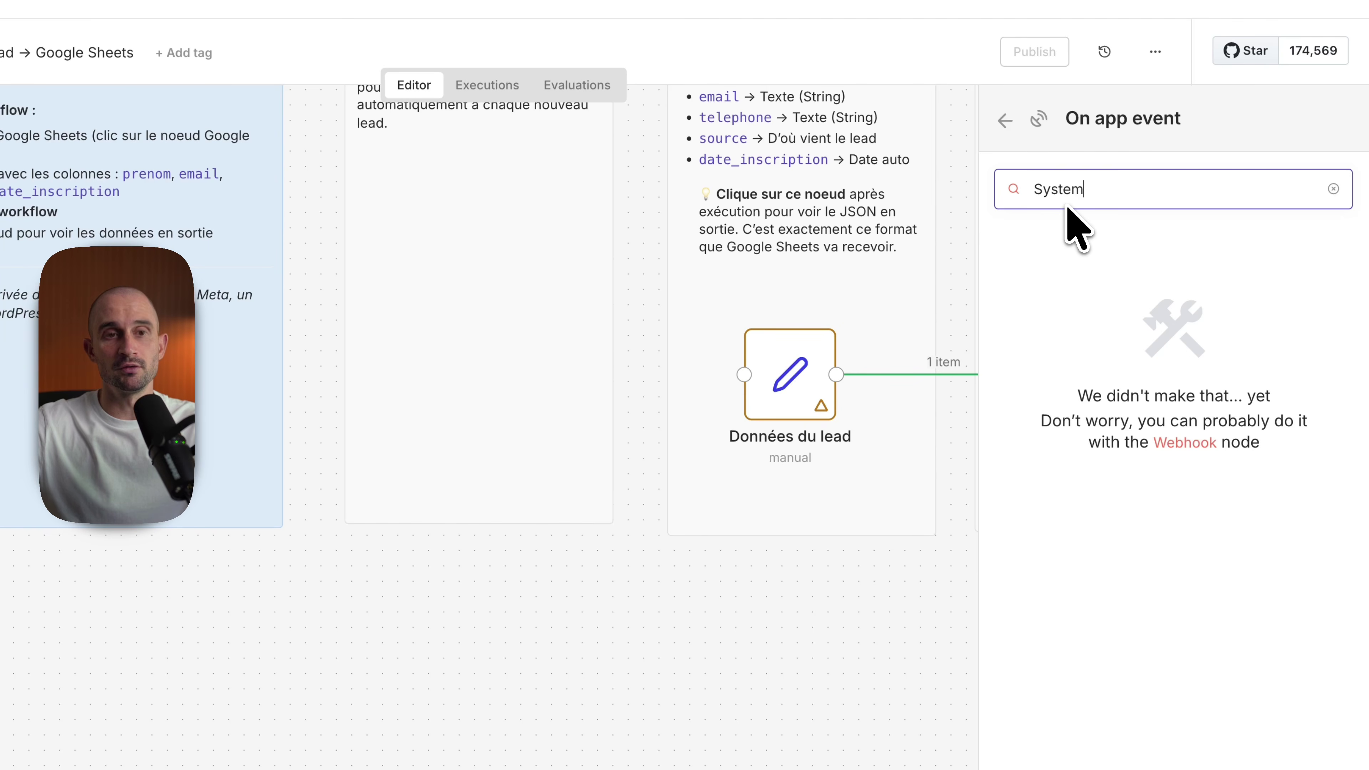
key("BackSpace")
key("BackSpace")
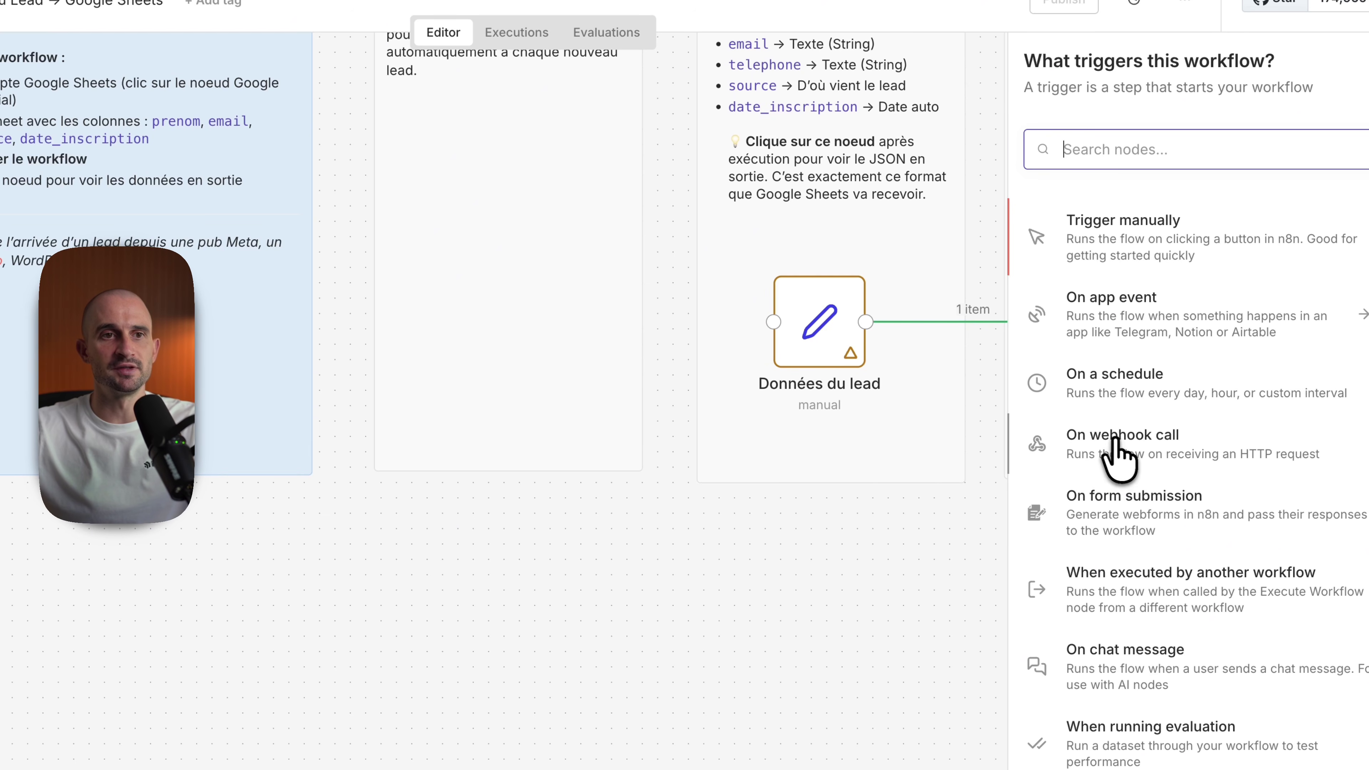
Step: Add an On webhook call trigger using POST, compare its Test and Production URLs, and listen for a test event
left_click(1116, 458)
left_click(653, 312)
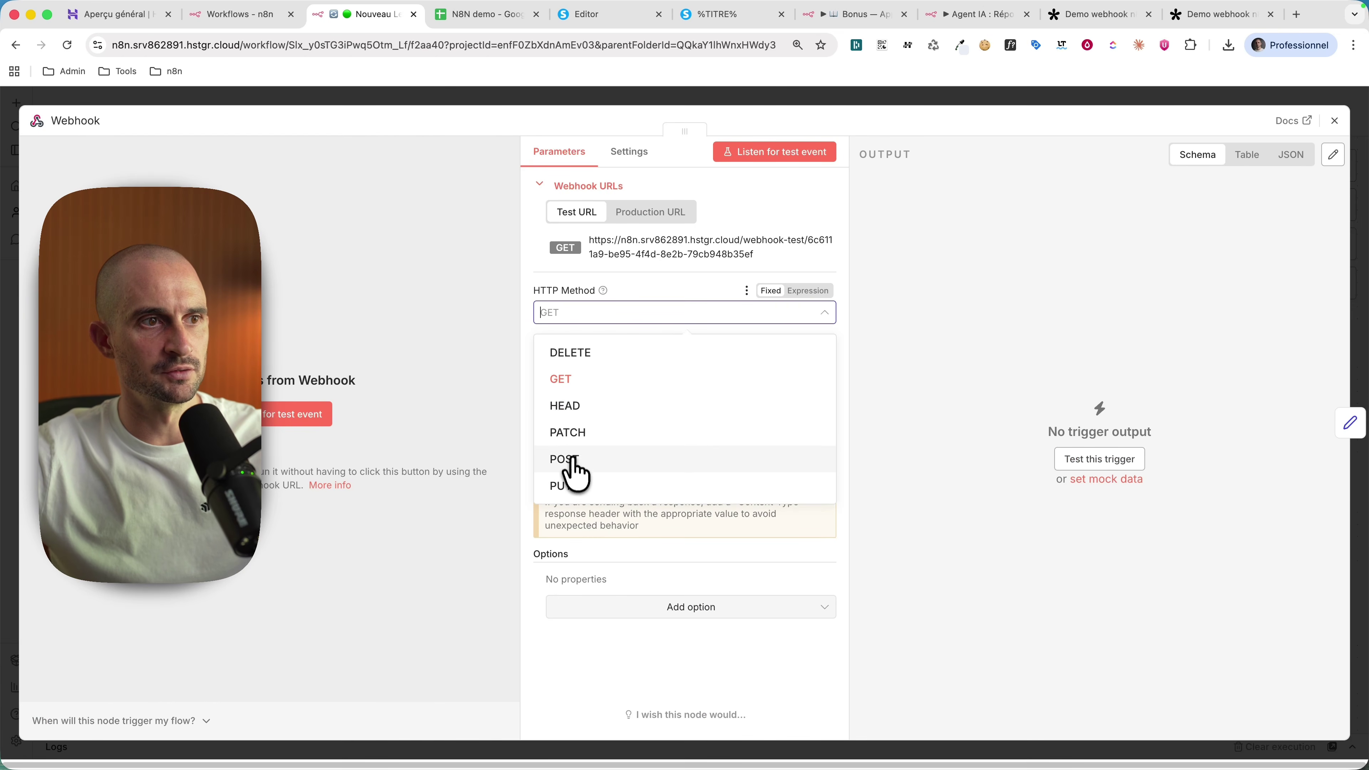
left_click(587, 461)
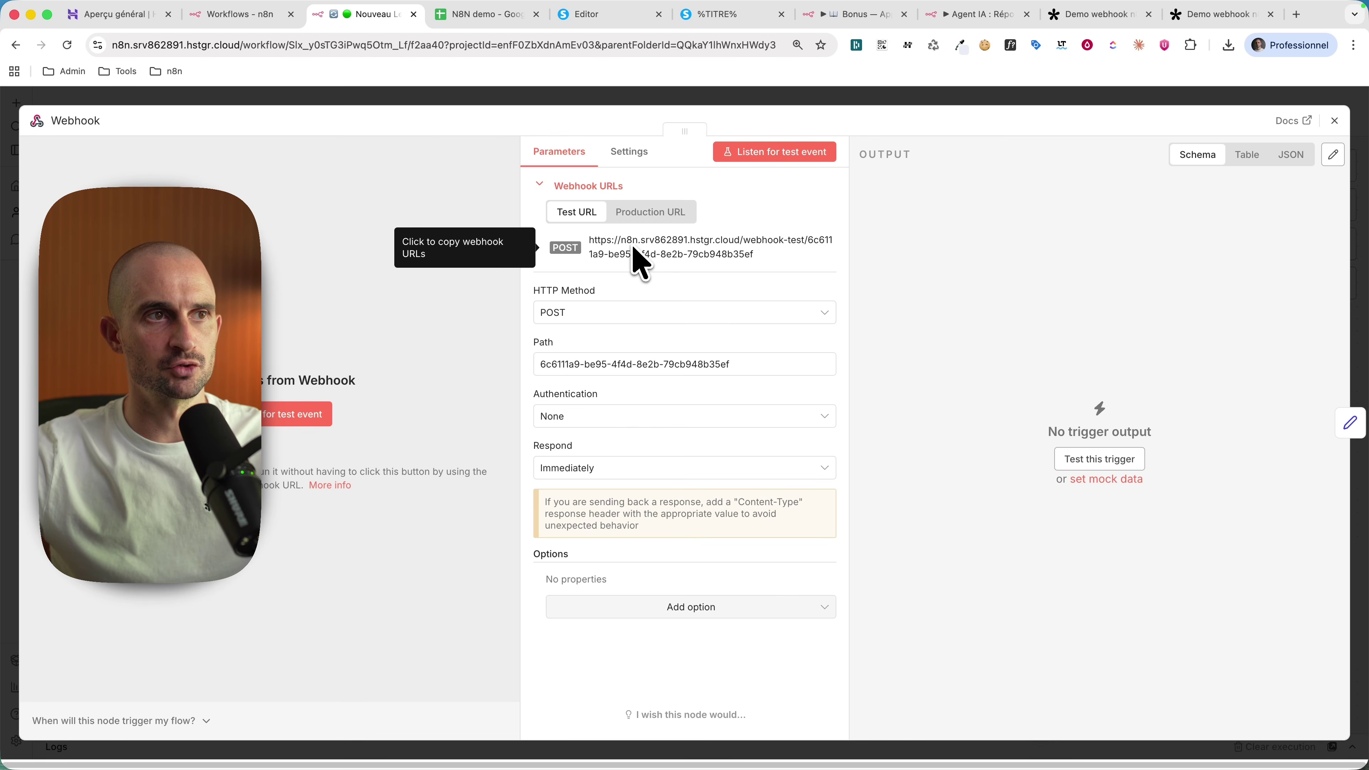
left_click(650, 215)
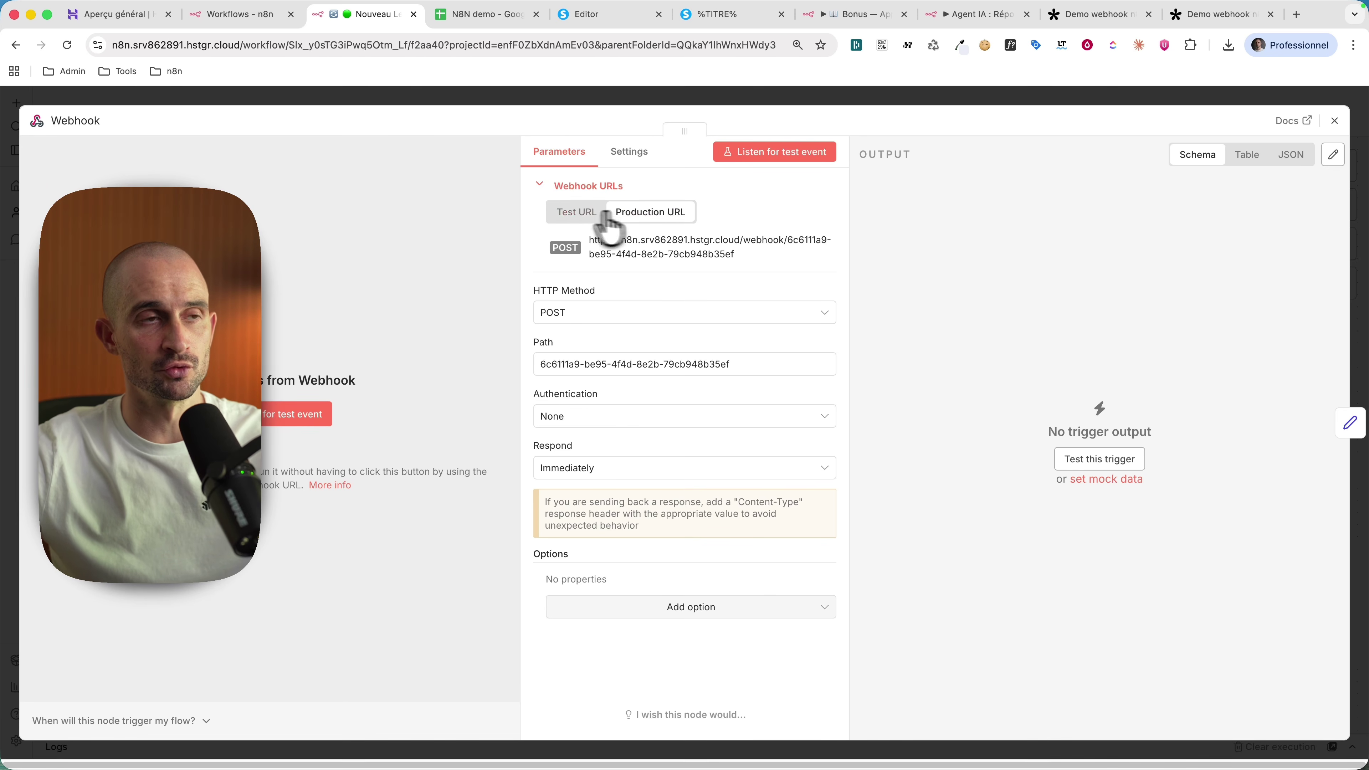
left_click(562, 215)
left_click(637, 215)
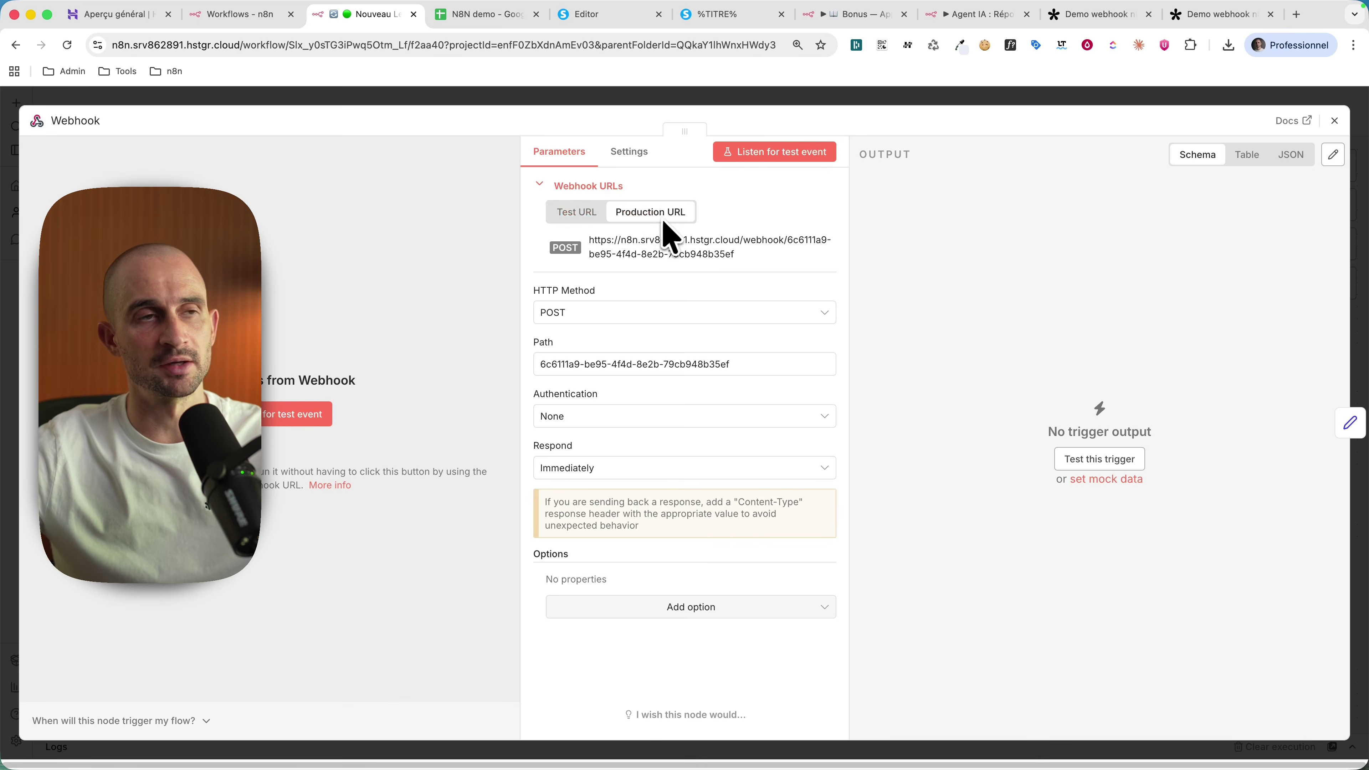
left_click(578, 213)
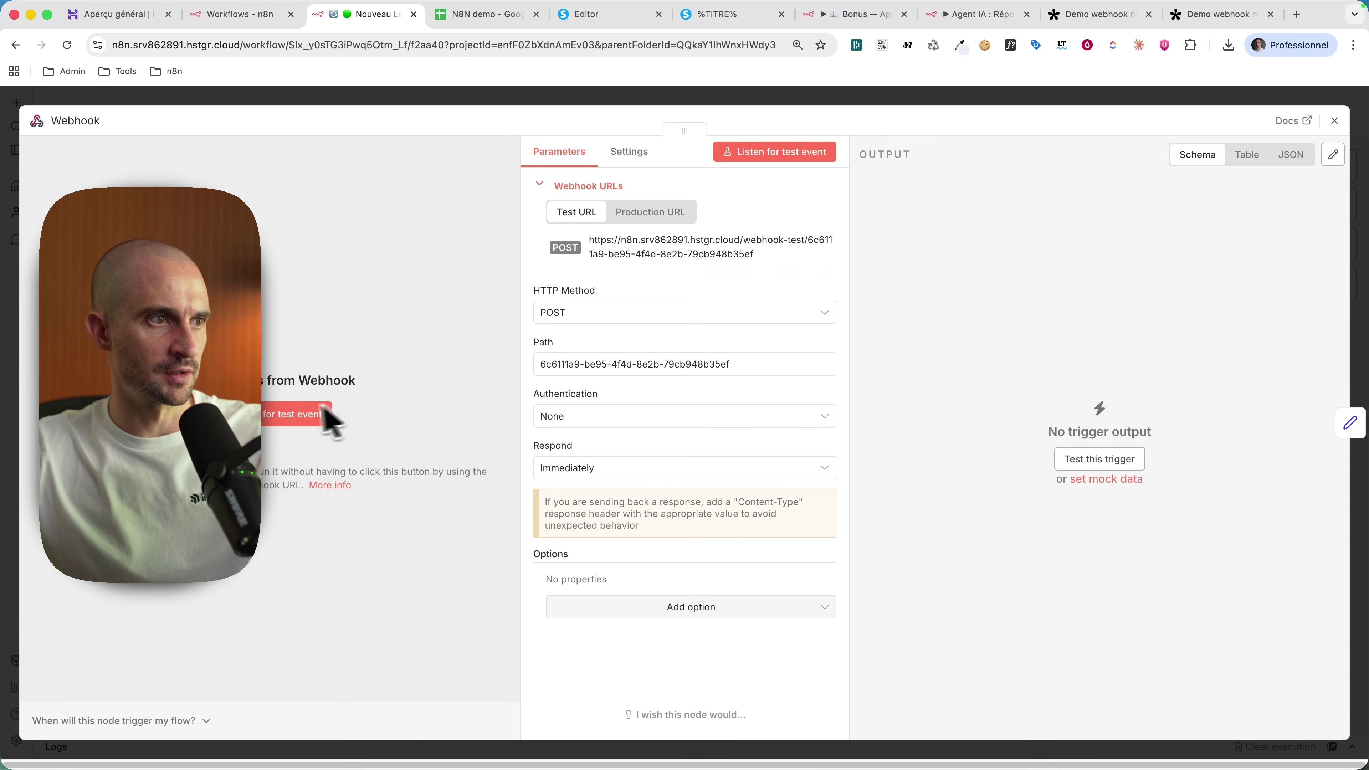
left_click(291, 418)
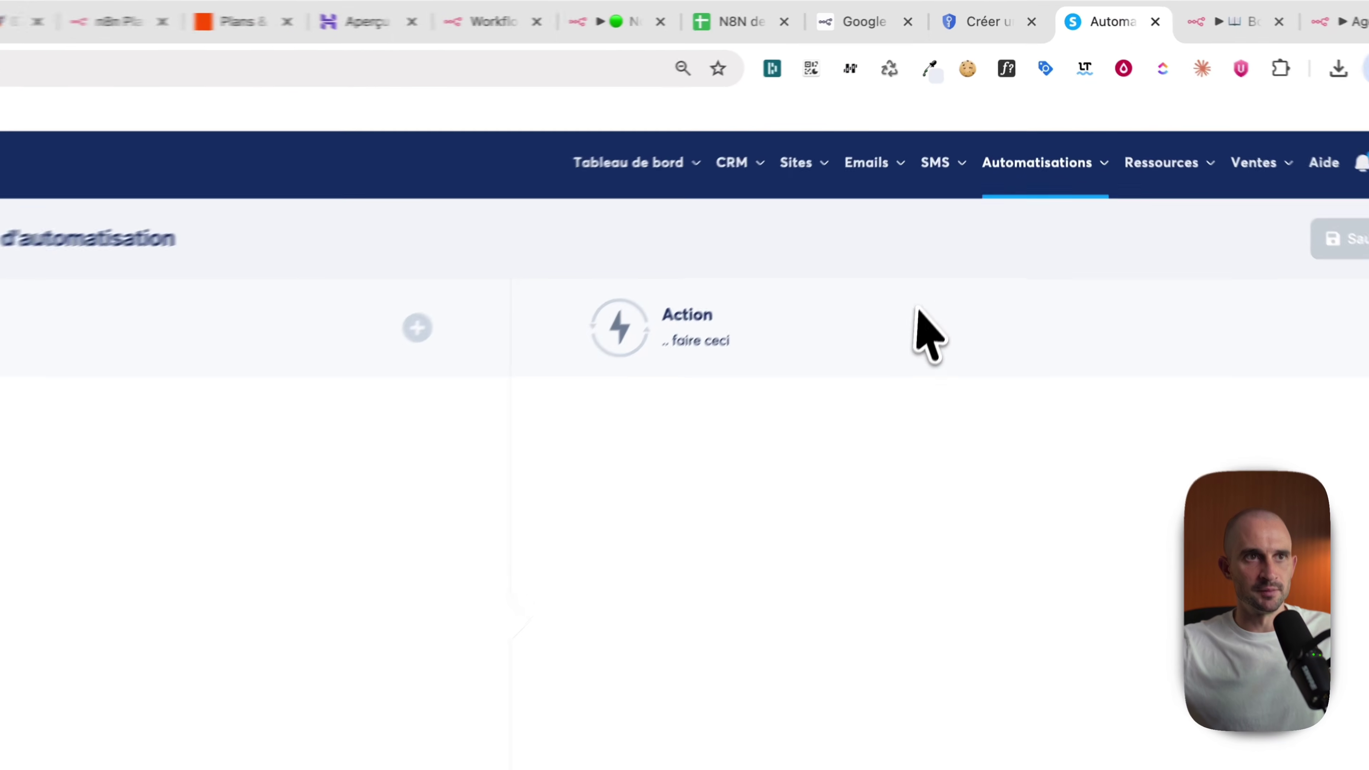
Step: Add the Inscription sur la page (optin) trigger to the Systeme.io automation rule
mouse_move(1043, 183)
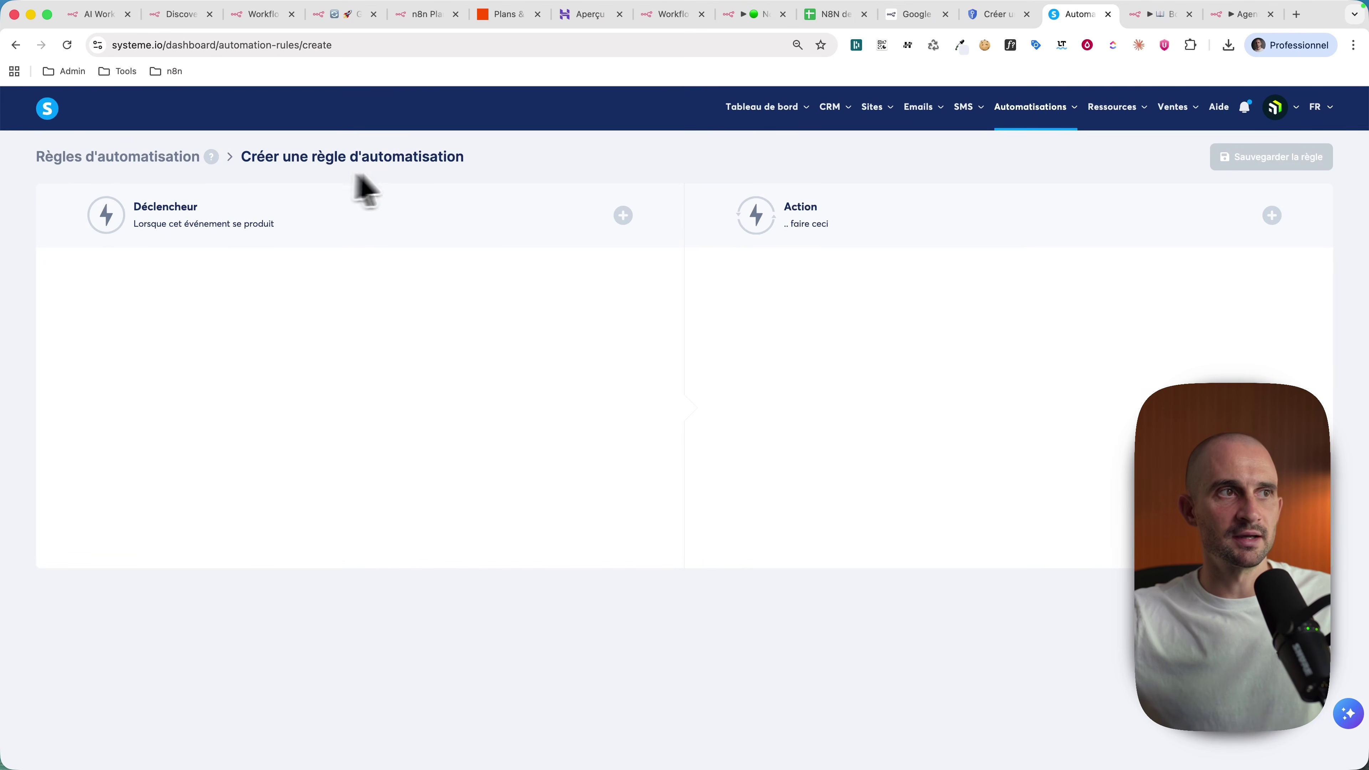
left_click(343, 232)
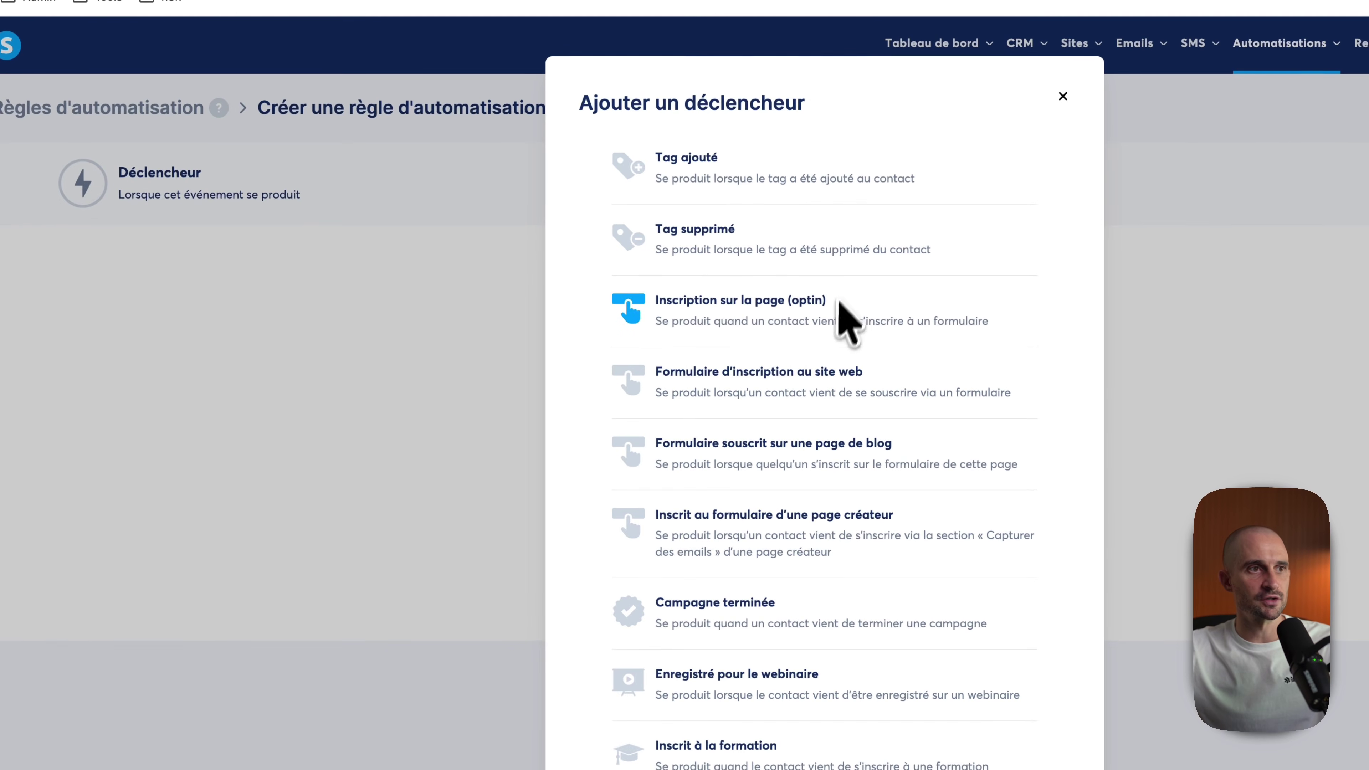
left_click(746, 311)
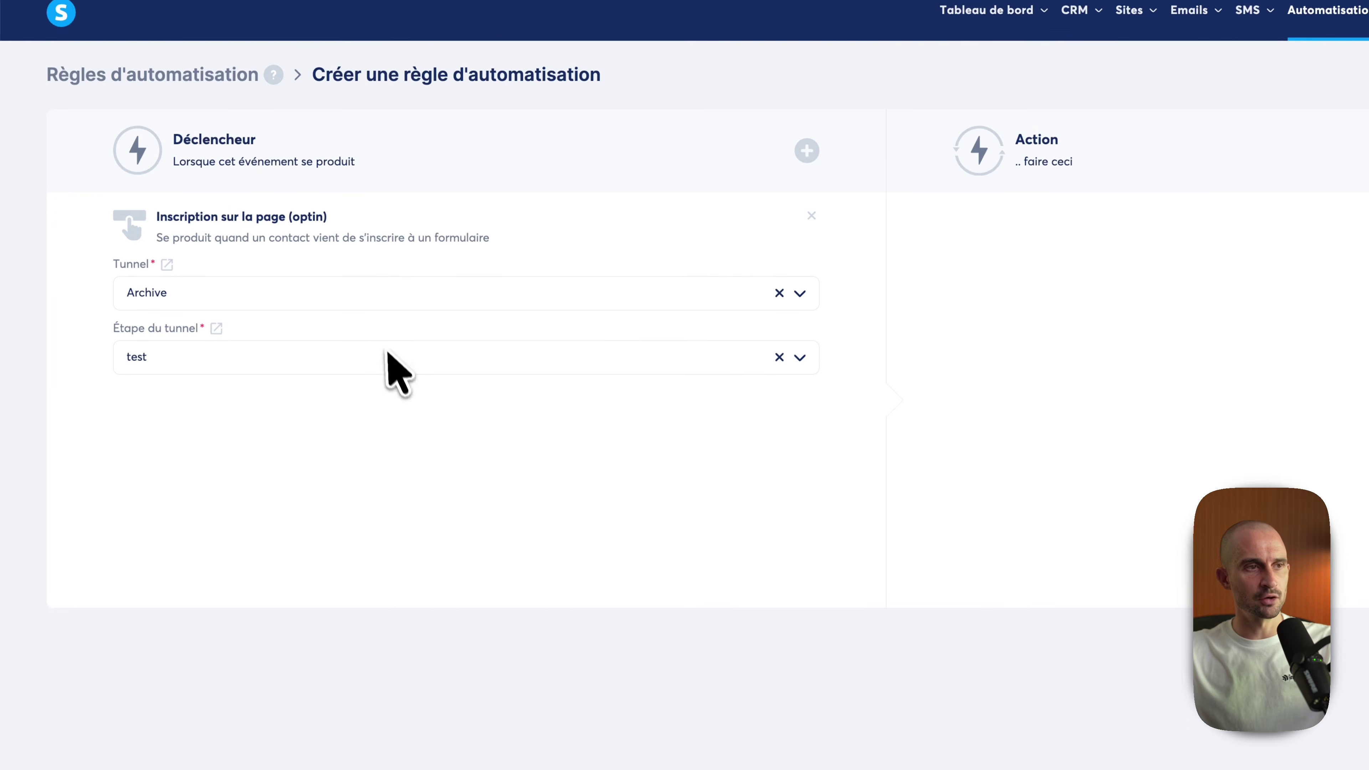
Step: Add an Appeler un webhook action with the n8n webhook URL and submit the optin form as a test
left_click(1240, 272)
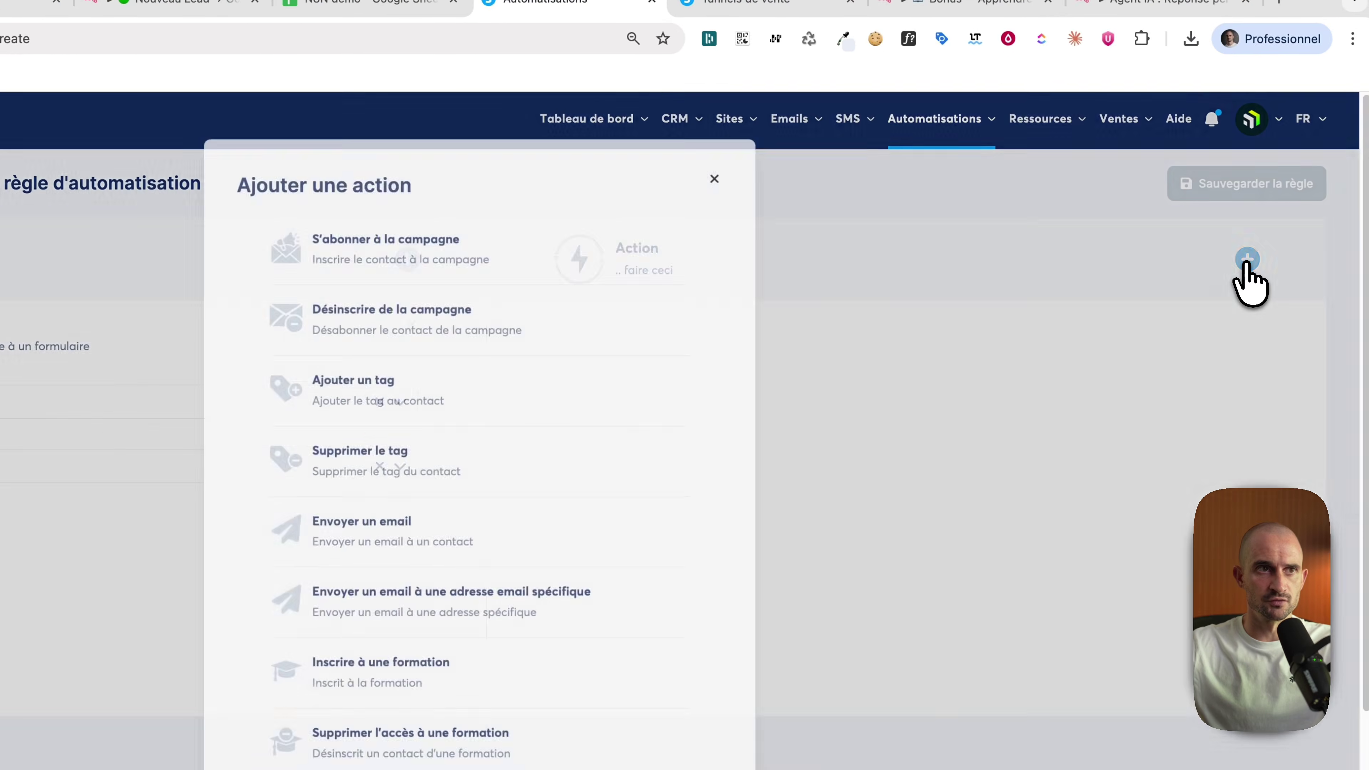
scroll(727, 410, "down", 5)
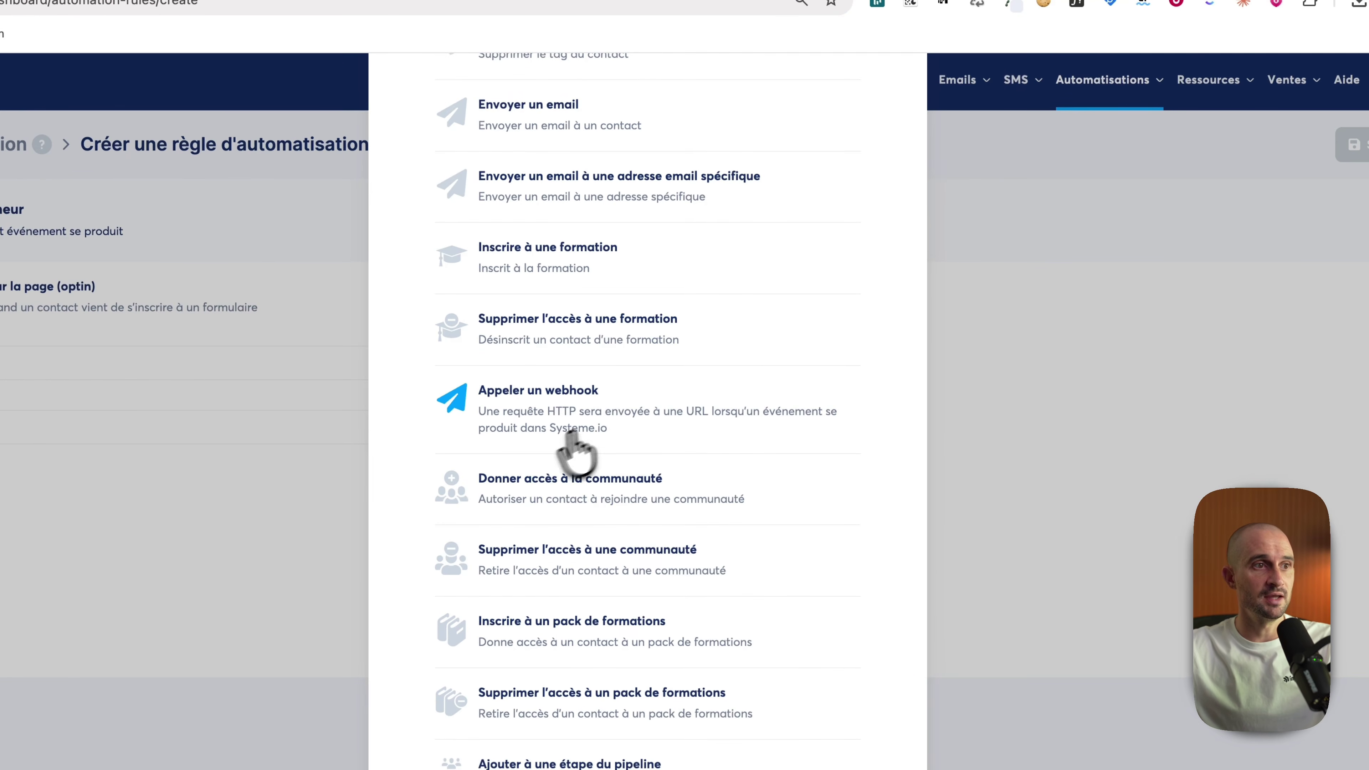
left_click(620, 423)
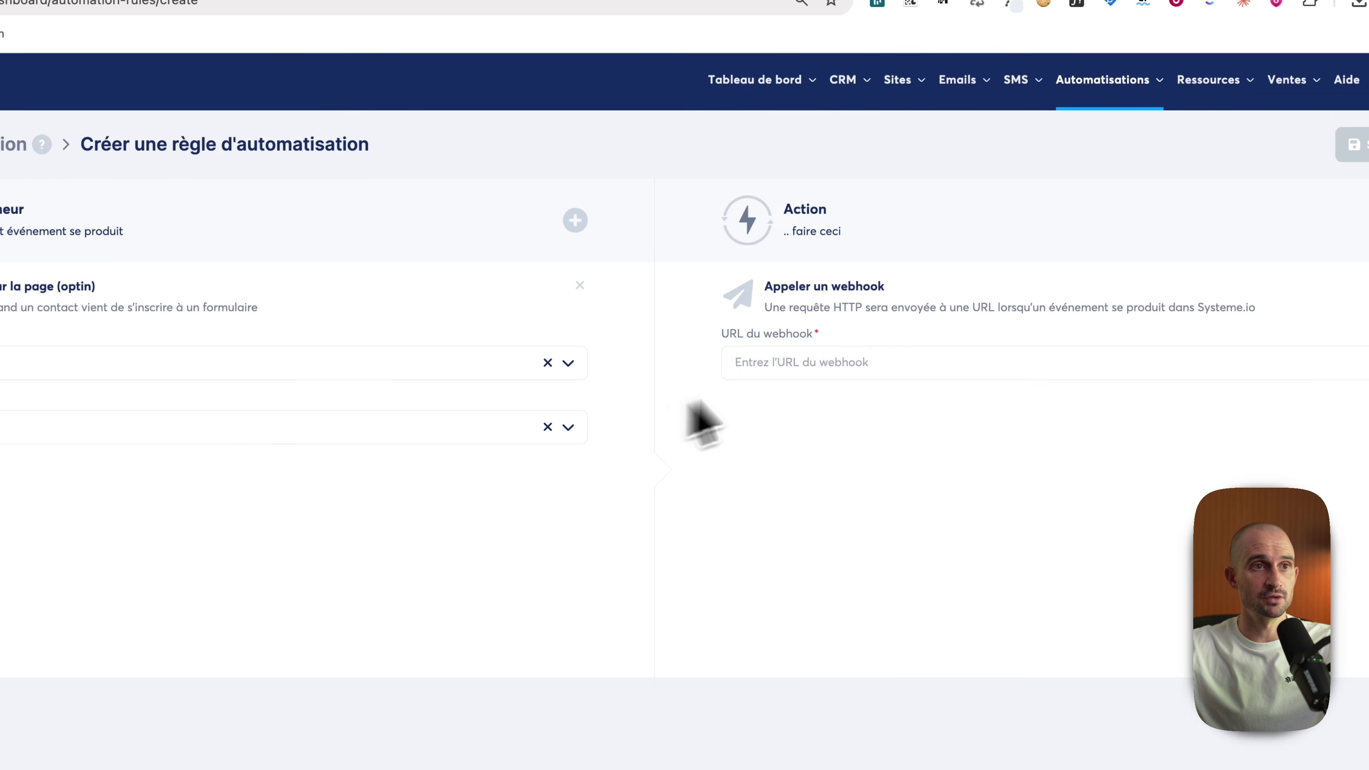
left_click(818, 360)
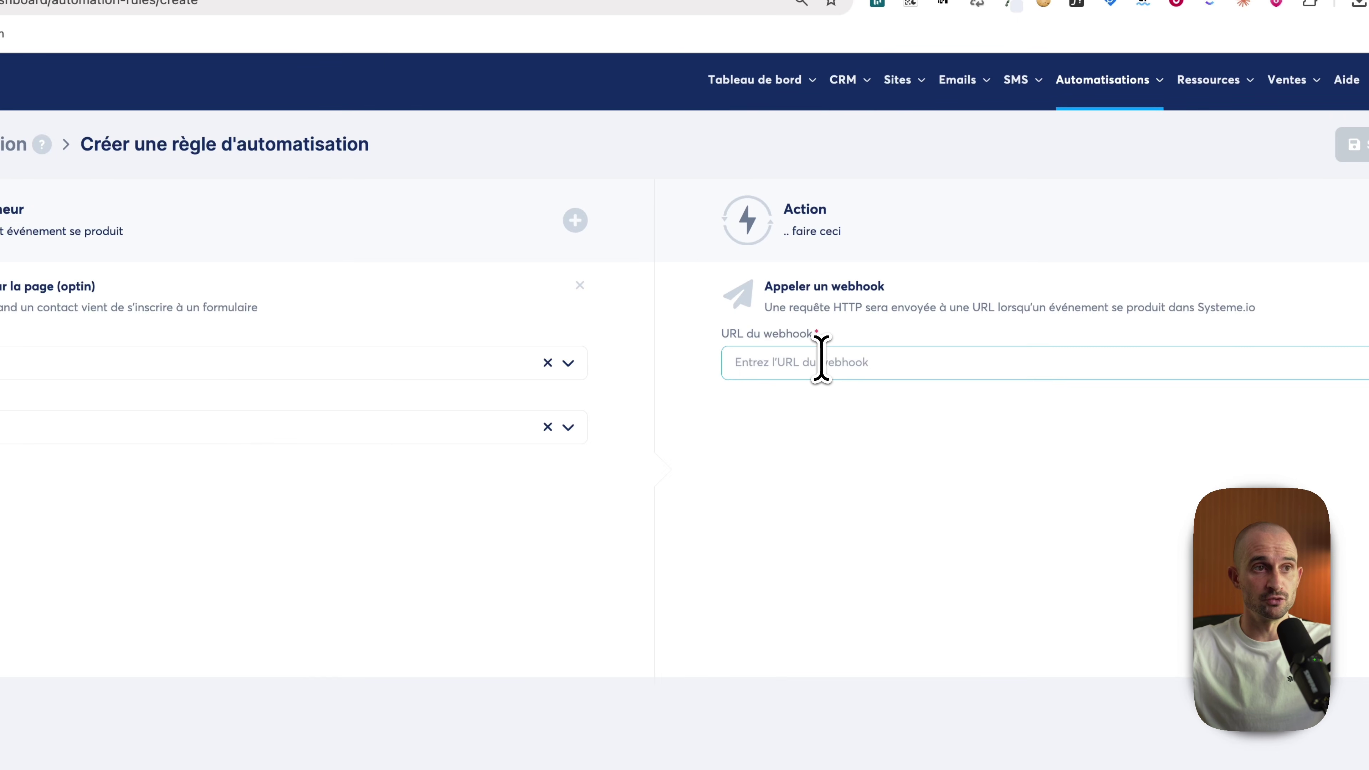
left_click(431, 16)
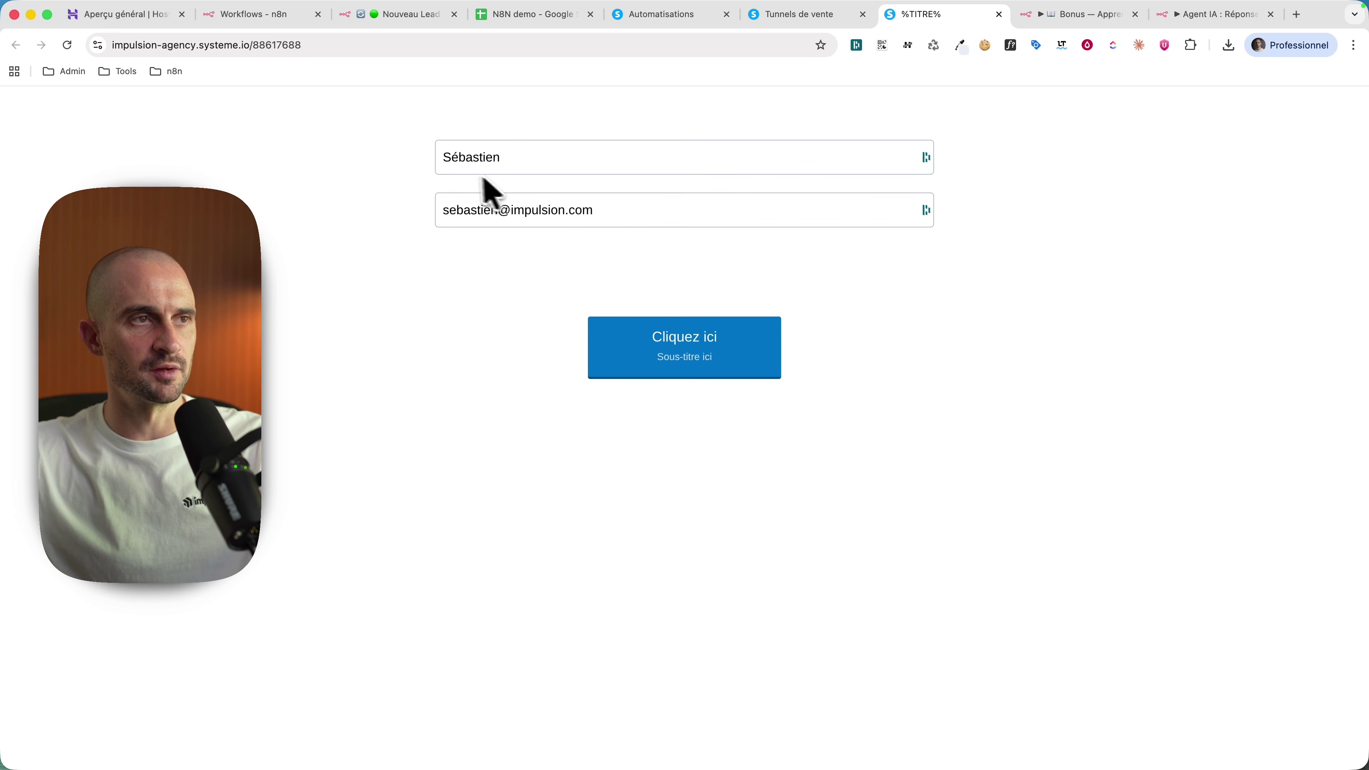
left_click(668, 363)
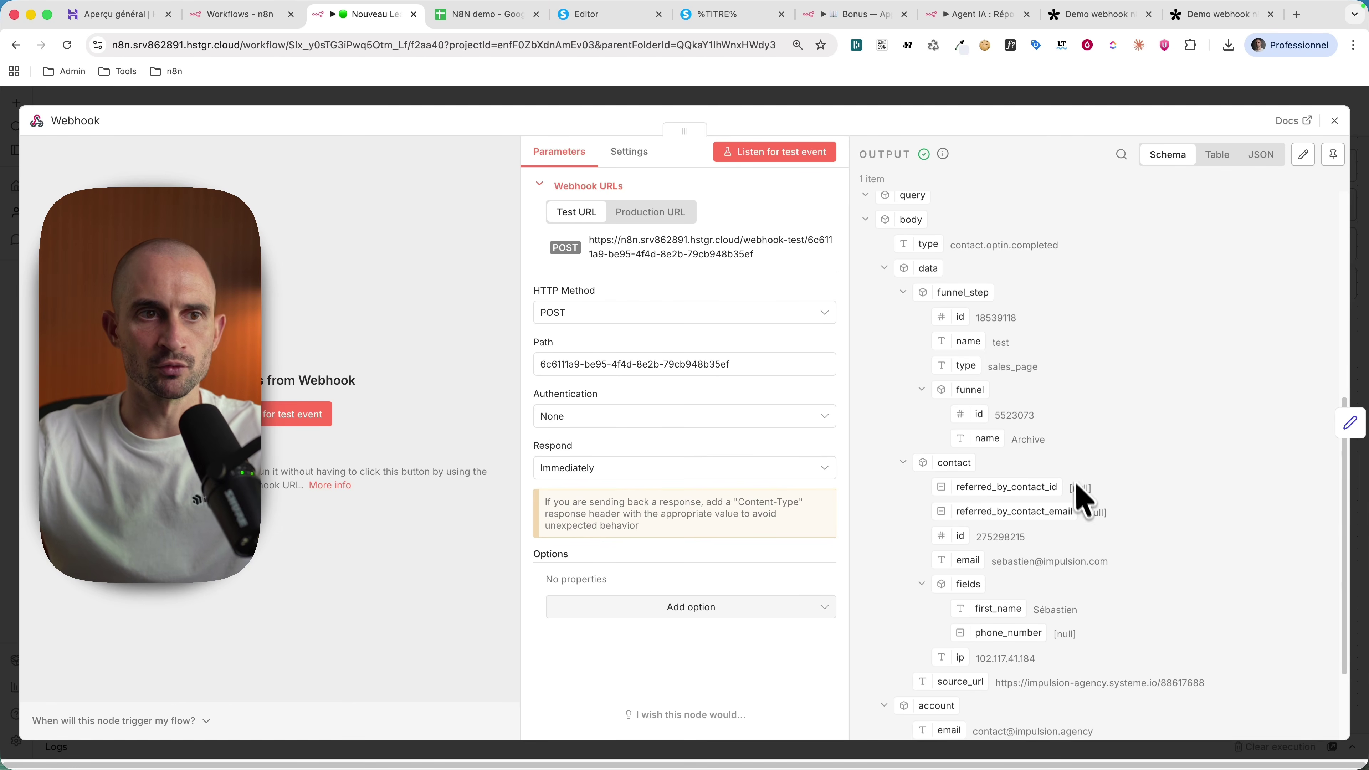
Step: Delete the Étape 2 note and Données du lead node so Webhook feeds Google Sheets - Ajouter lead directly
double_click(1008, 608)
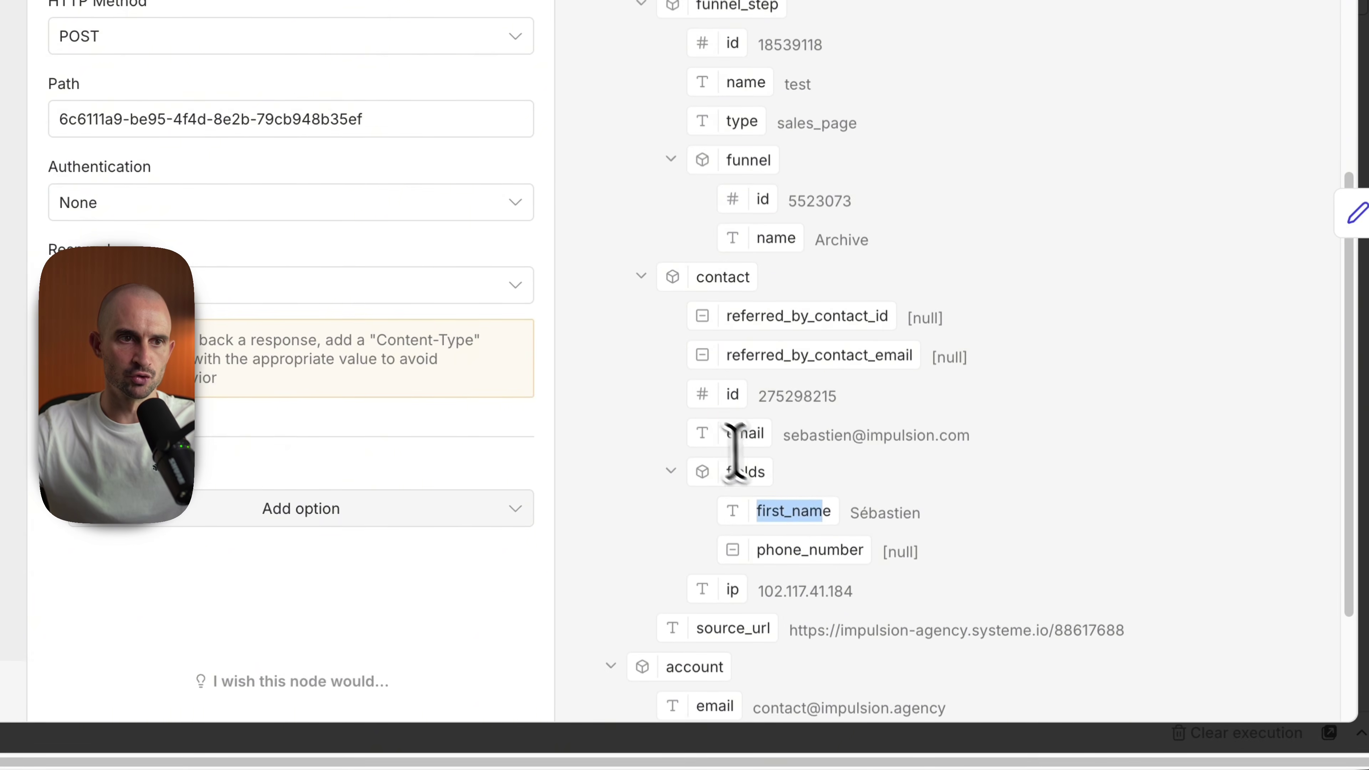
double_click(969, 561)
key("Escape")
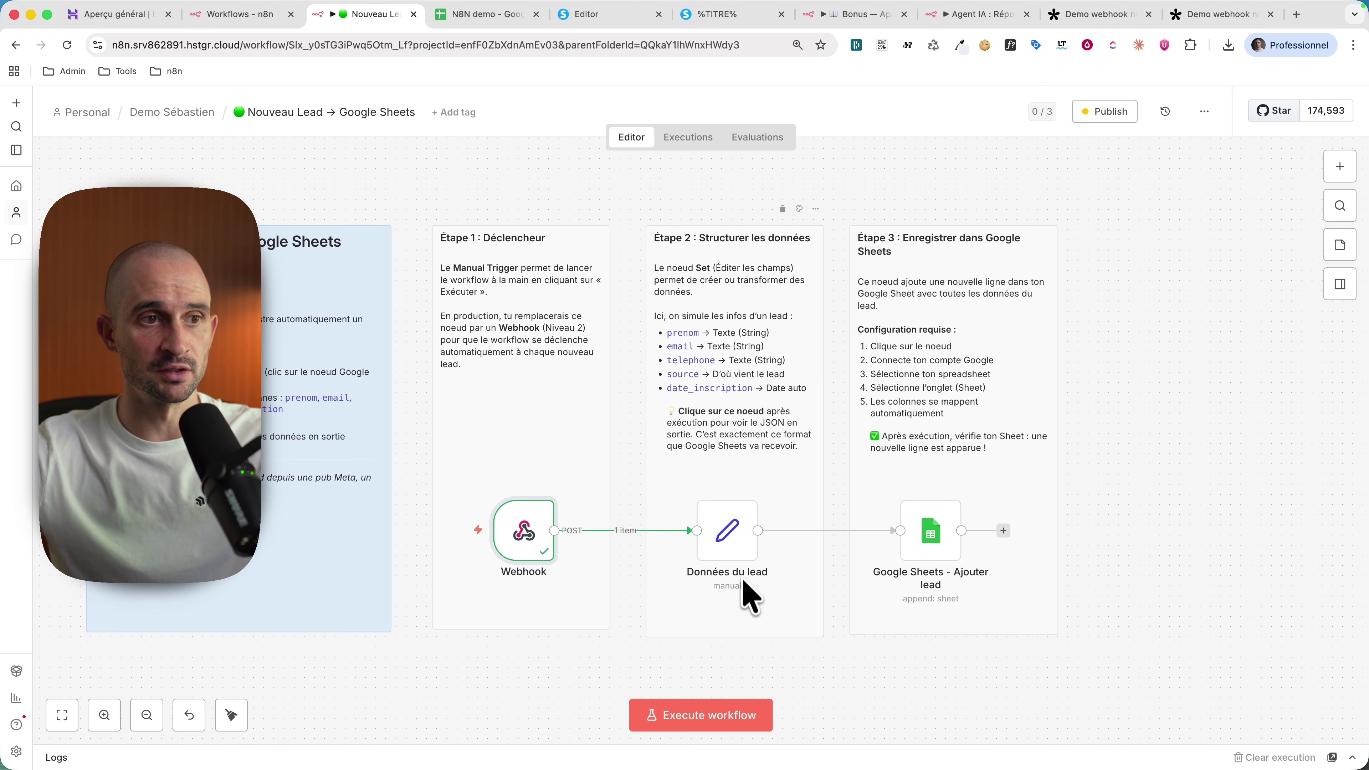
left_click_drag(626, 206, 840, 655)
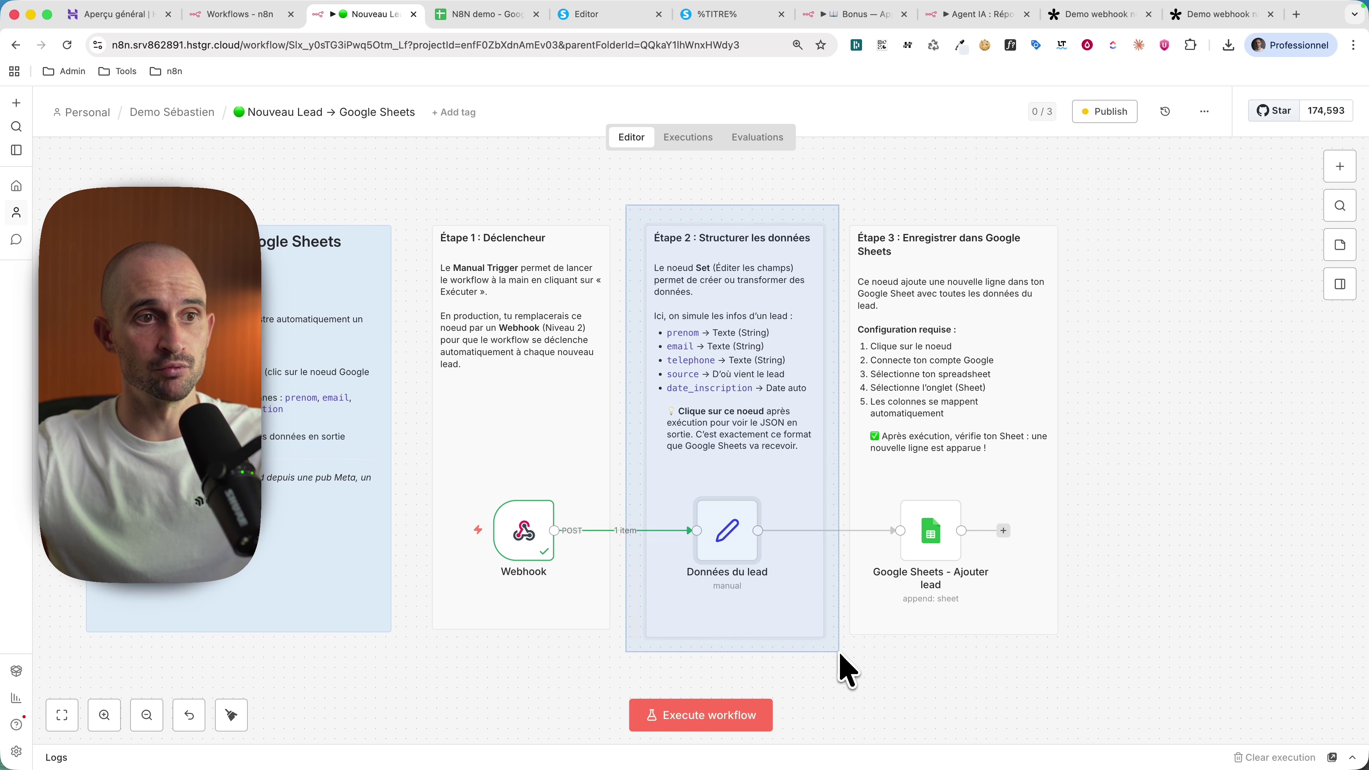
key("Delete")
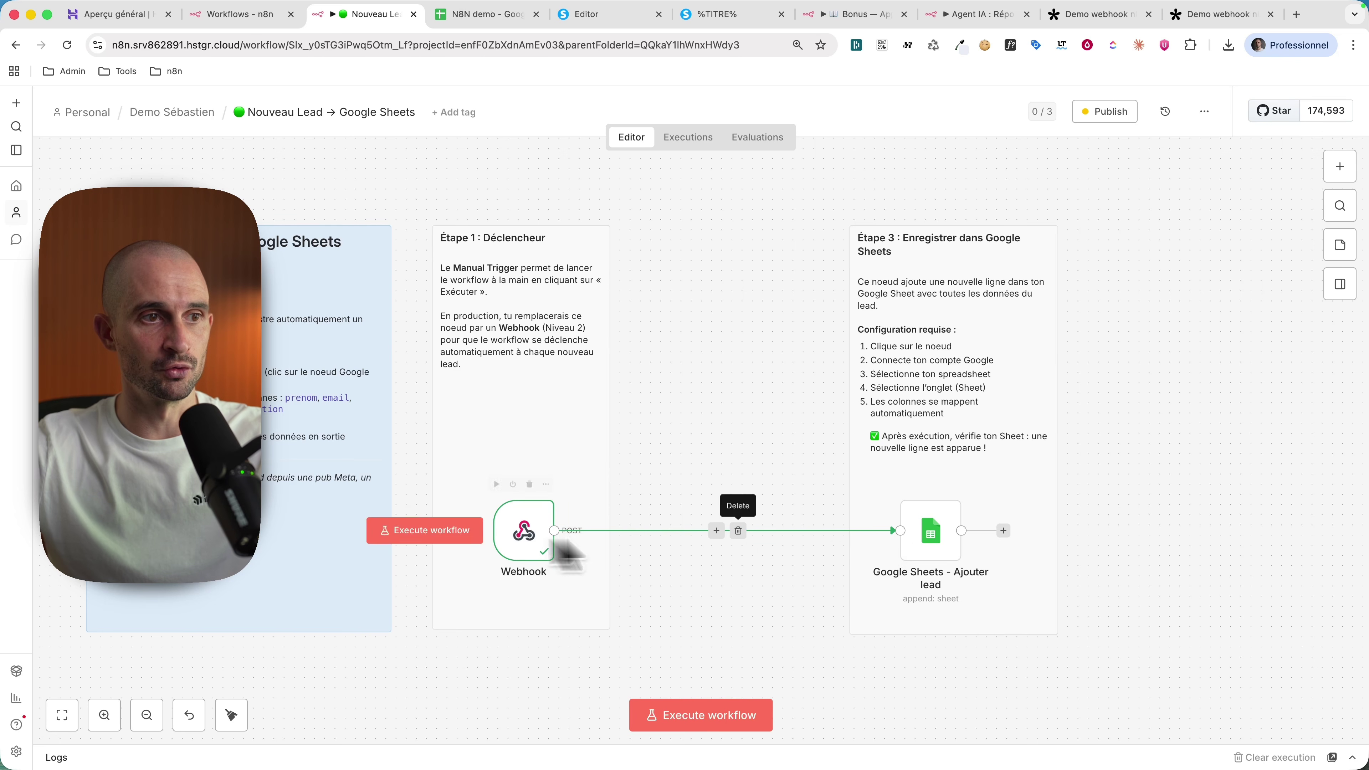
left_click(928, 561)
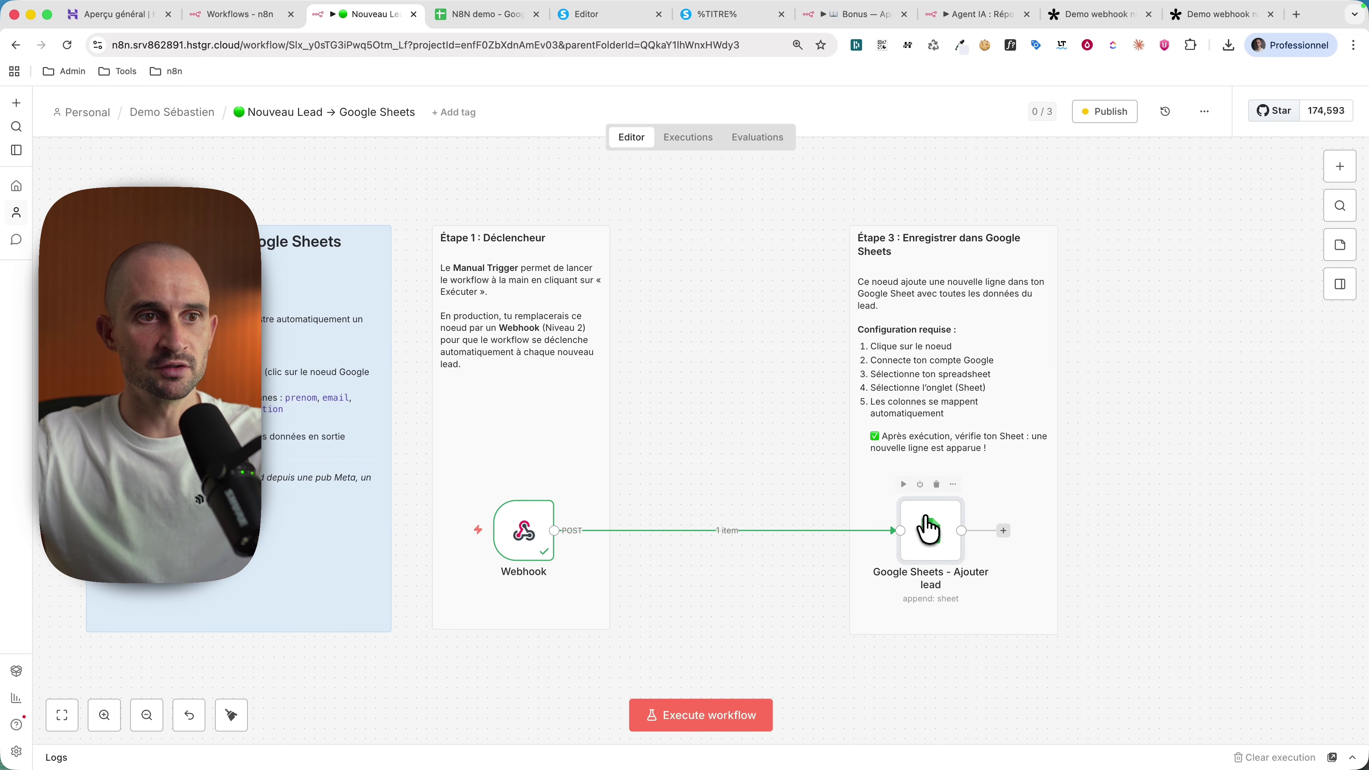
Step: Replace the Prénom column's expression with the webhook's body > data > contact > fields > first_name
double_click(928, 528)
scroll(655, 615, "down", 3)
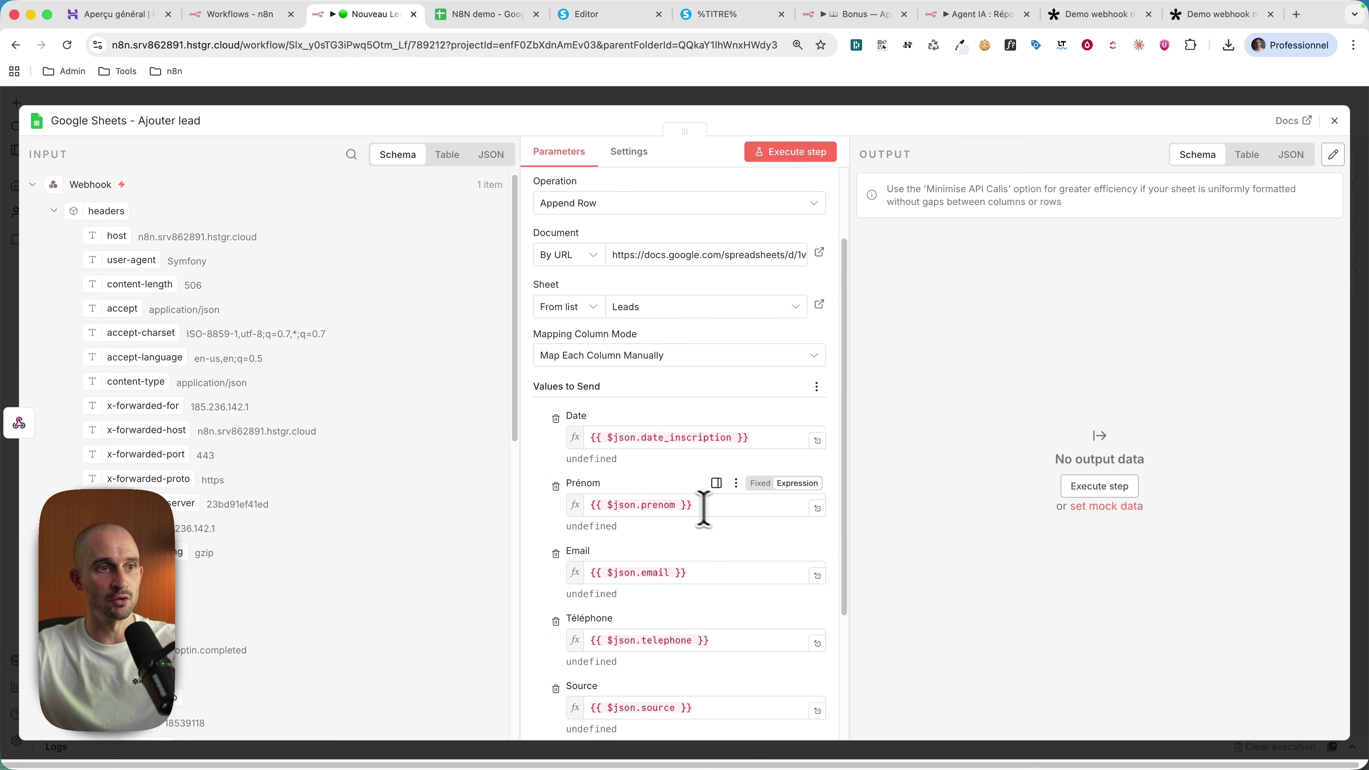
left_click_drag(704, 508, 549, 507)
key("BackSpace")
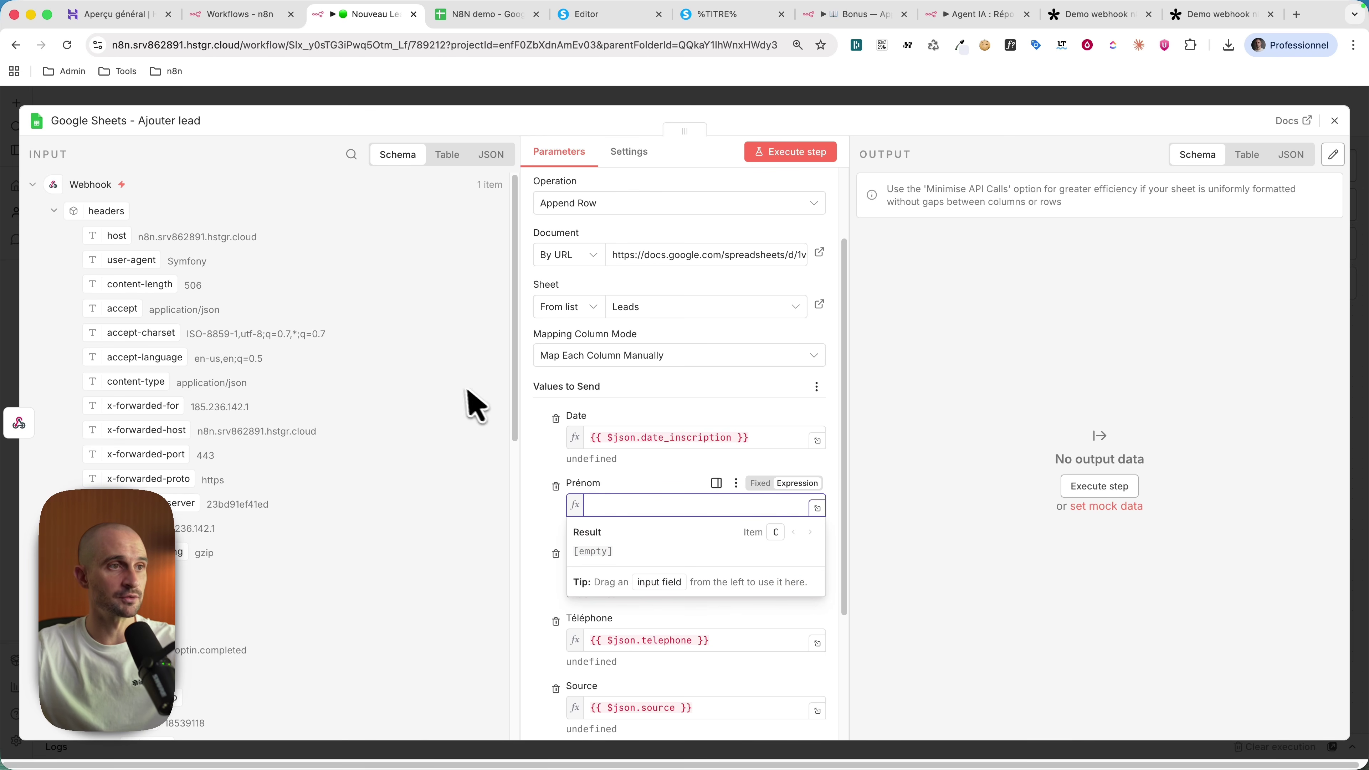
scroll(253, 382, "down", 15)
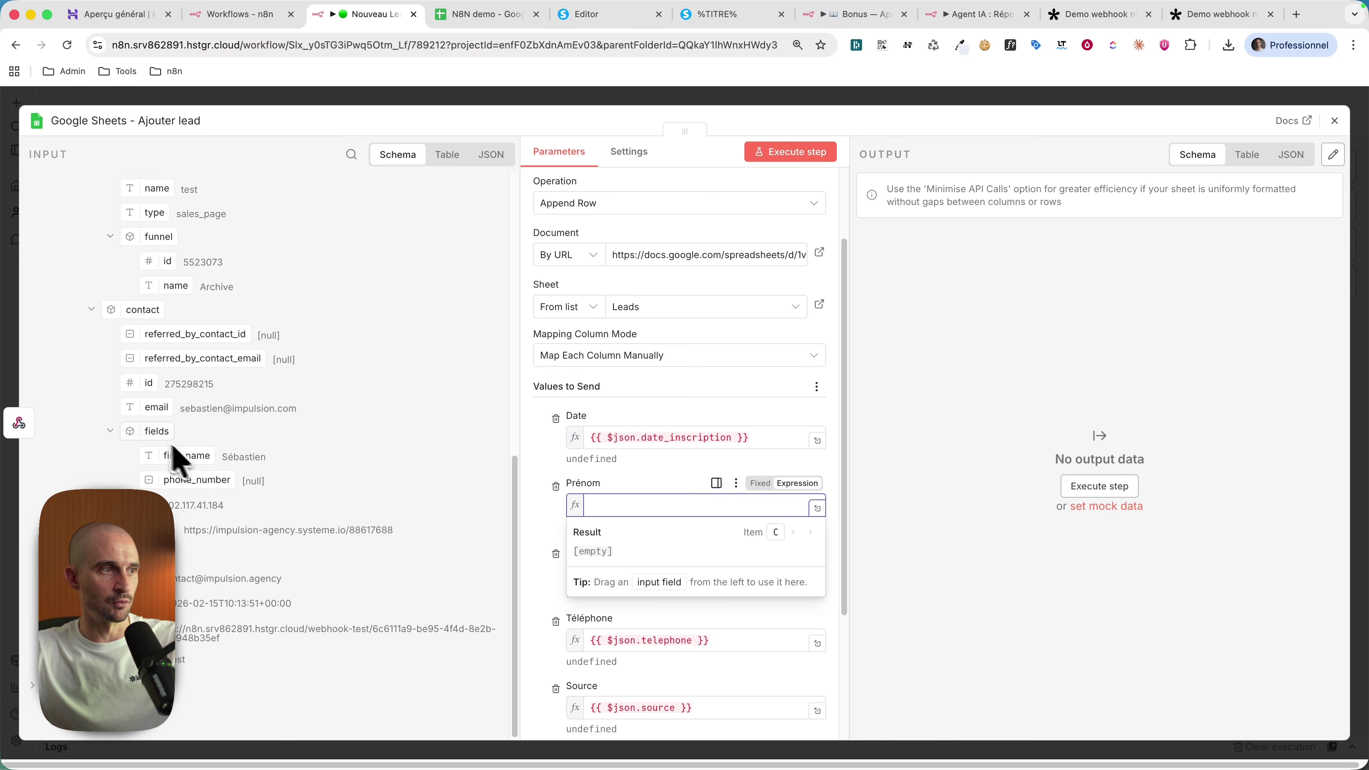
left_click_drag(178, 463, 695, 505)
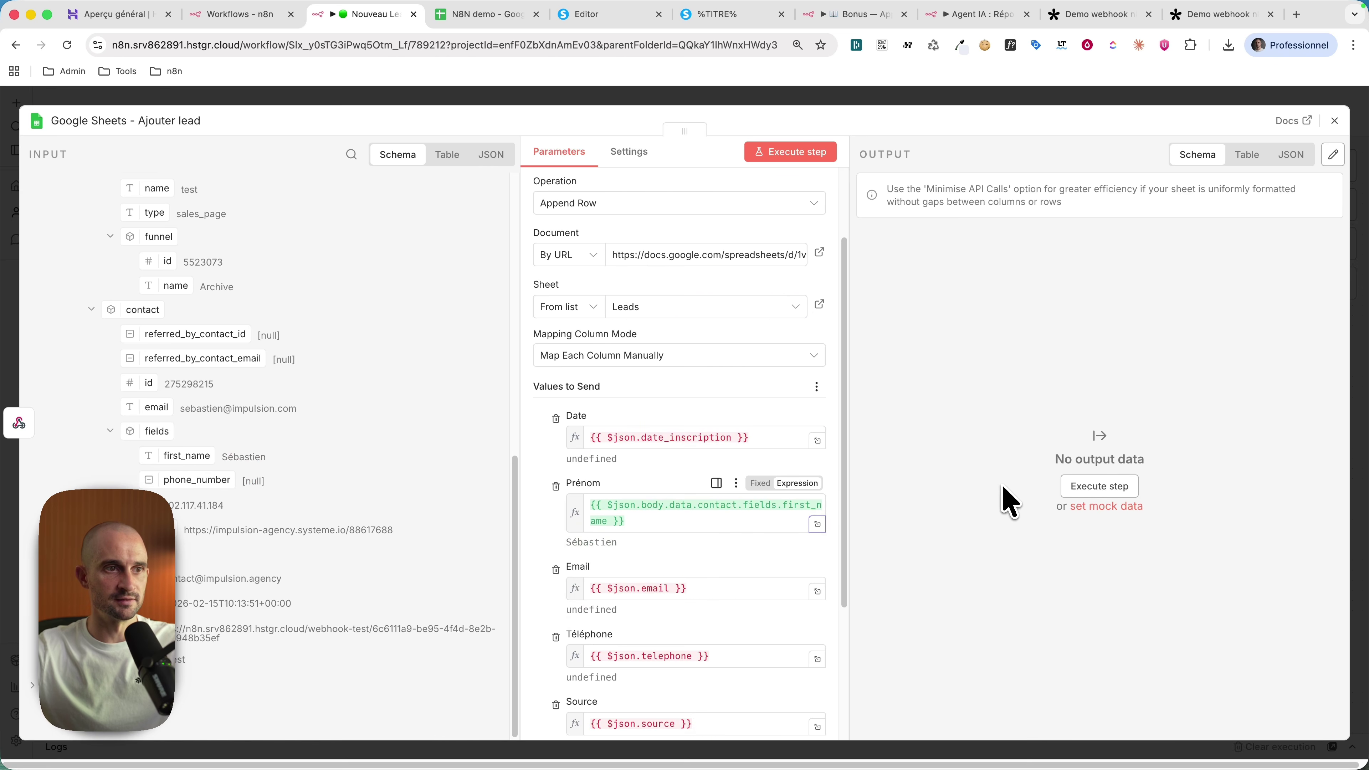
scroll(780, 256, "down", 3)
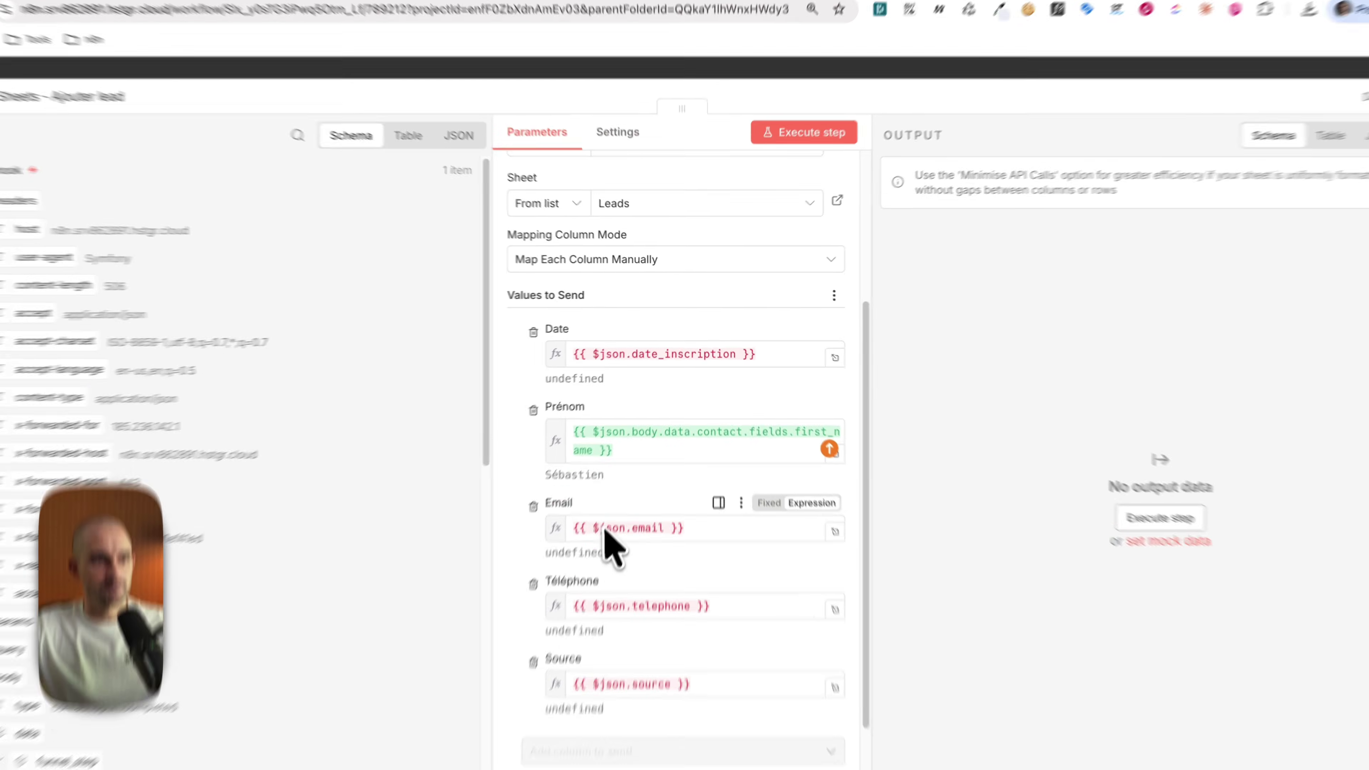
double_click(612, 529)
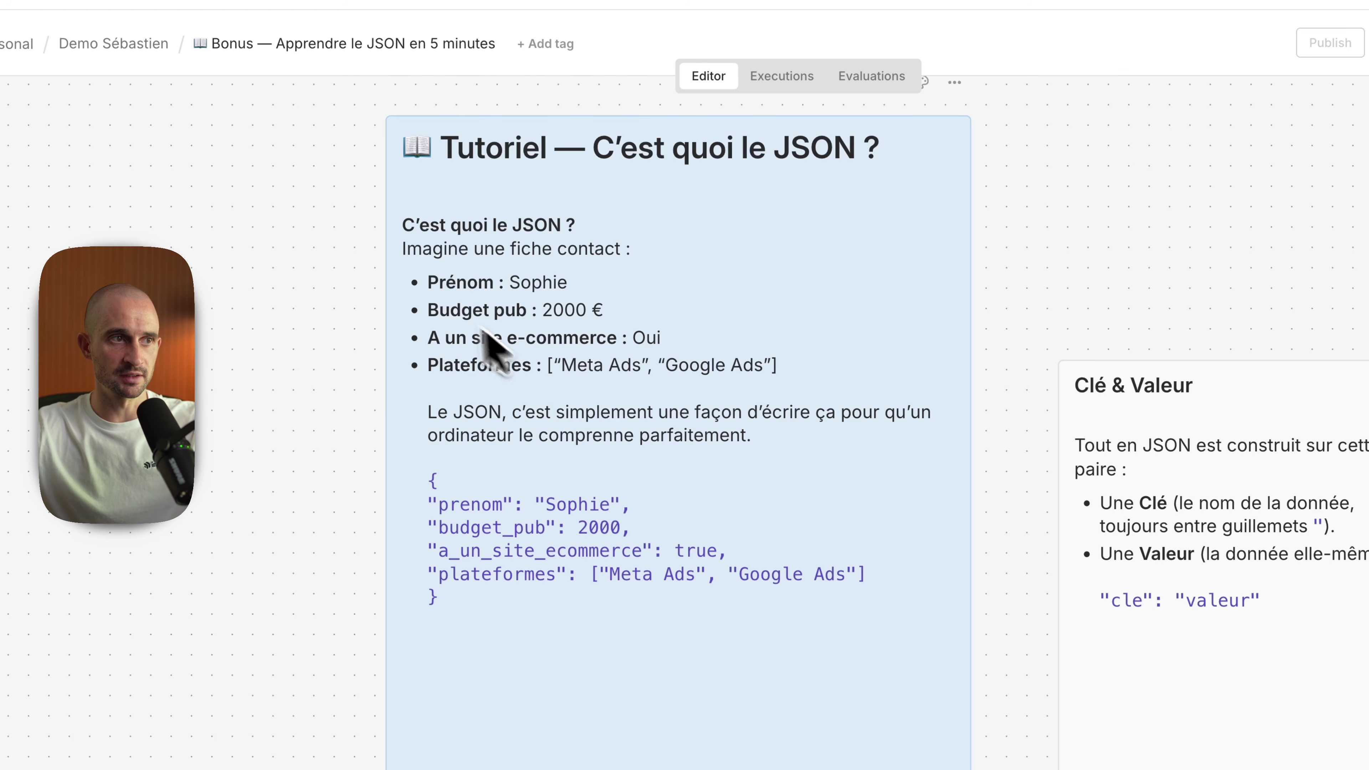
Step: Inspect the Clé & Valeur node's output in Table view and then as raw JSON
scroll(620, 571, "down", 2)
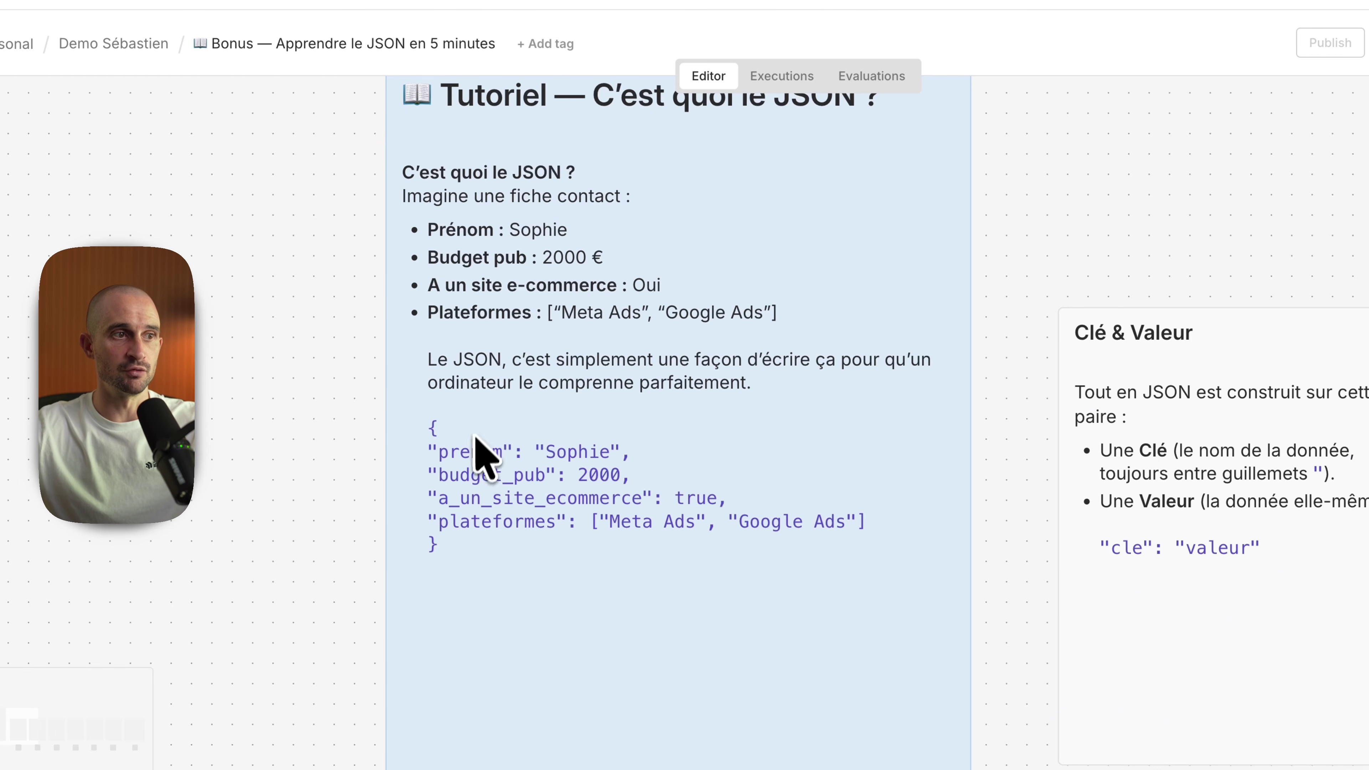
scroll(485, 513, "right", 15)
scroll(486, 513, "down", 3)
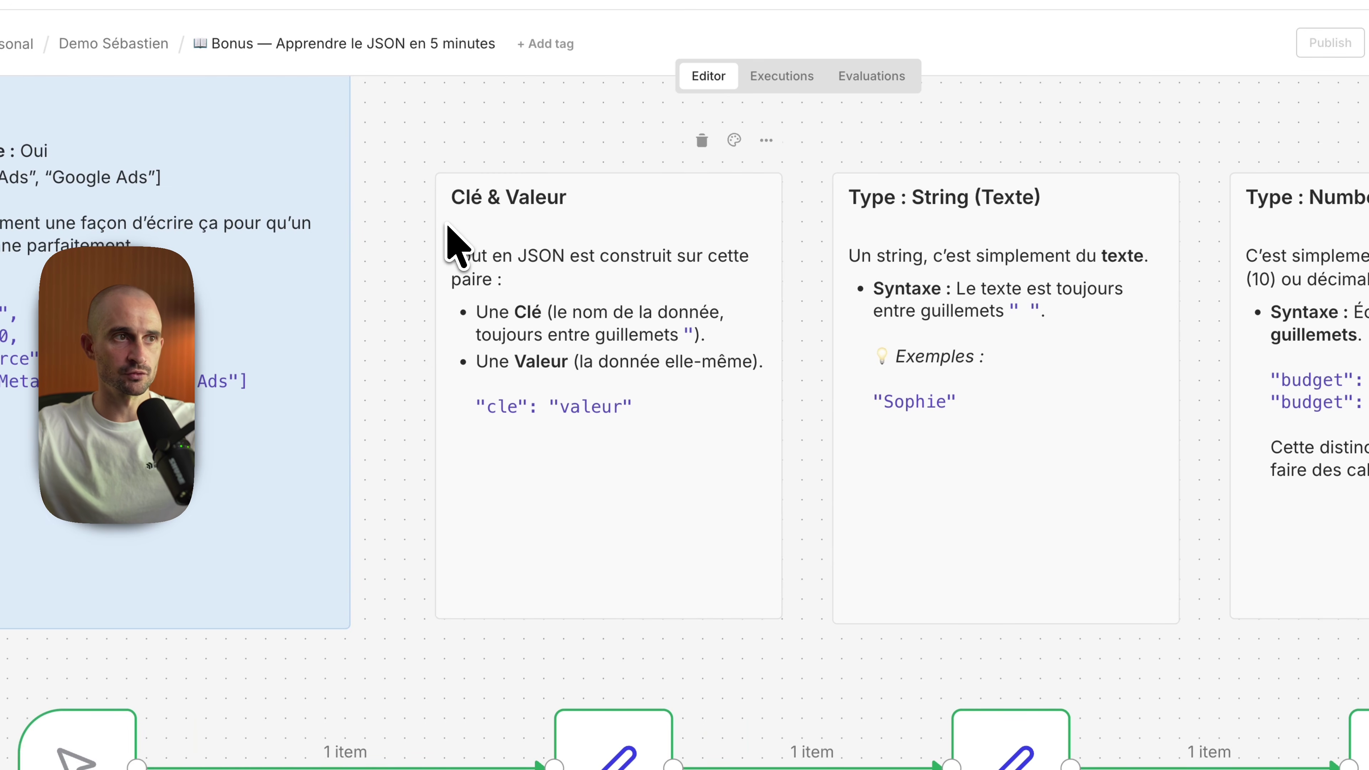
scroll(507, 232, "down", 1)
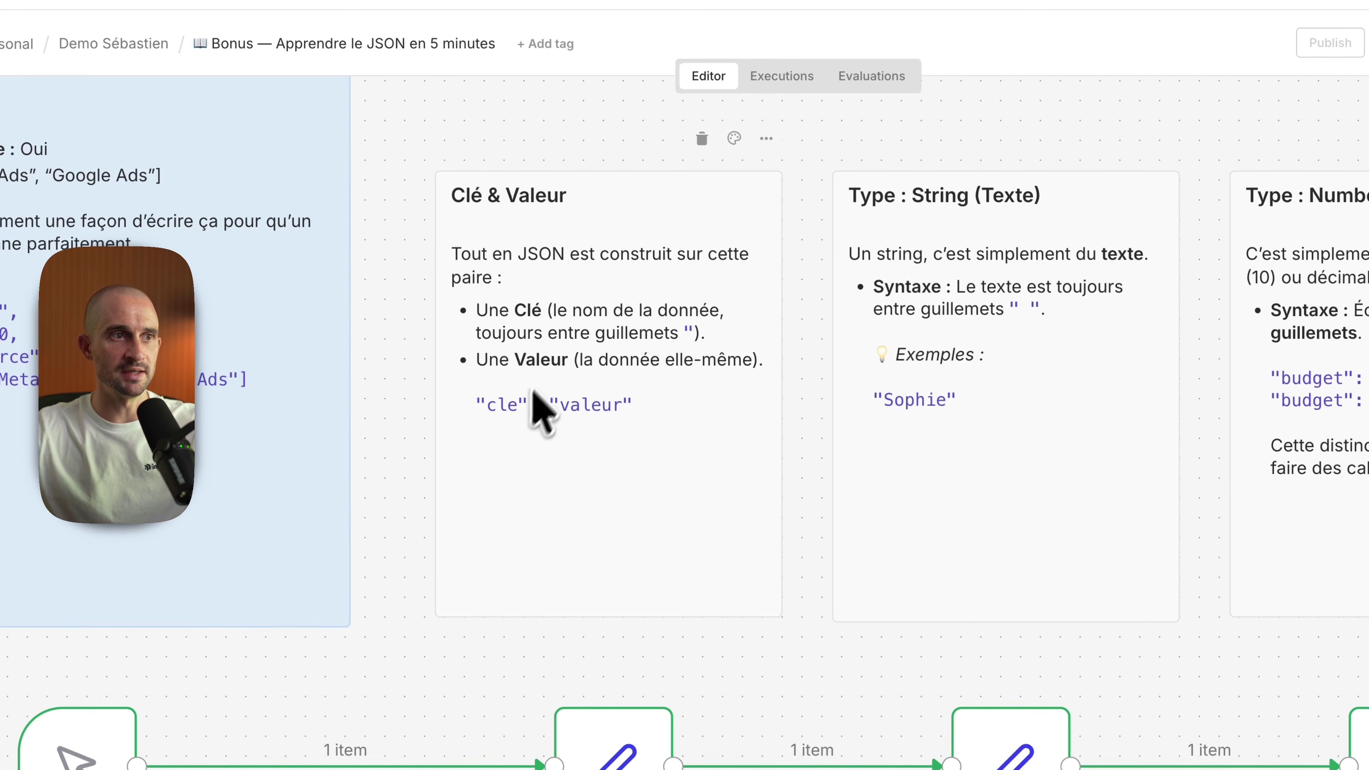
scroll(626, 486, "down", 5)
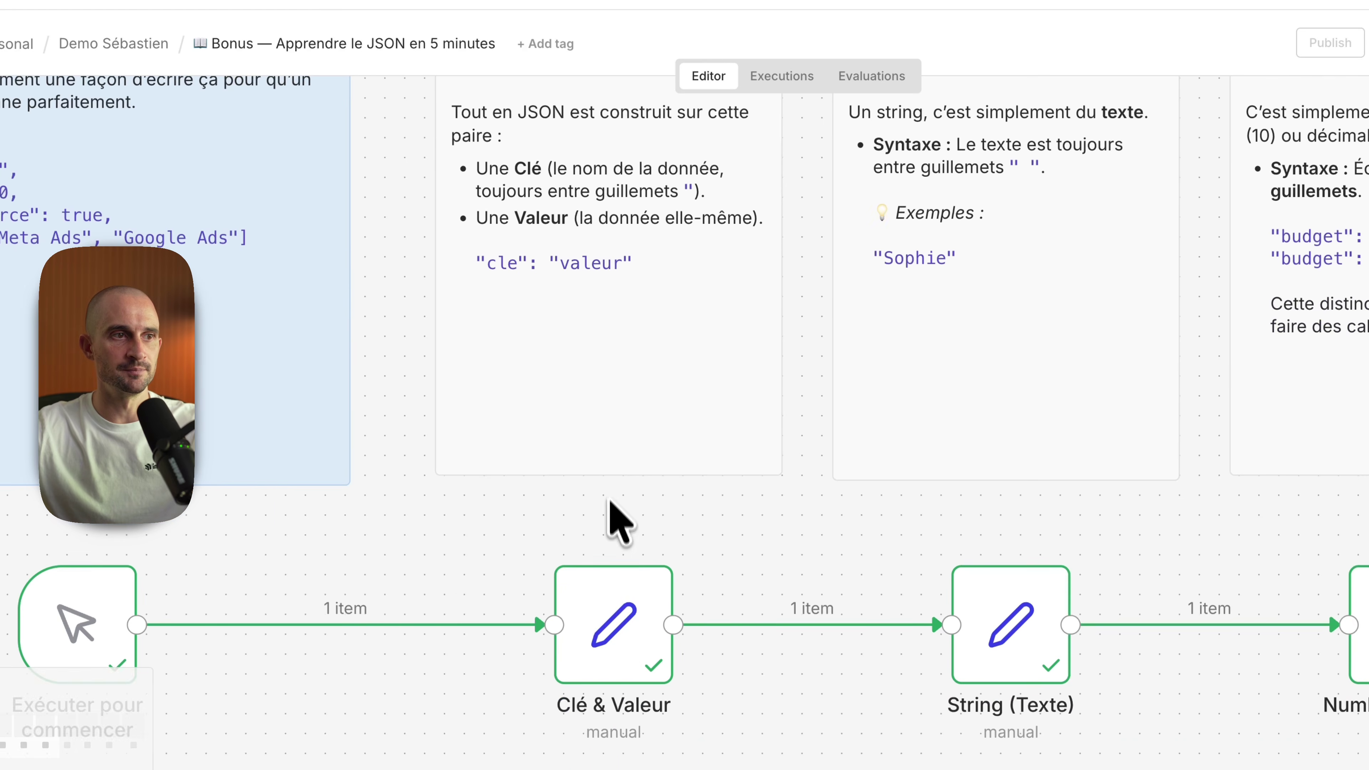
left_click(612, 626)
double_click(545, 620)
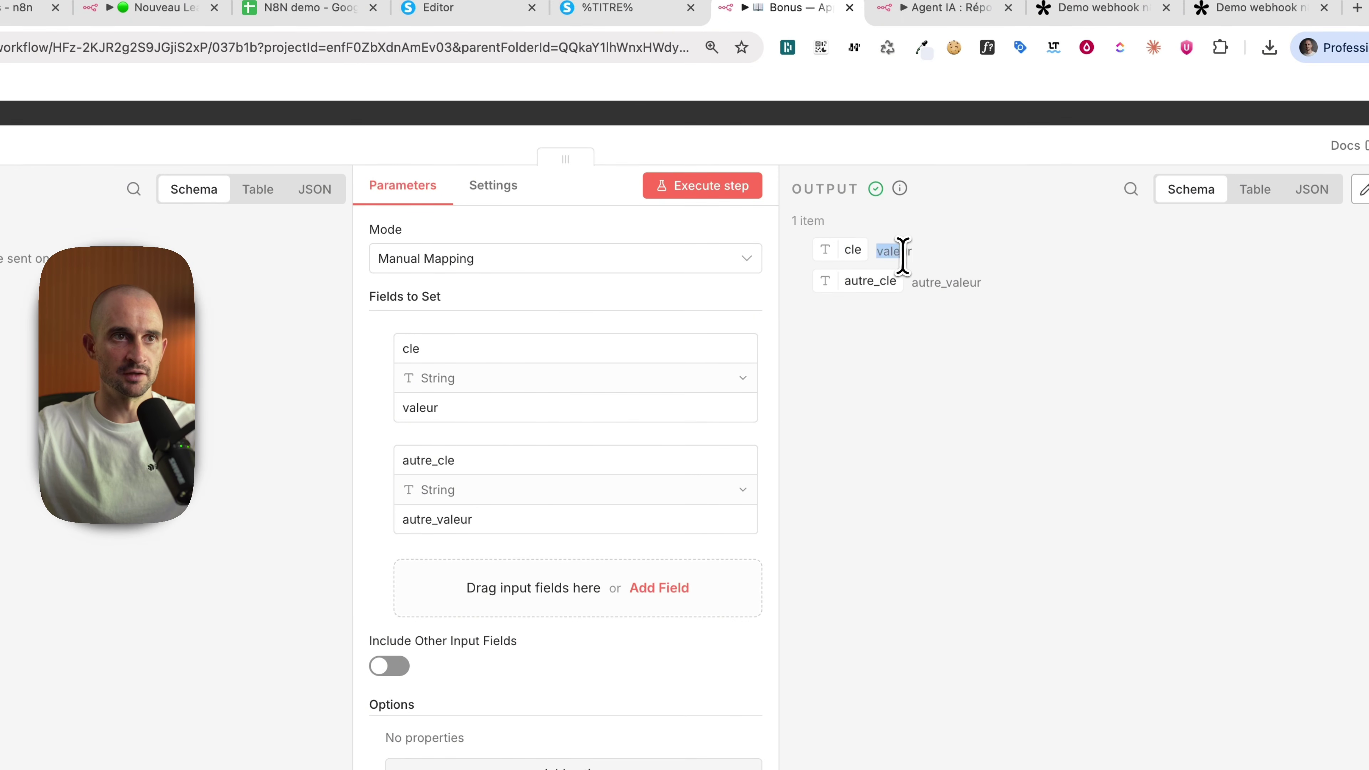
left_click_drag(914, 283, 1018, 297)
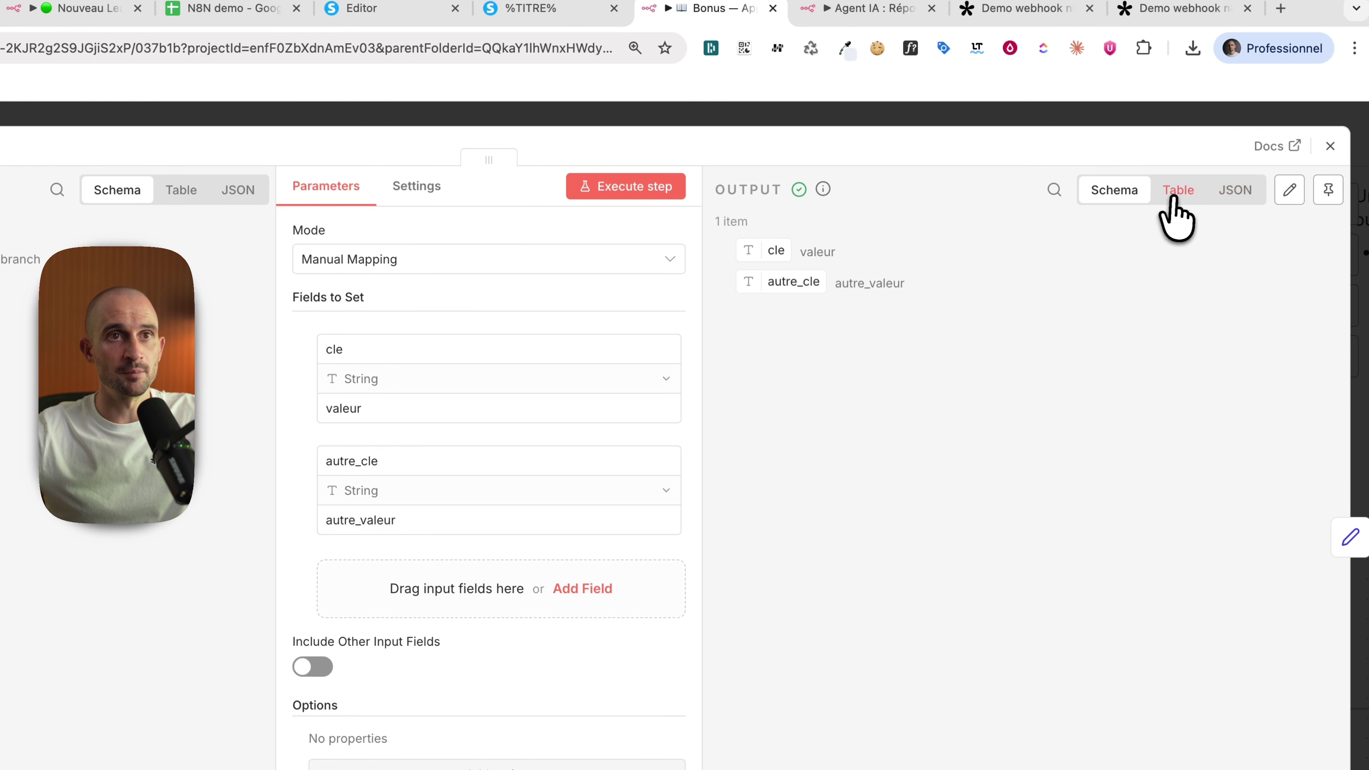
left_click(1247, 197)
left_click(1239, 197)
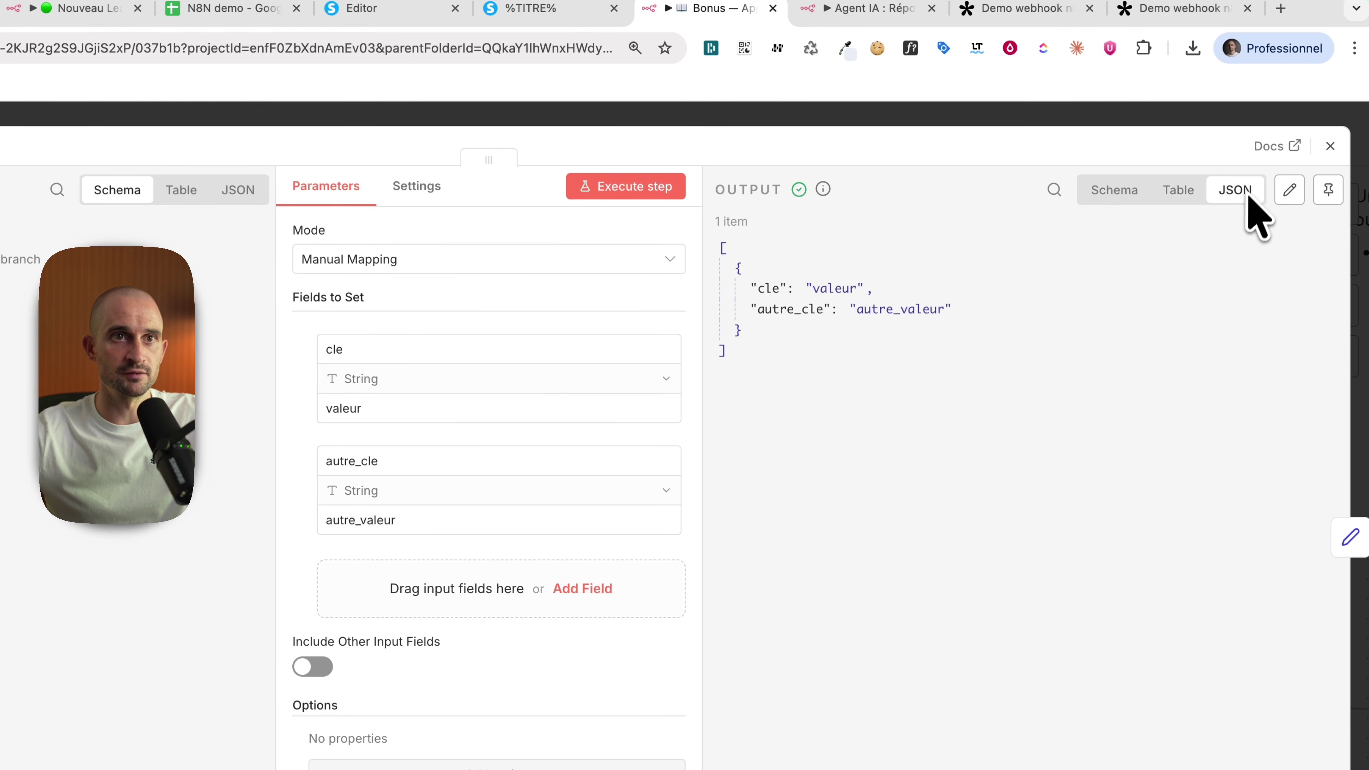
left_click_drag(707, 255, 842, 385)
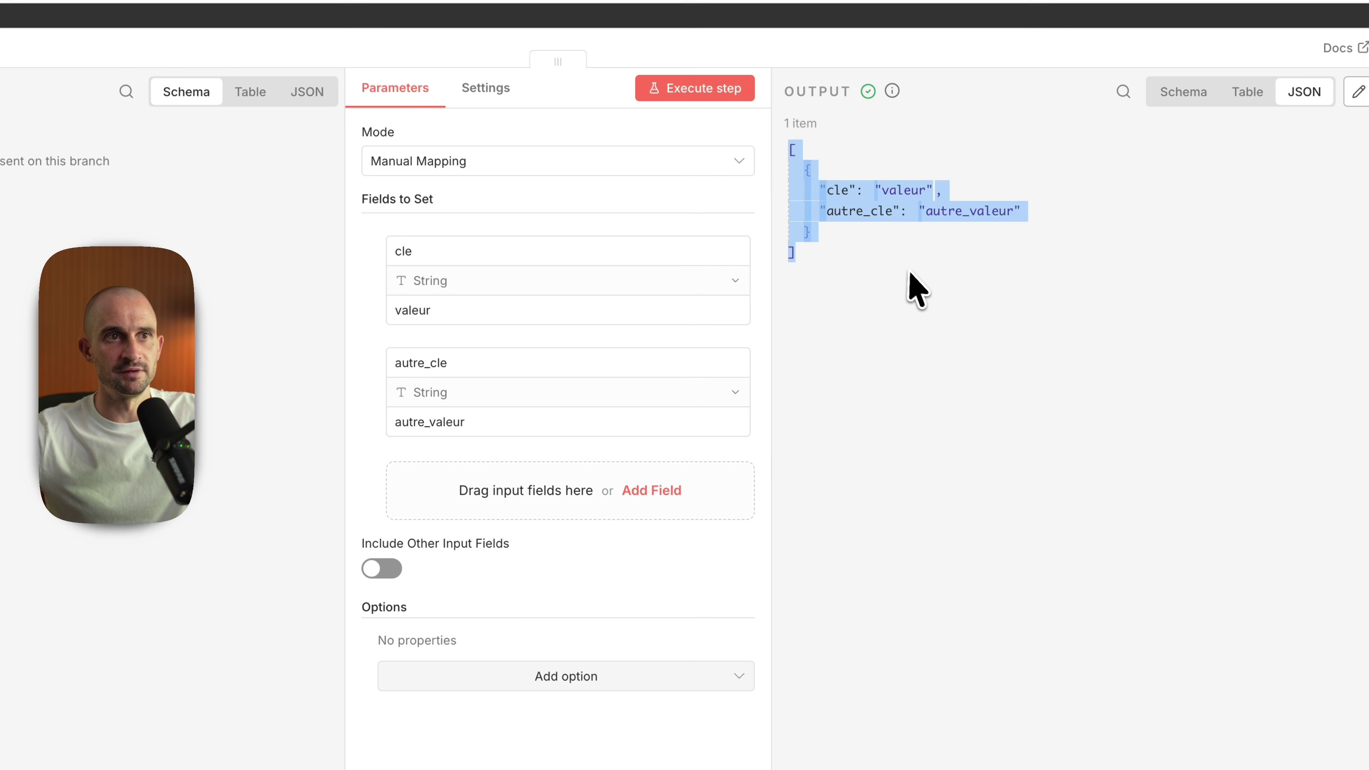
left_click(854, 389)
key("Escape")
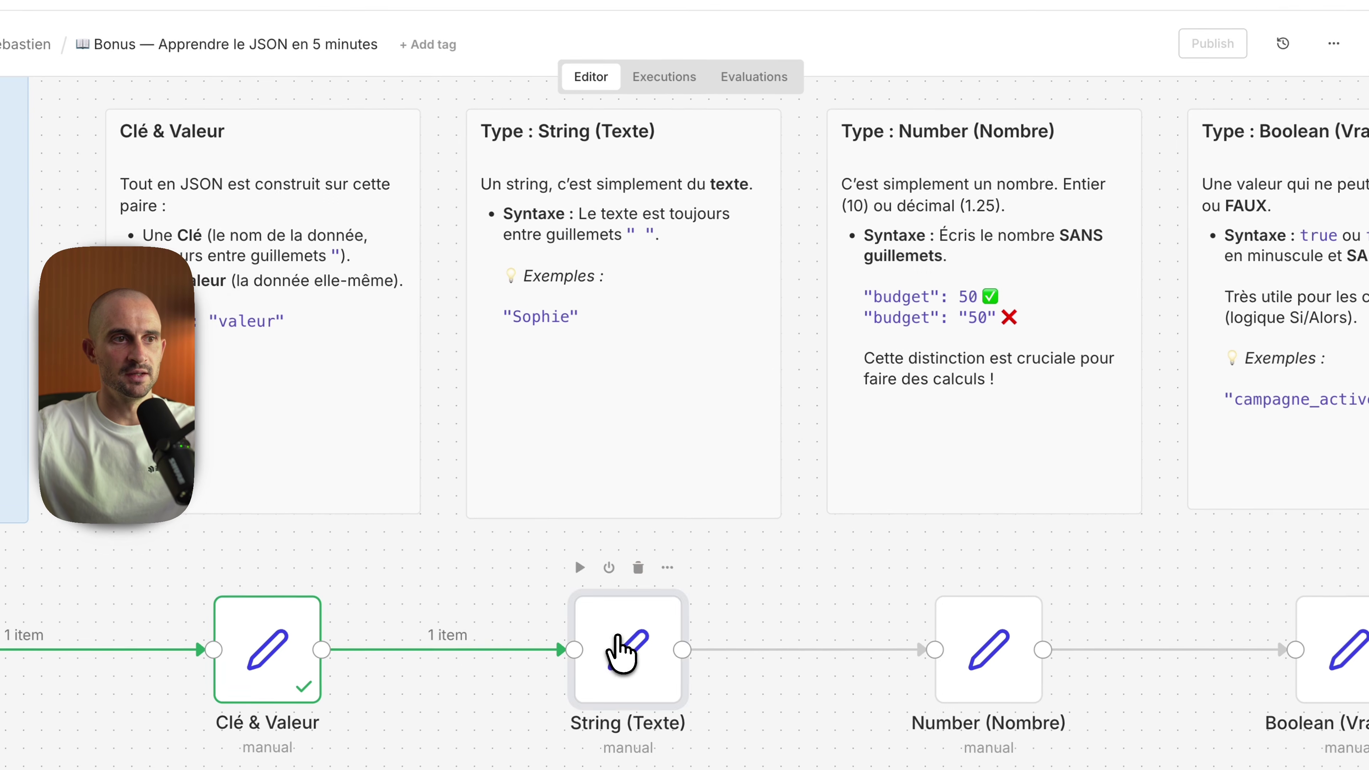
Step: Run the String (Texte) step and check its nom_campagne output value
double_click(600, 643)
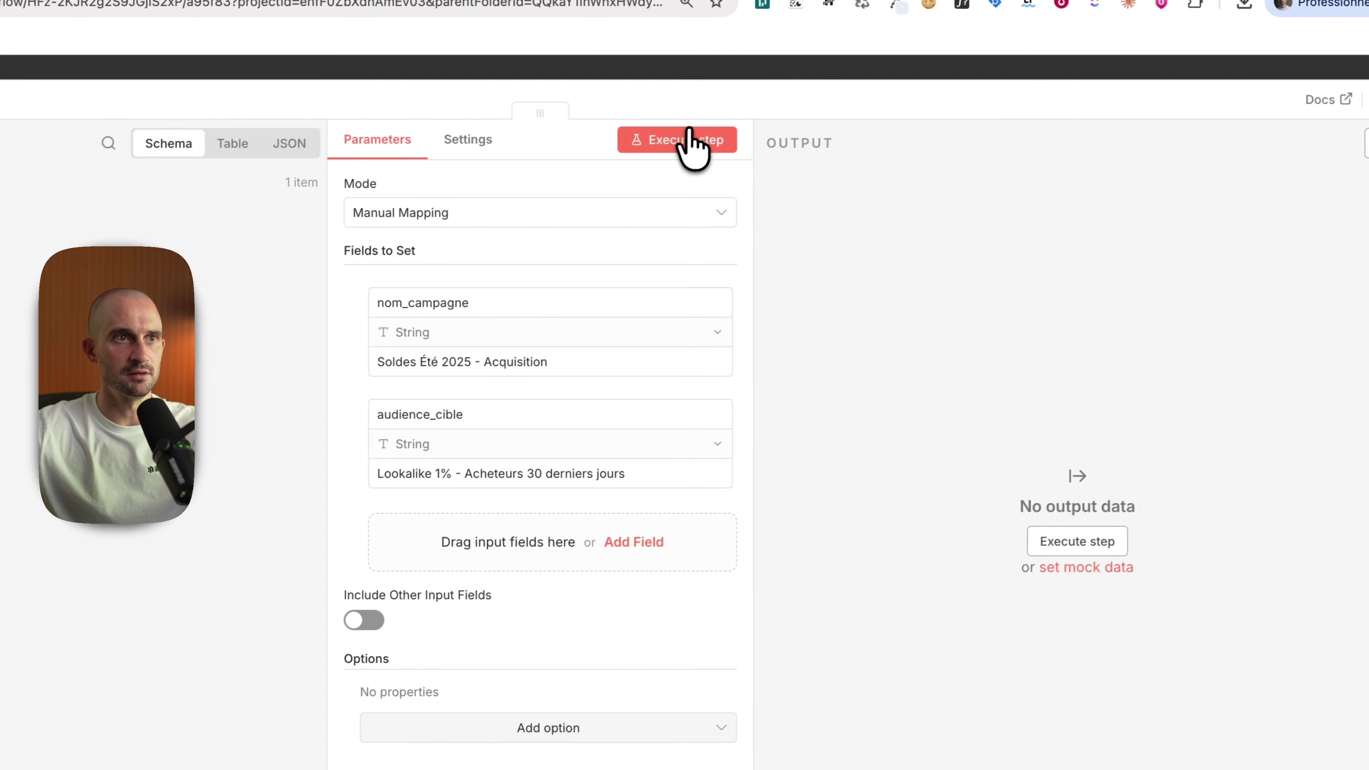
left_click(691, 142)
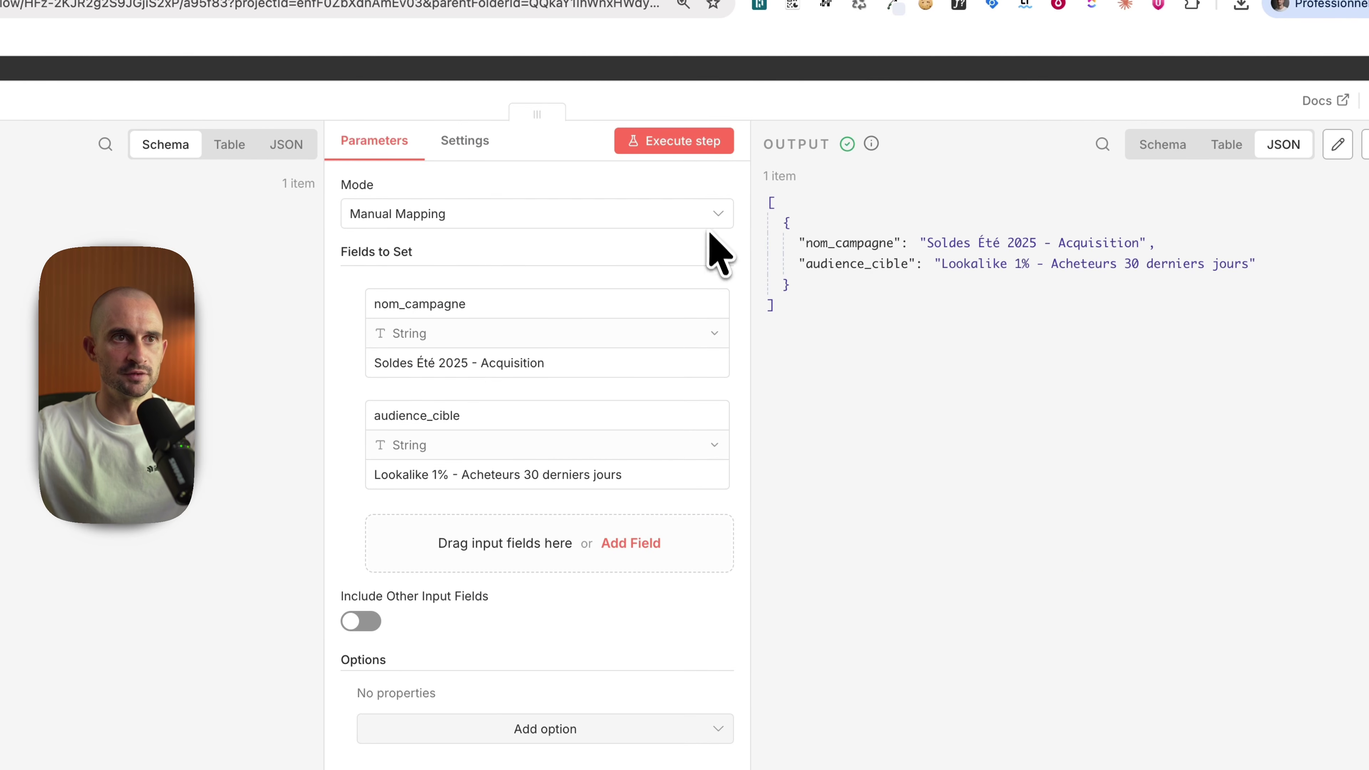
left_click_drag(920, 244, 1141, 248)
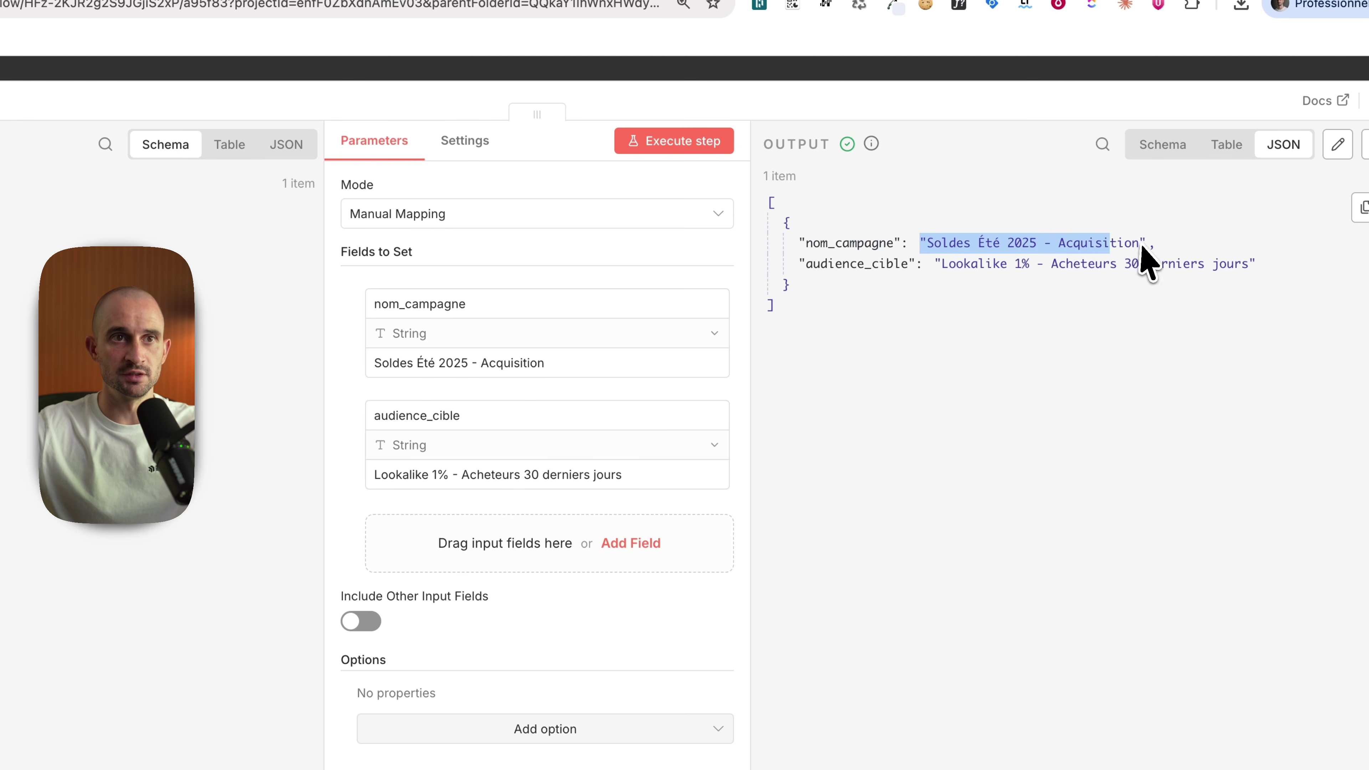
left_click(1123, 353)
key("Escape")
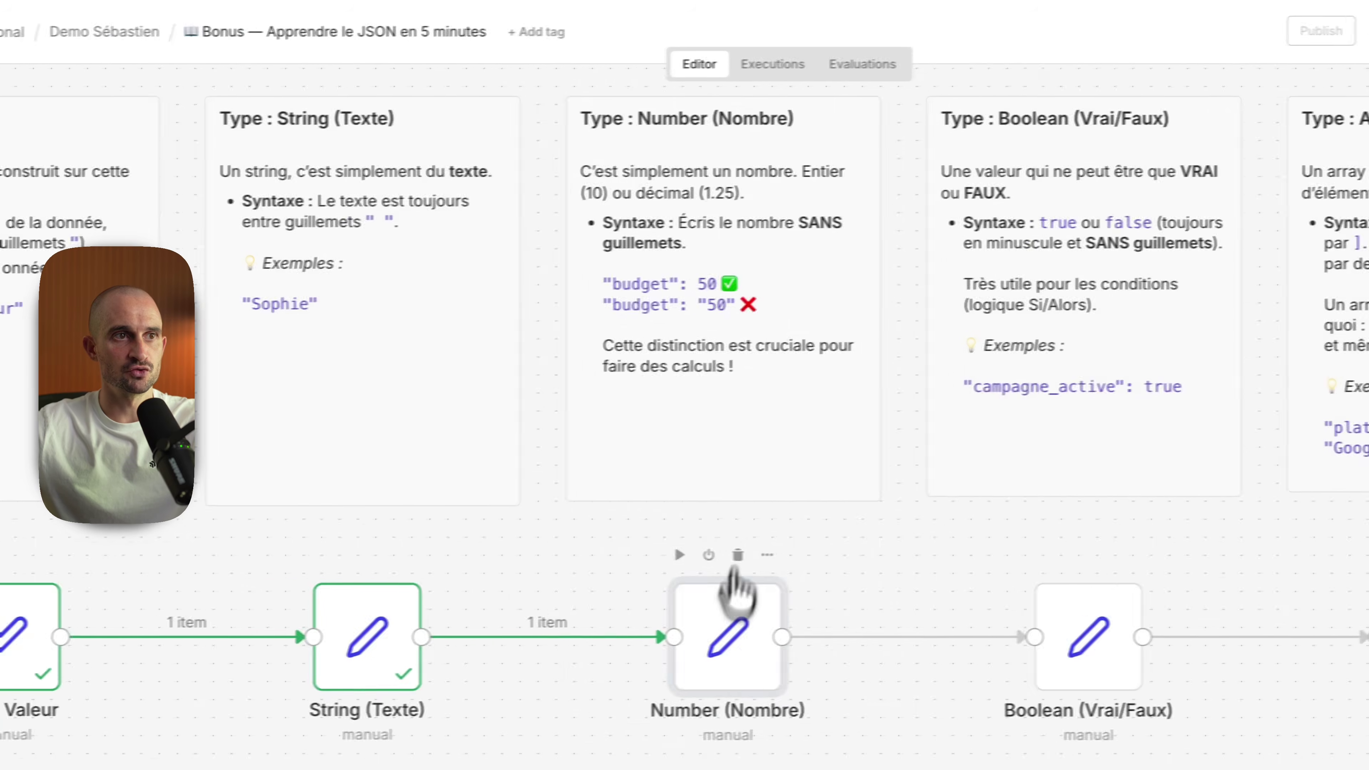
Step: Run the Number (Nombre) and Boolean (Vrai/Faux) steps, checking the cbo_activee true value
double_click(736, 594)
left_click(717, 166)
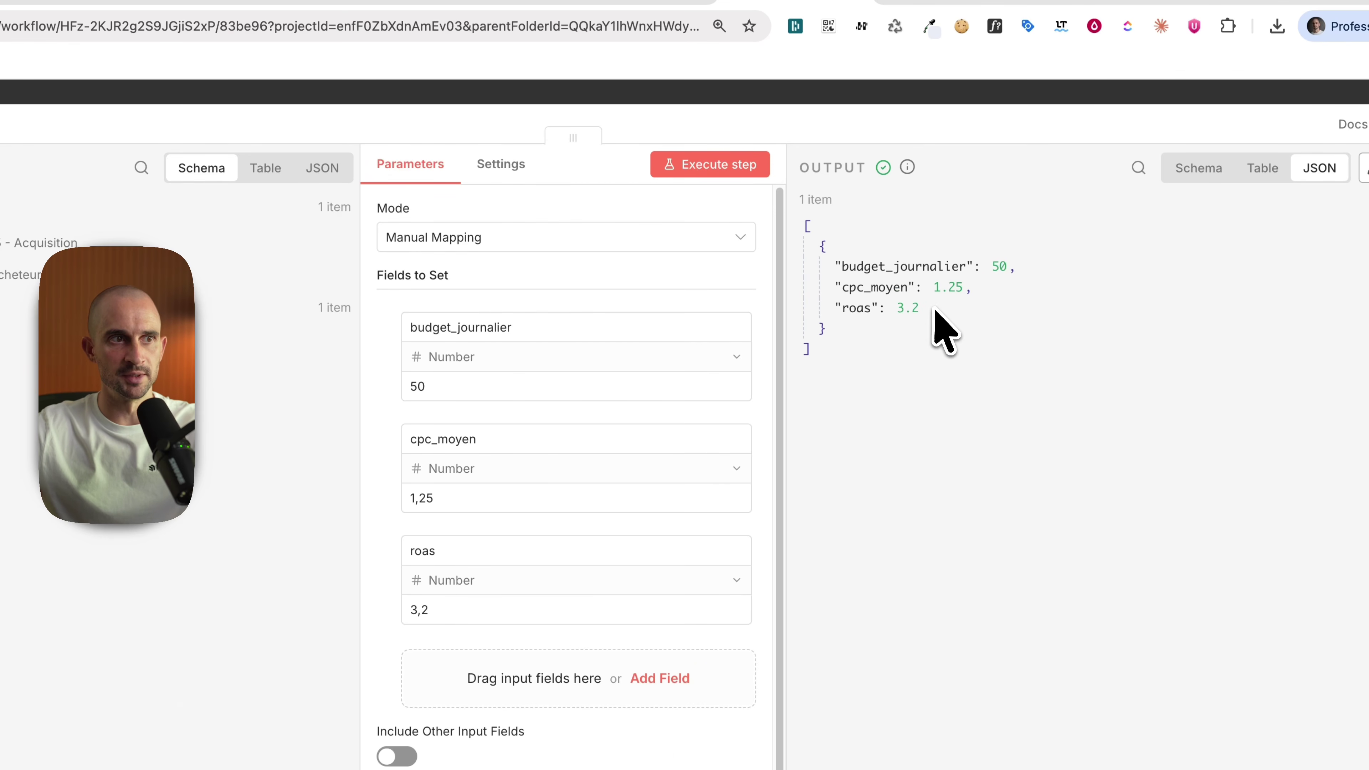
key("Escape")
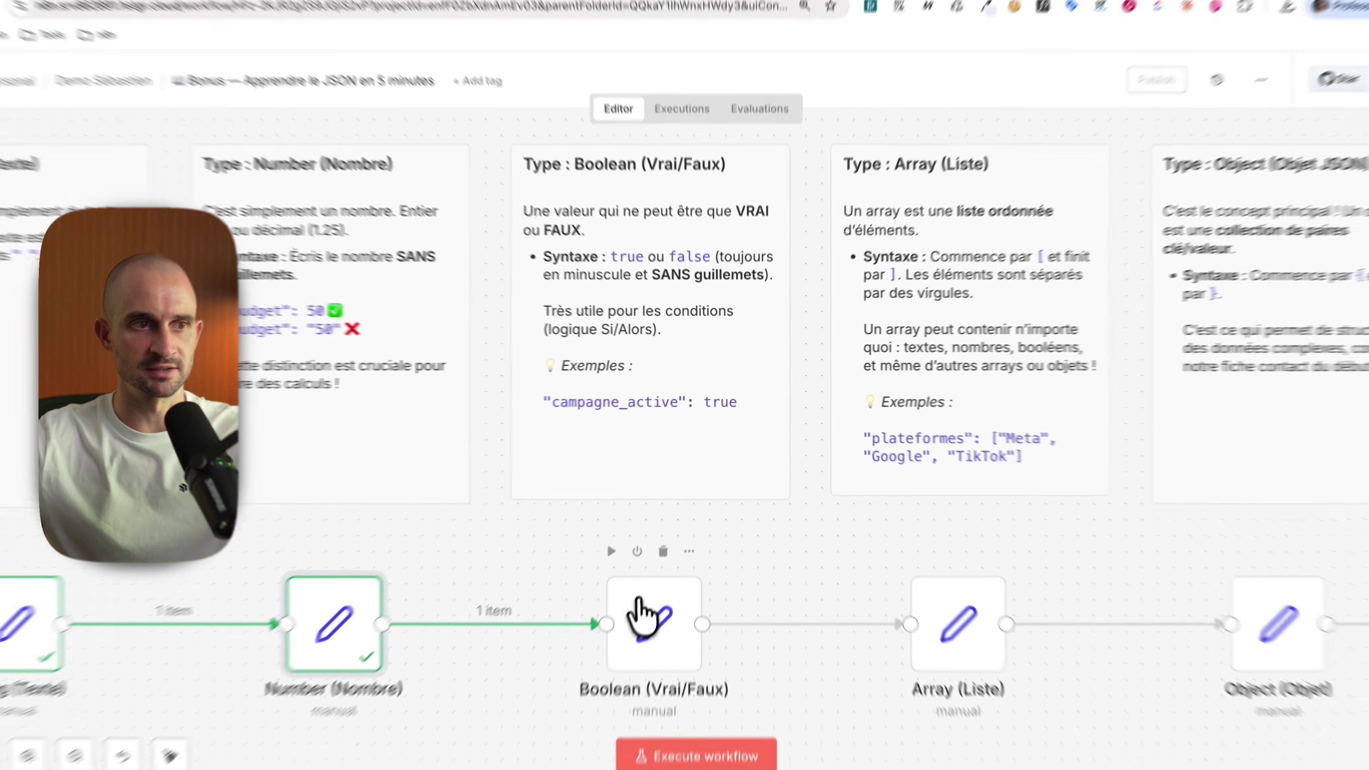
double_click(664, 597)
left_click(806, 156)
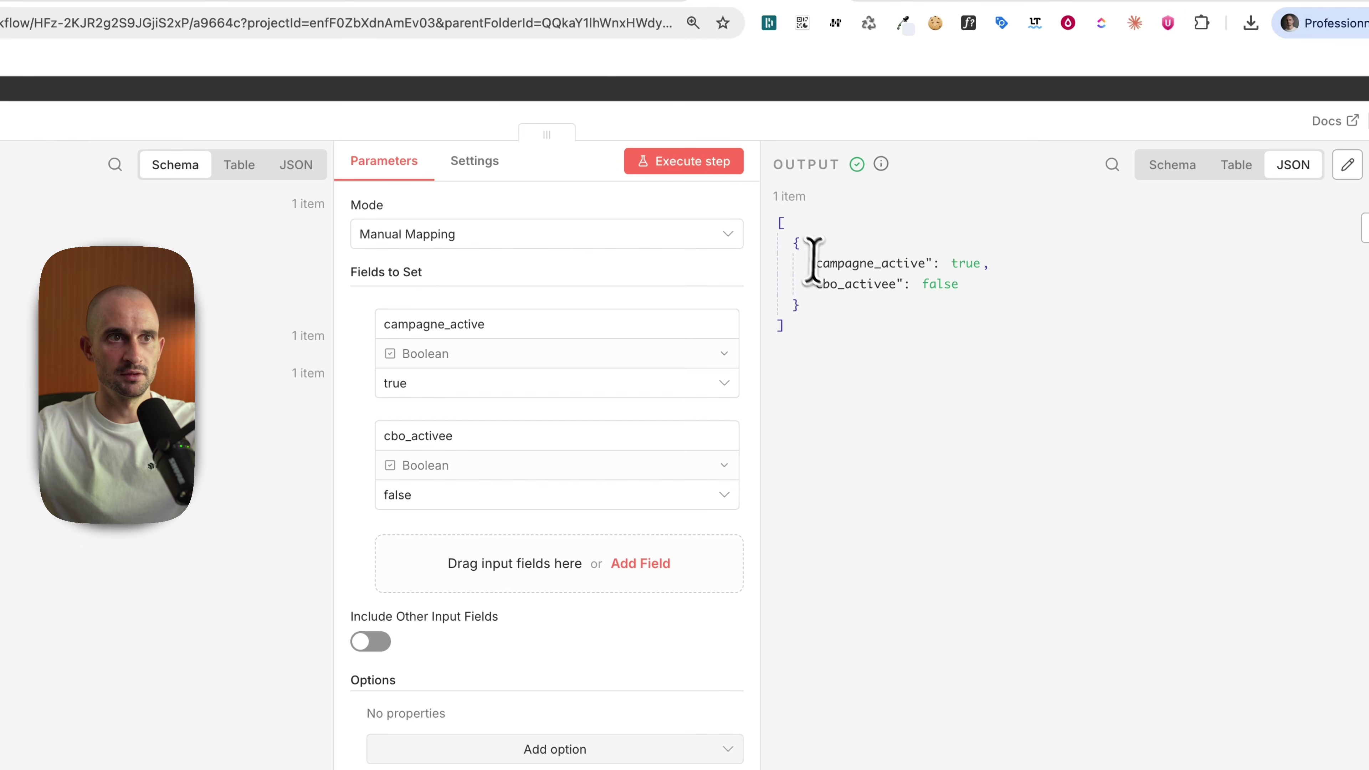
left_click_drag(951, 263, 963, 263)
left_click_drag(811, 284, 865, 284)
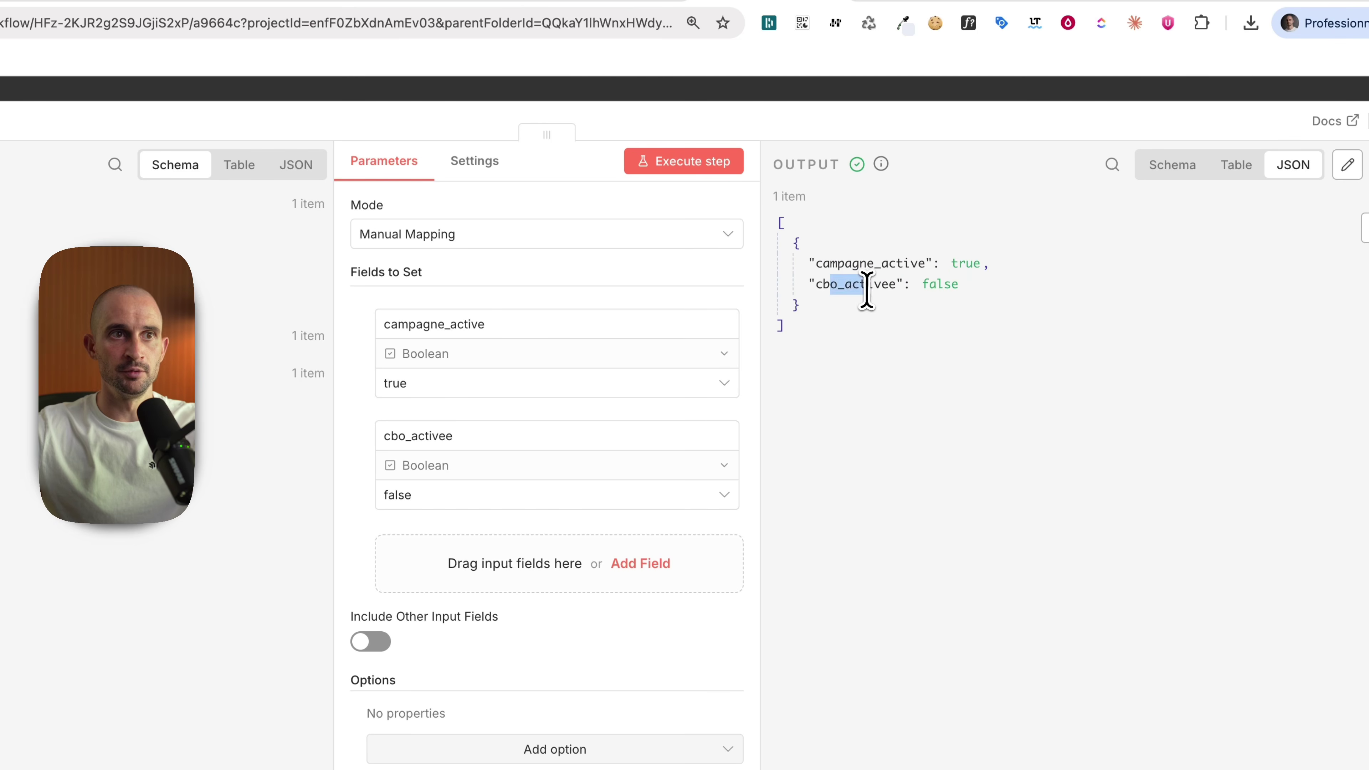
left_click(938, 289)
key("Escape")
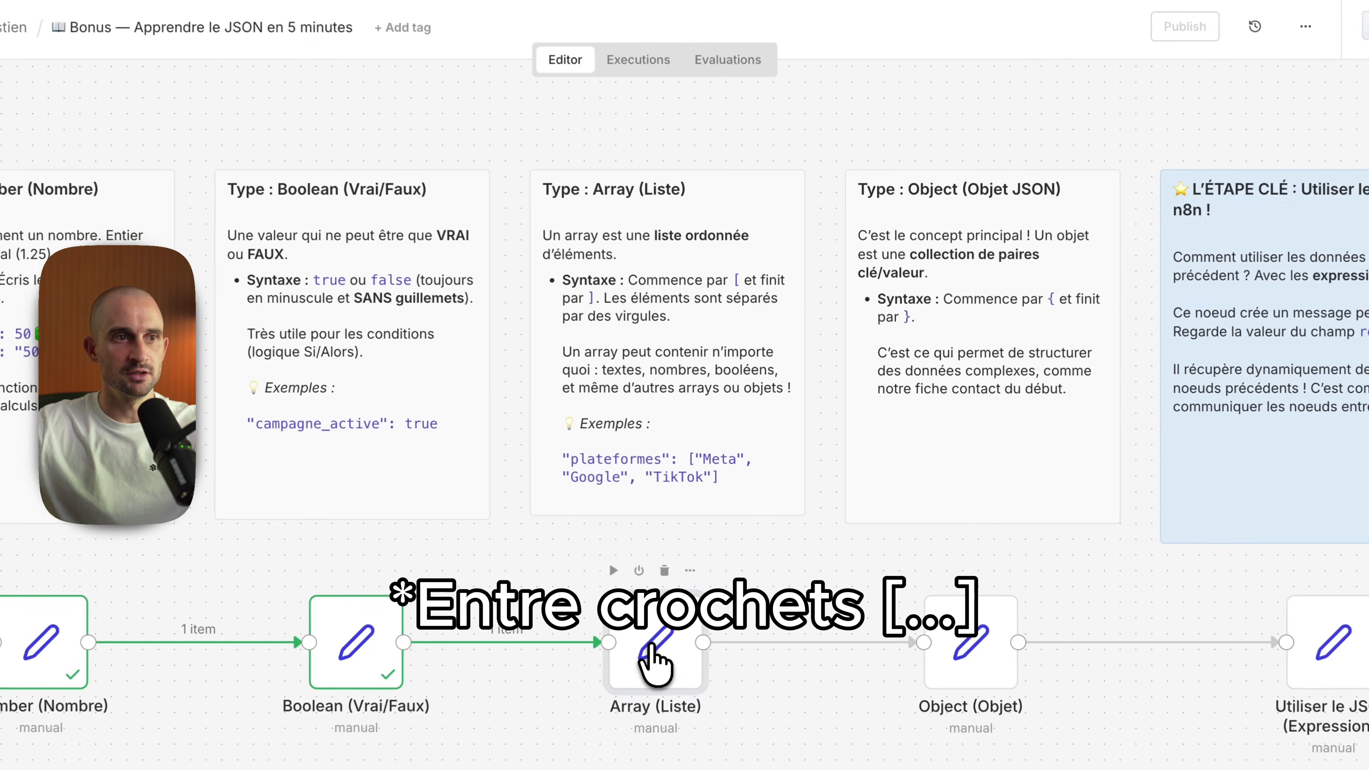
Step: Run the Array (Liste) step and look at its Meta Ads entry
double_click(702, 589)
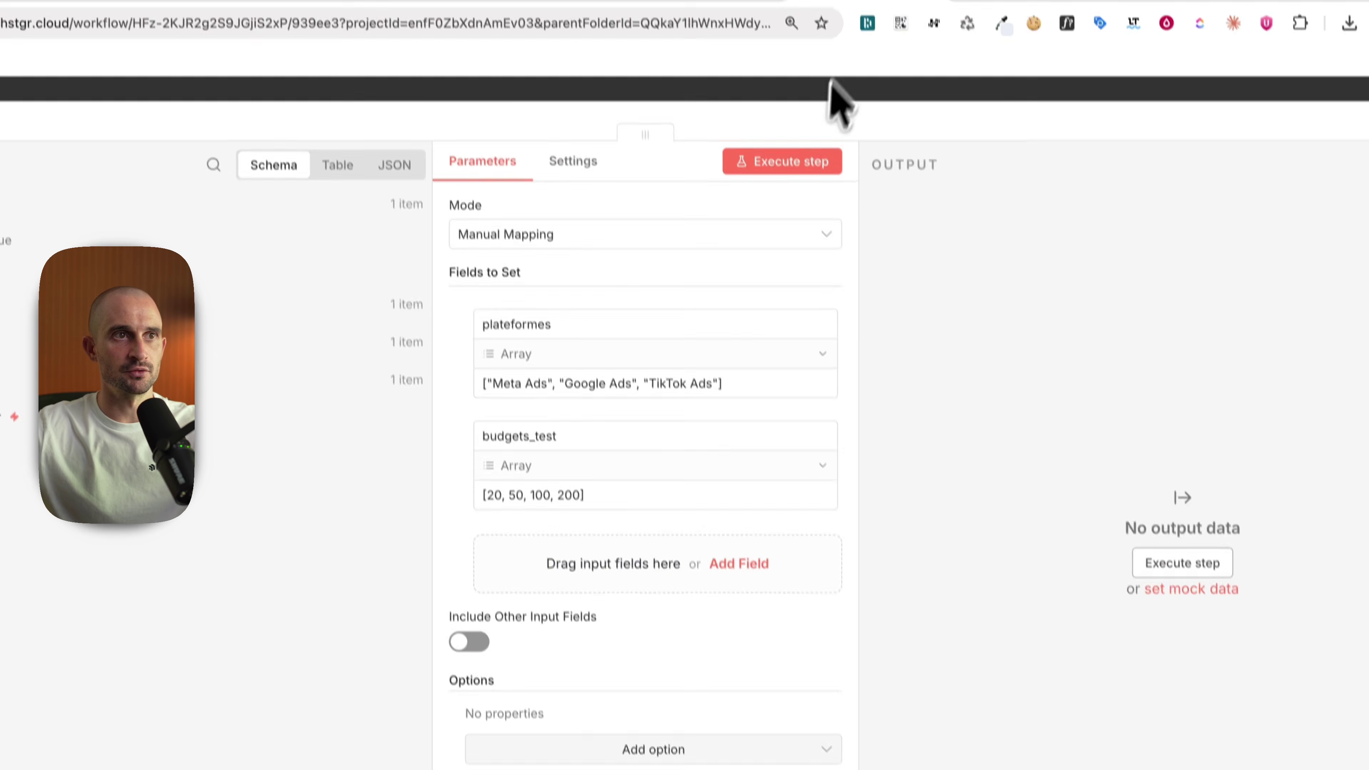
left_click(797, 162)
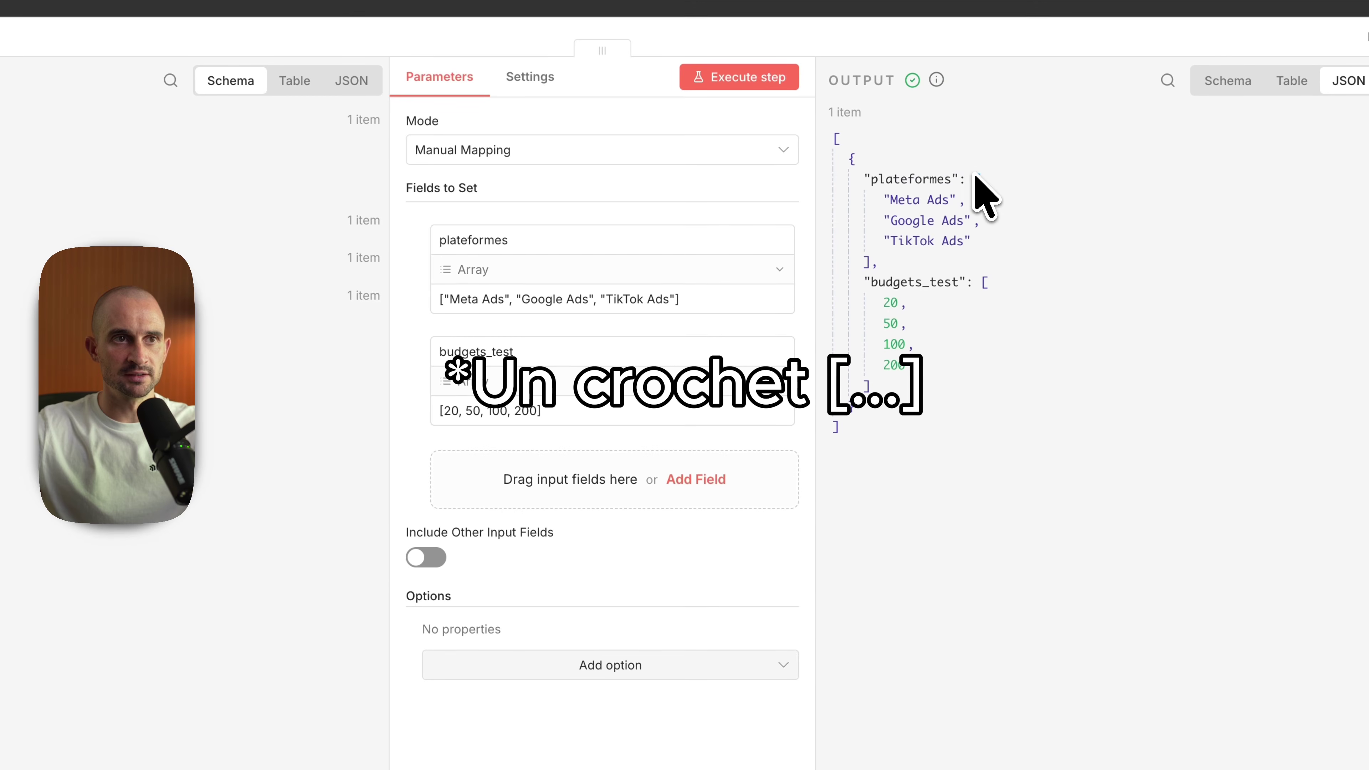
left_click_drag(890, 201, 842, 246)
left_click(967, 206)
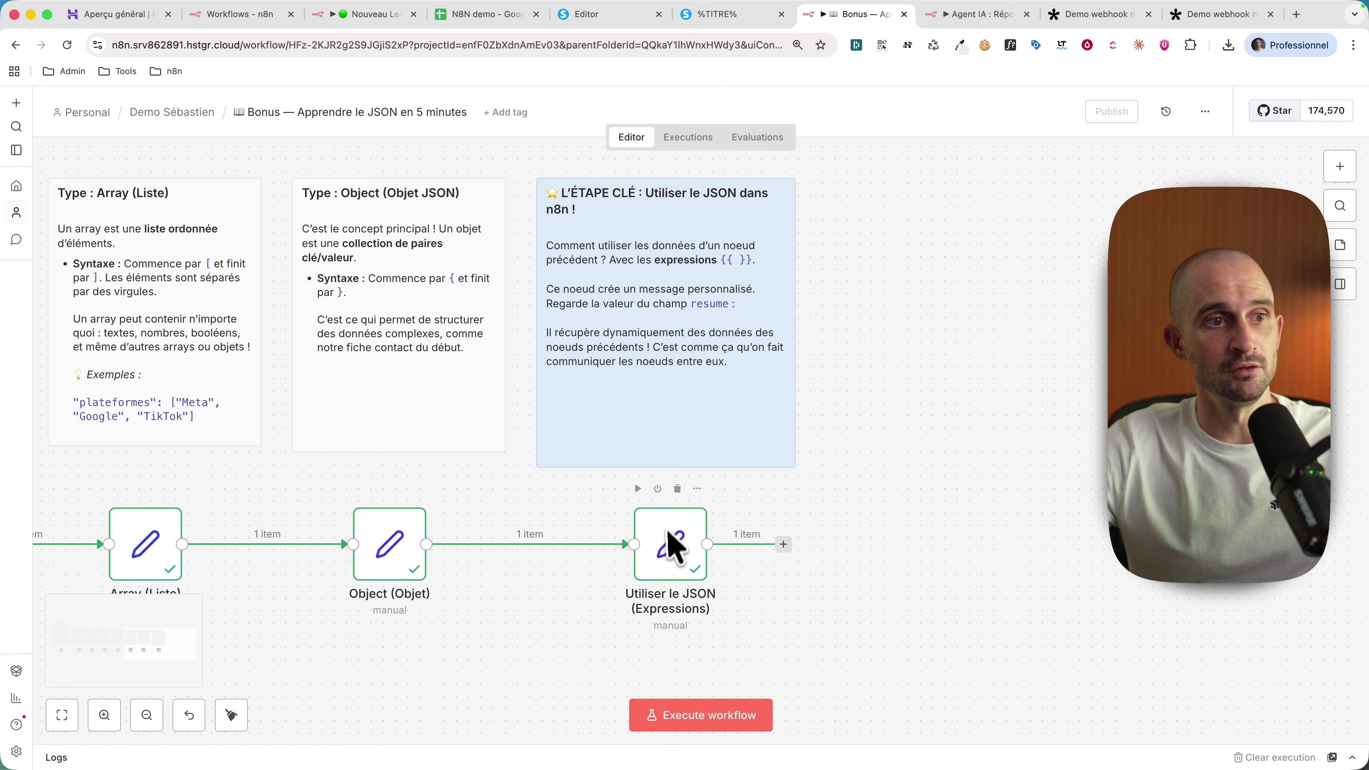
Step: Open the Utiliser le JSON node and select the budget total field name
left_click(676, 555)
double_click(675, 556)
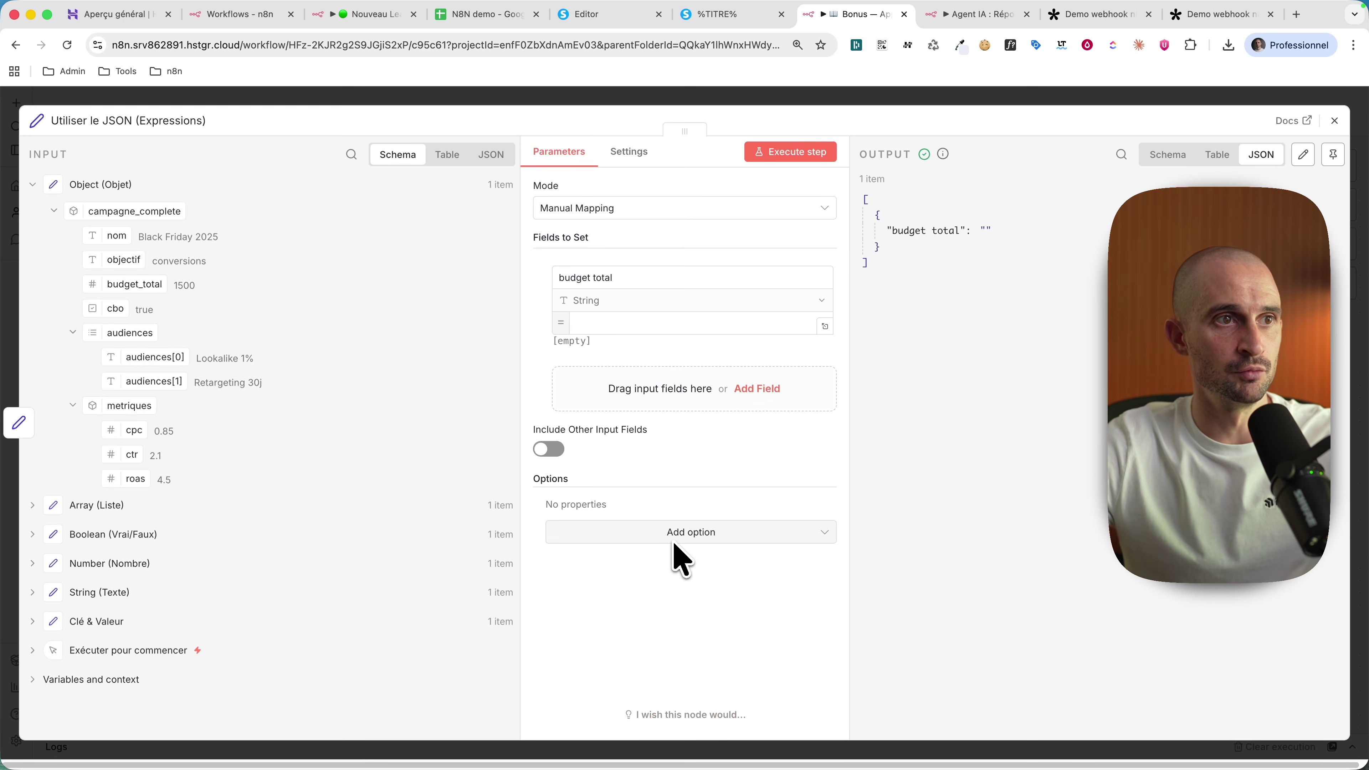
left_click(570, 278)
left_click_drag(570, 278, 624, 280)
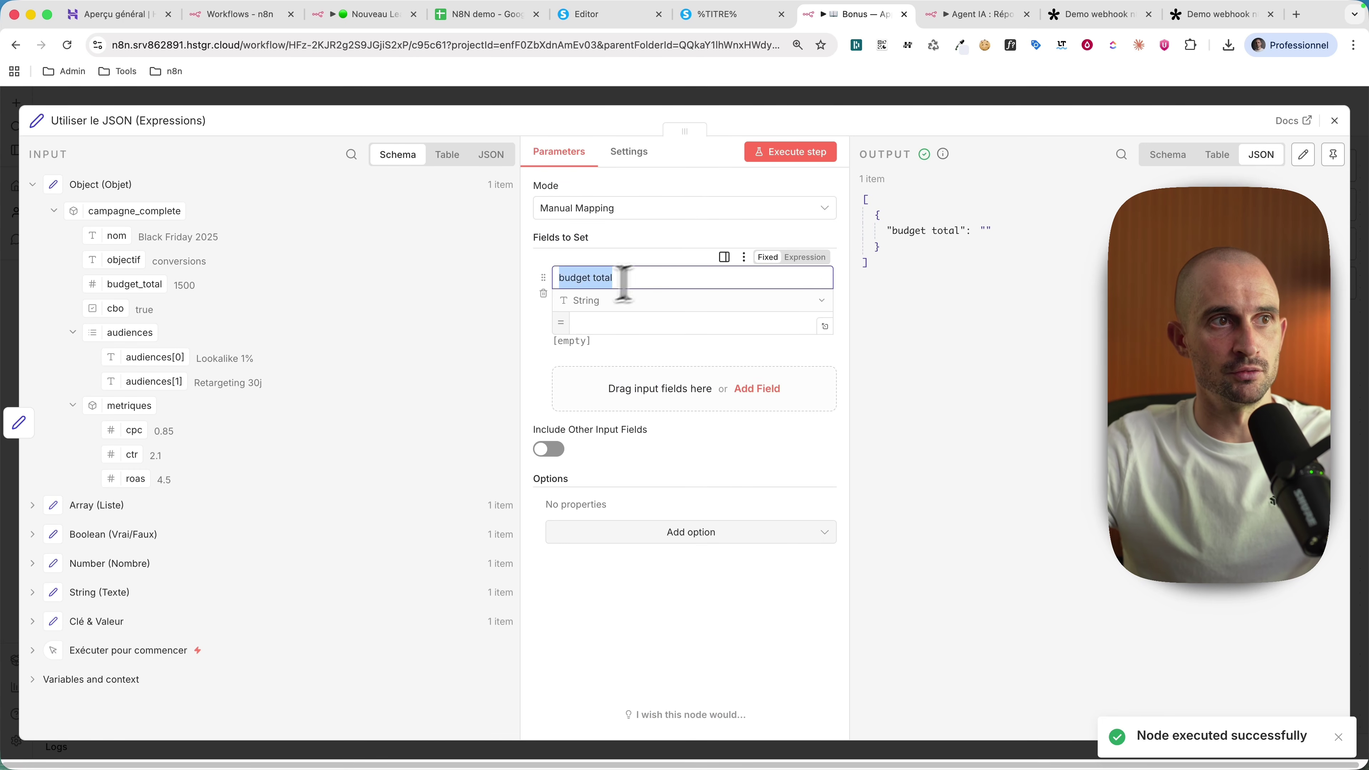
left_click(961, 266)
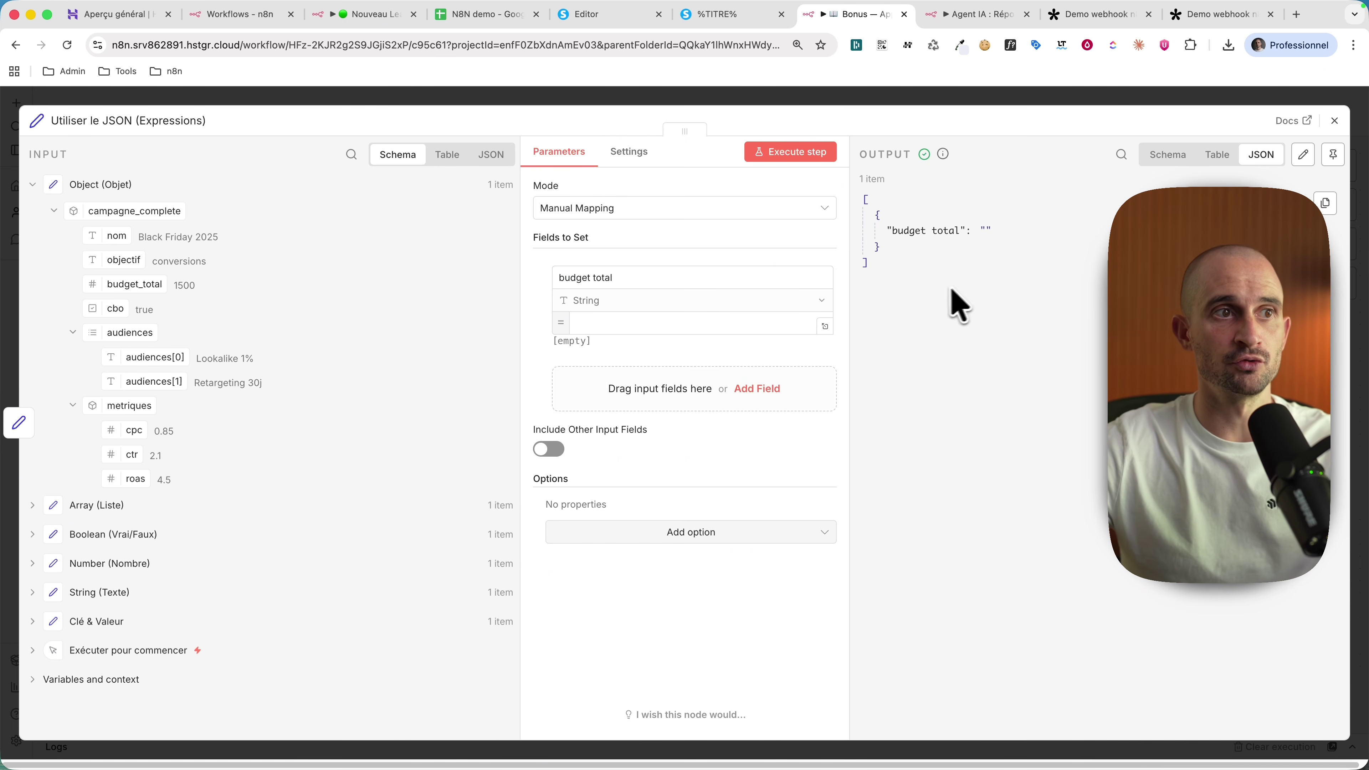
Step: Make budget total a Number, test the node with 100, then delete that value
left_click(662, 322)
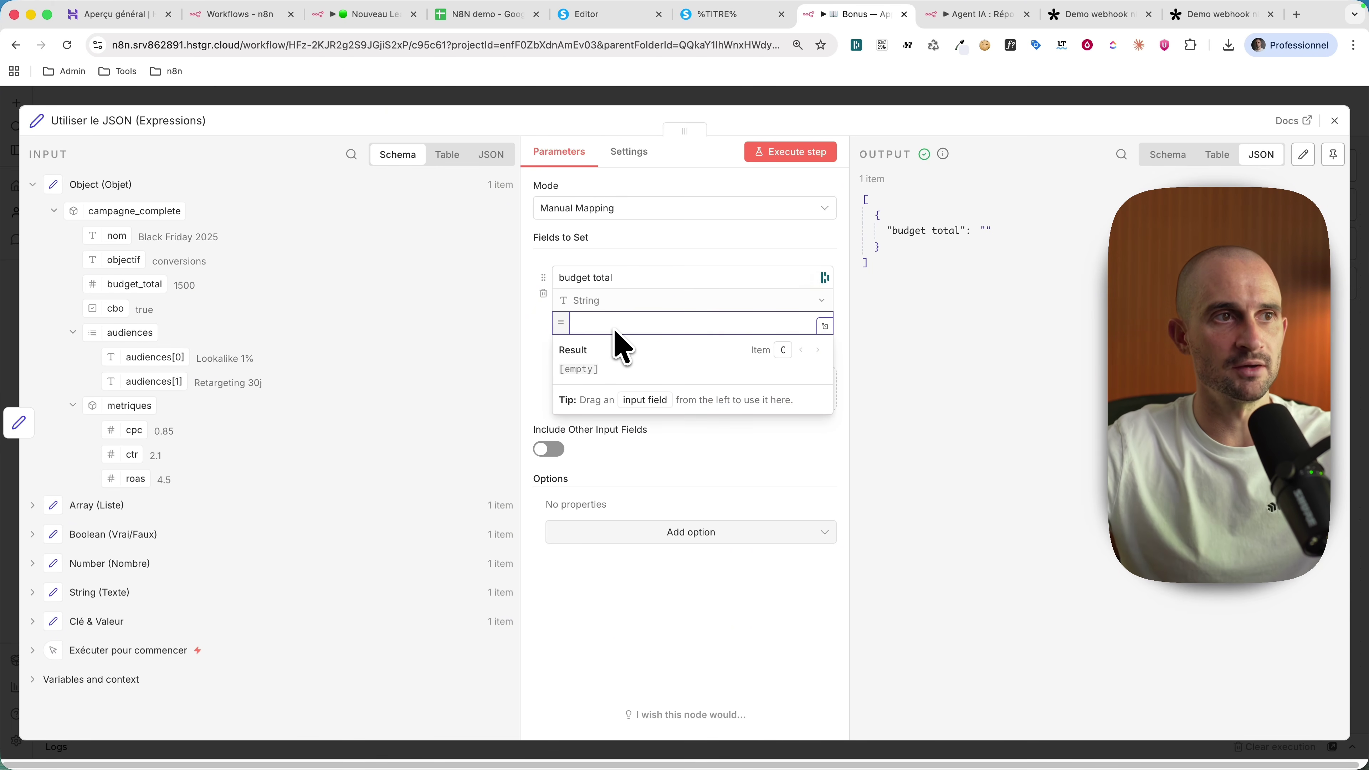
left_click(613, 302)
left_click(626, 359)
left_click(629, 324)
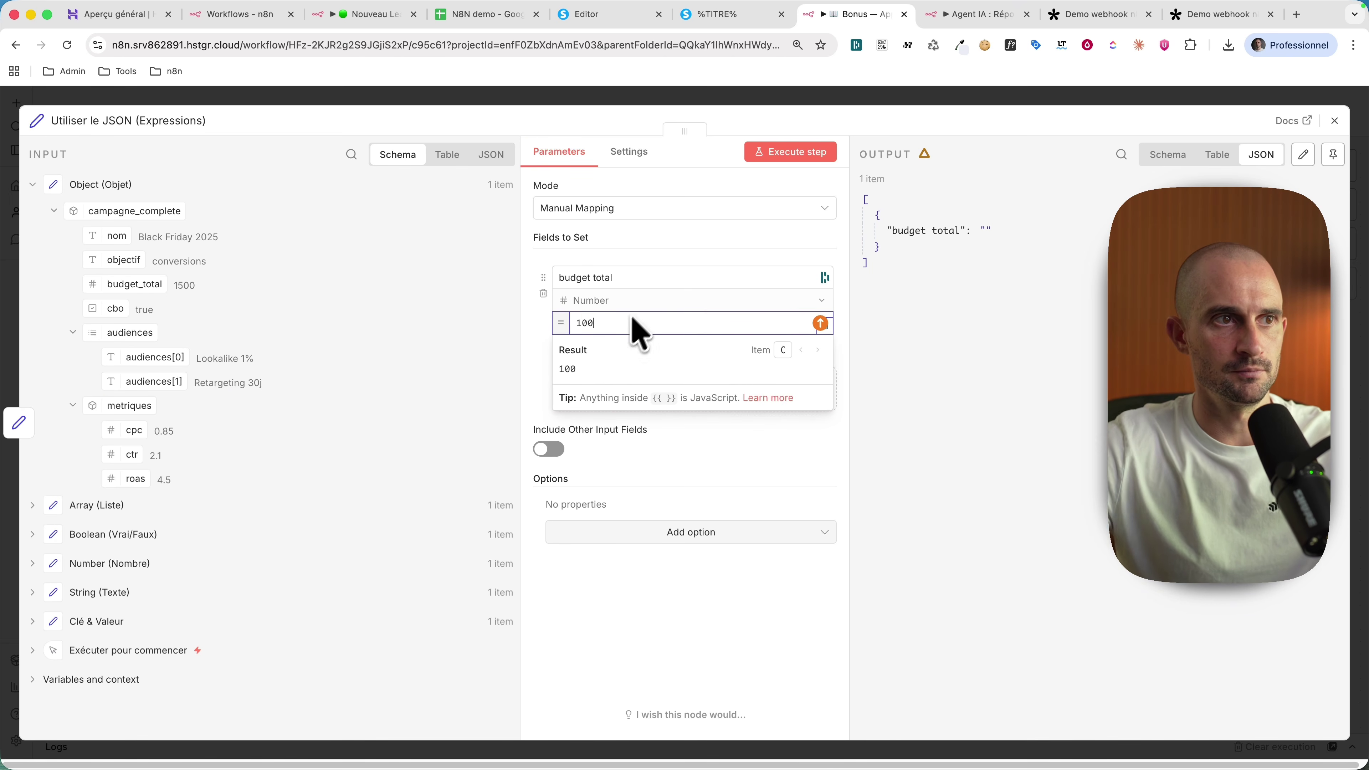
type("100")
left_click(801, 151)
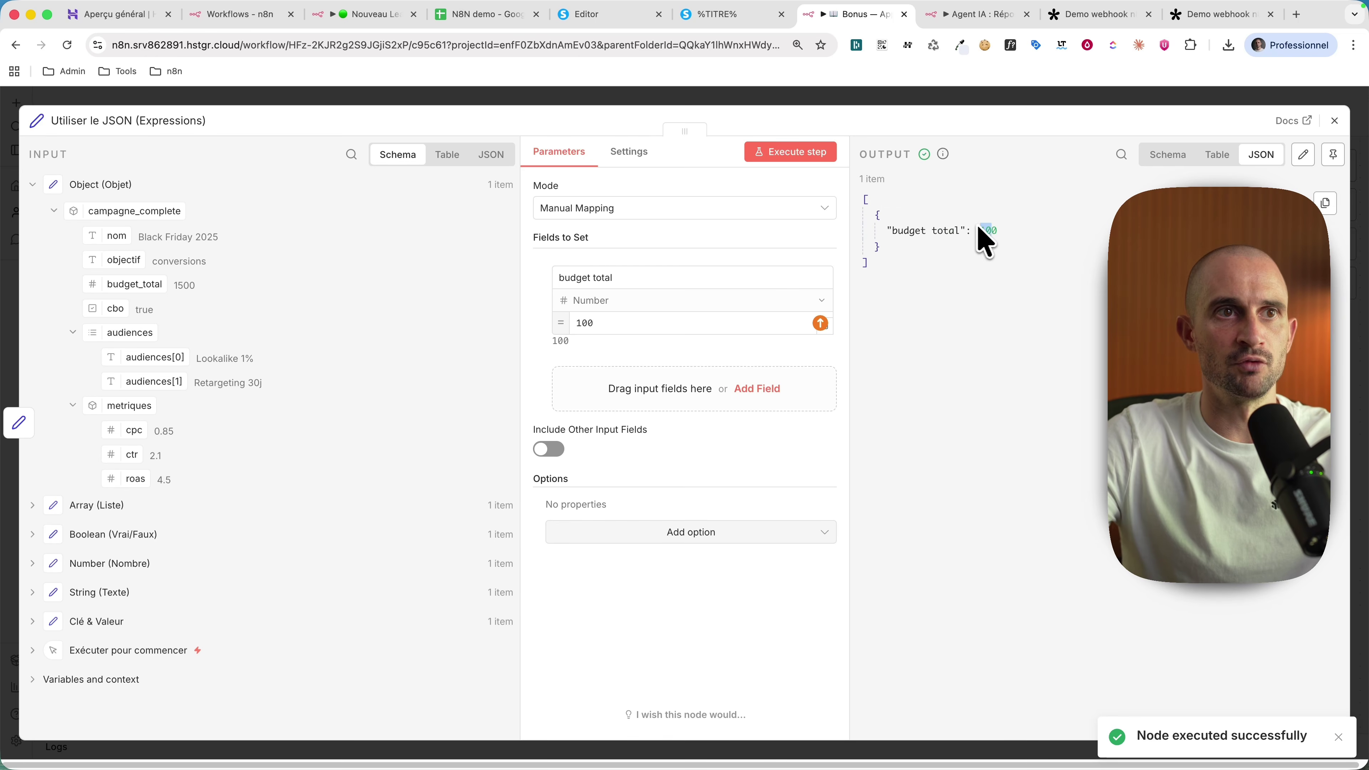
left_click_drag(635, 323, 542, 318)
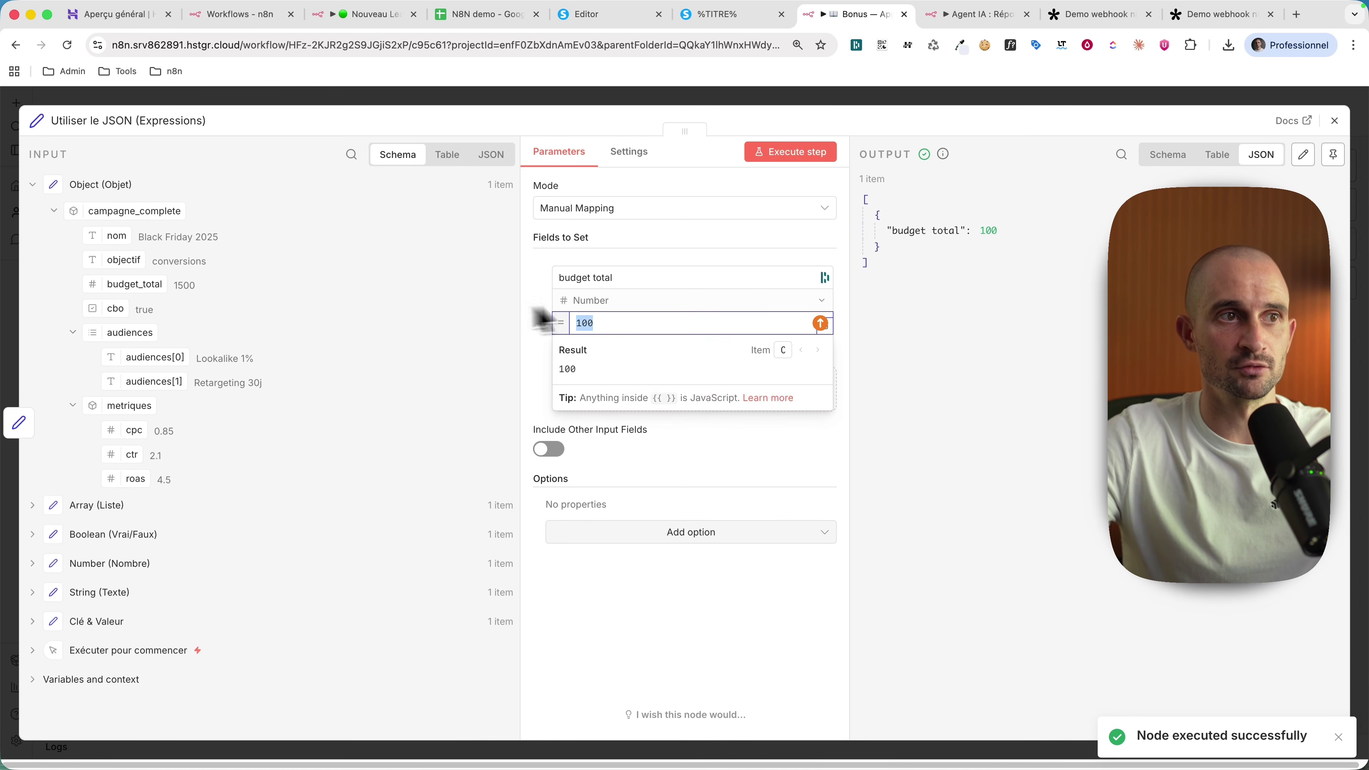
key("BackSpace")
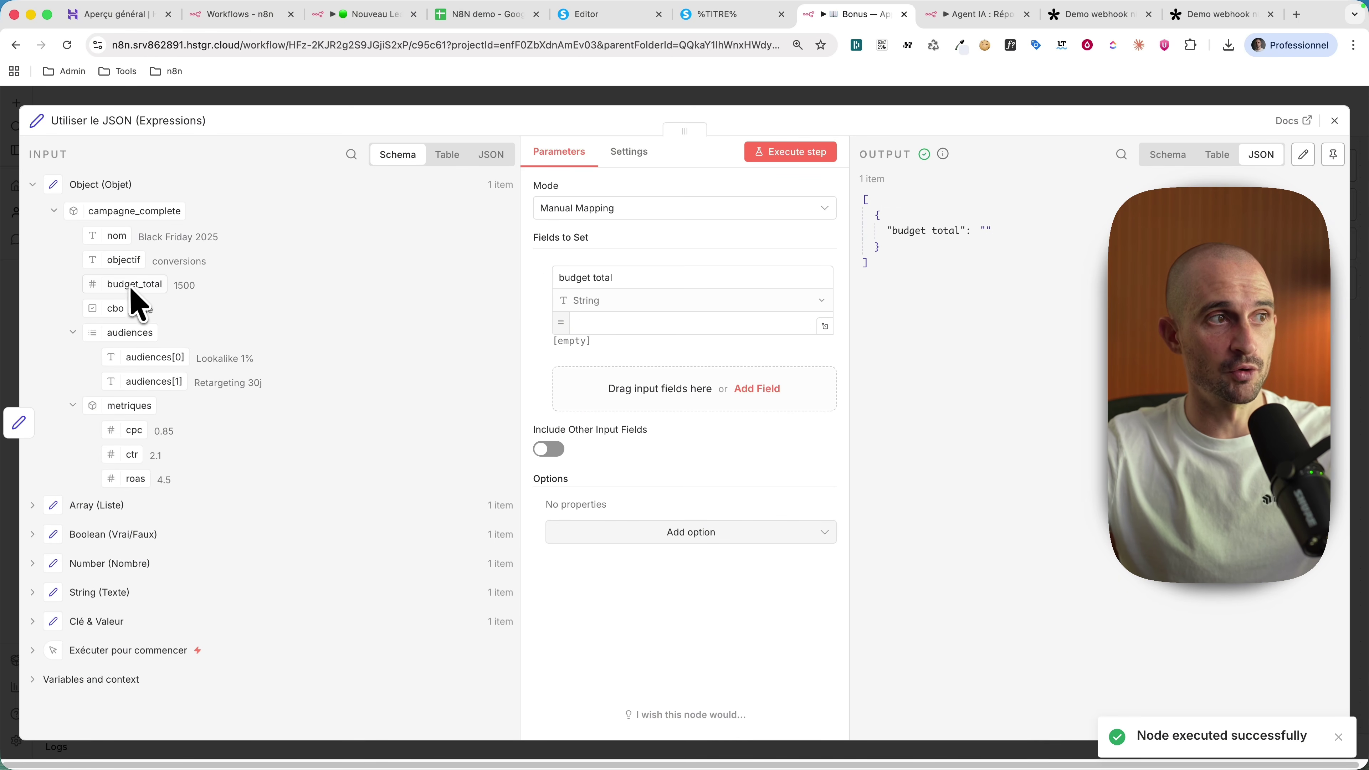
Step: Map budget_total from the input into budget total as a Number, yielding 1500
left_click_drag(134, 291, 611, 327)
left_click(822, 152)
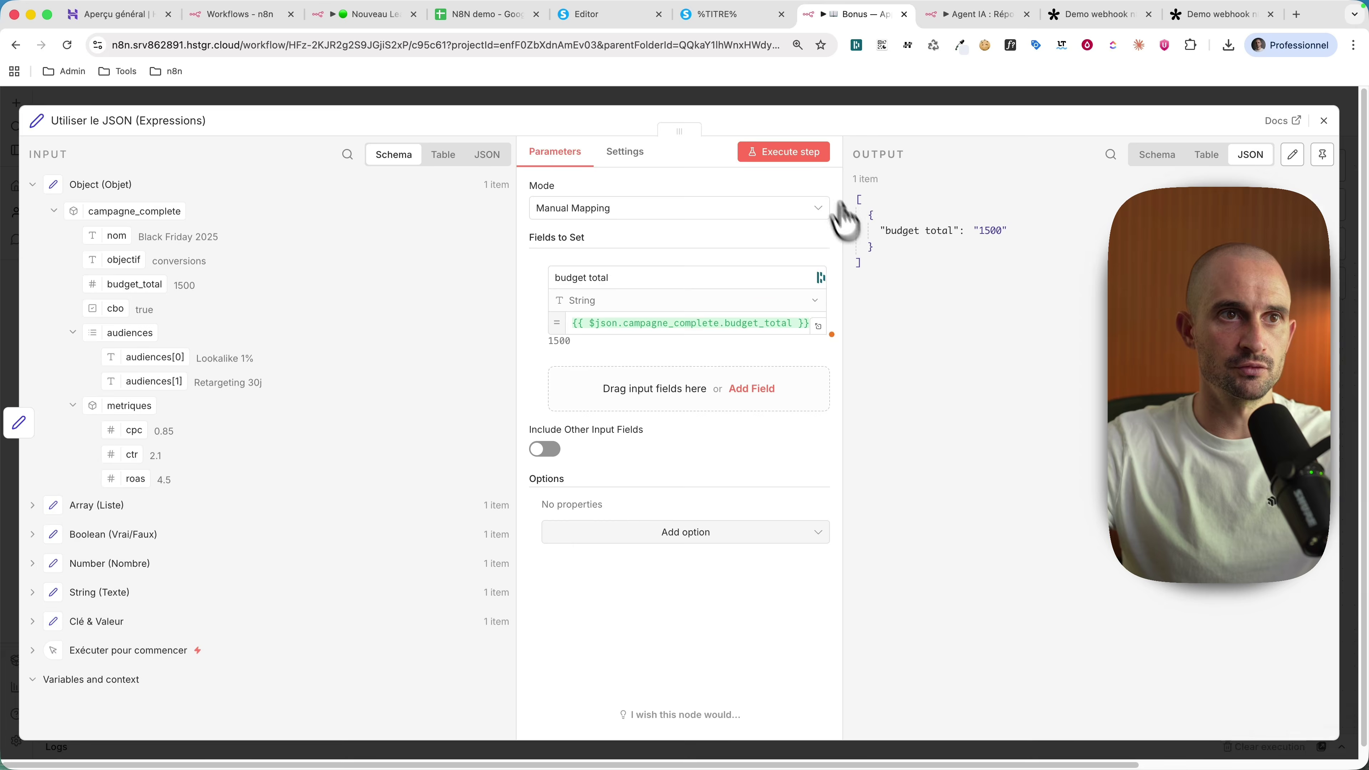
left_click(593, 301)
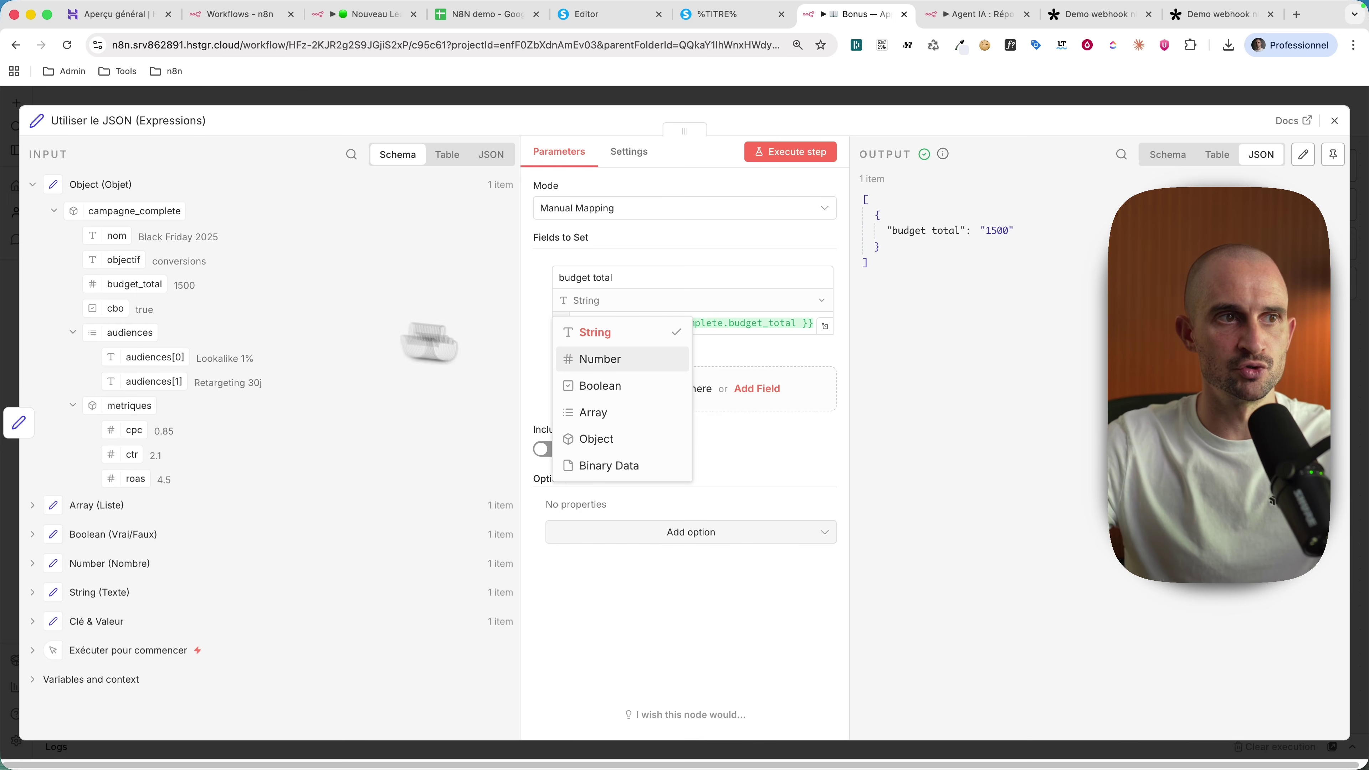
left_click(600, 359)
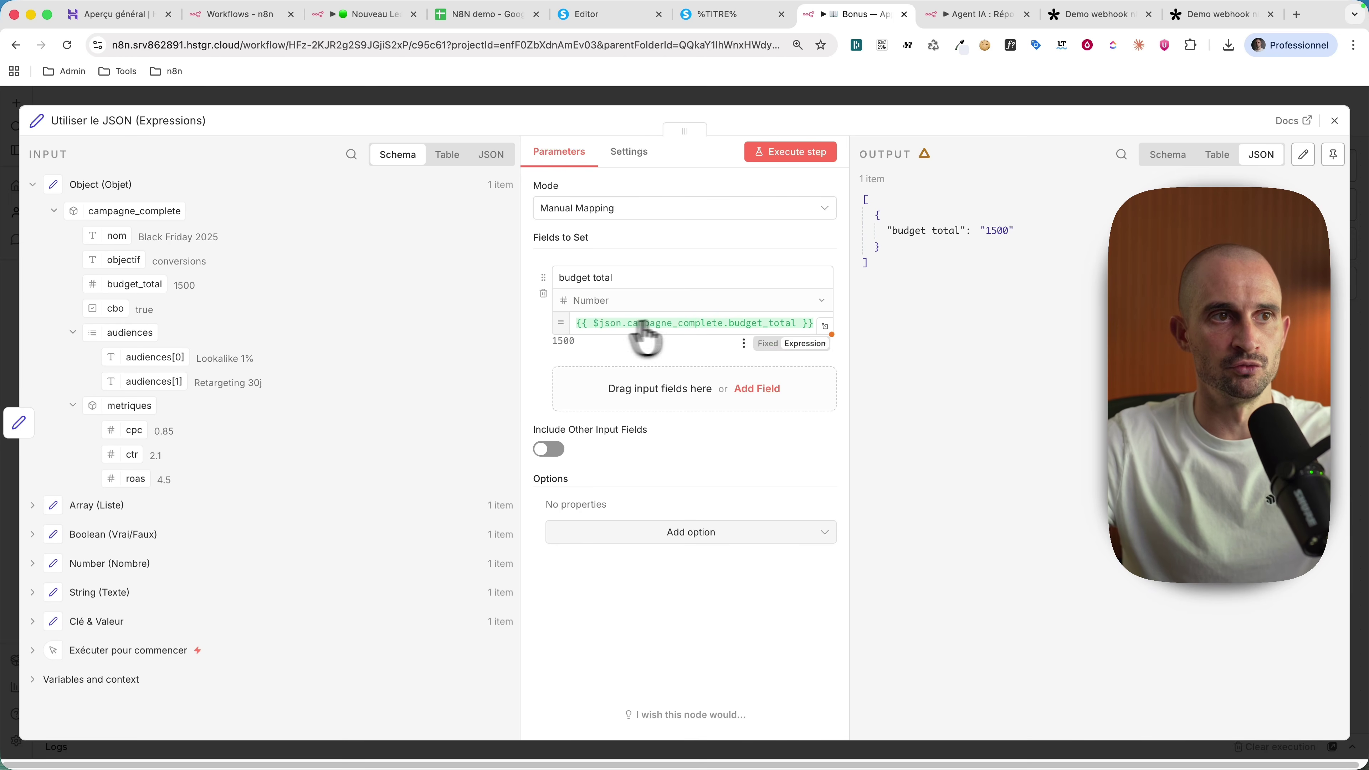
left_click(781, 154)
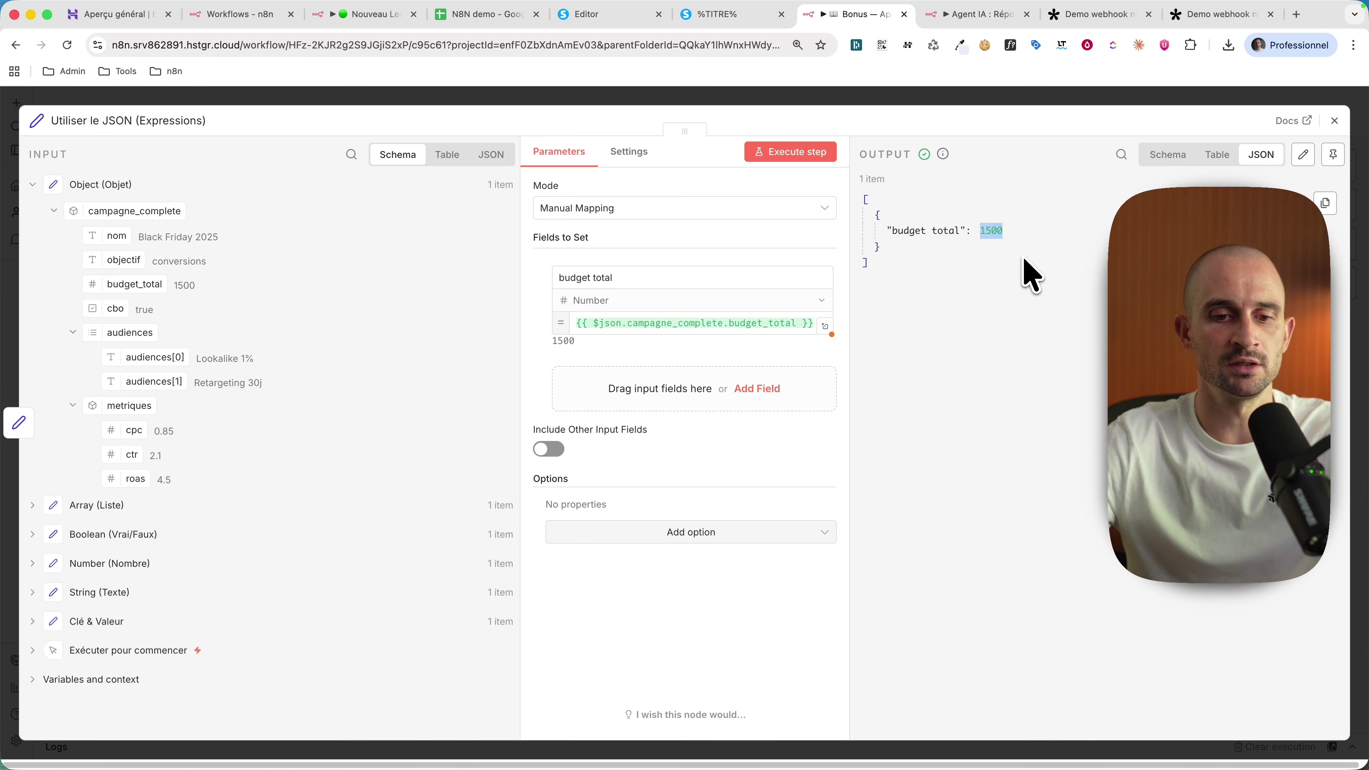
Step: Calculate 1500/30 in the system quick search, then switch to the Agent IA workflow tab
key("super+space")
type("1500/30")
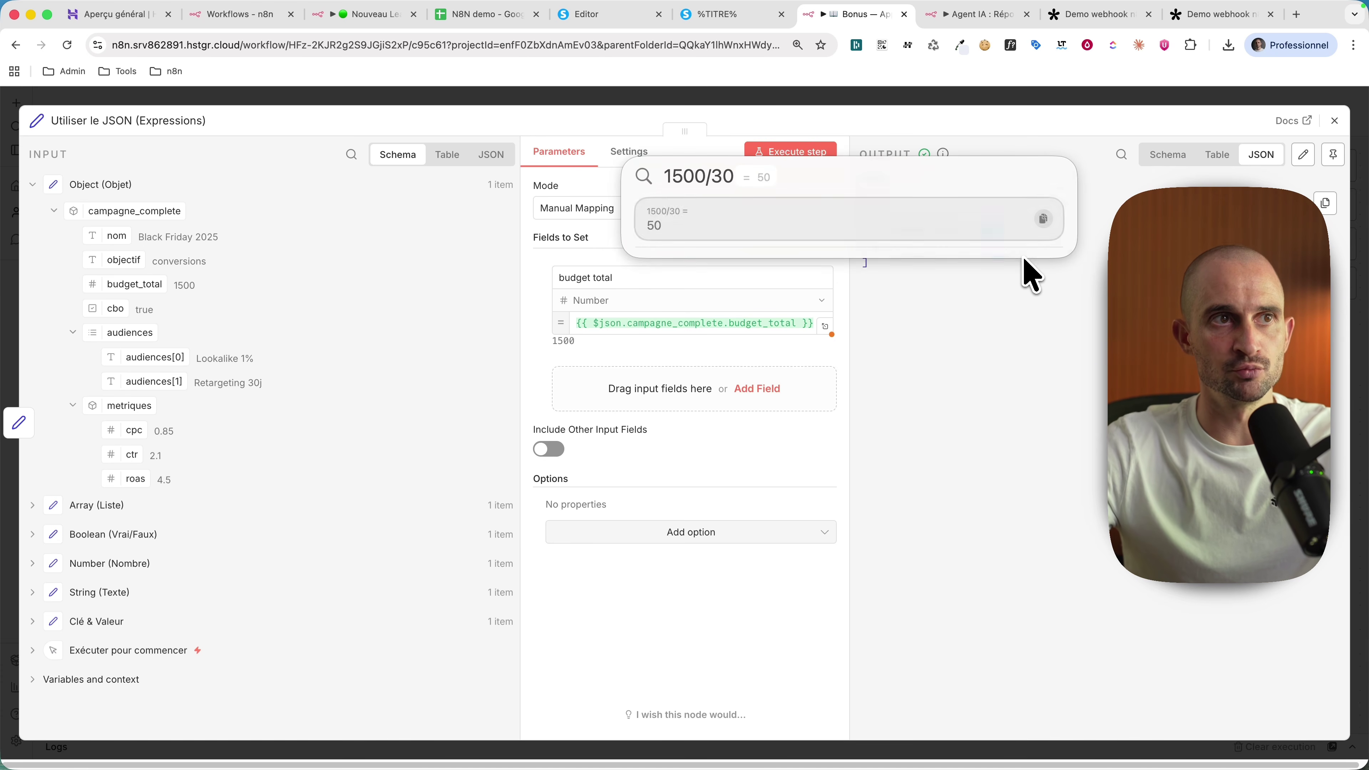
key("Escape")
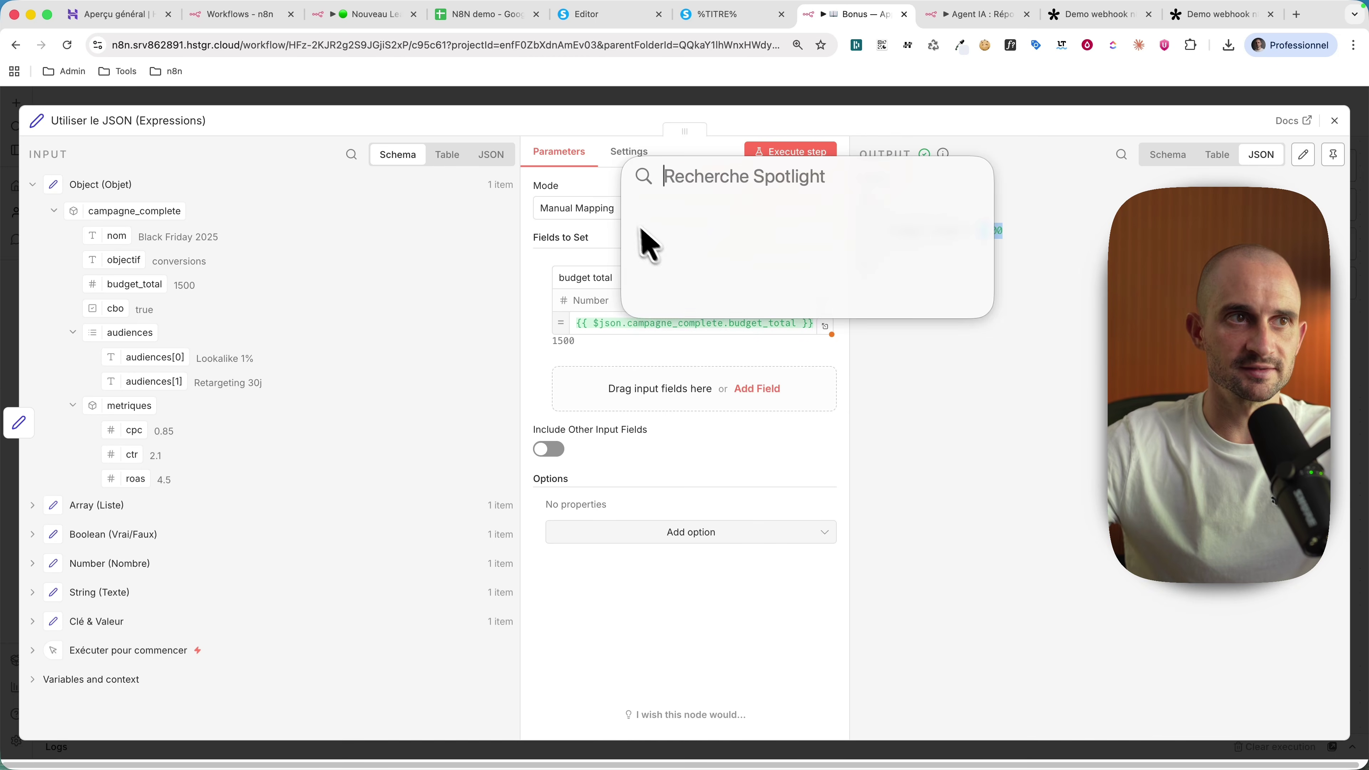
key("Escape")
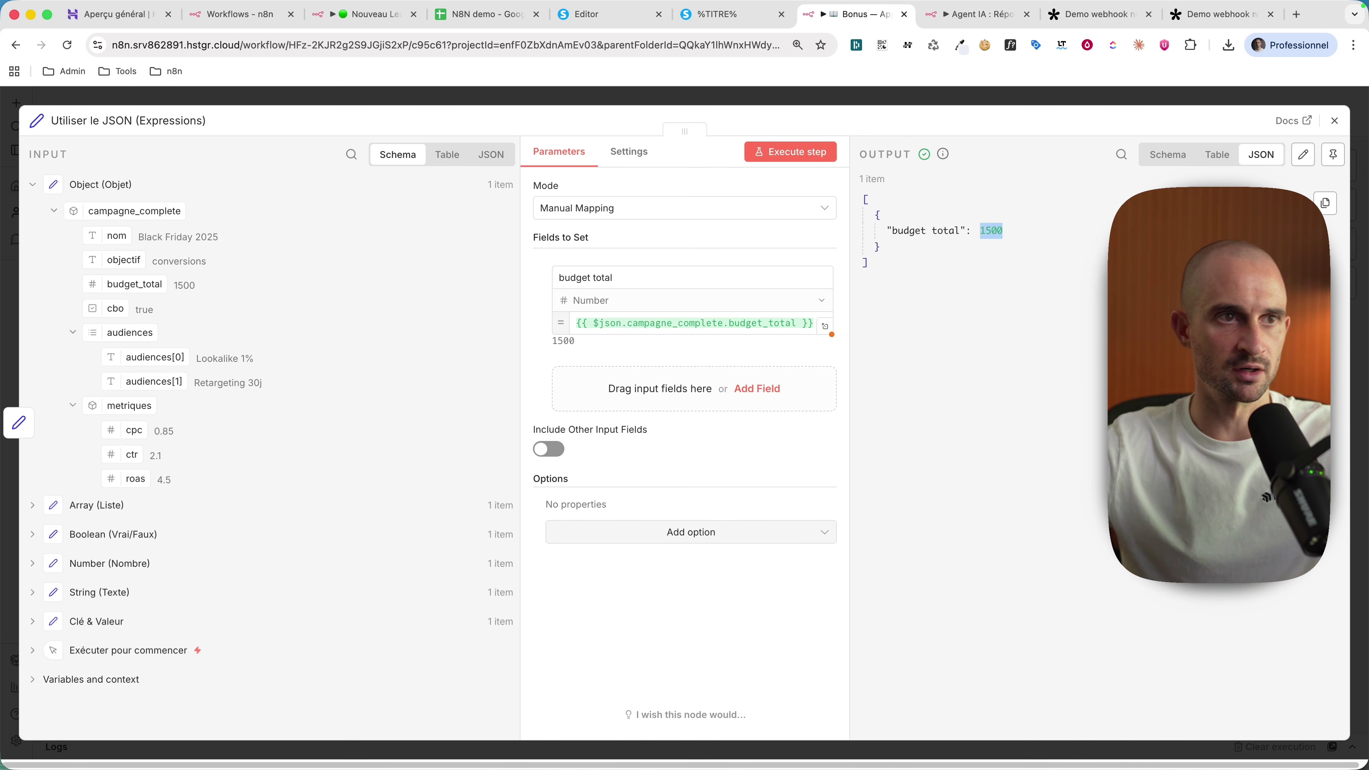
left_click(1068, 269)
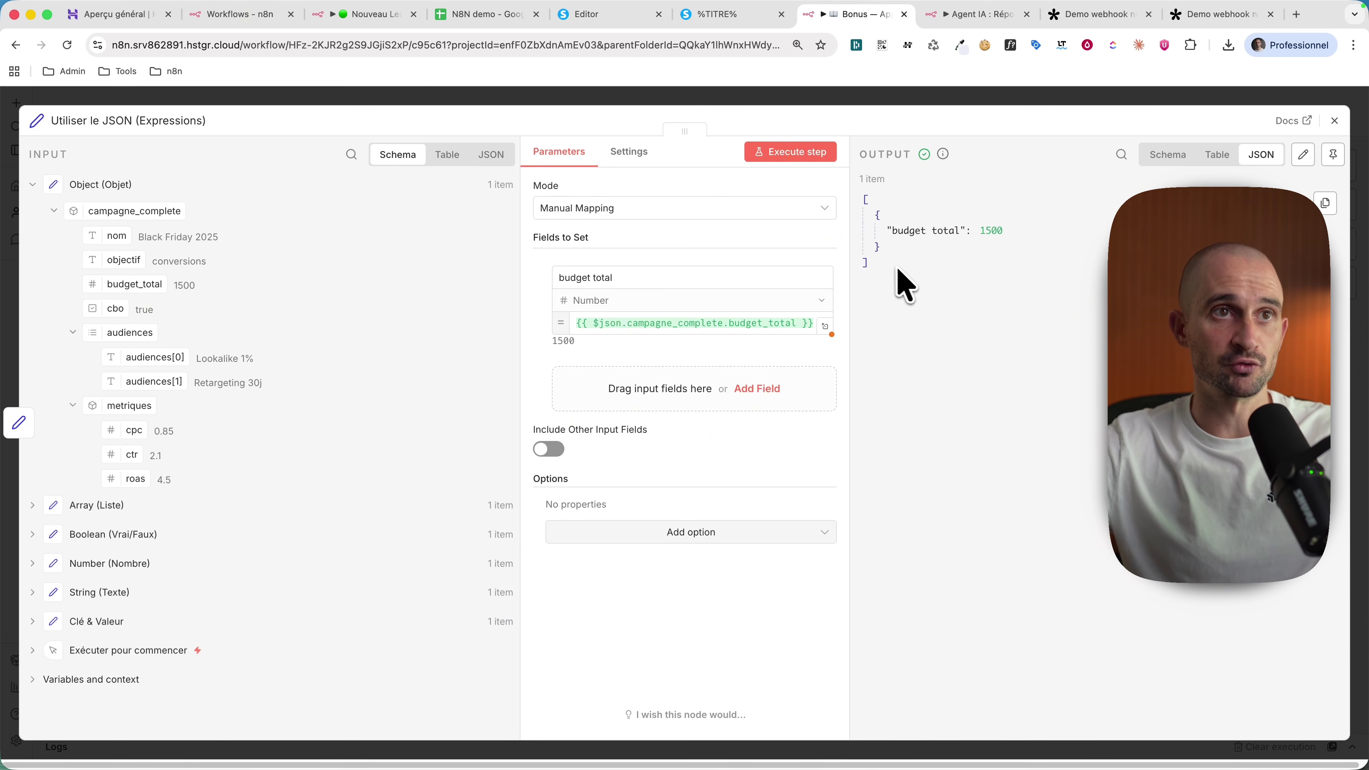
key("ctrl+Tab")
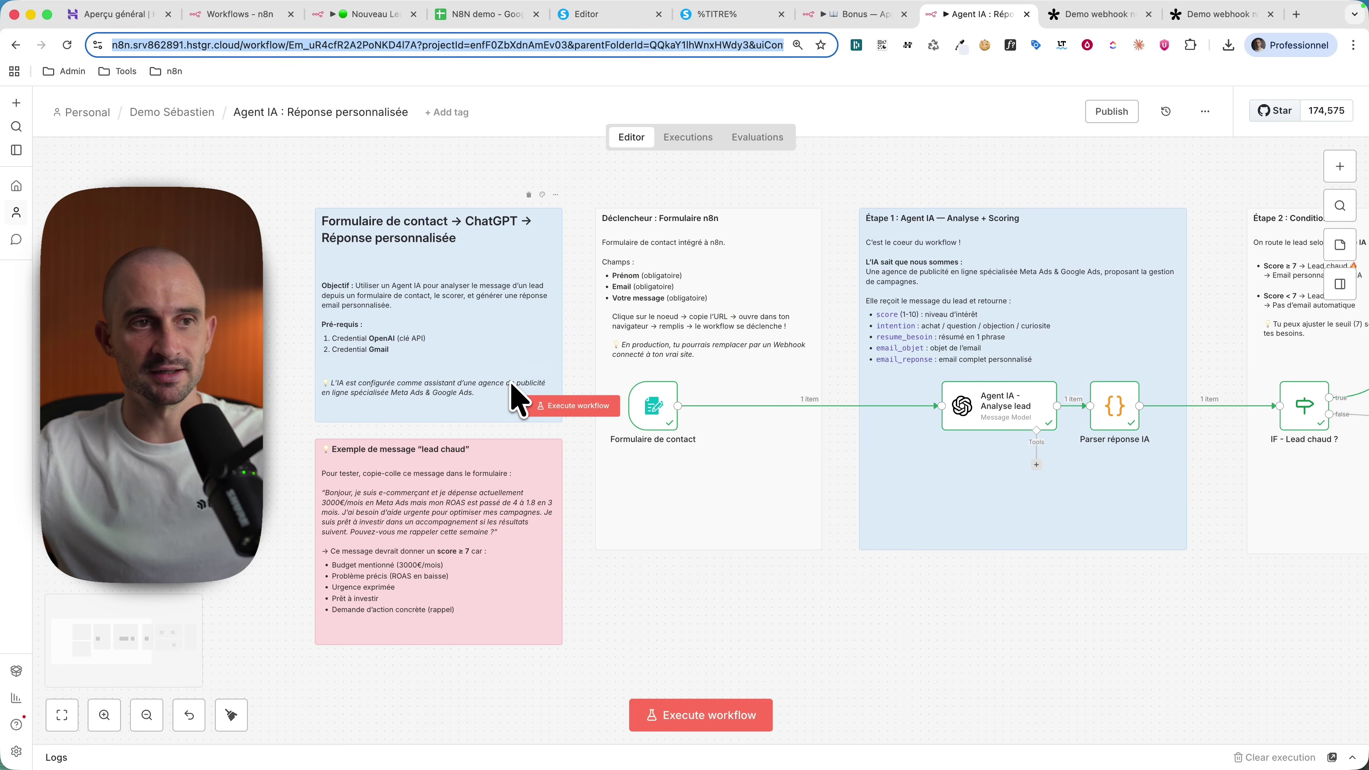
Step: Pan across the Agent IA canvas, then bring up the Claude chat with dictation running
scroll(510, 384, "right", 2)
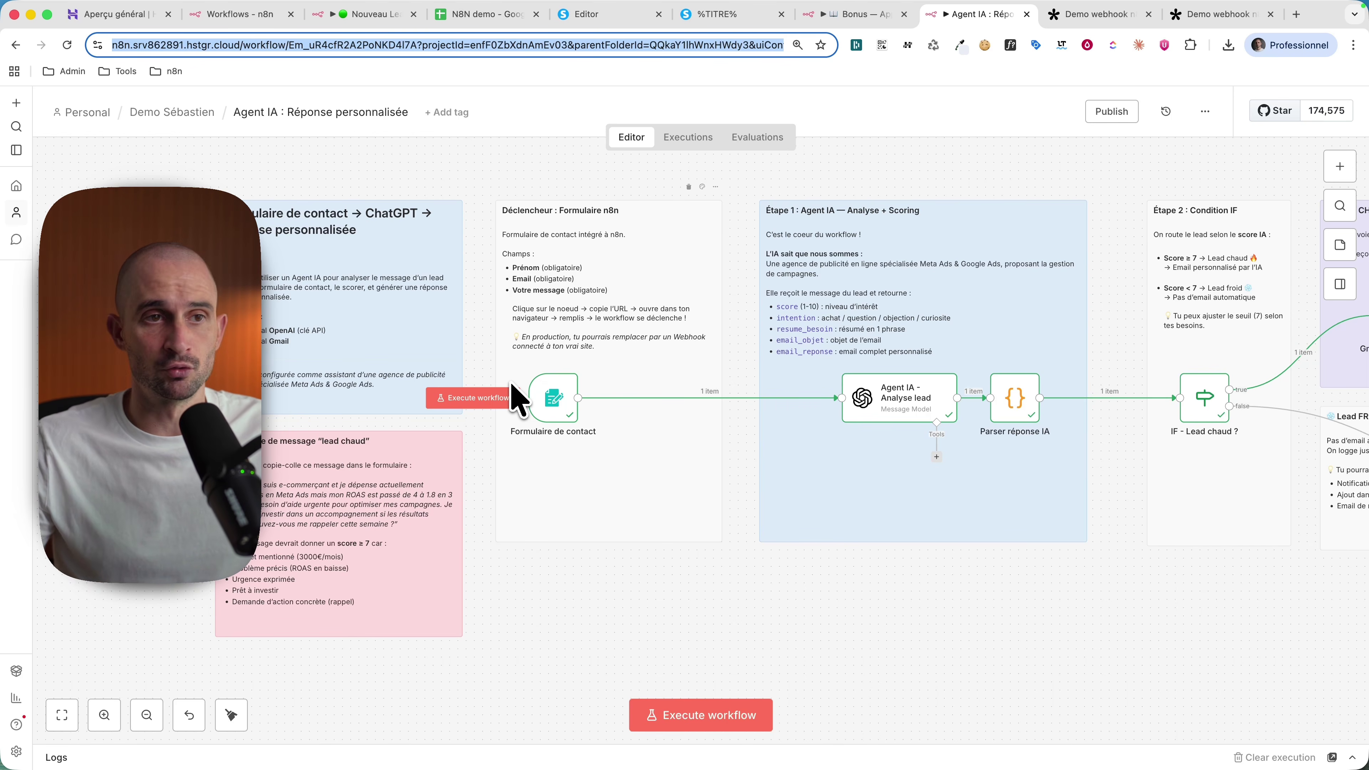
scroll(516, 399, "right", 10)
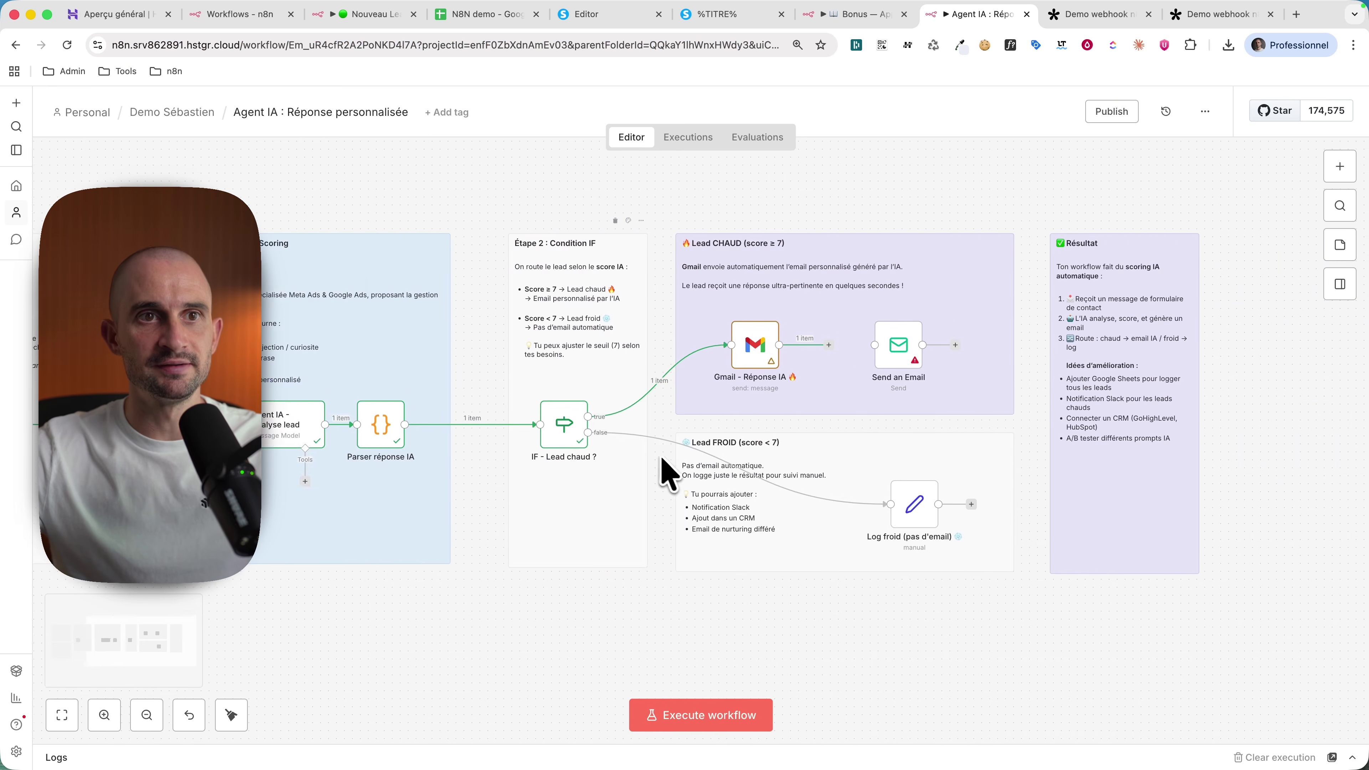
scroll(647, 477, "left", 6)
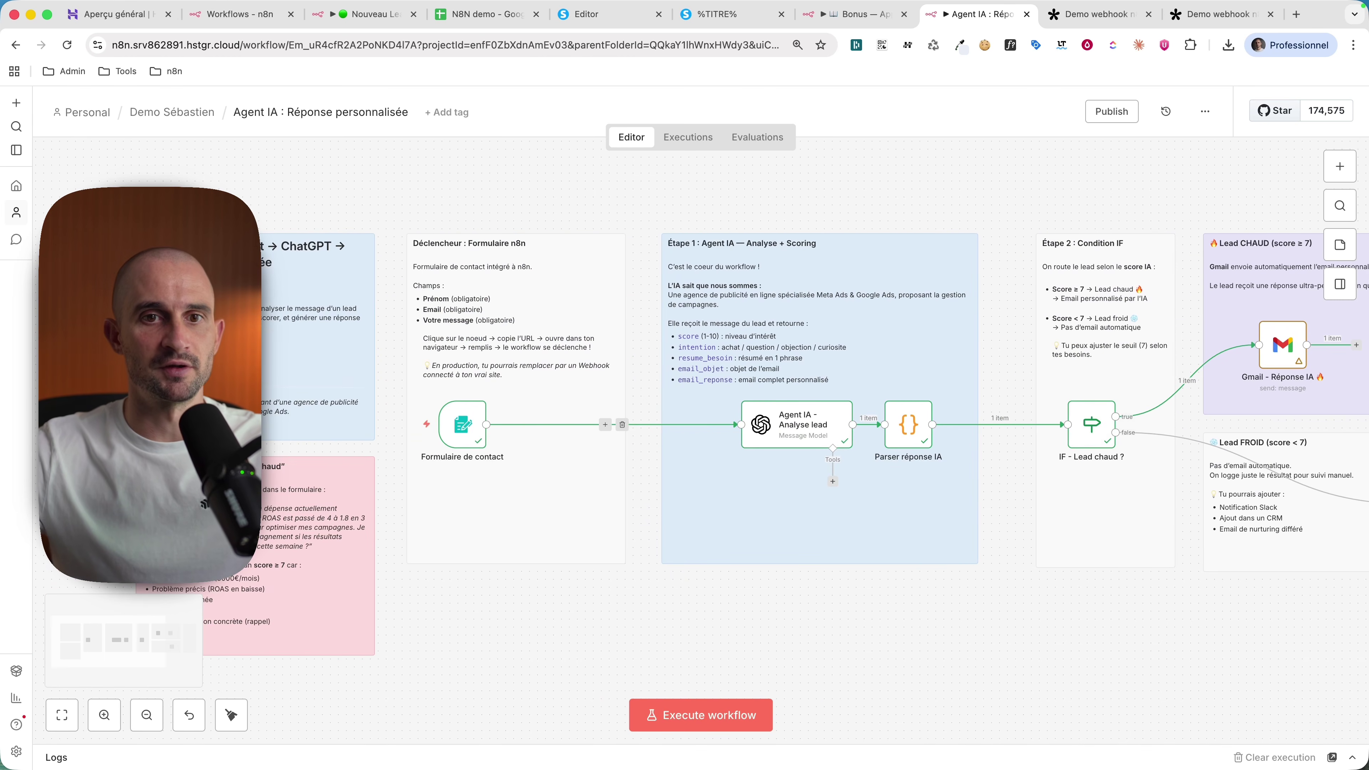
key("super+Tab")
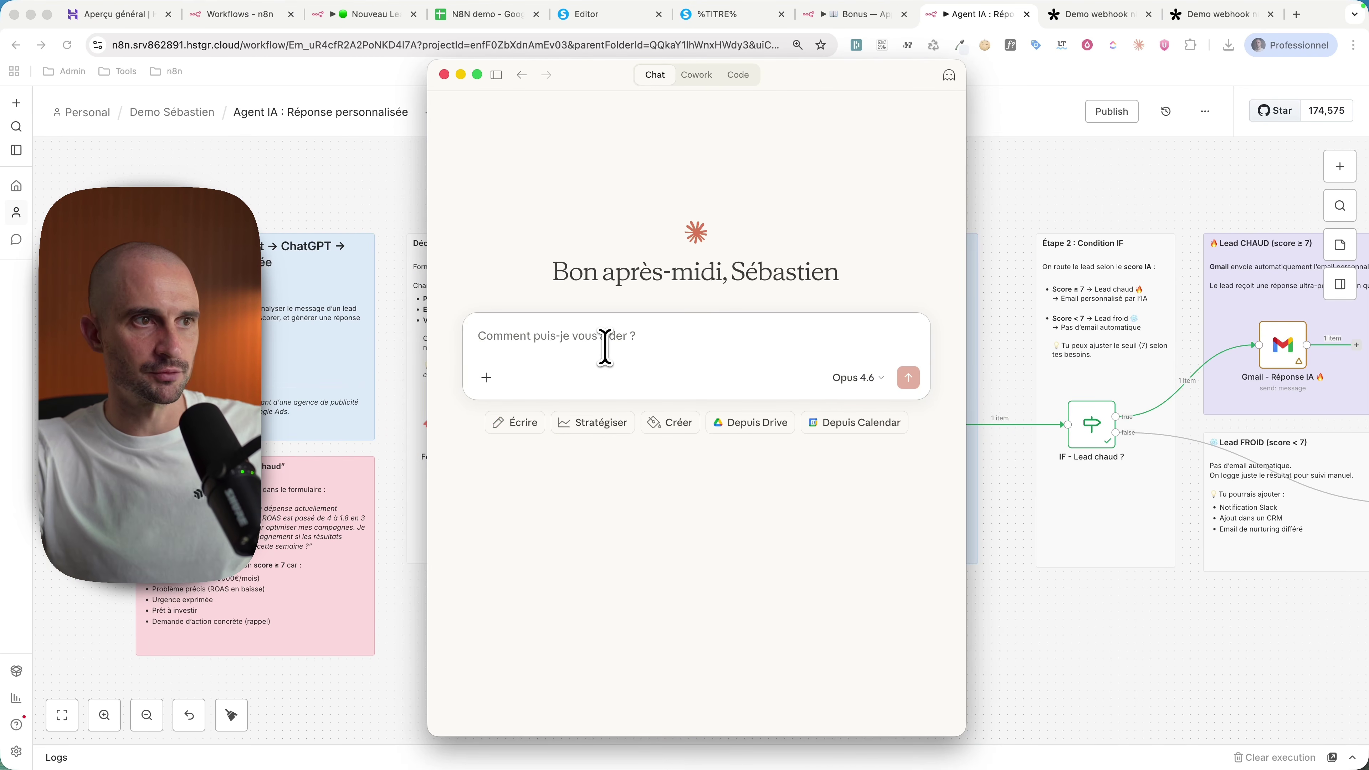
key("fn+space")
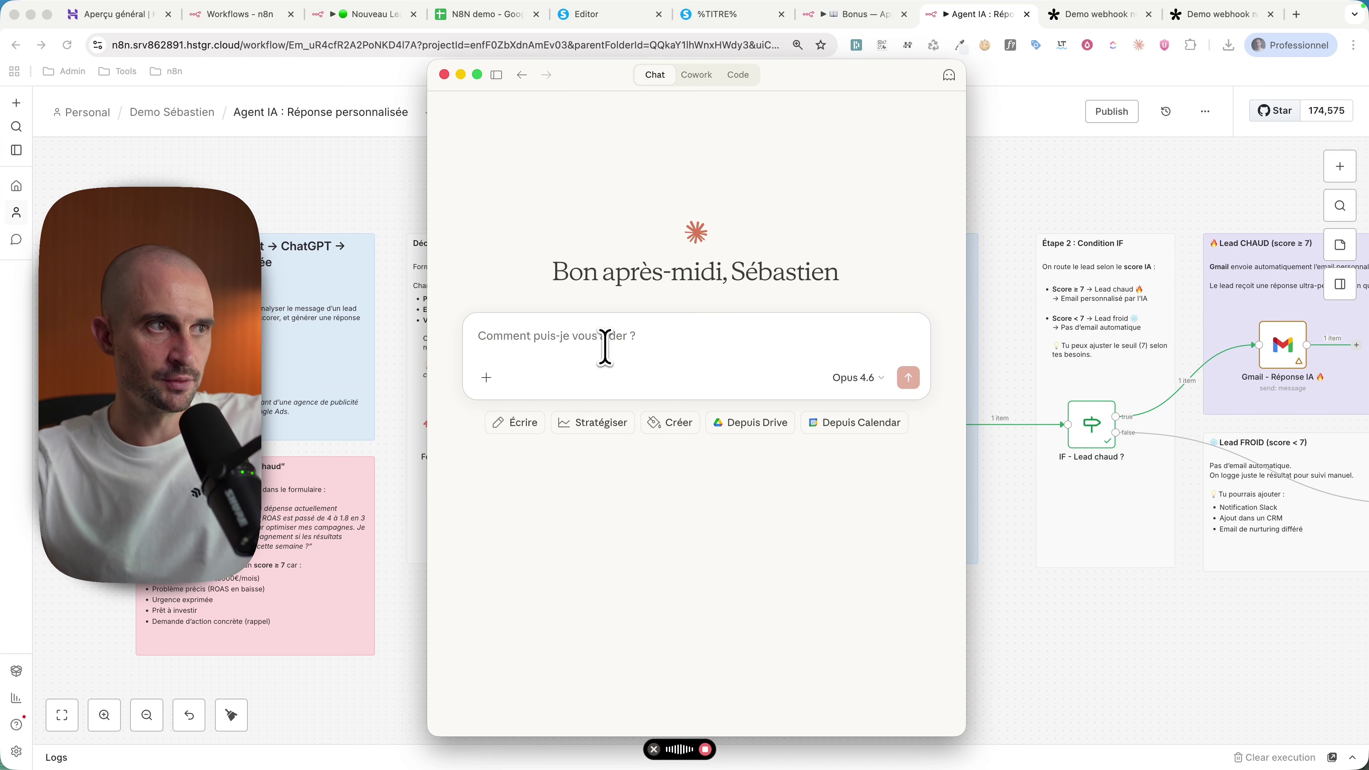
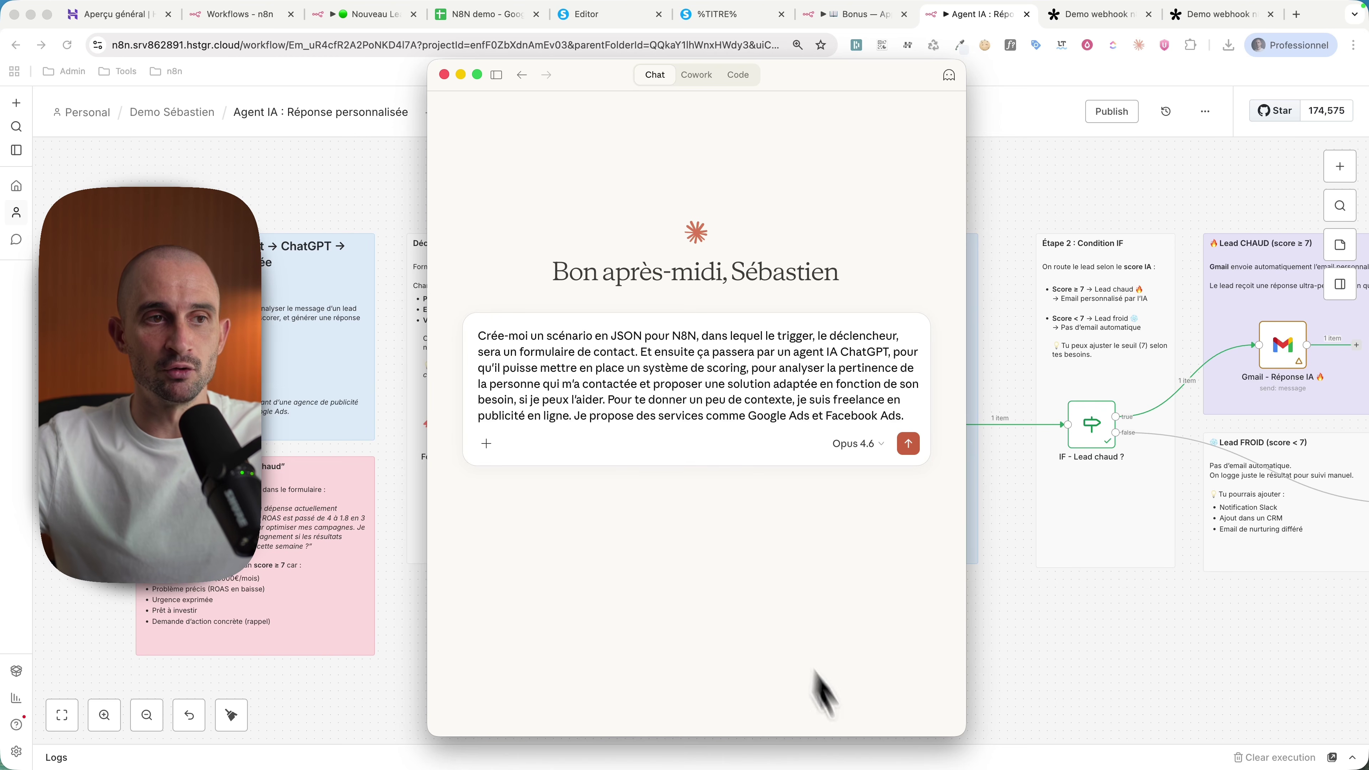
Step: Send Claude the dictated request for an n8n JSON lead-scoring workflow using a ChatGPT agent
mouse_move(822, 758)
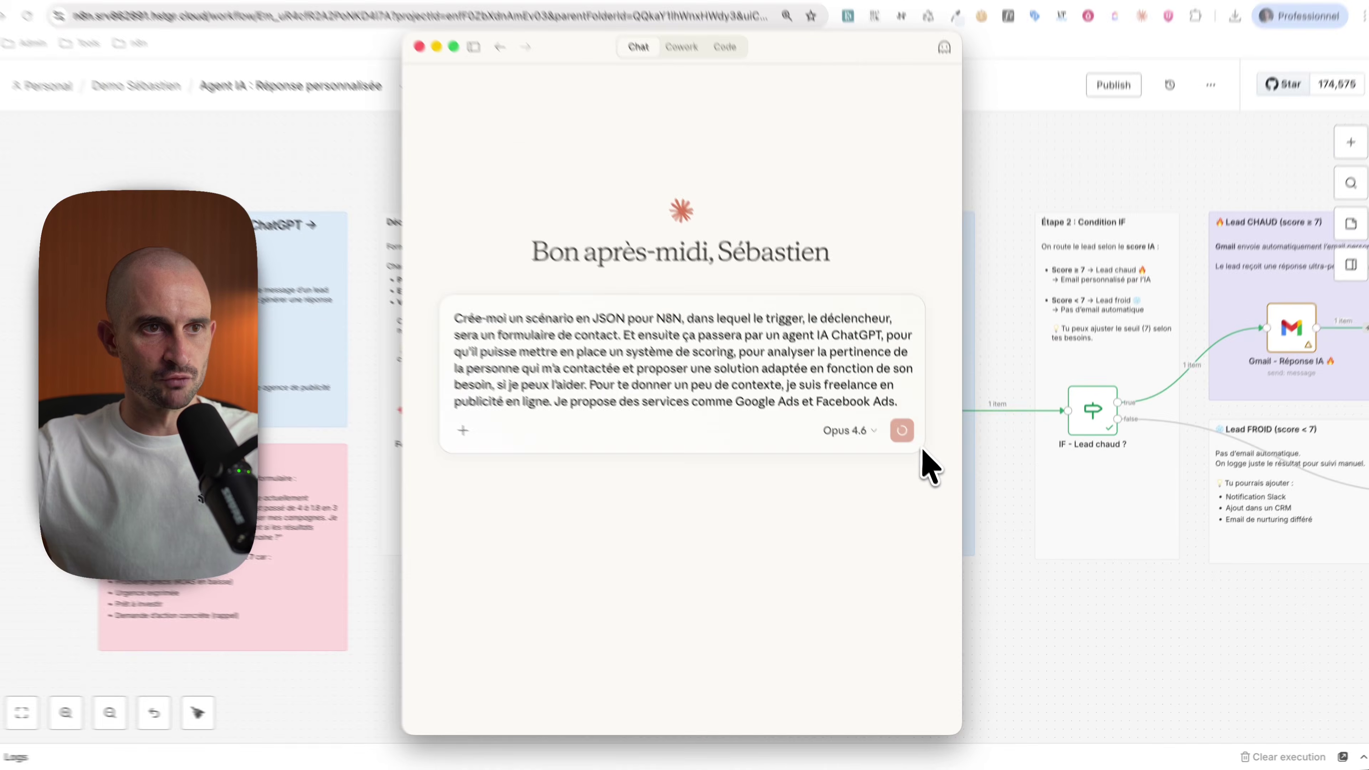
left_click(860, 341)
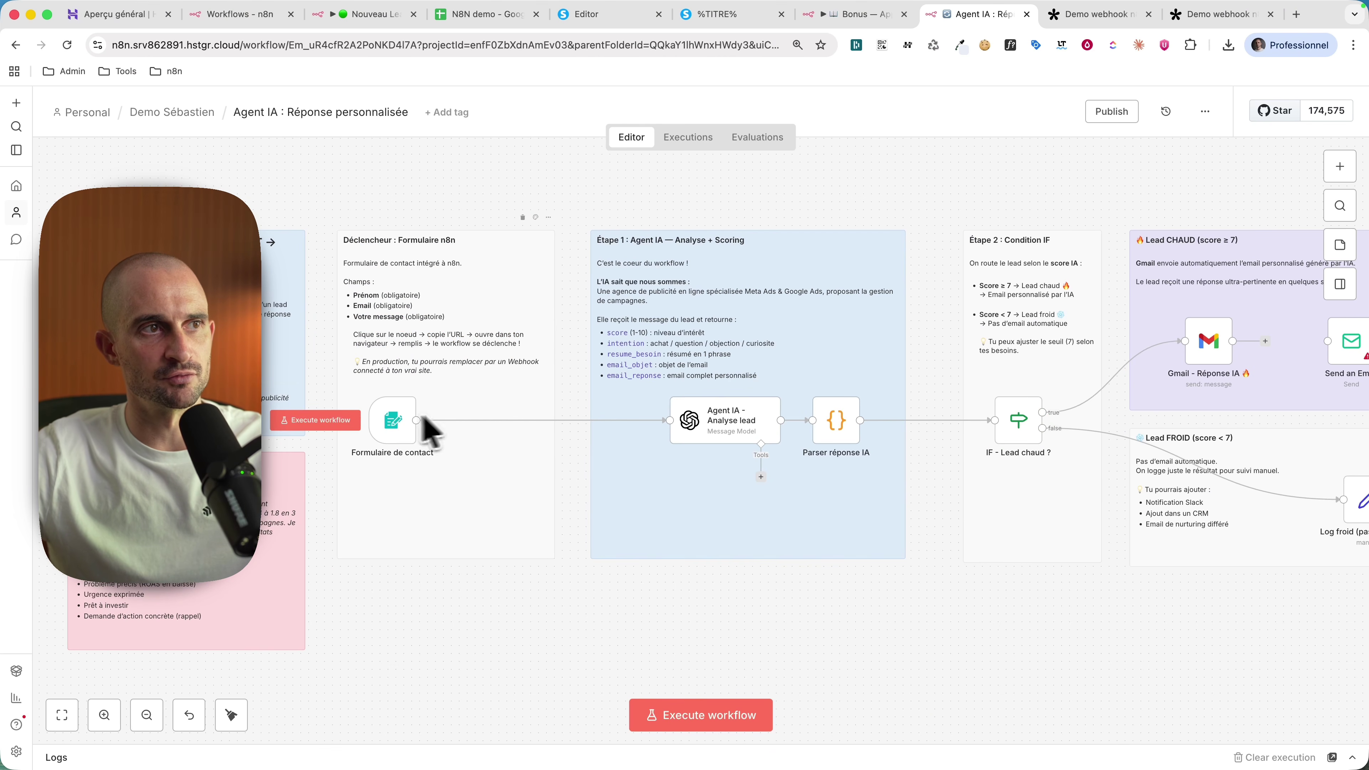
Step: Run the workflow with a test contact-form submission, then open the AI analysis node's input and output
left_click(694, 717)
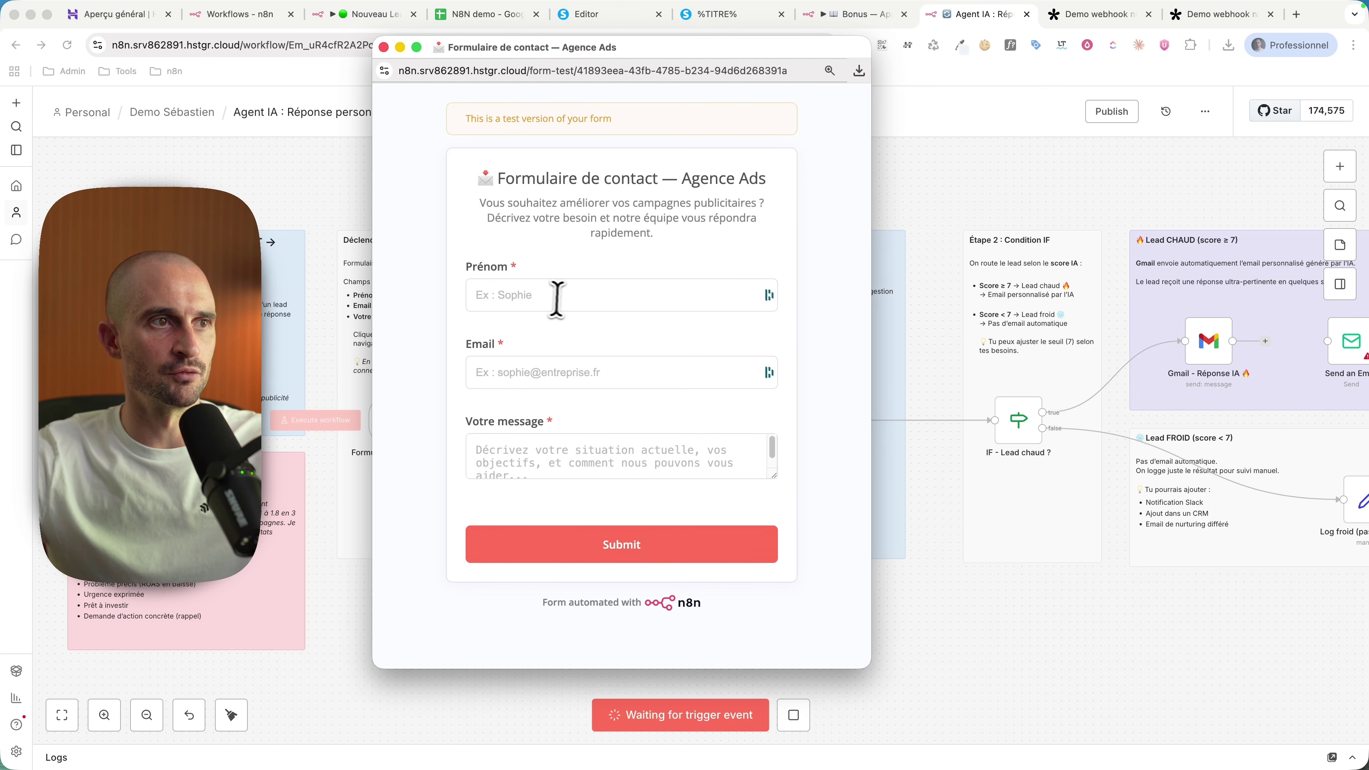
left_click(558, 299)
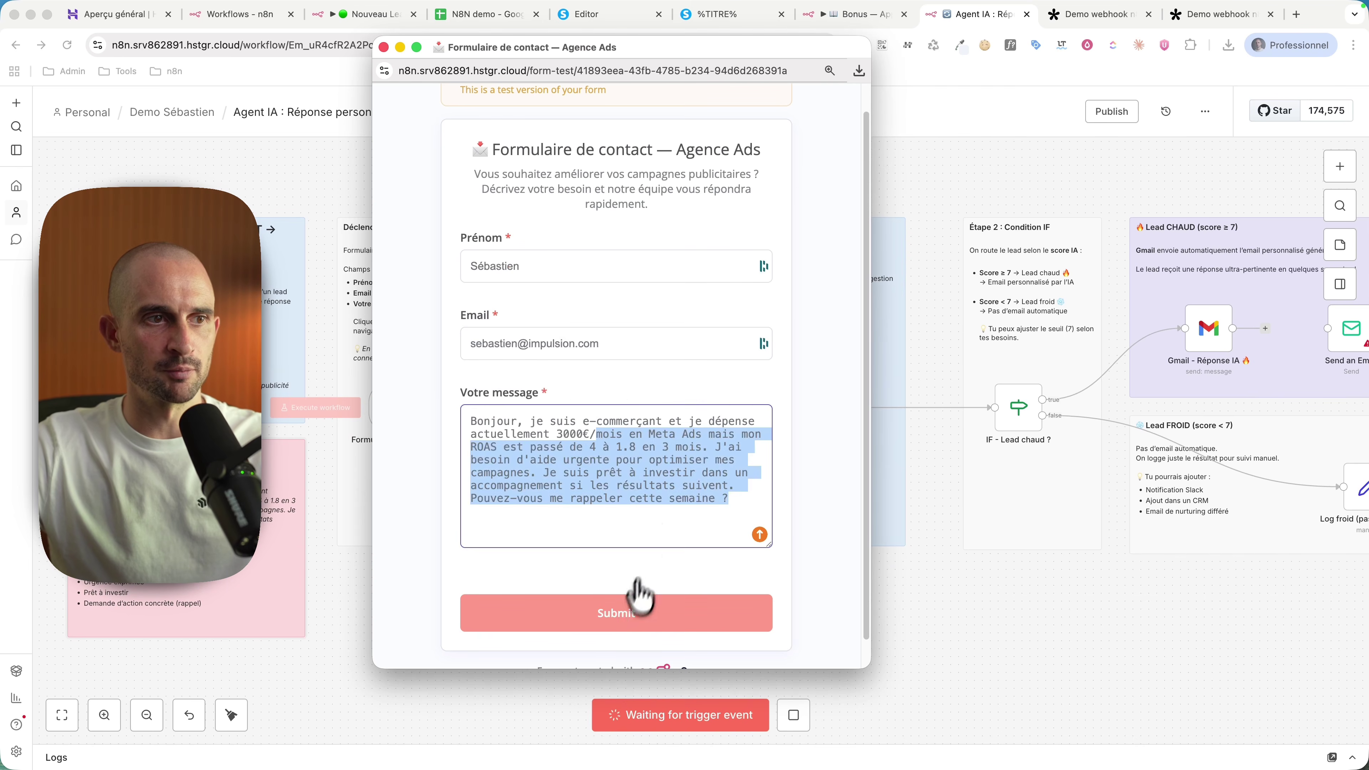
left_click(623, 620)
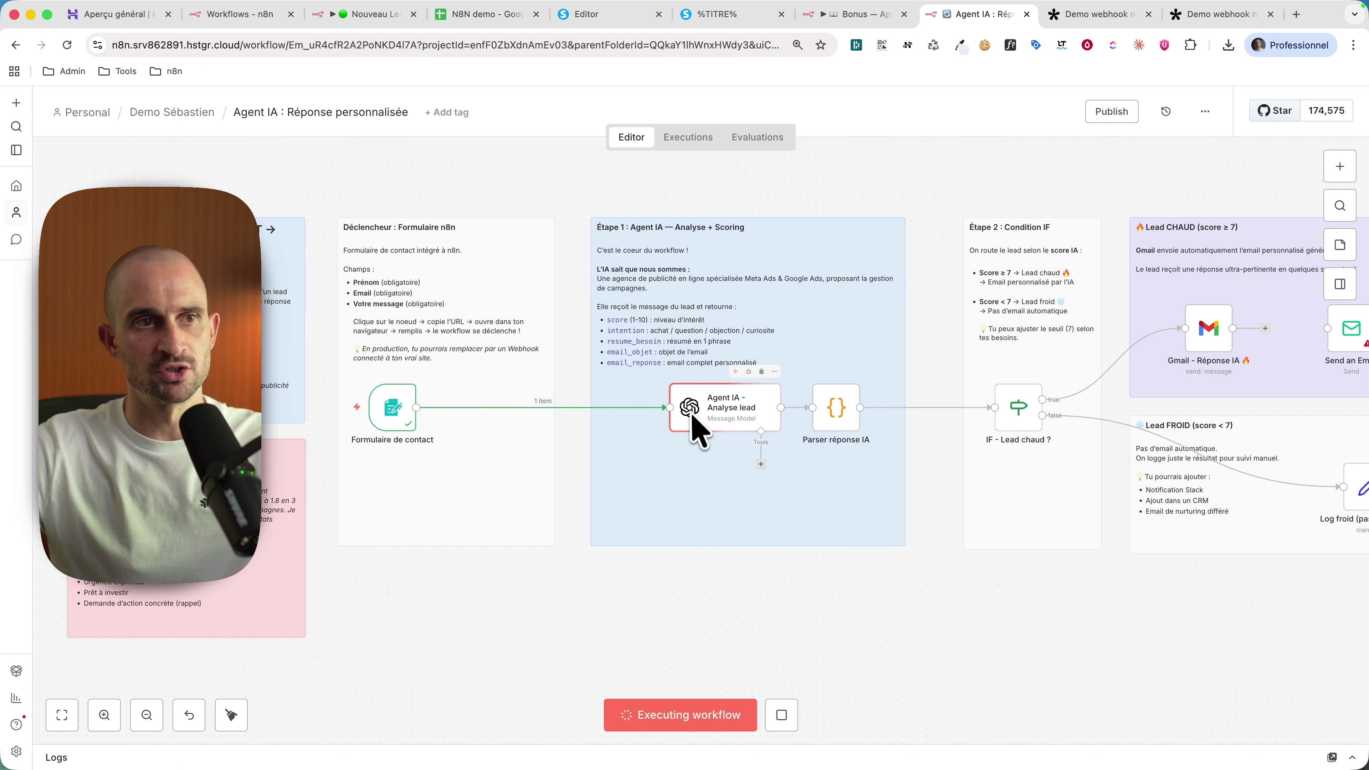
scroll(706, 440, "right", 3)
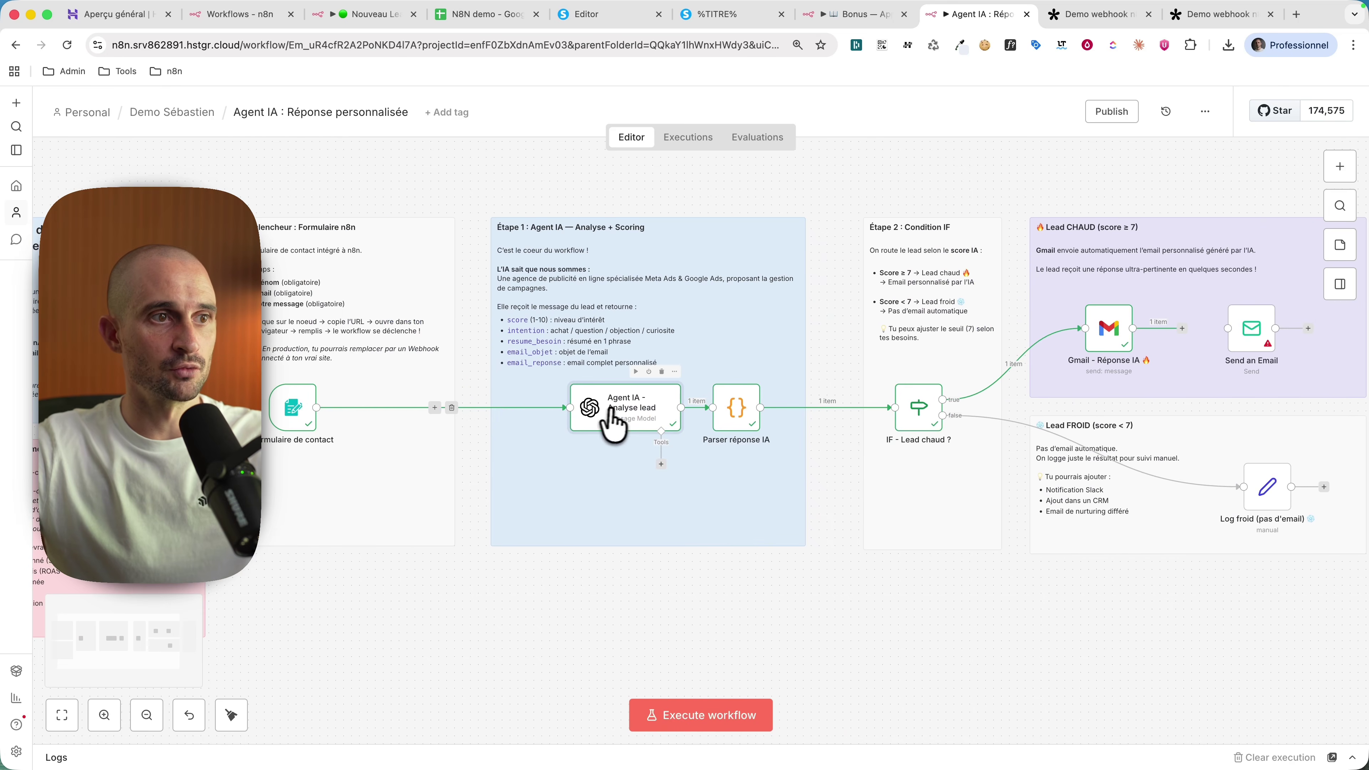
double_click(621, 419)
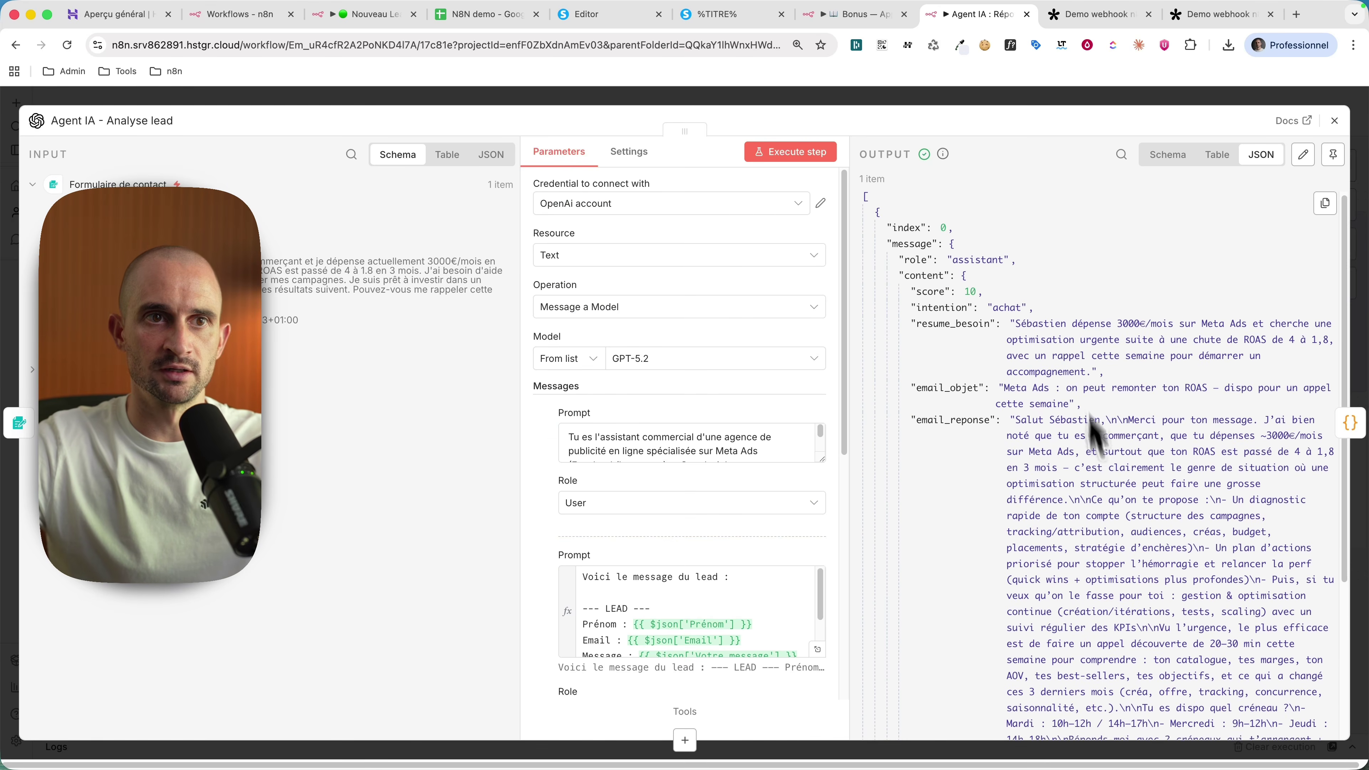
scroll(1094, 529, "down", 3)
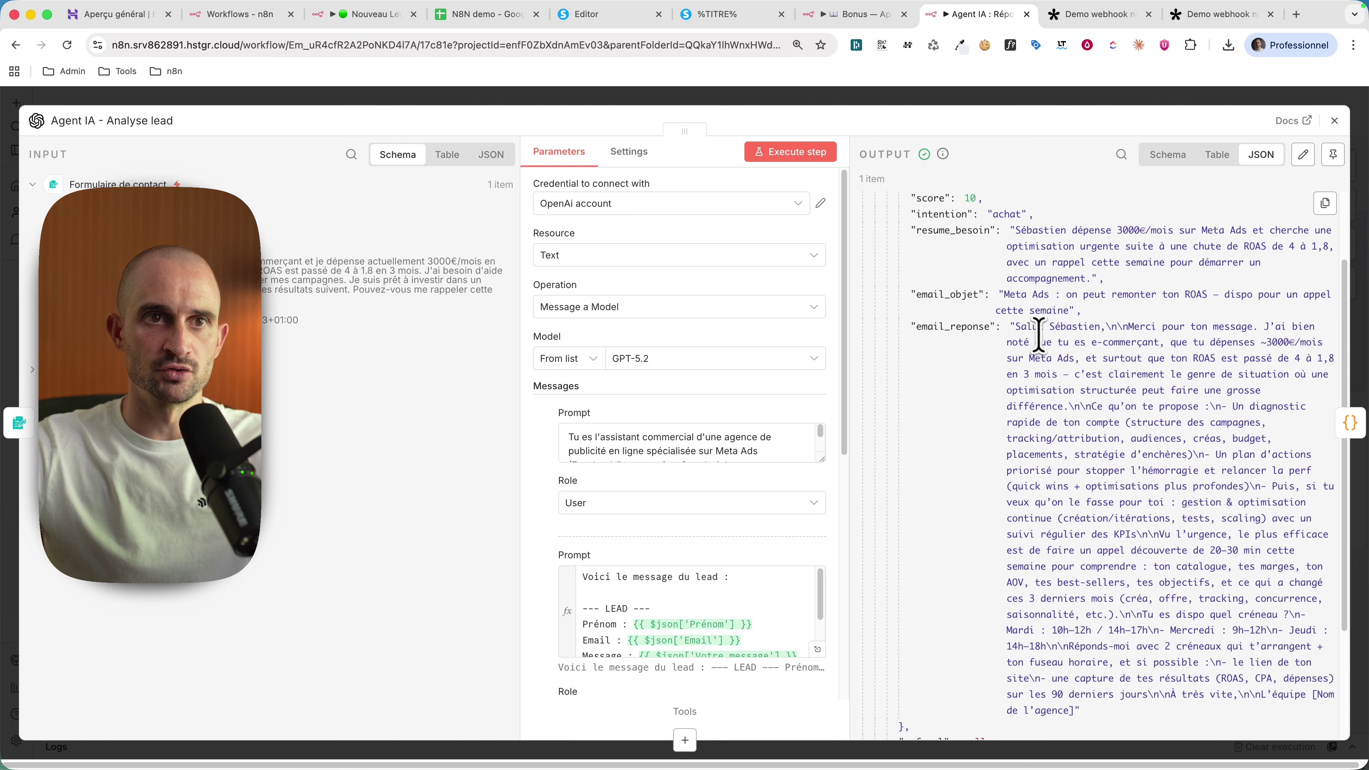
left_click_drag(1039, 331, 1143, 362)
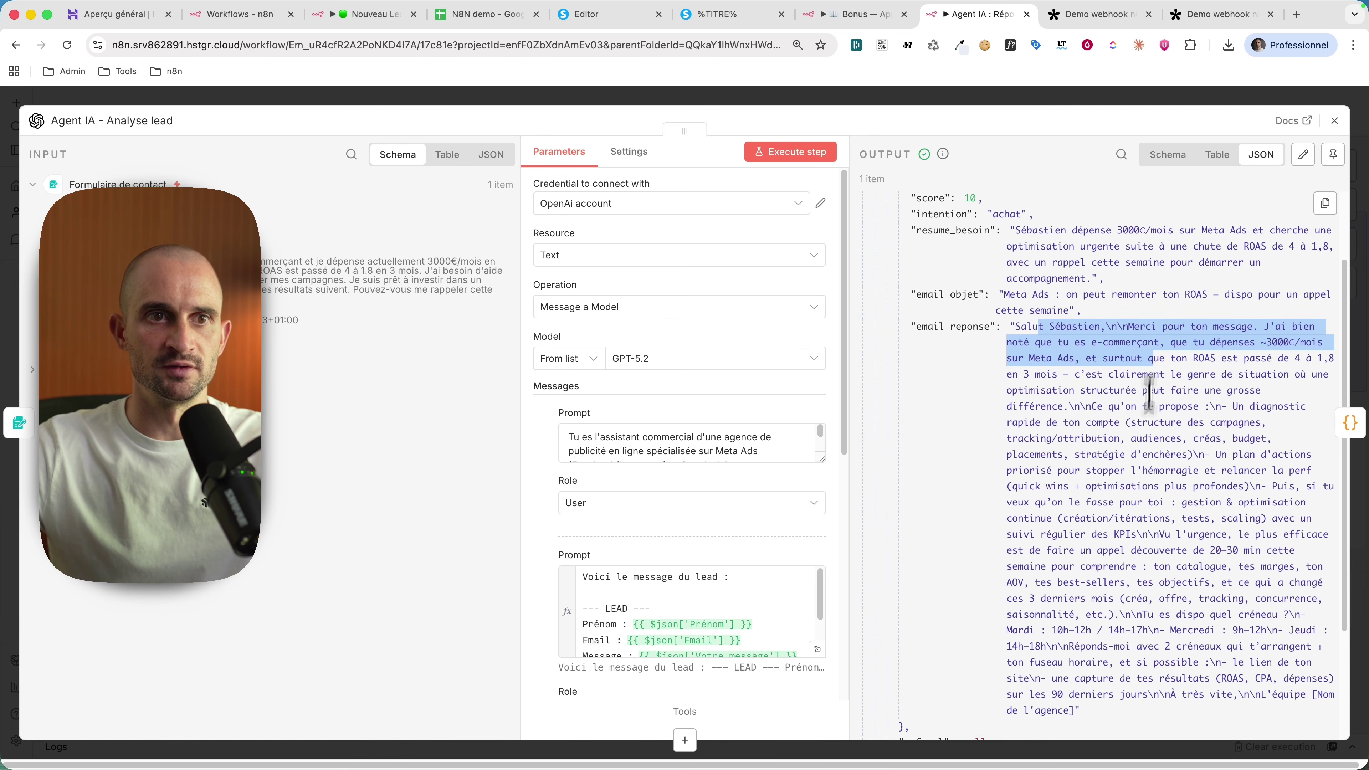
left_click(1151, 421)
left_click_drag(1215, 550, 1287, 570)
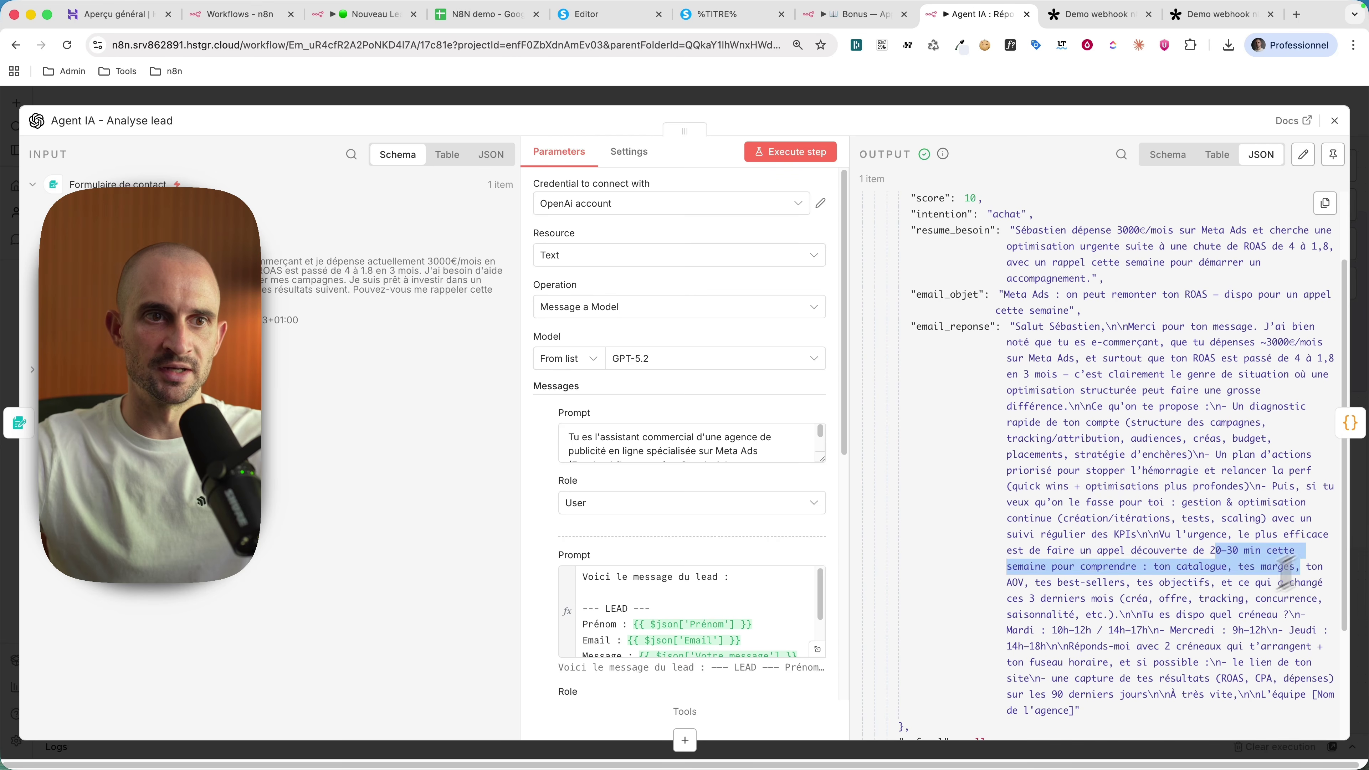
left_click(1233, 586)
left_click_drag(1076, 620, 1189, 664)
left_click(1189, 664)
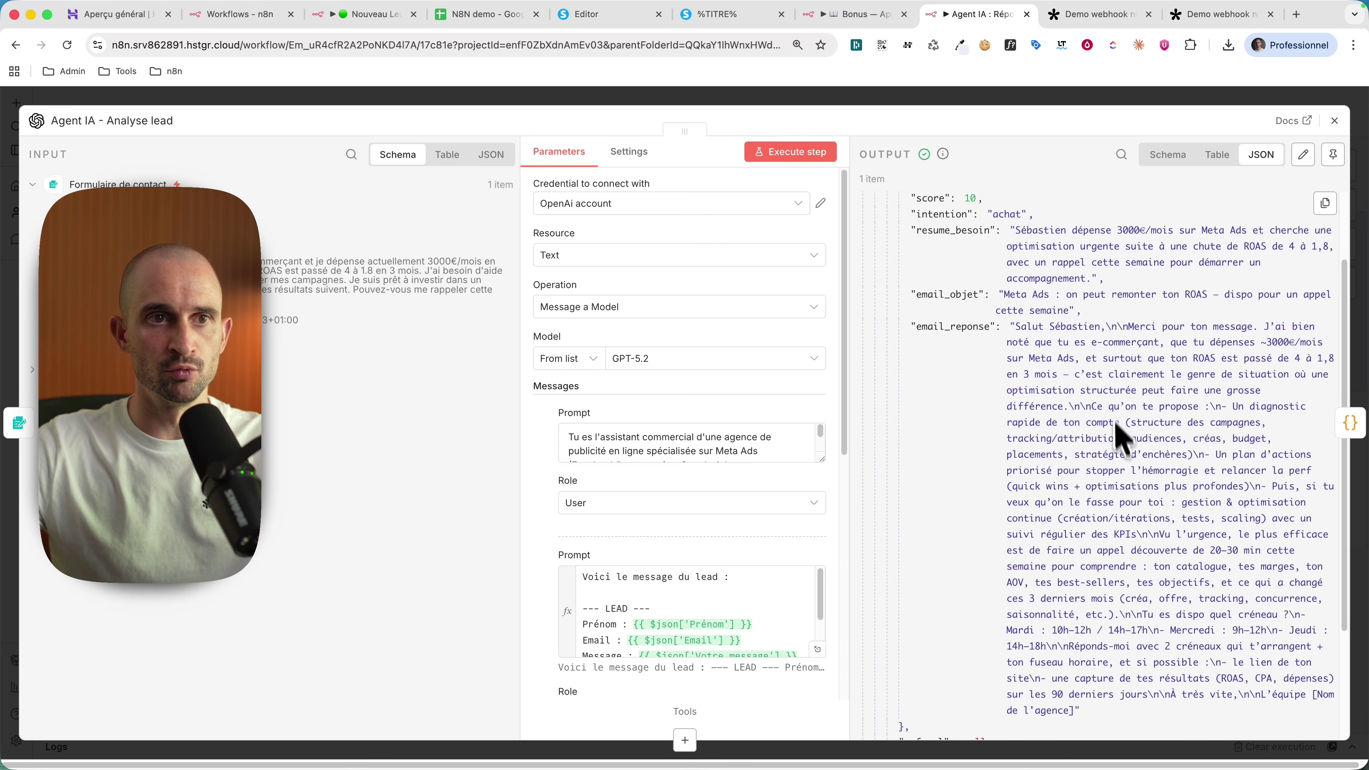
left_click_drag(1115, 390, 1154, 523)
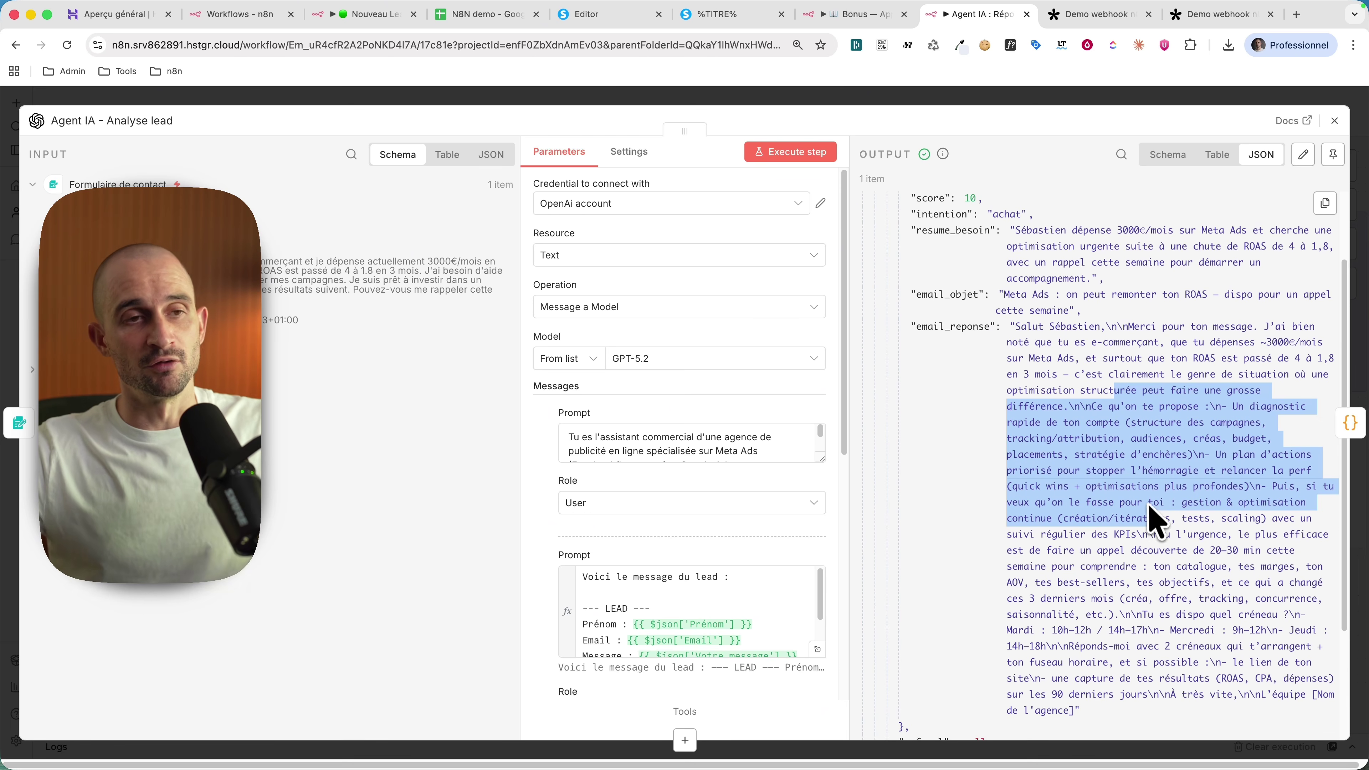
left_click(1149, 531)
key("Escape")
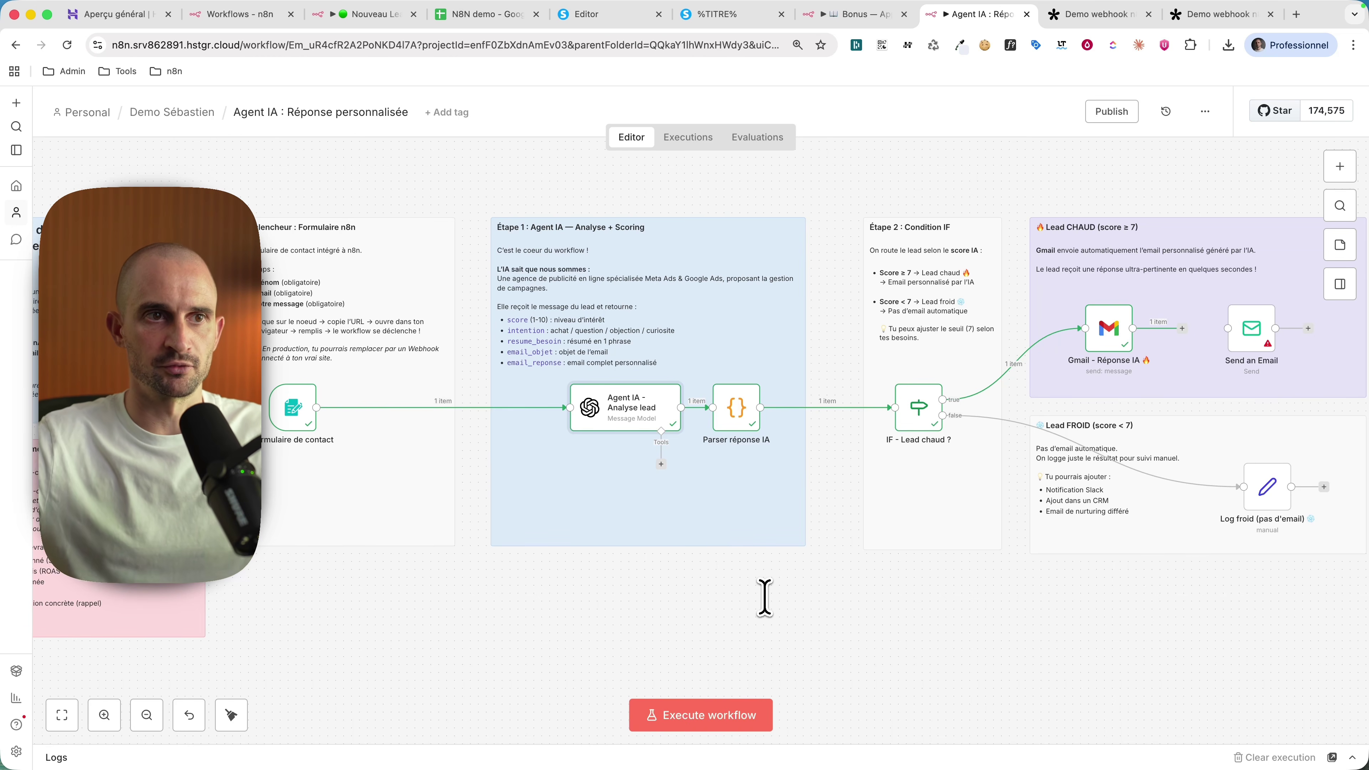
scroll(765, 597, "right", 5)
double_click(604, 435)
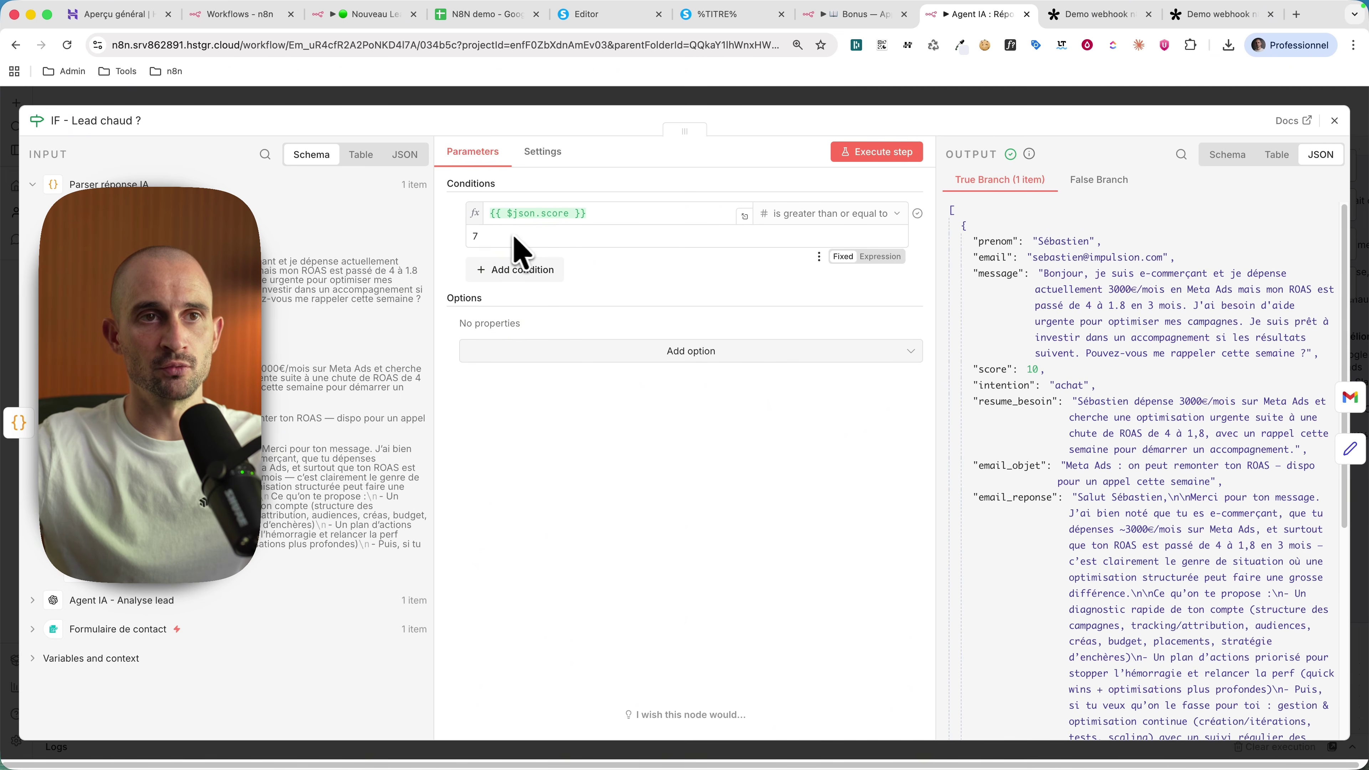
key("Escape")
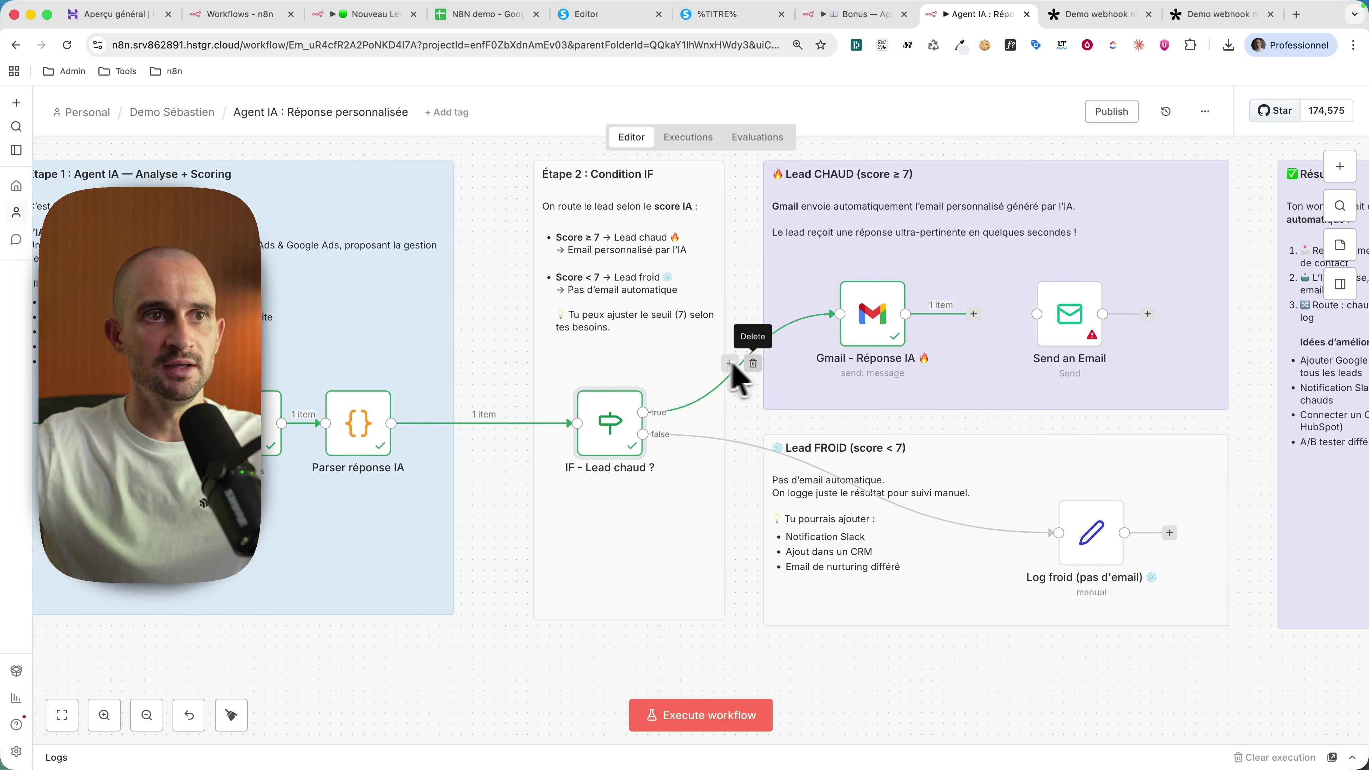
scroll(738, 377, "right", 2)
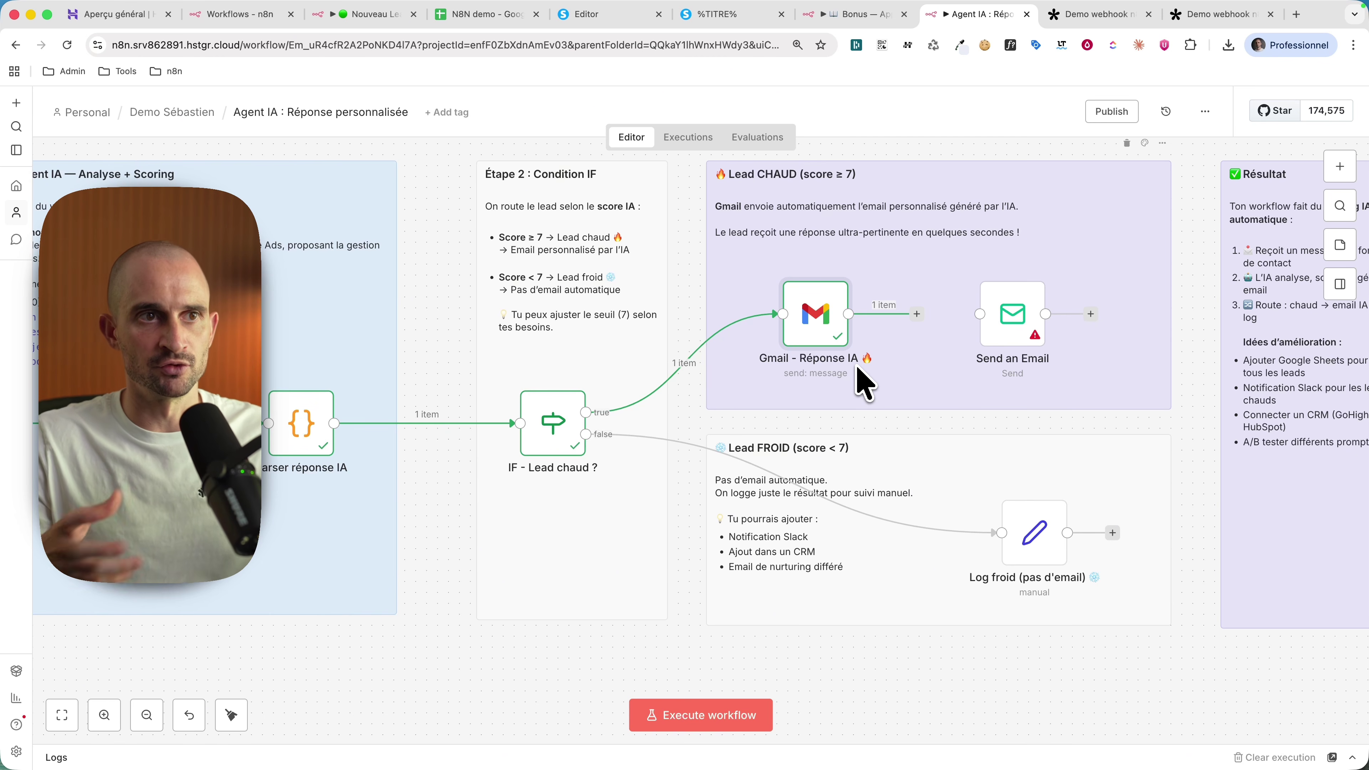
scroll(857, 399, "left", 10)
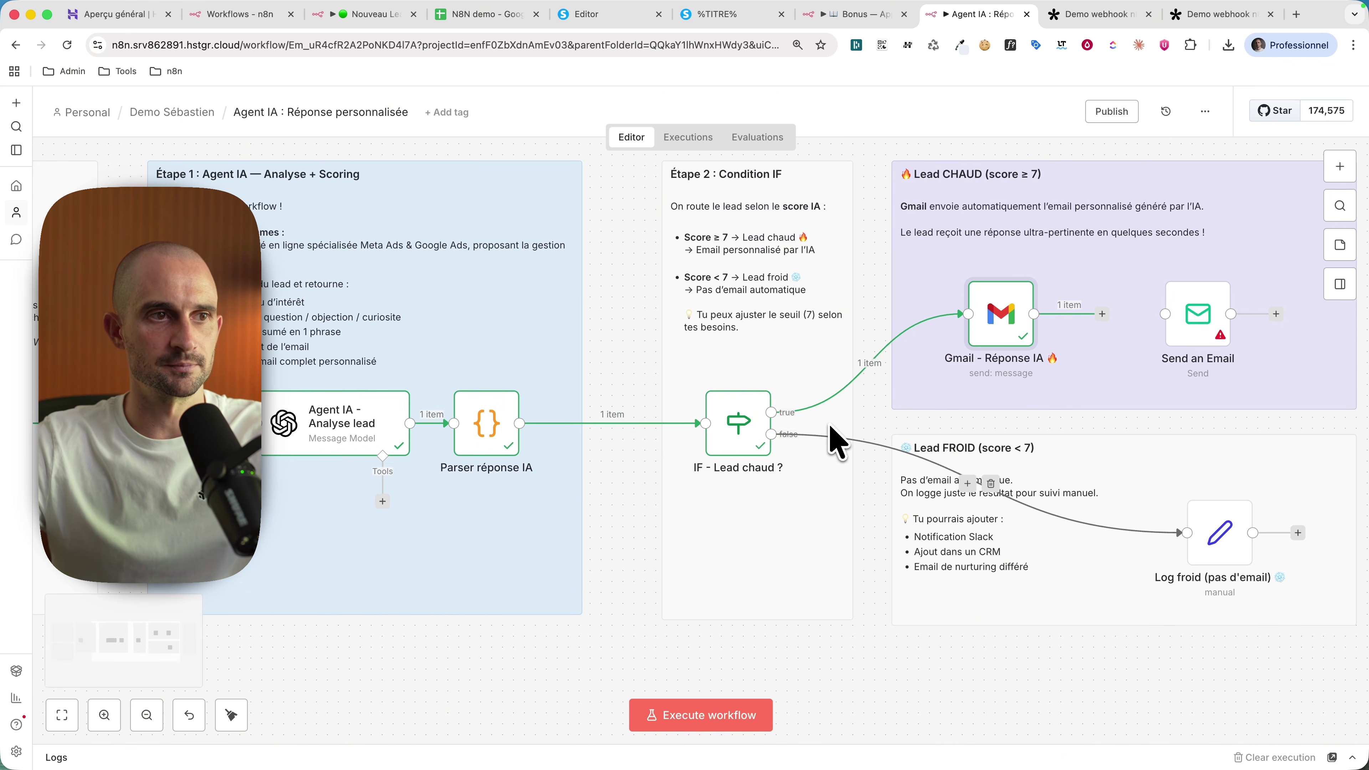
key("super+Tab")
scroll(575, 324, "up", 3)
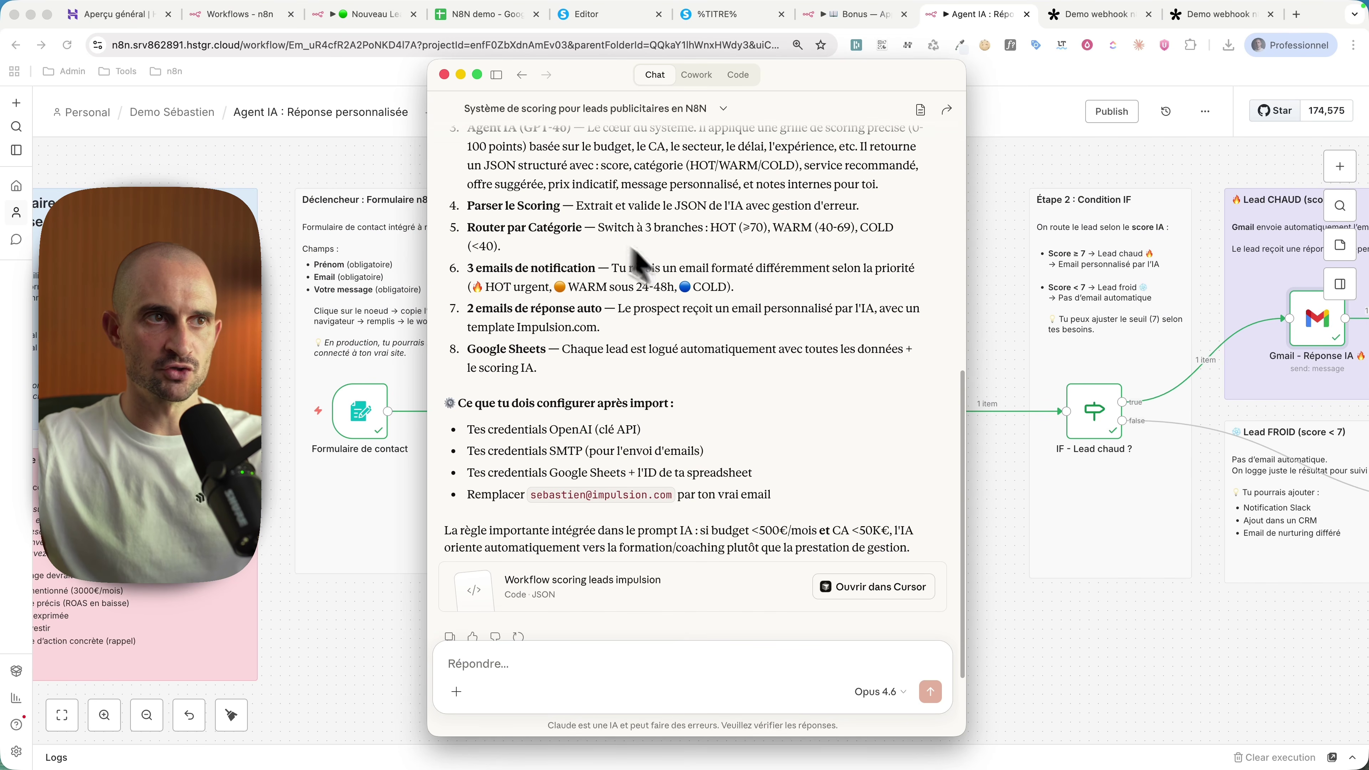
Step: Highlight the OpenAI, SMTP and Google Sheets credential requirements in Claude's reply
scroll(641, 381, "down", 3)
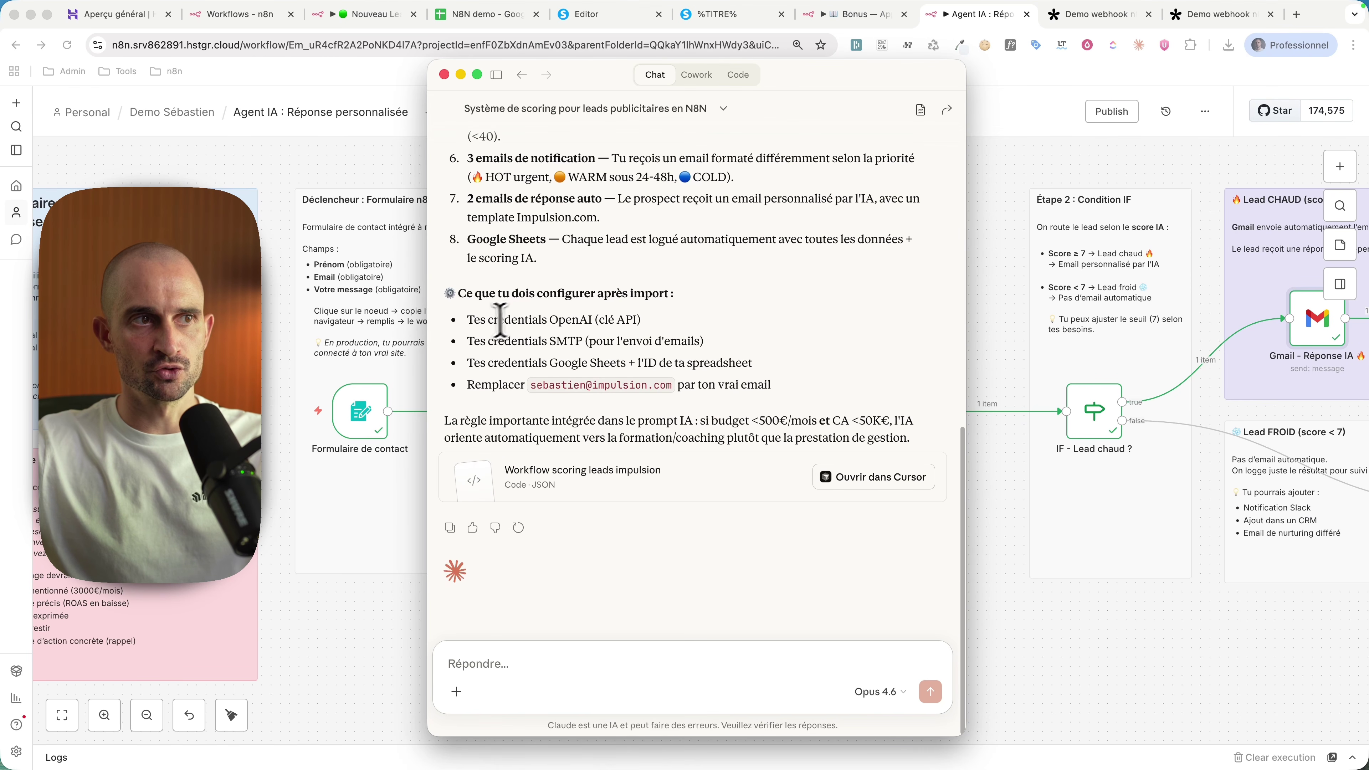
left_click_drag(467, 319, 656, 319)
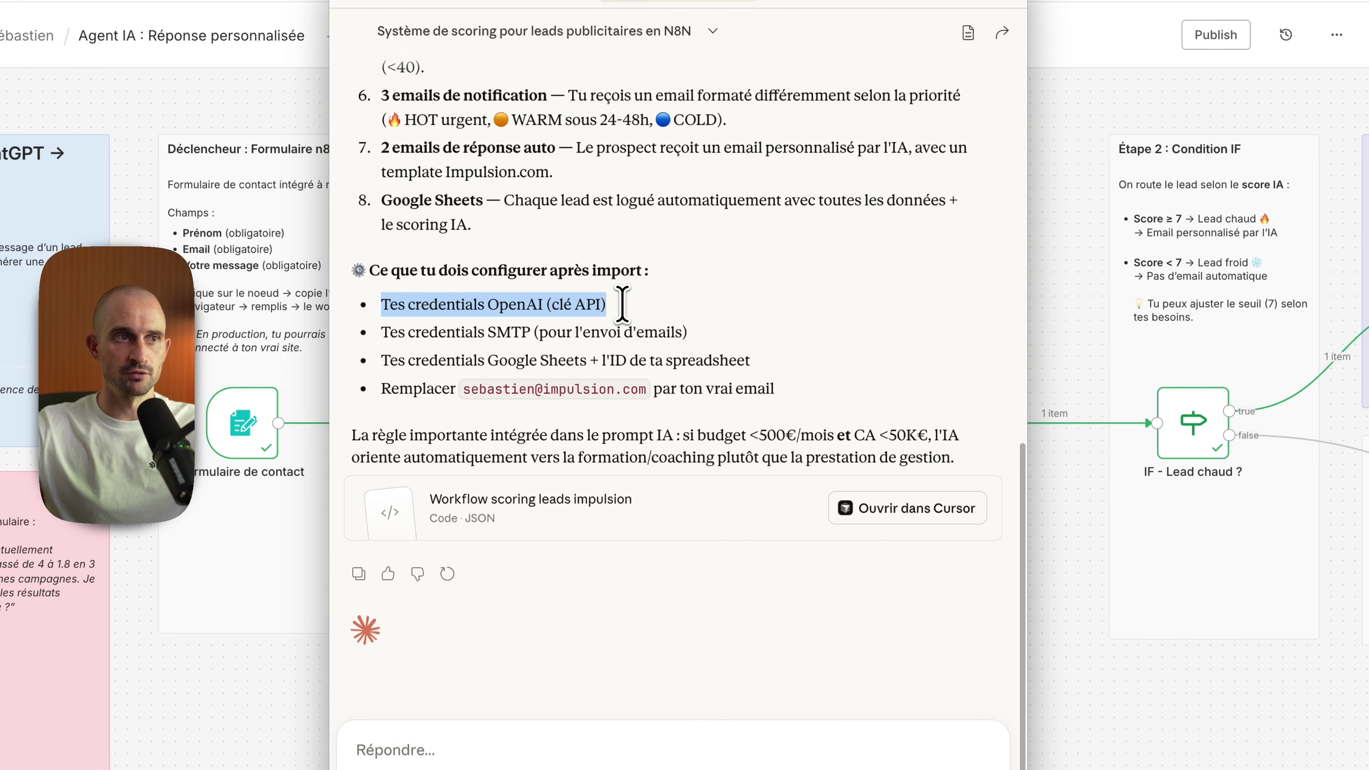
left_click_drag(389, 331, 708, 326)
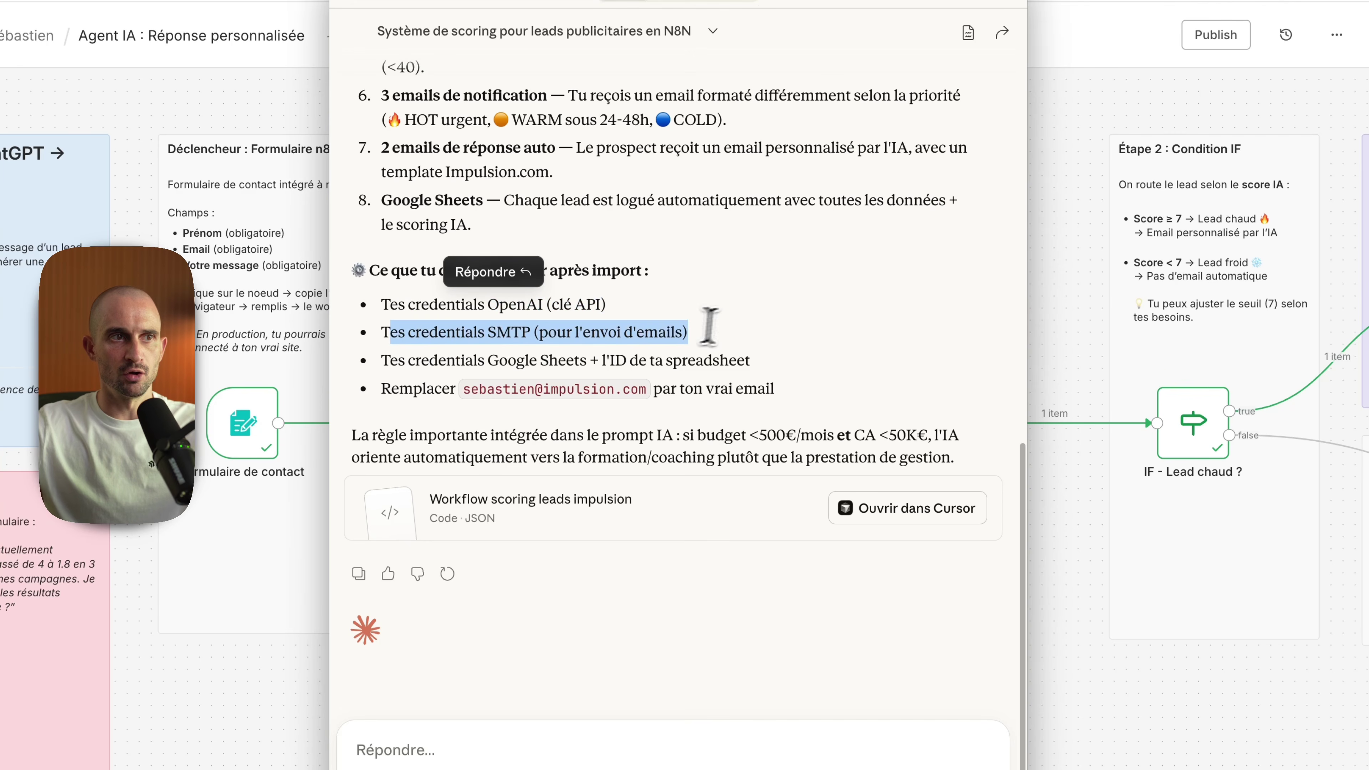
left_click_drag(439, 360, 777, 373)
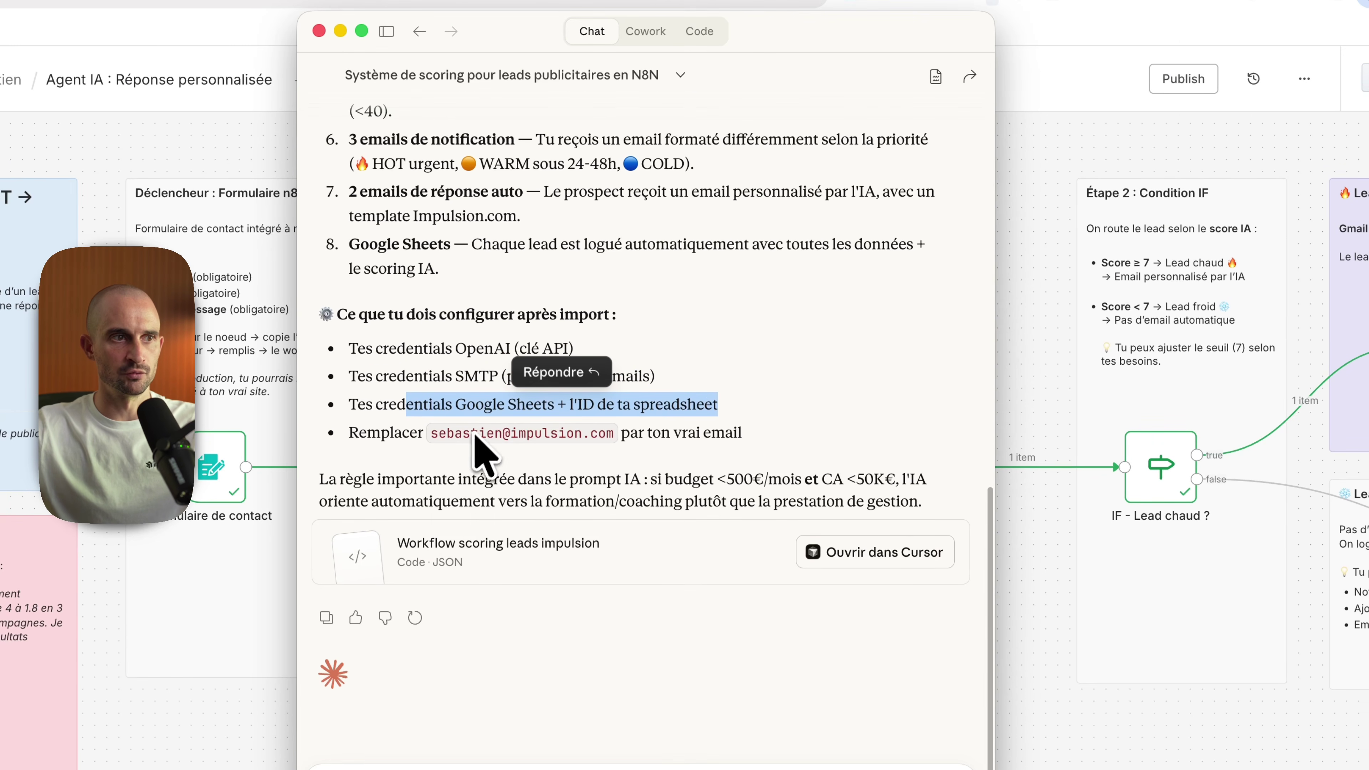
Step: Copy the generated workflow JSON and return to the n8n workflows home page
left_click(592, 556)
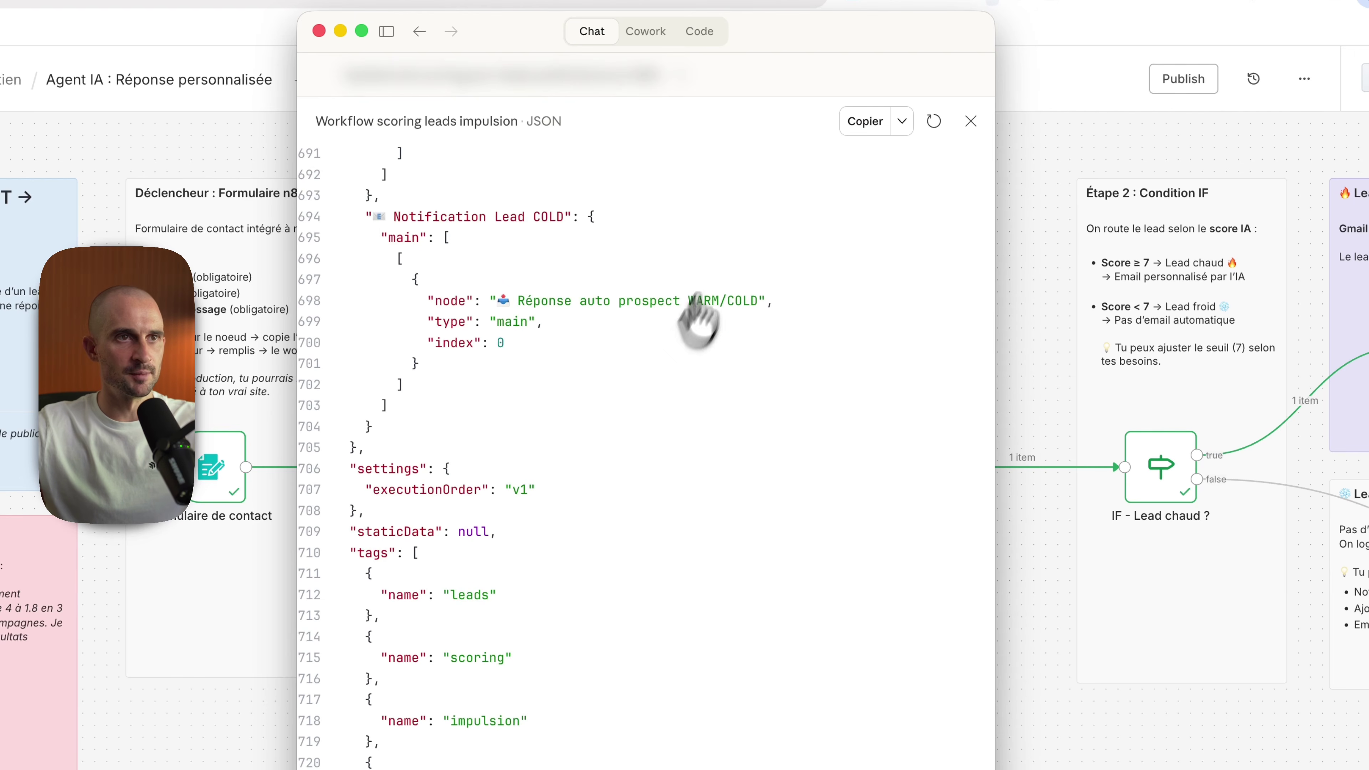
left_click(866, 121)
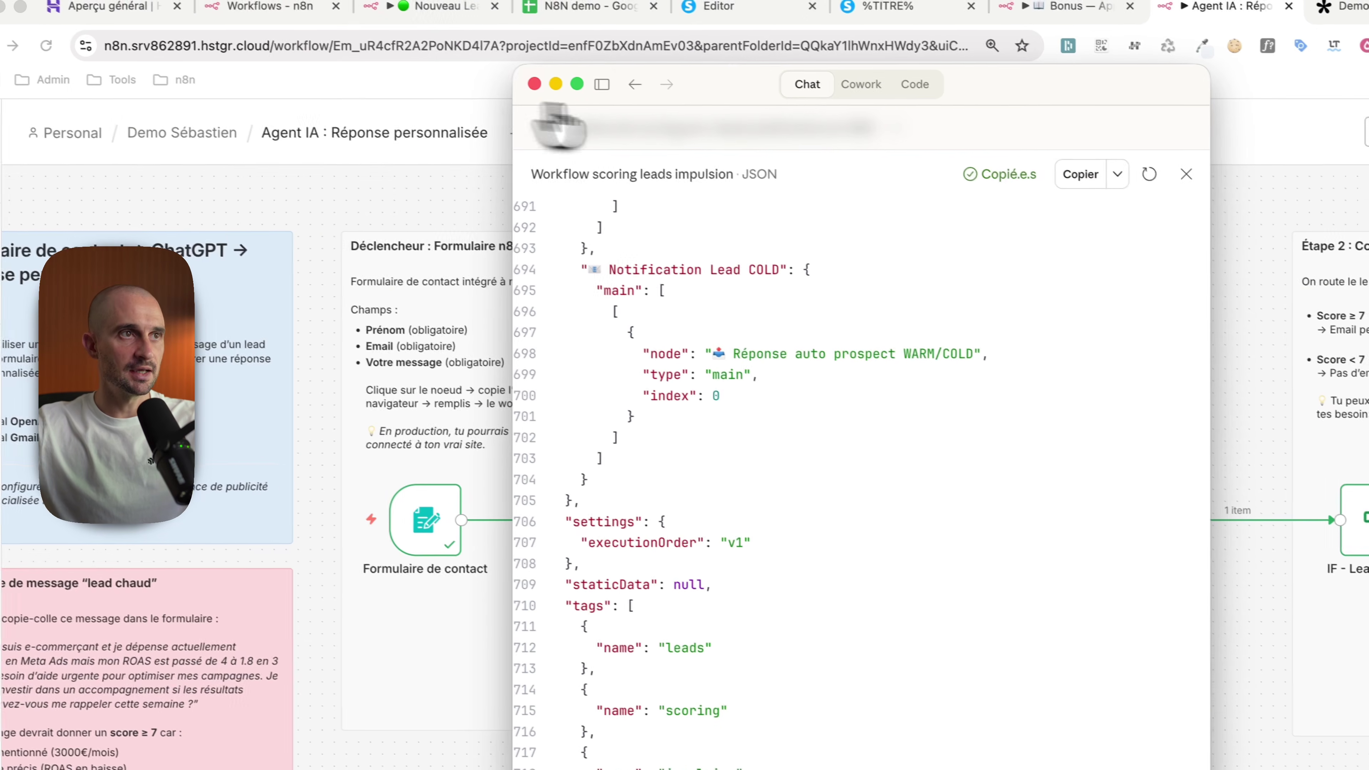
left_click(272, 14)
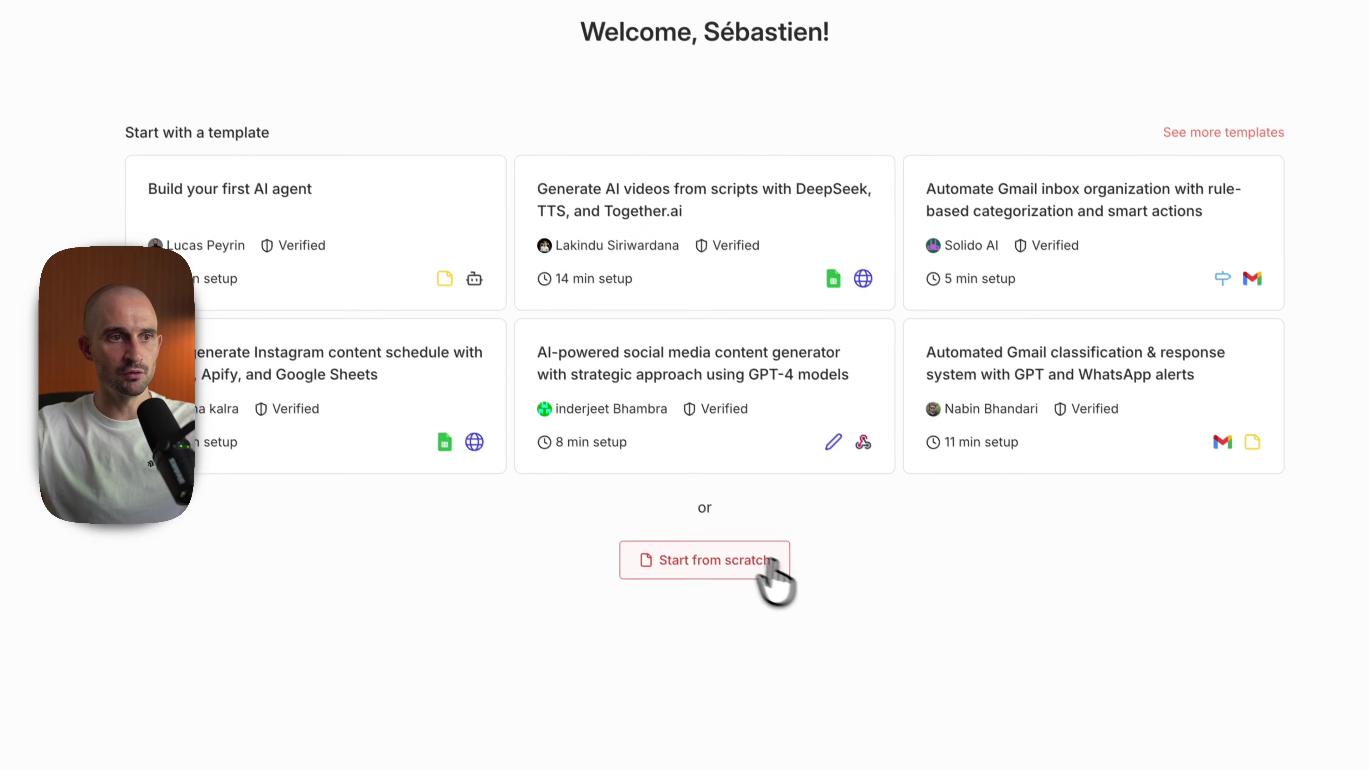
Step: Start a blank workflow, paste the copied lead-scoring JSON, fit it to view, then delete all nodes
left_click(695, 558)
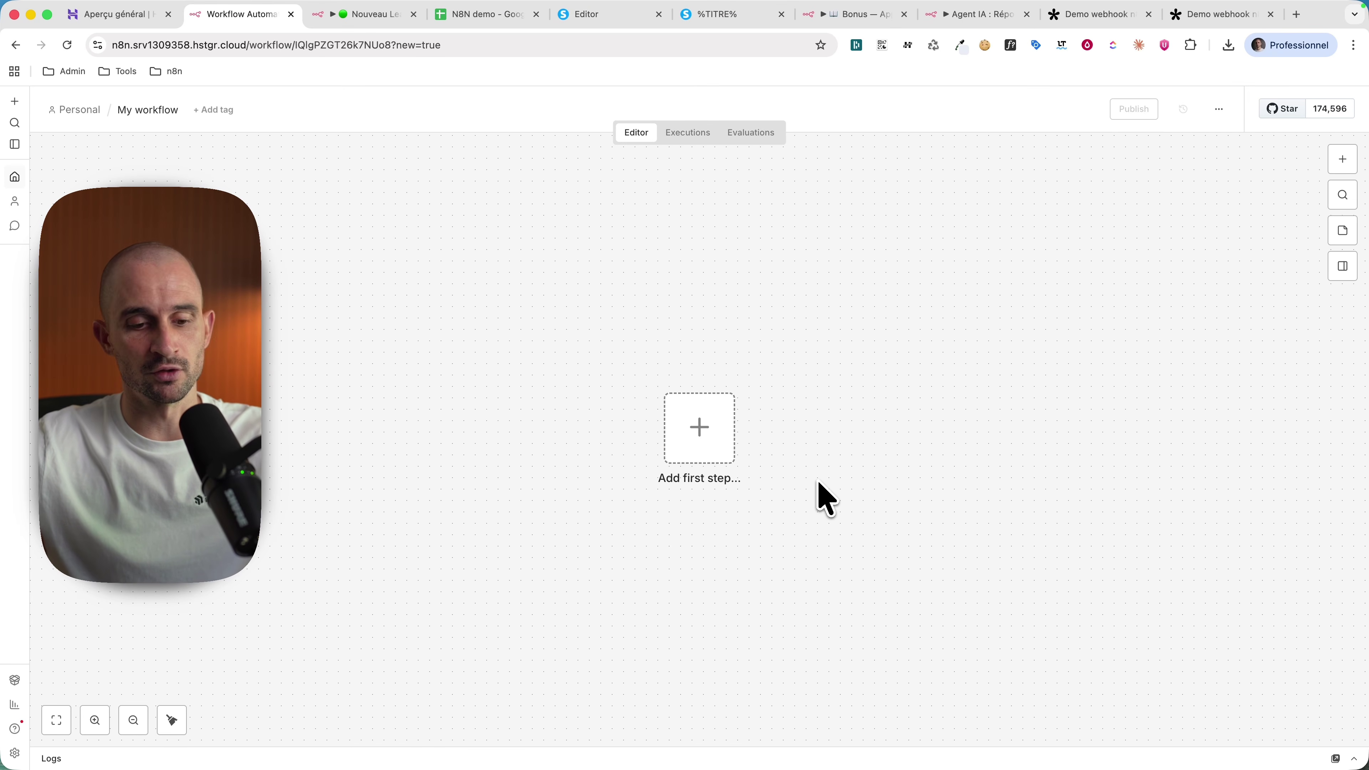
key("super+v")
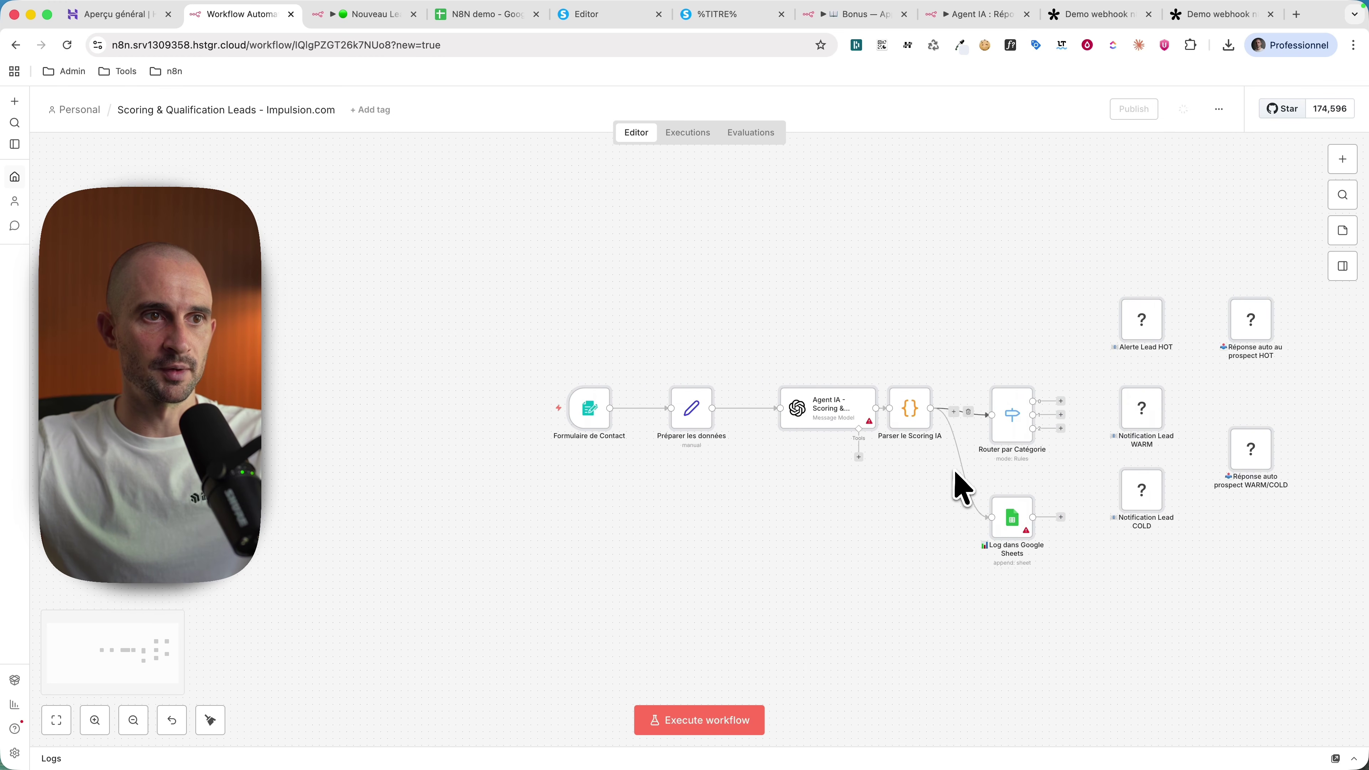
scroll(1008, 485, "up", 3)
mouse_move(437, 359)
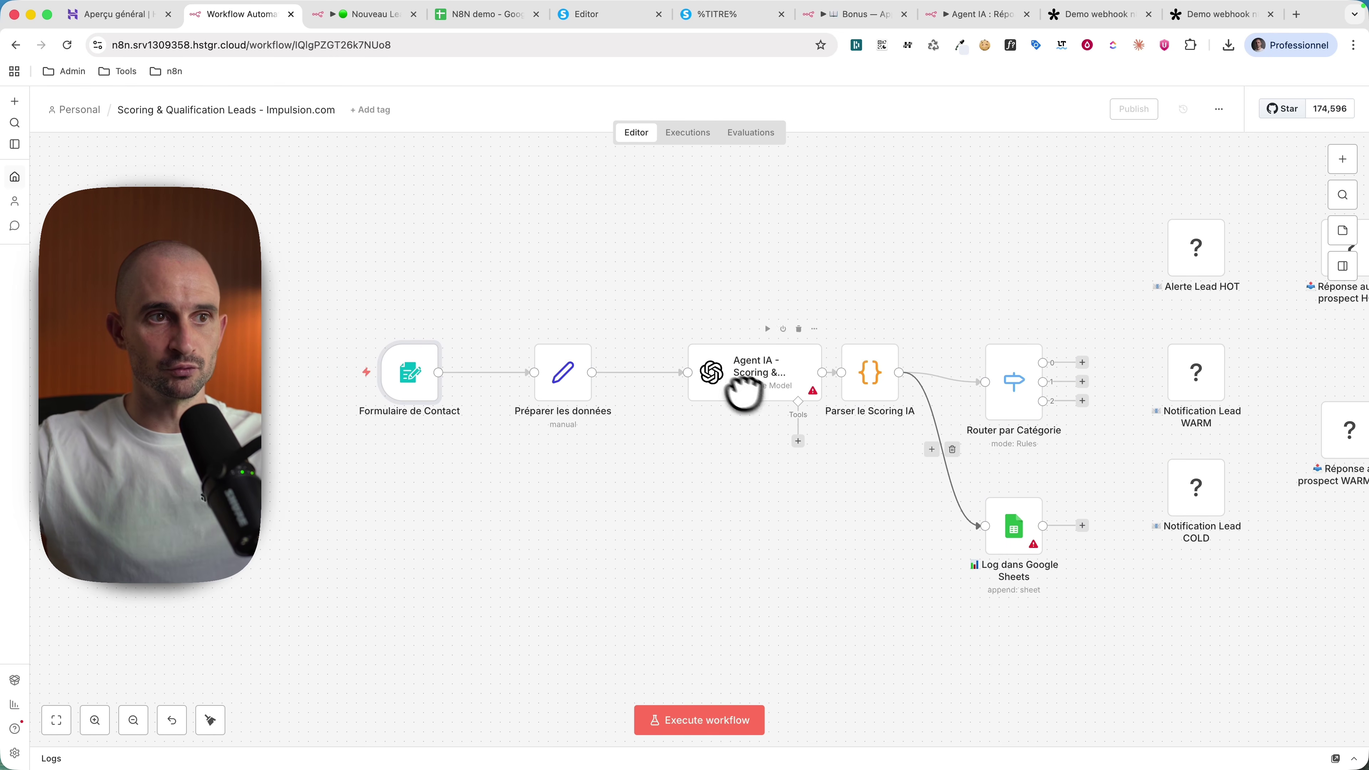
key("1")
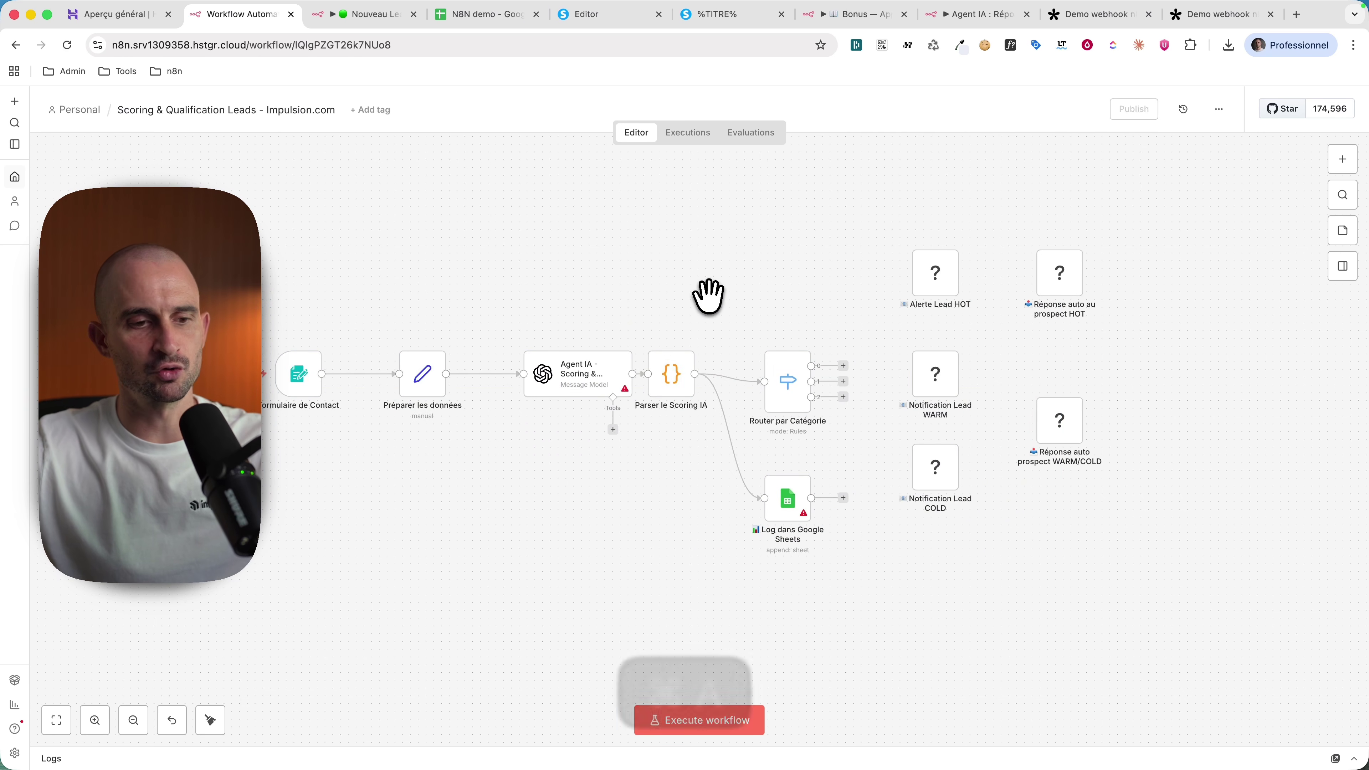
key("super+a")
key("Delete")
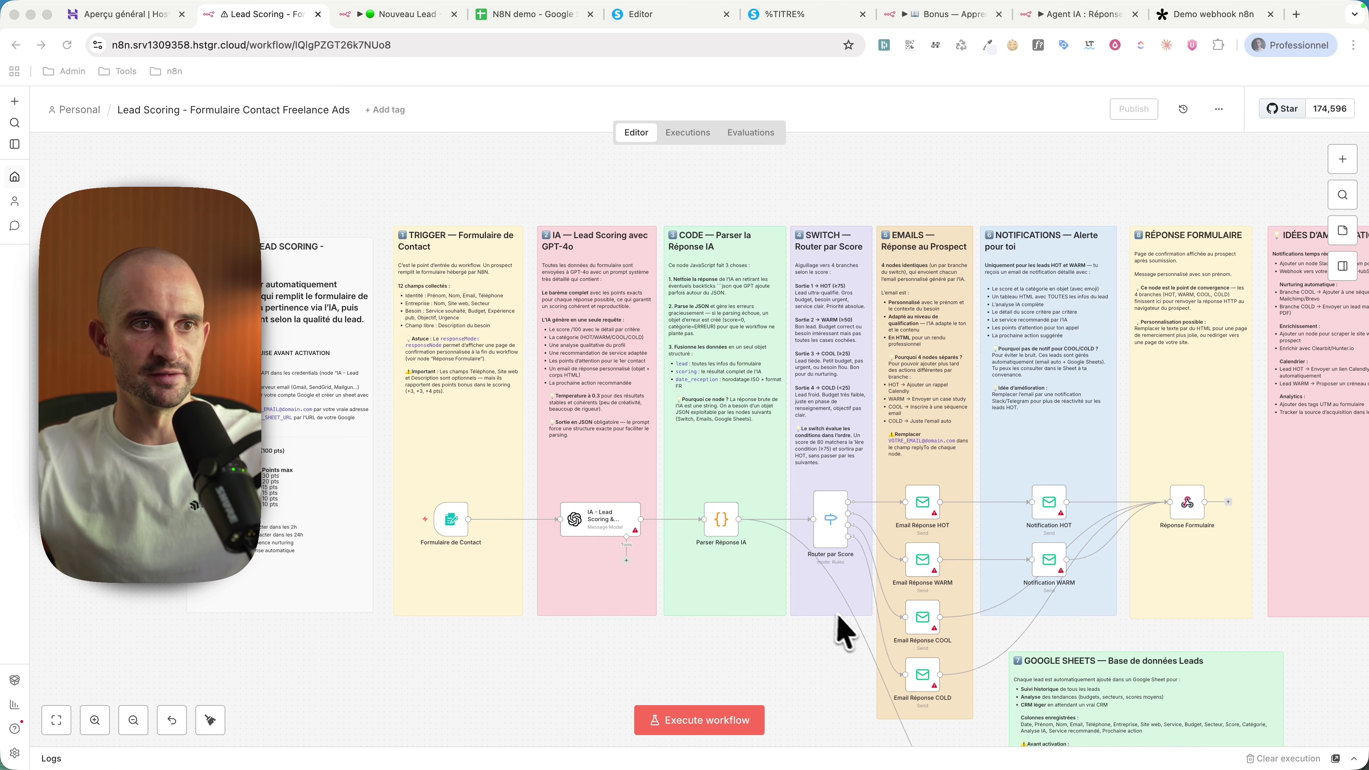
scroll(373, 437, "right", 5)
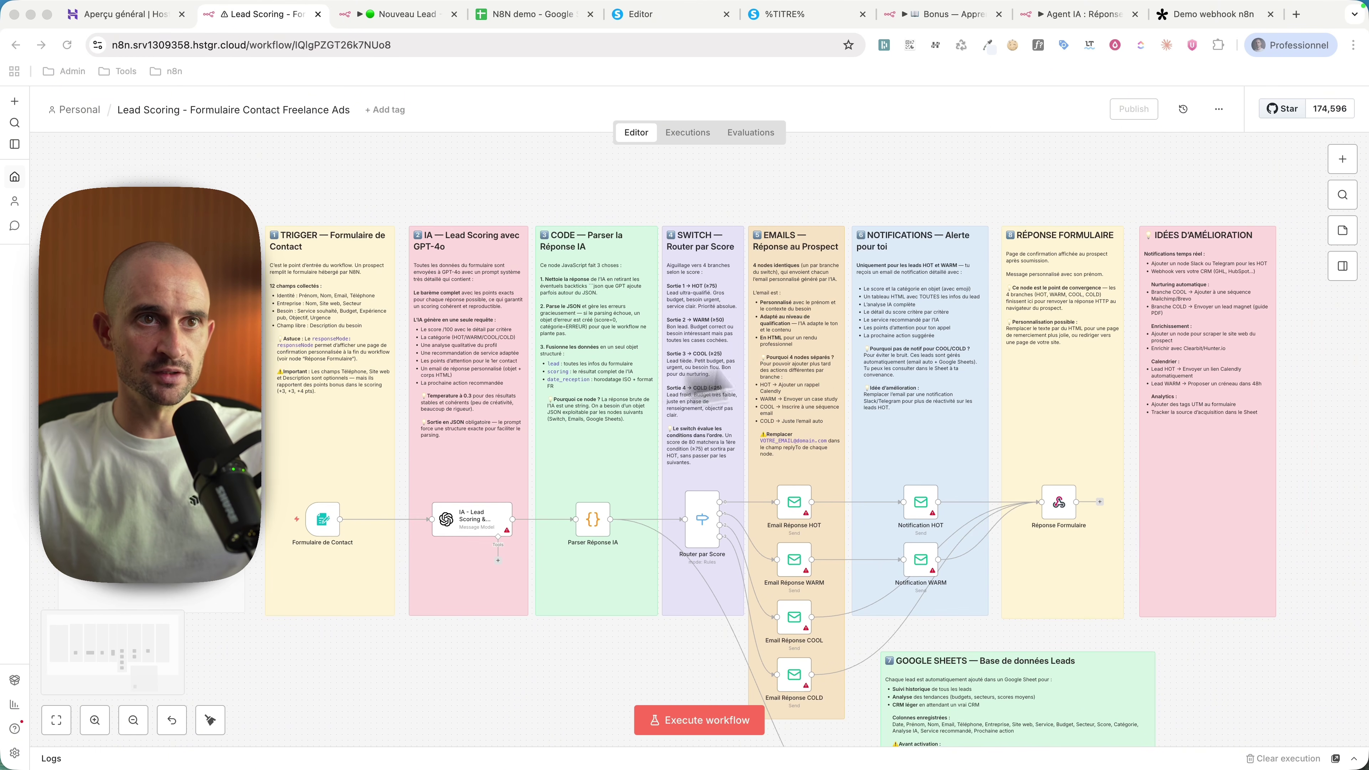
scroll(1237, 499, "down", 3)
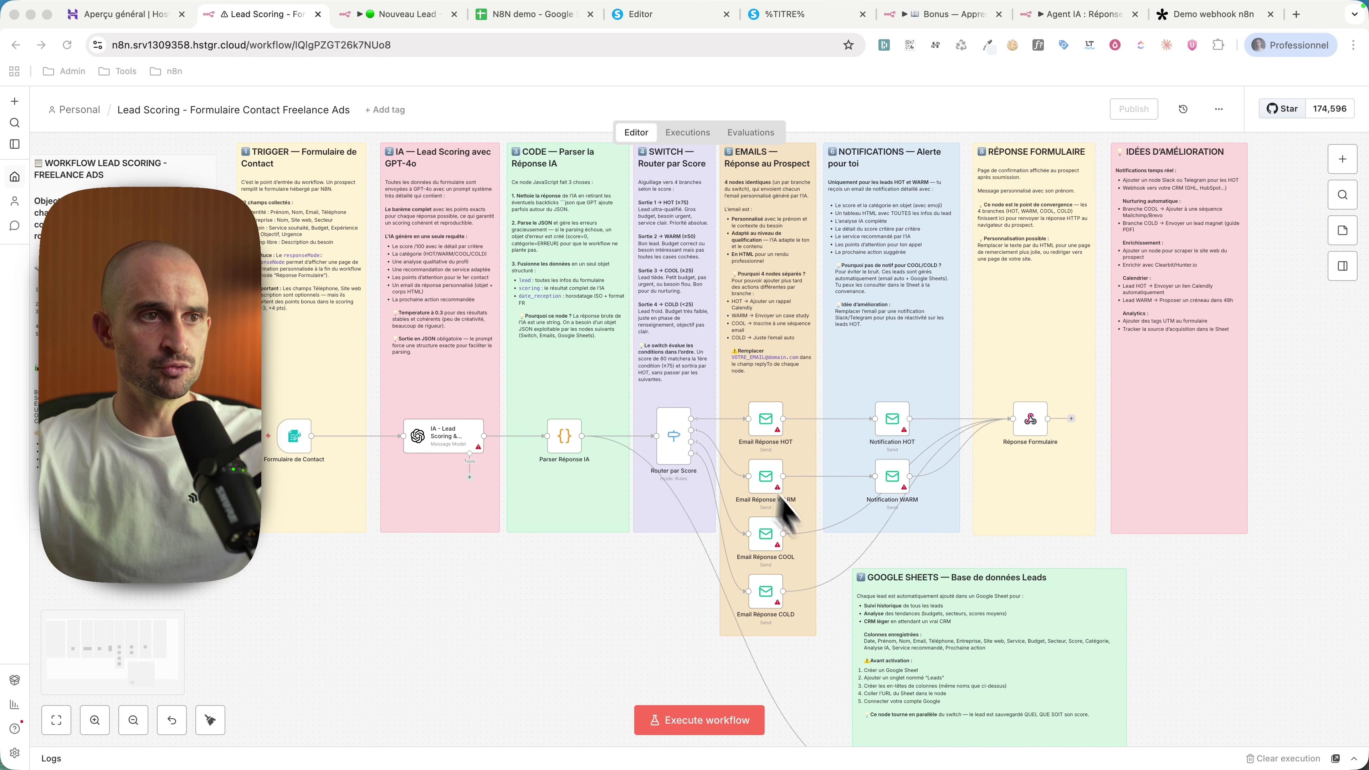
scroll(789, 515, "left", 4)
scroll(377, 335, "up", 3)
scroll(452, 318, "up", 2)
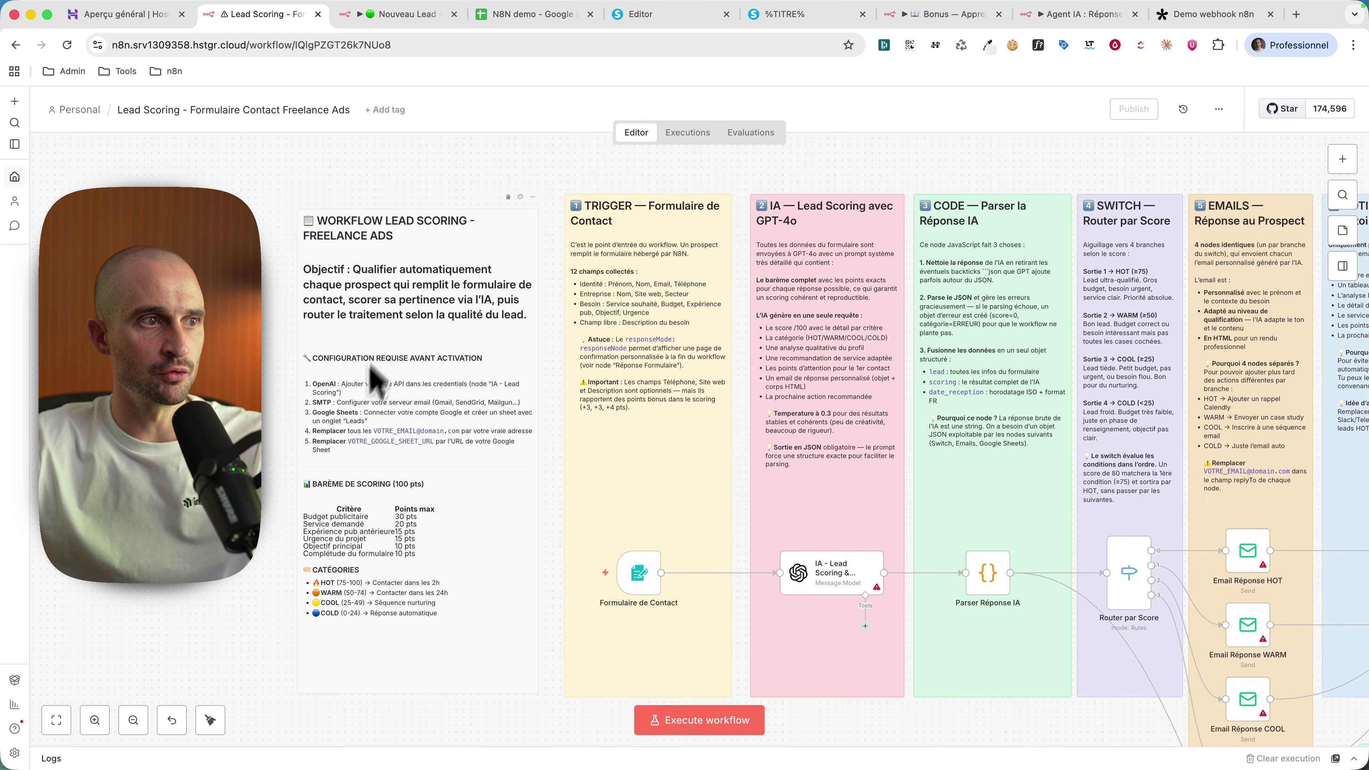
scroll(356, 516, "up", 2)
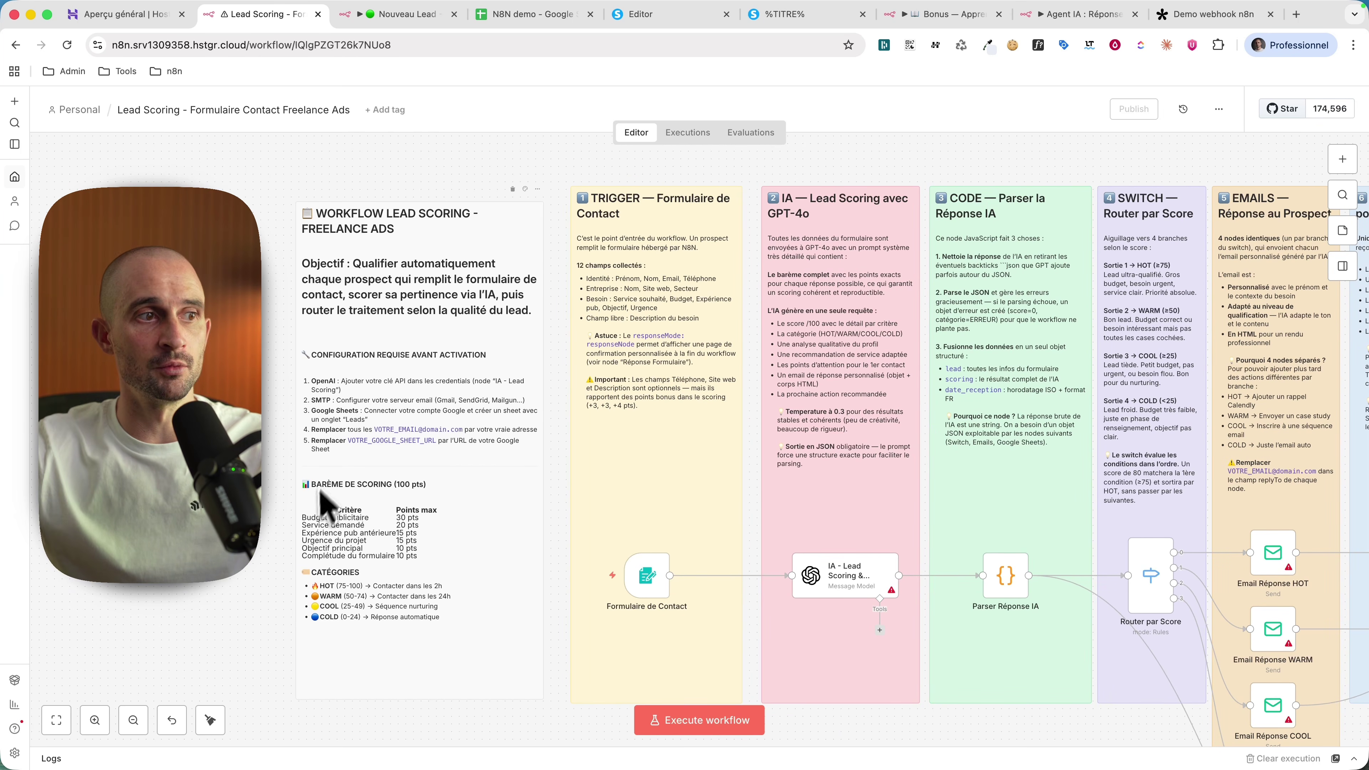
scroll(348, 645, "up", 3)
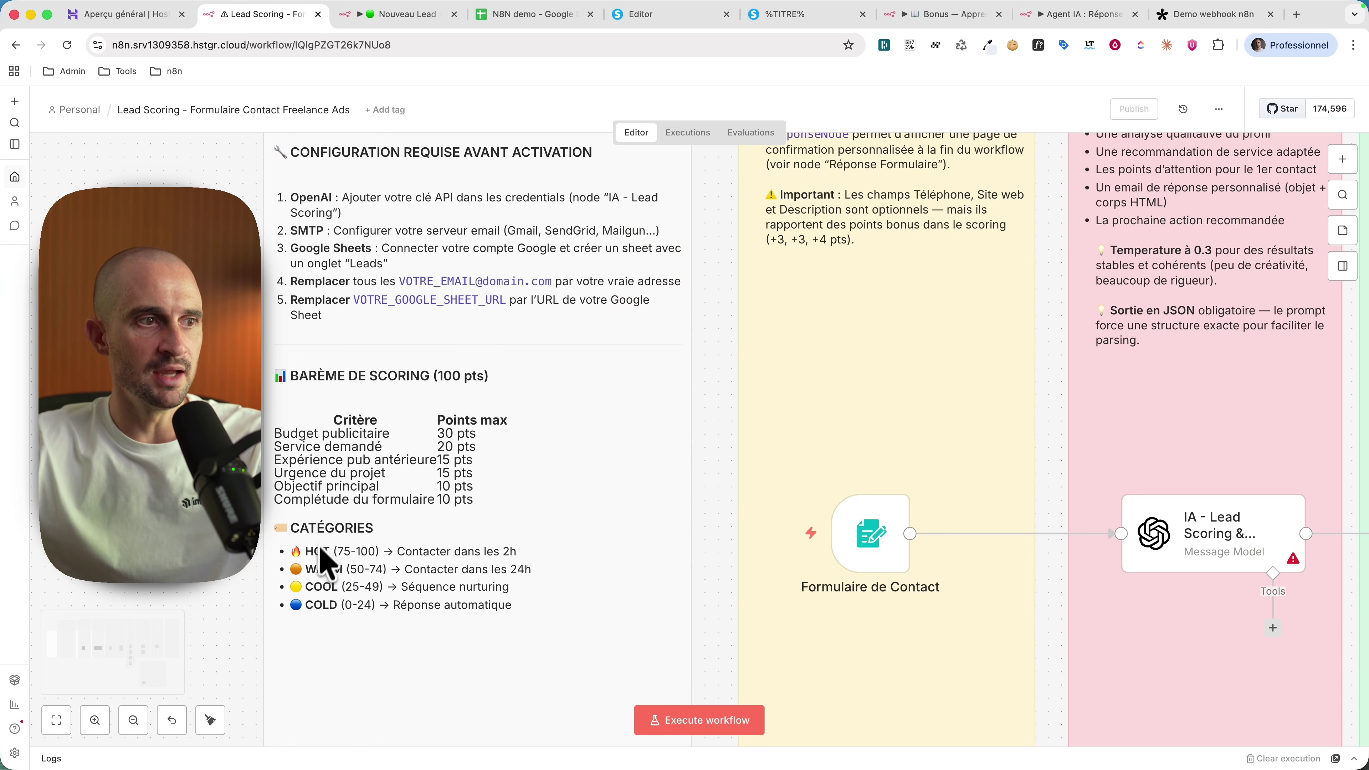
scroll(559, 421, "down", 3)
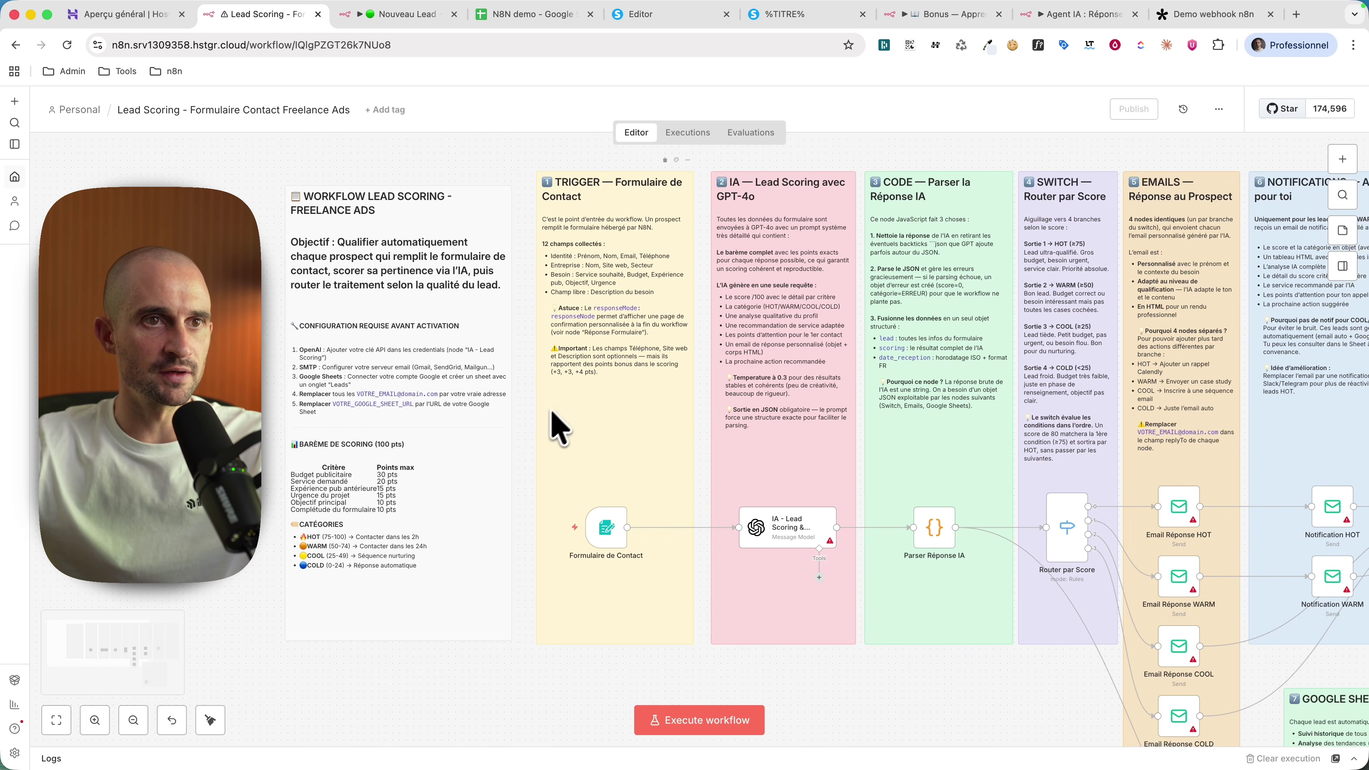
scroll(581, 260, "up", 2)
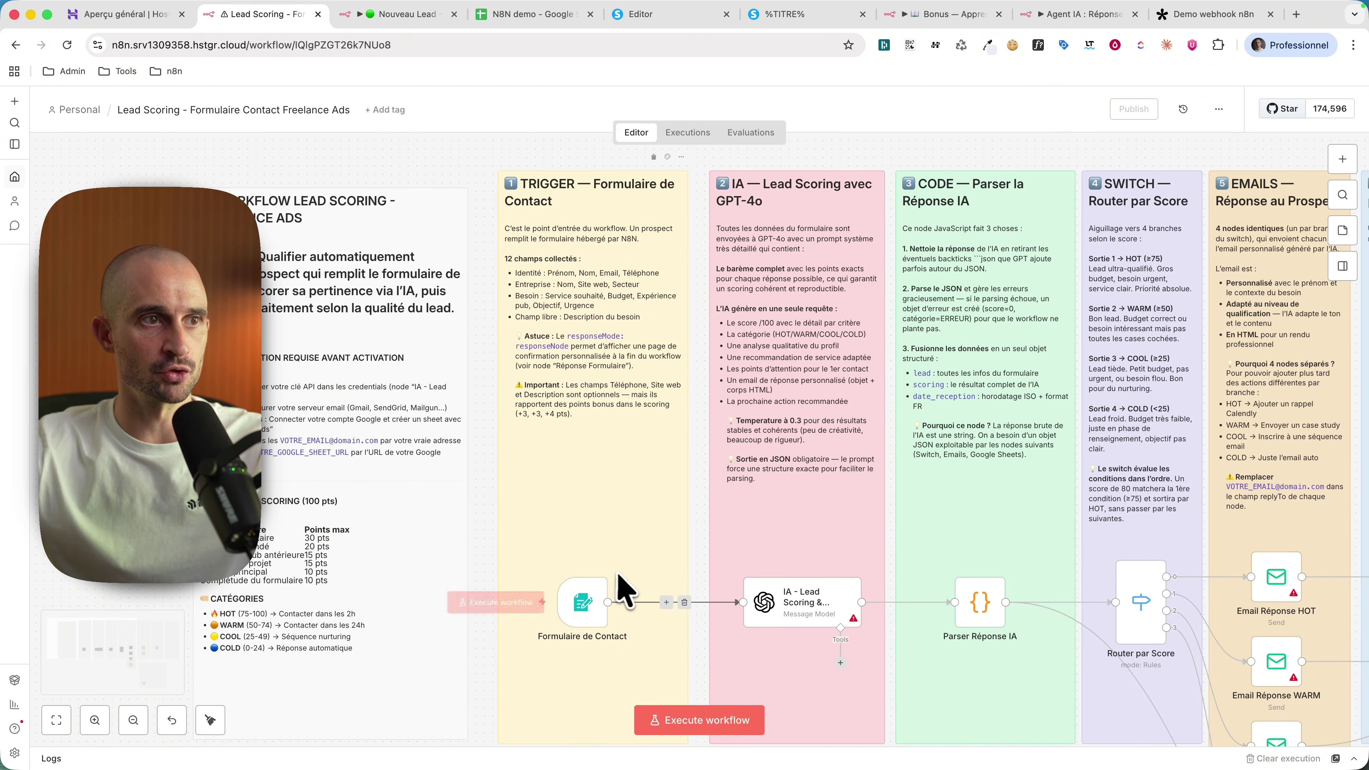
scroll(620, 588, "right", 5)
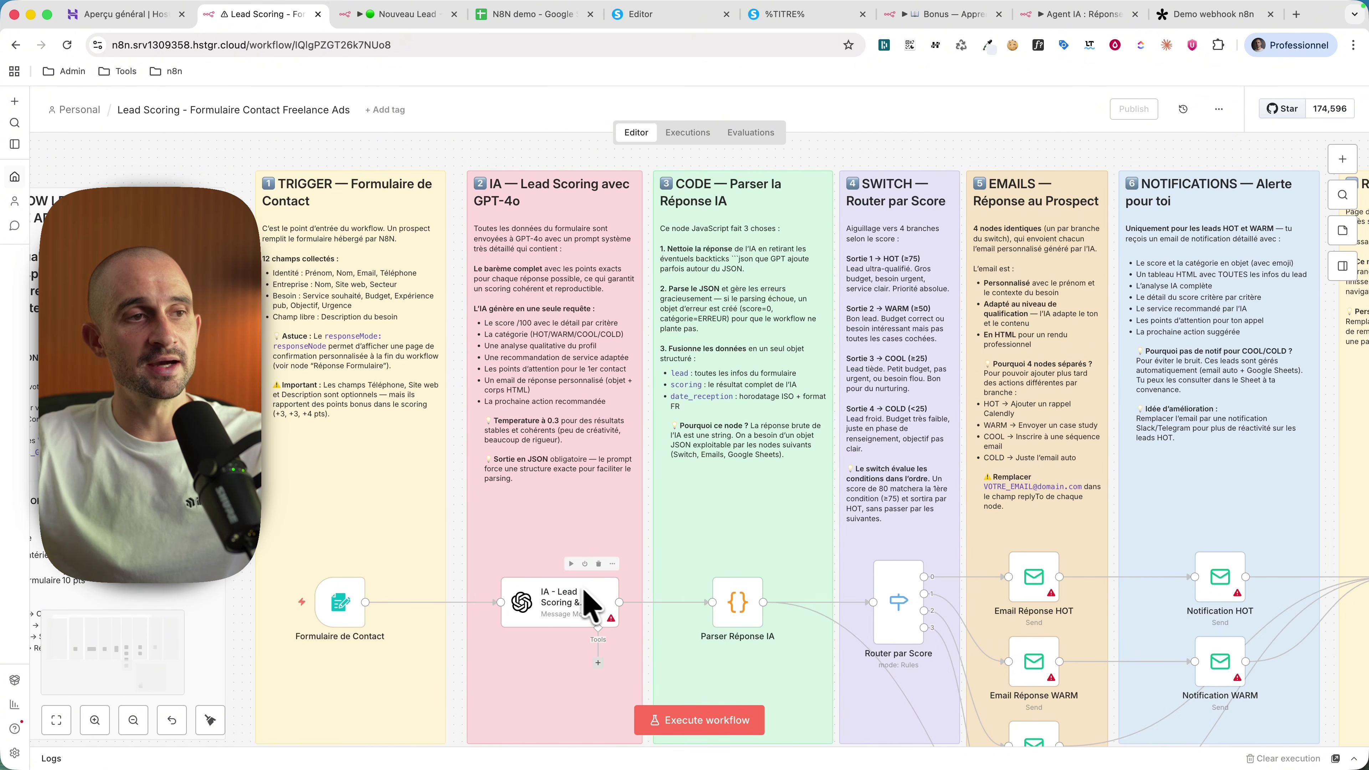
scroll(556, 593, "right", 2)
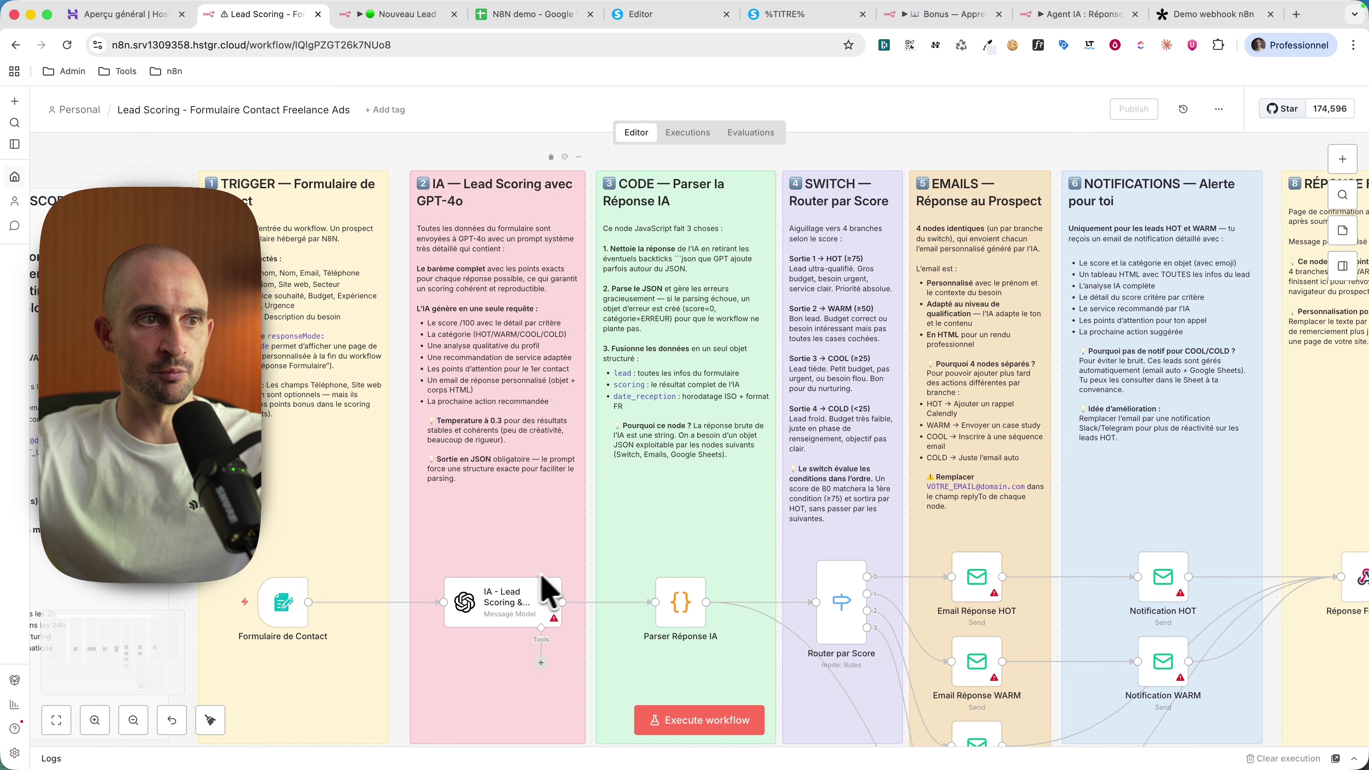
mouse_move(536, 611)
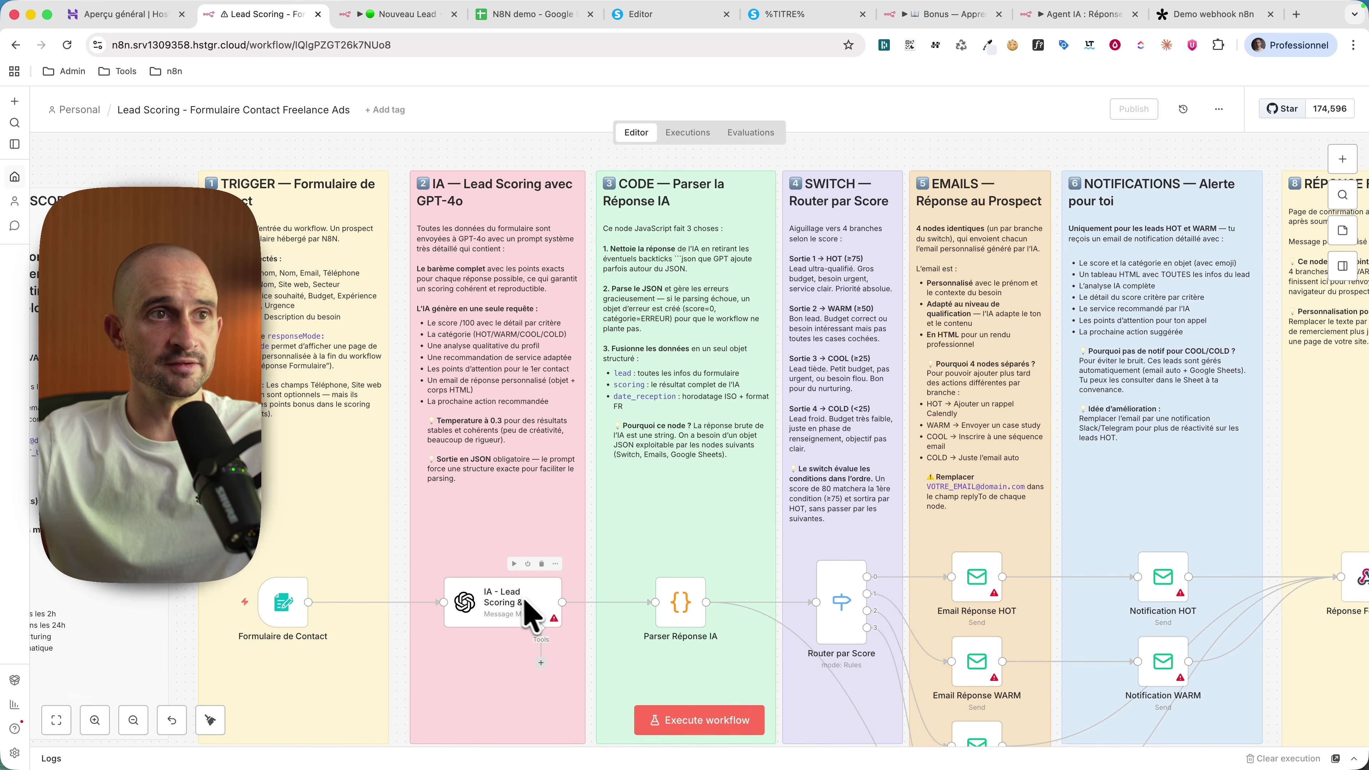
scroll(545, 615, "right", 6)
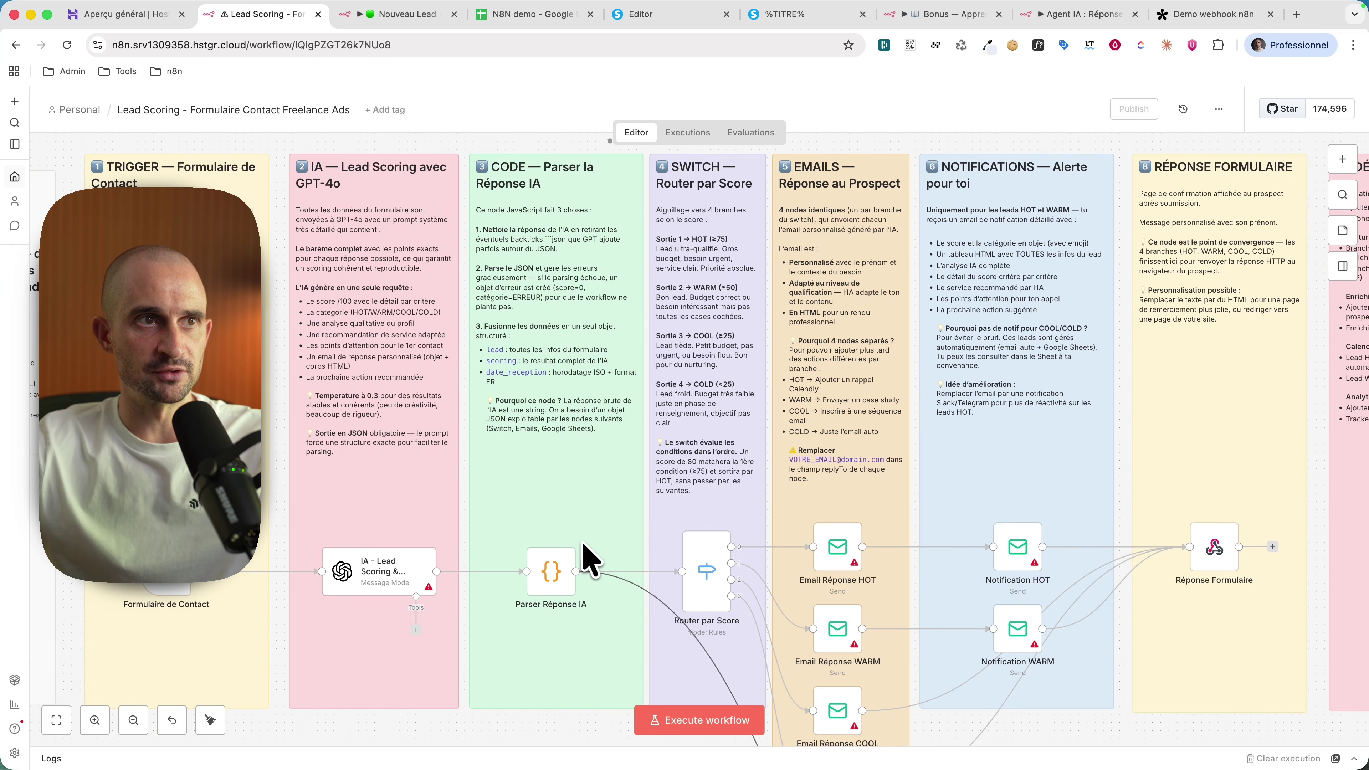
scroll(581, 542, "right", 1)
scroll(615, 593, "right", 1)
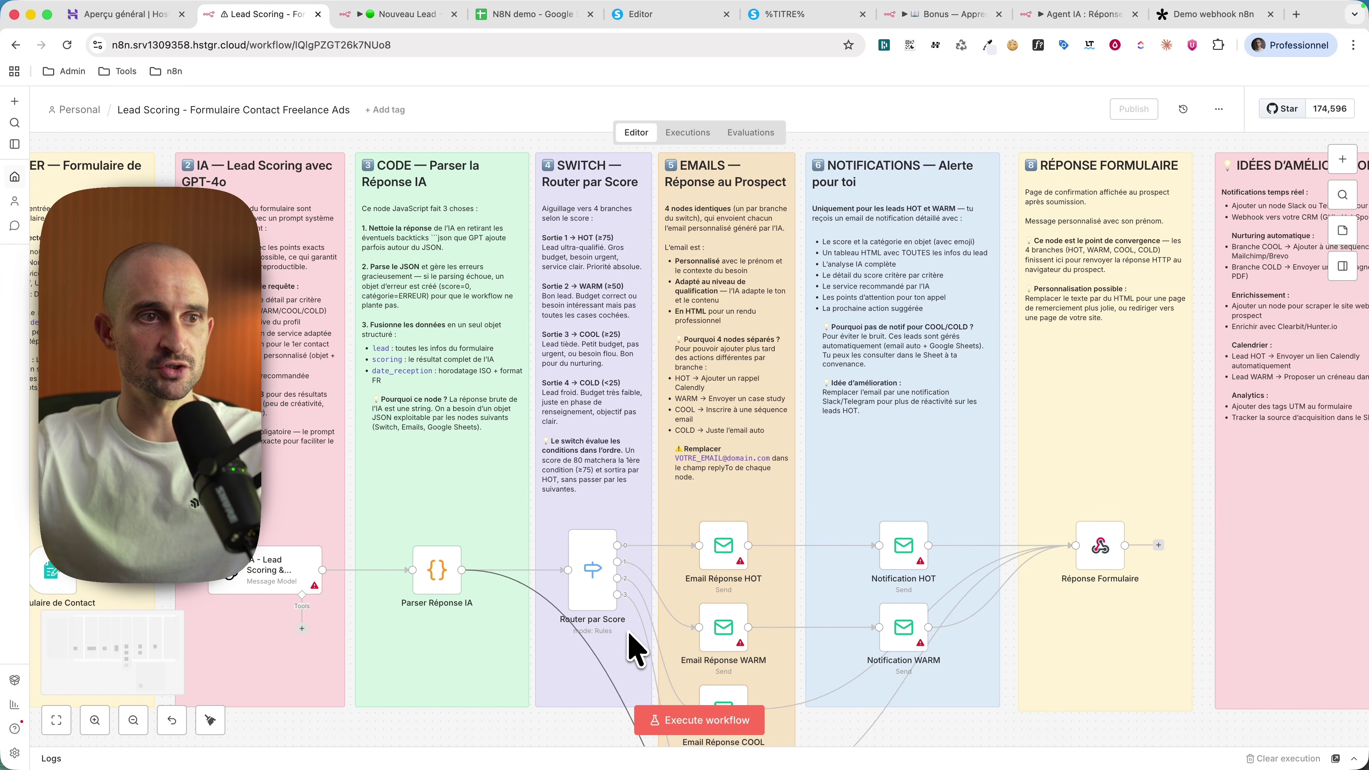
scroll(620, 627, "down", 5)
scroll(764, 465, "down", 2)
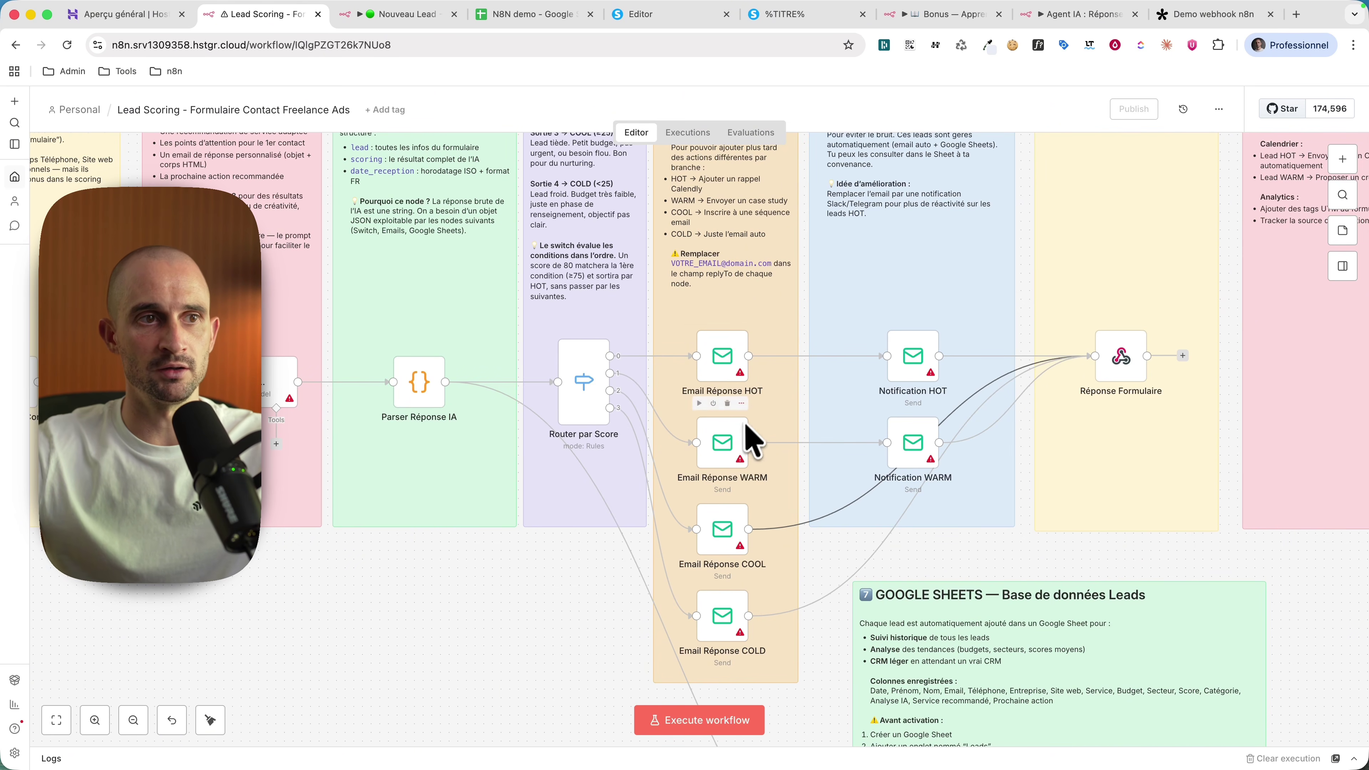
scroll(766, 664, "up", 5)
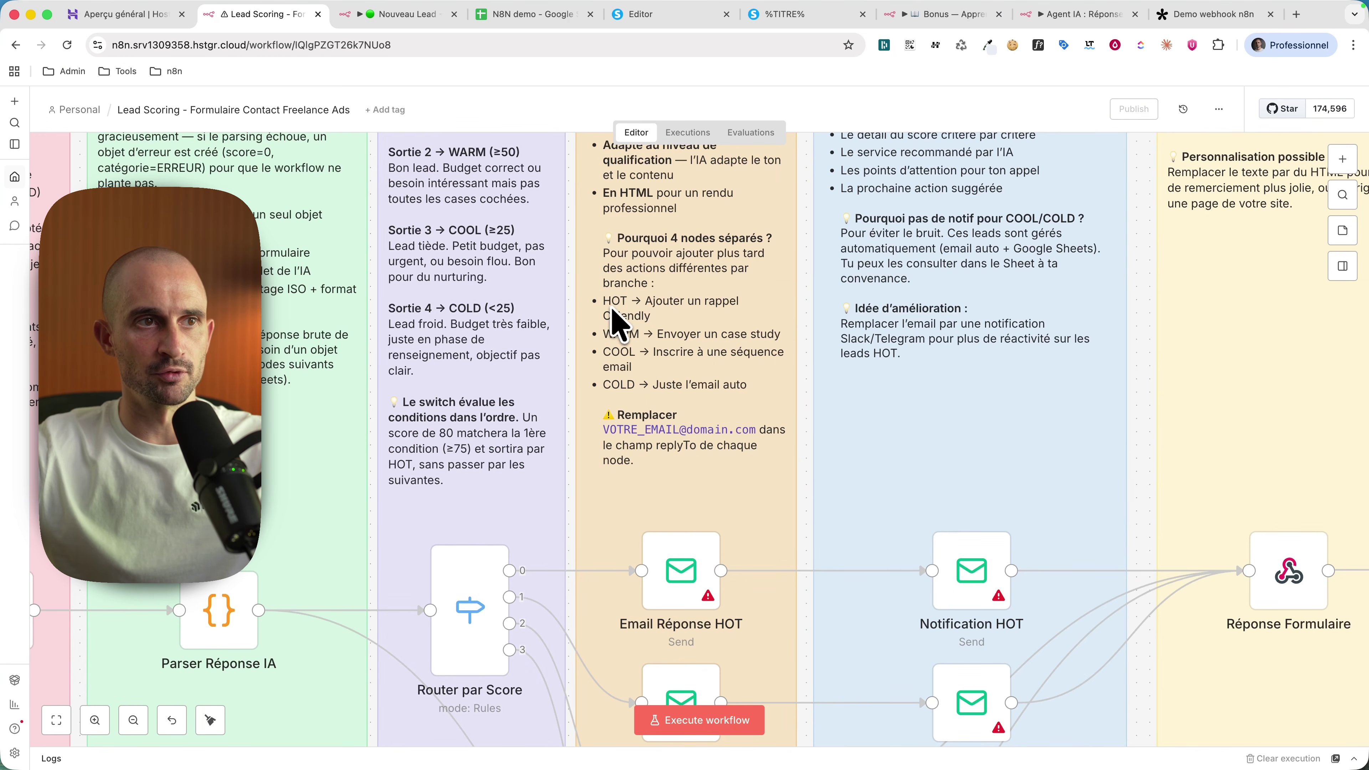
scroll(739, 369, "down", 3)
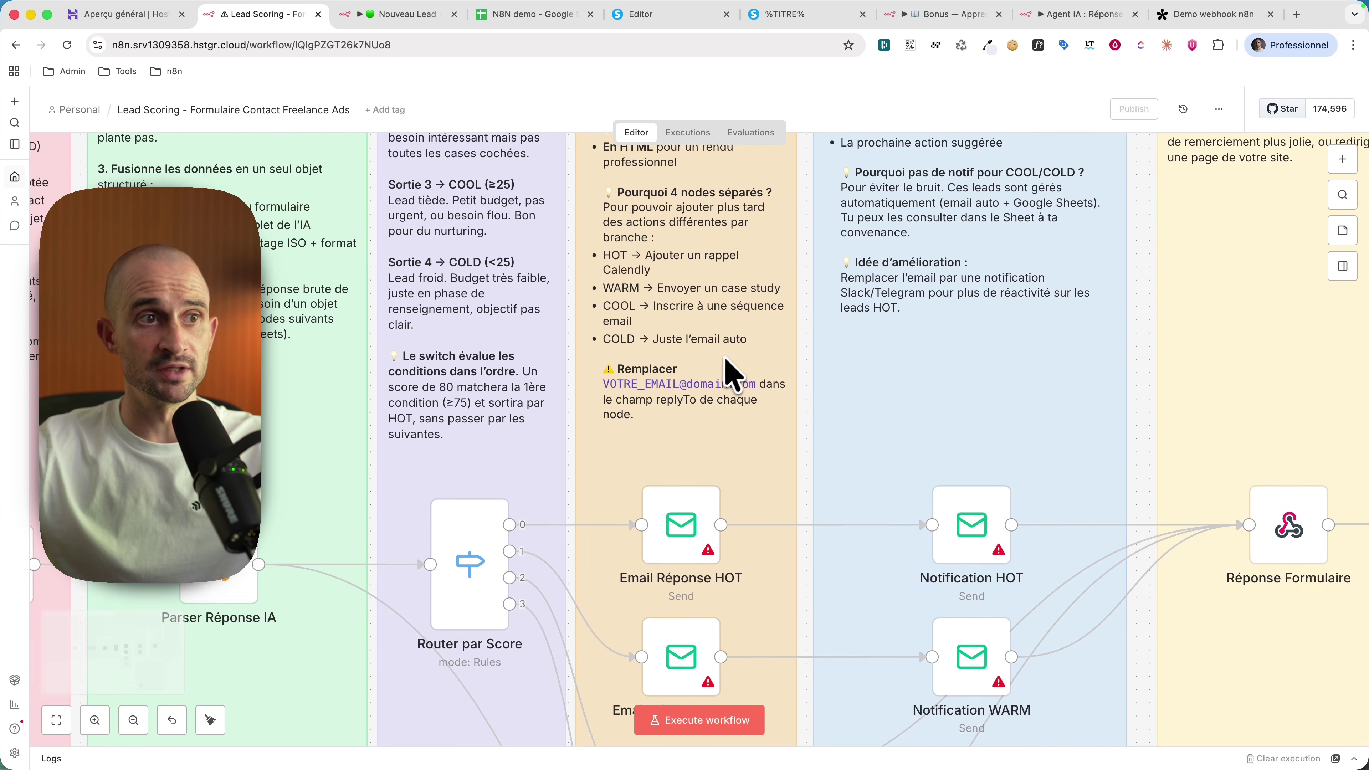
scroll(727, 343, "down", 3)
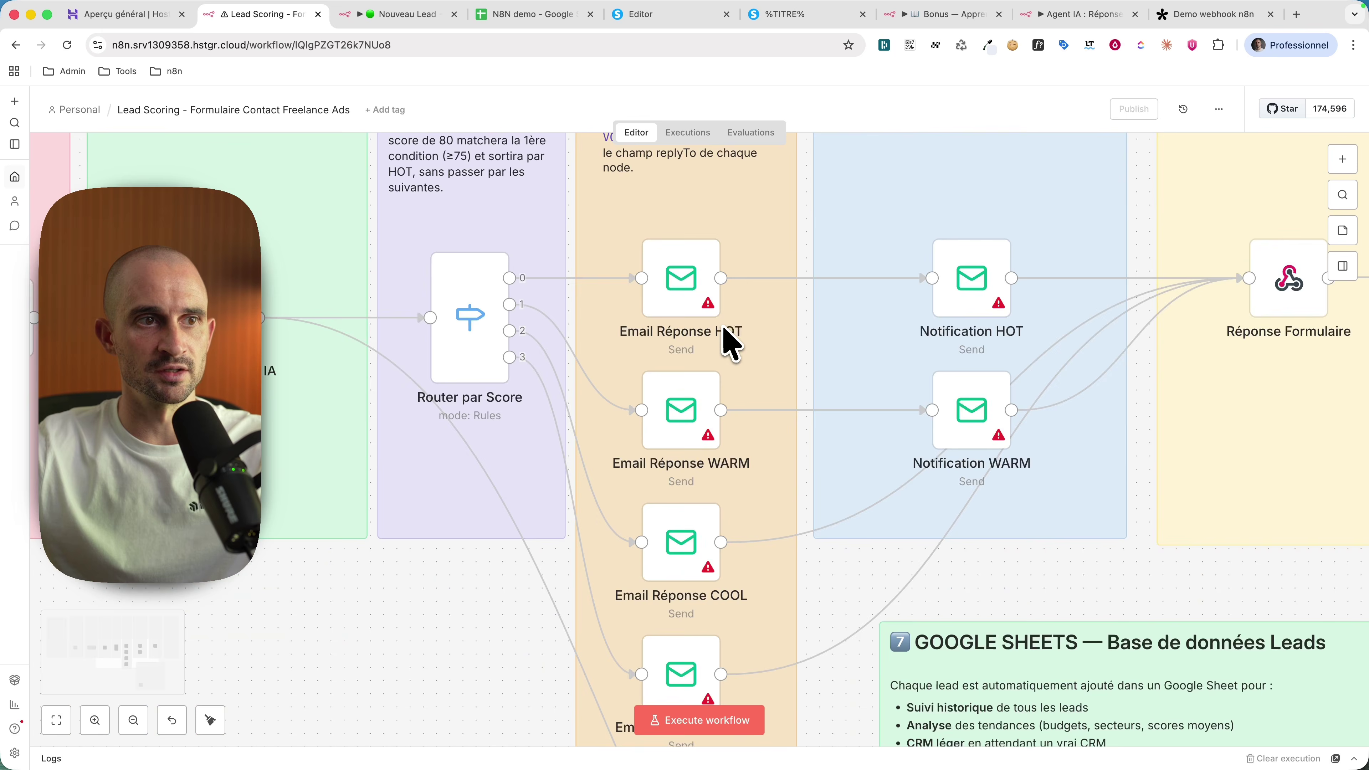
scroll(727, 437, "down", 5)
scroll(890, 650, "up", 5)
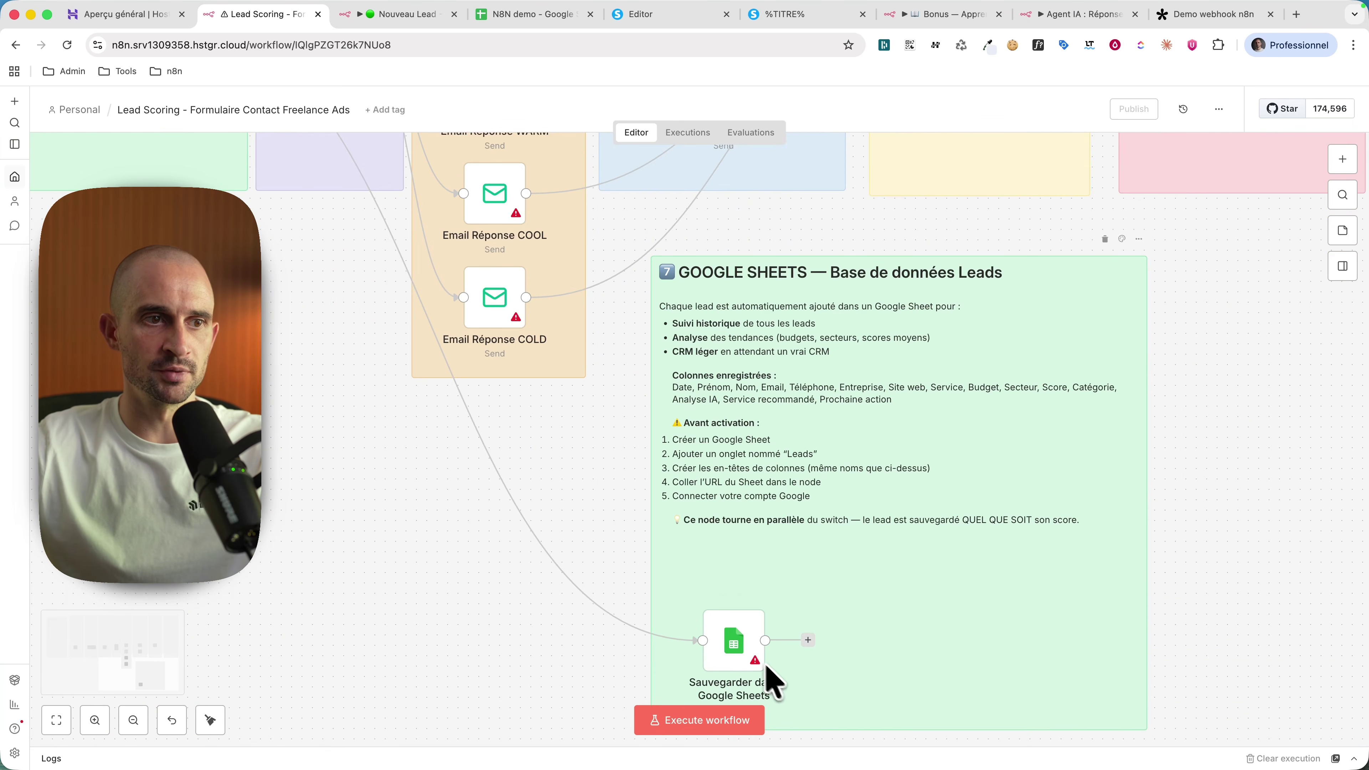
scroll(820, 634, "up", 10)
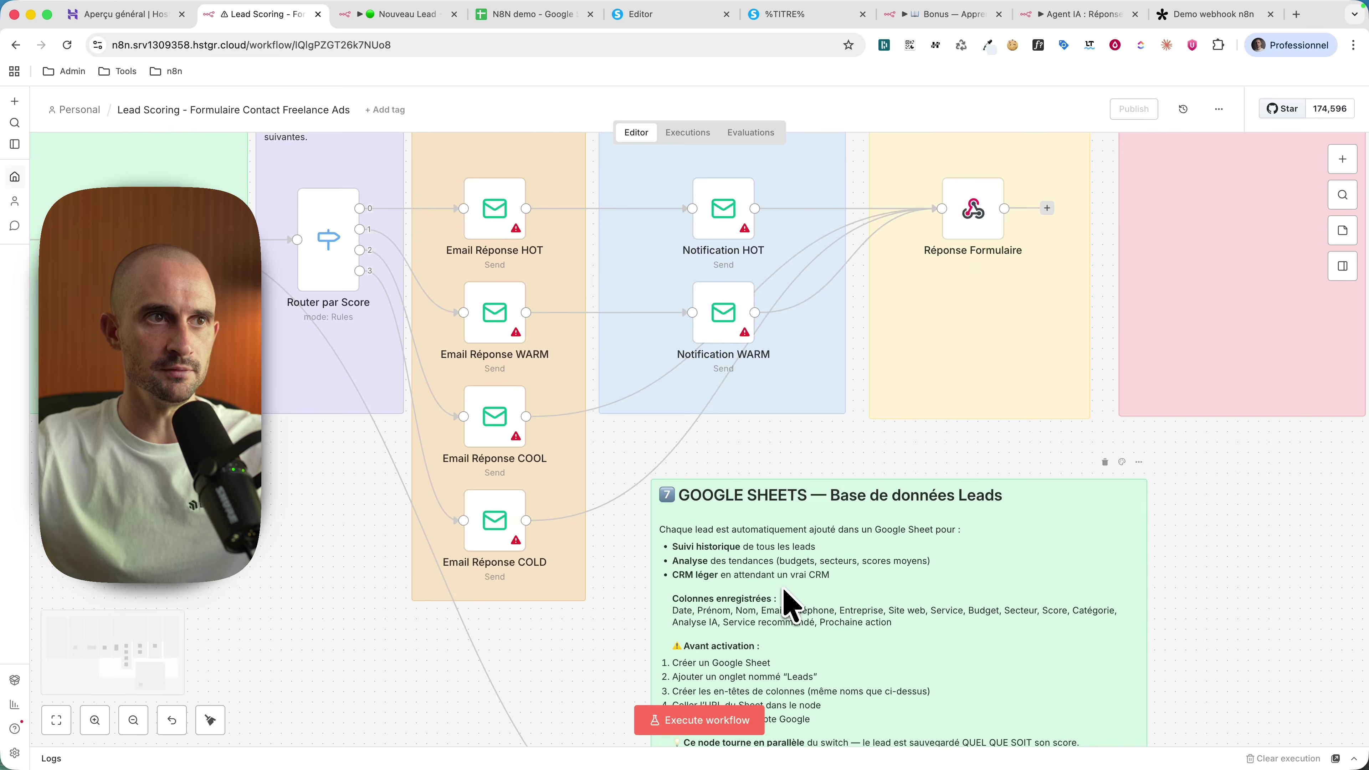
scroll(752, 539, "up", 2)
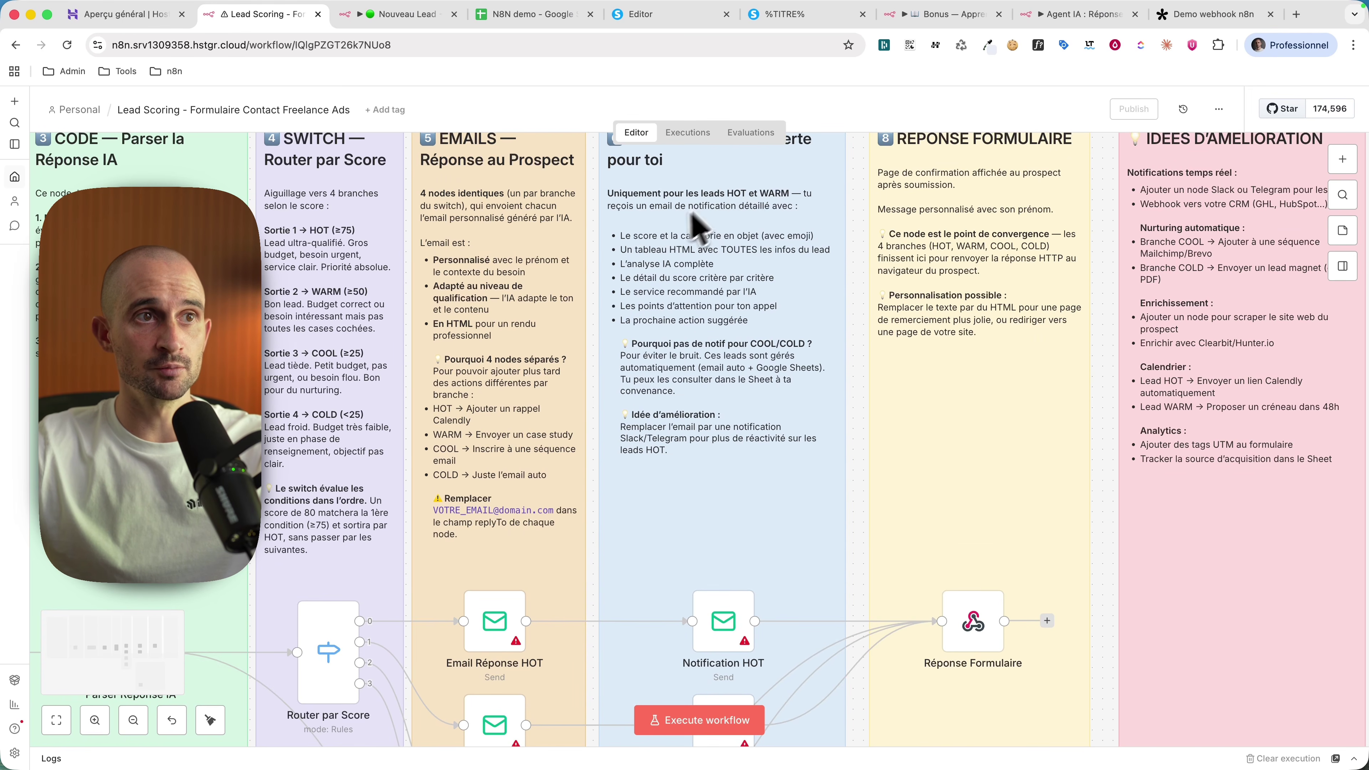
scroll(750, 213, "down", 4)
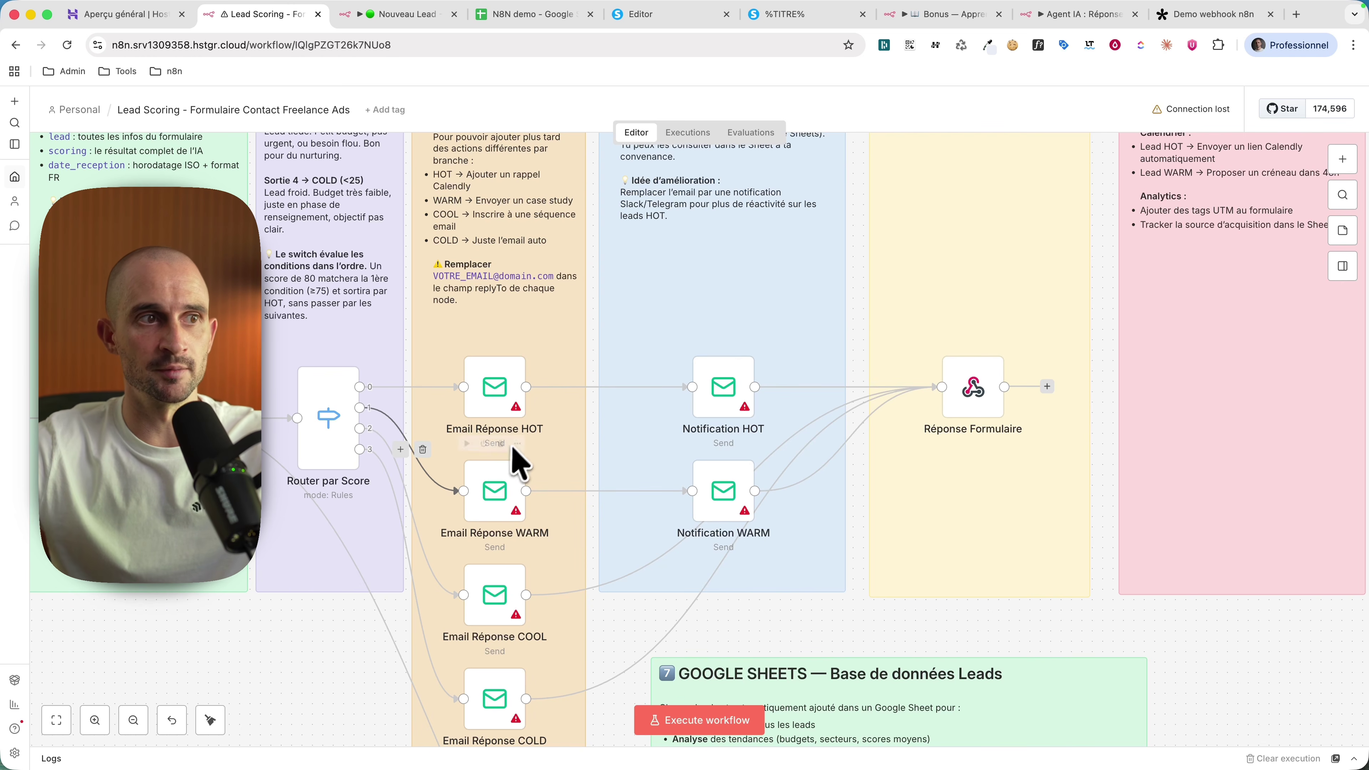
scroll(755, 478, "down", 5)
scroll(1003, 483, "up", 5)
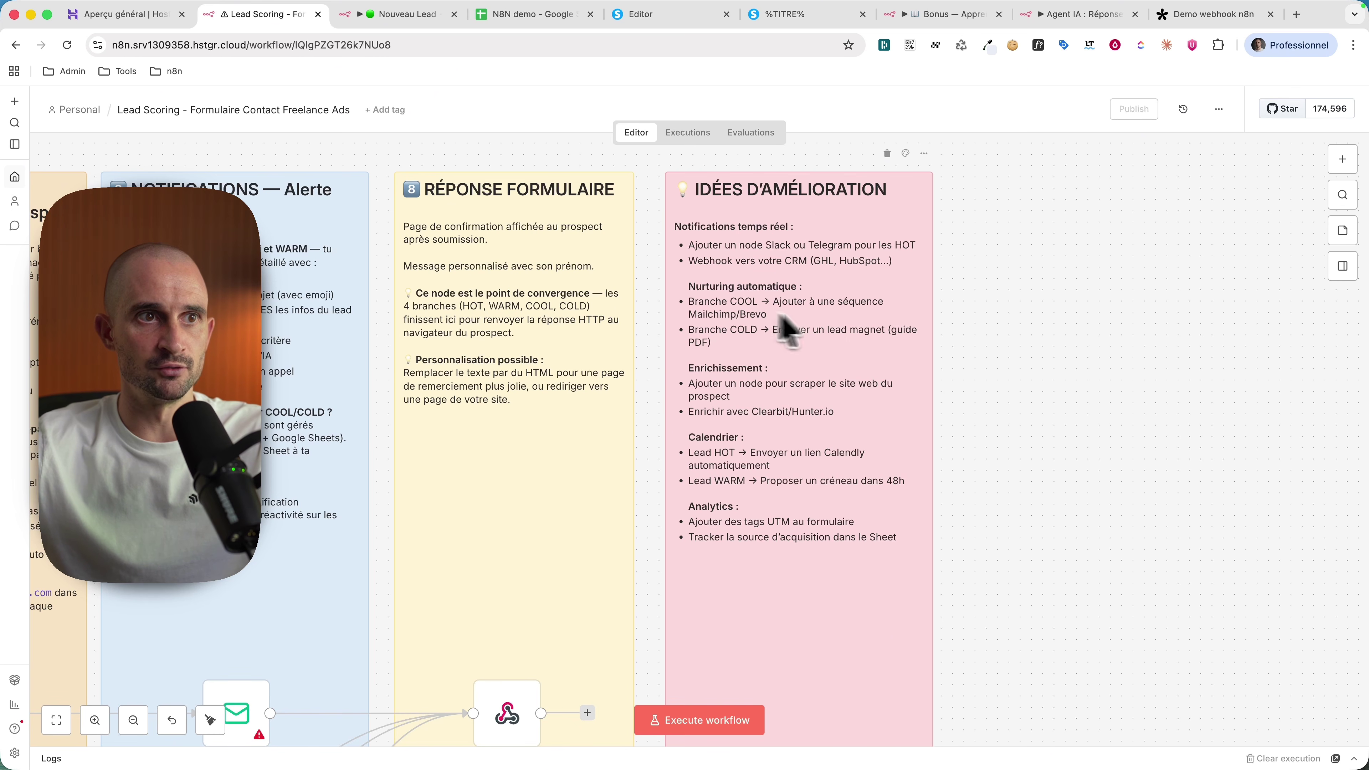
Step: Scroll through the annotated lead-scoring workflow to review its nodes and sticky notes
scroll(791, 396, "down", 3)
scroll(846, 528, "down", 5)
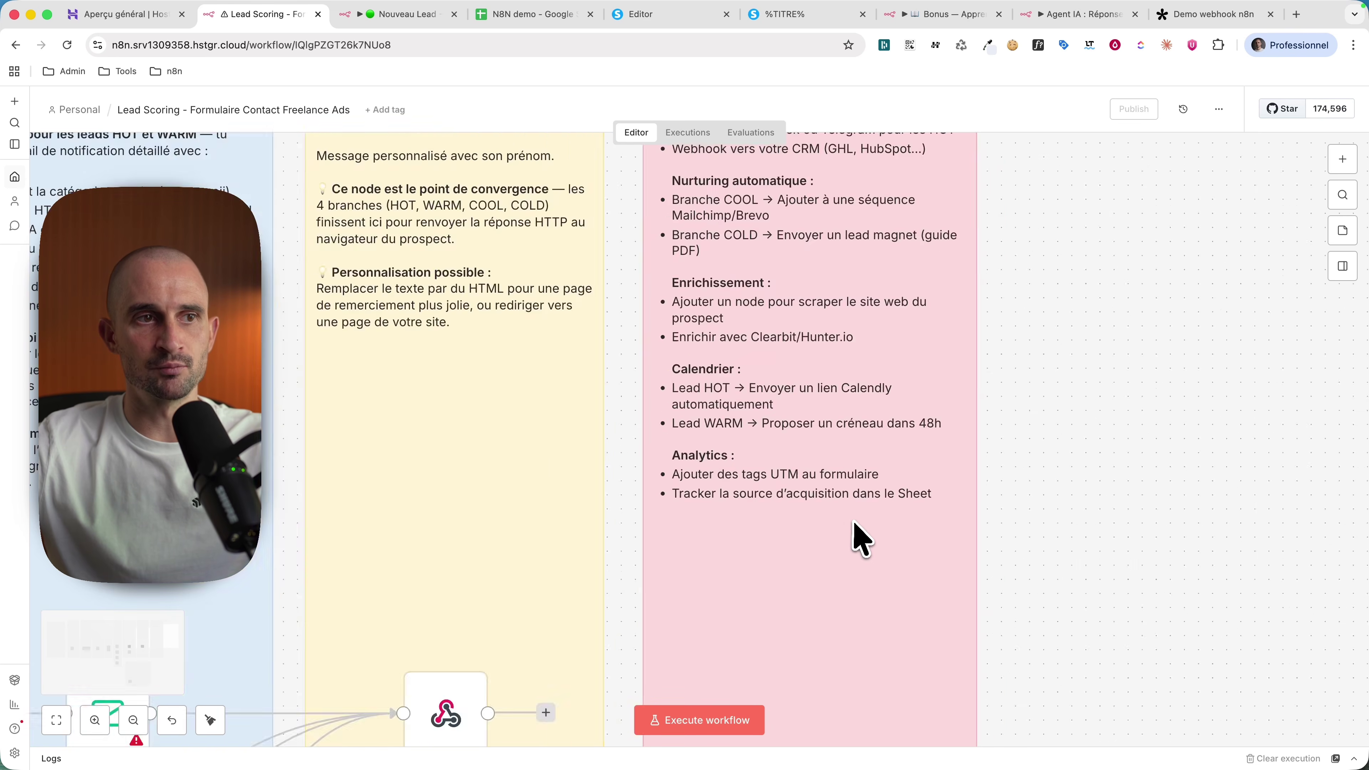
scroll(839, 617, "down", 1)
scroll(824, 610, "down", 1)
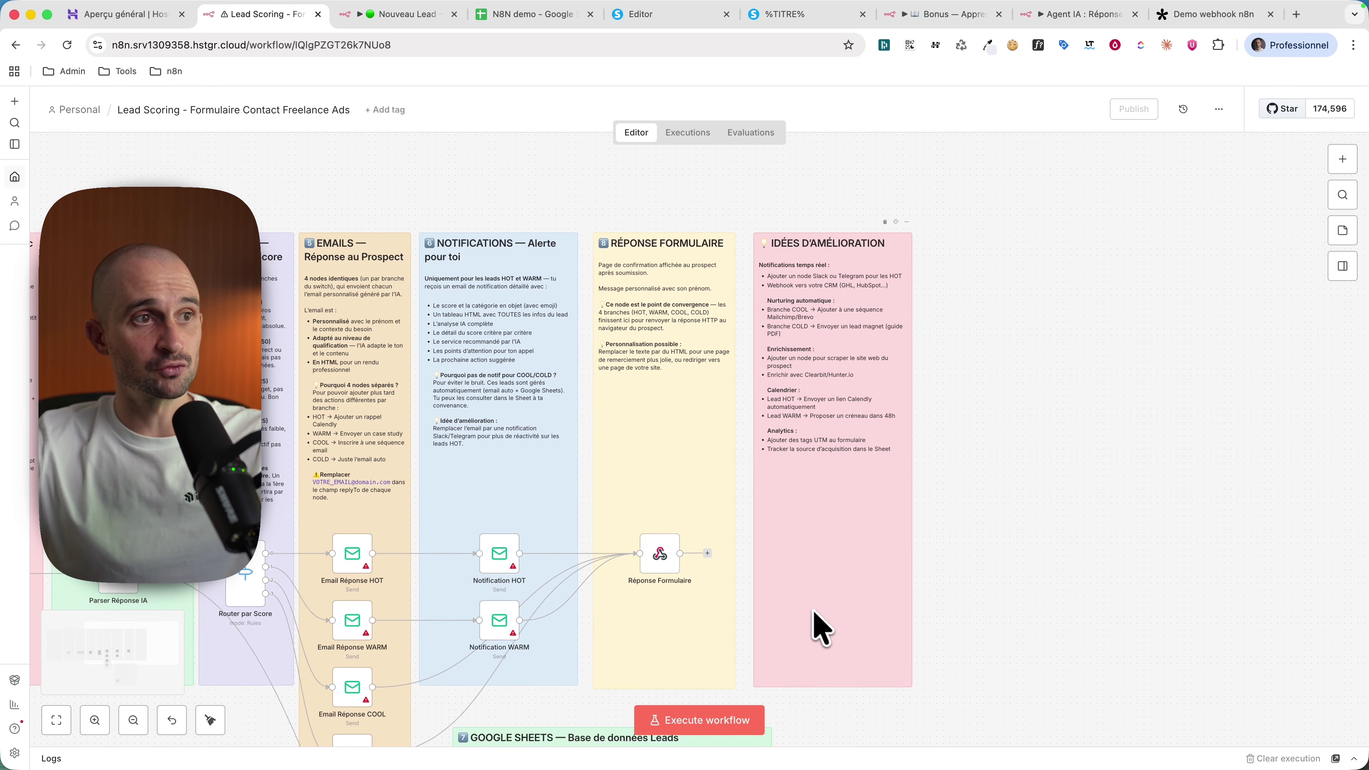
scroll(820, 625, "left", 6)
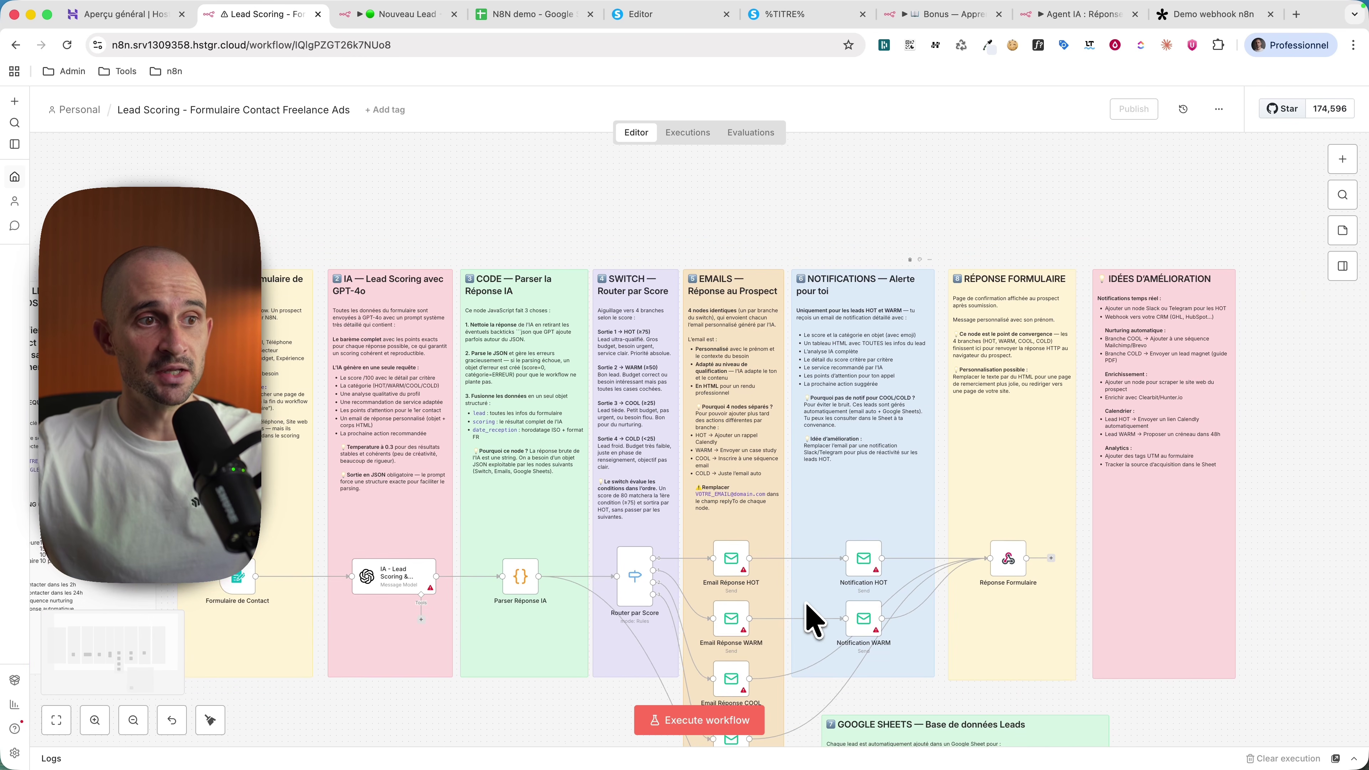
scroll(641, 643, "down", 1)
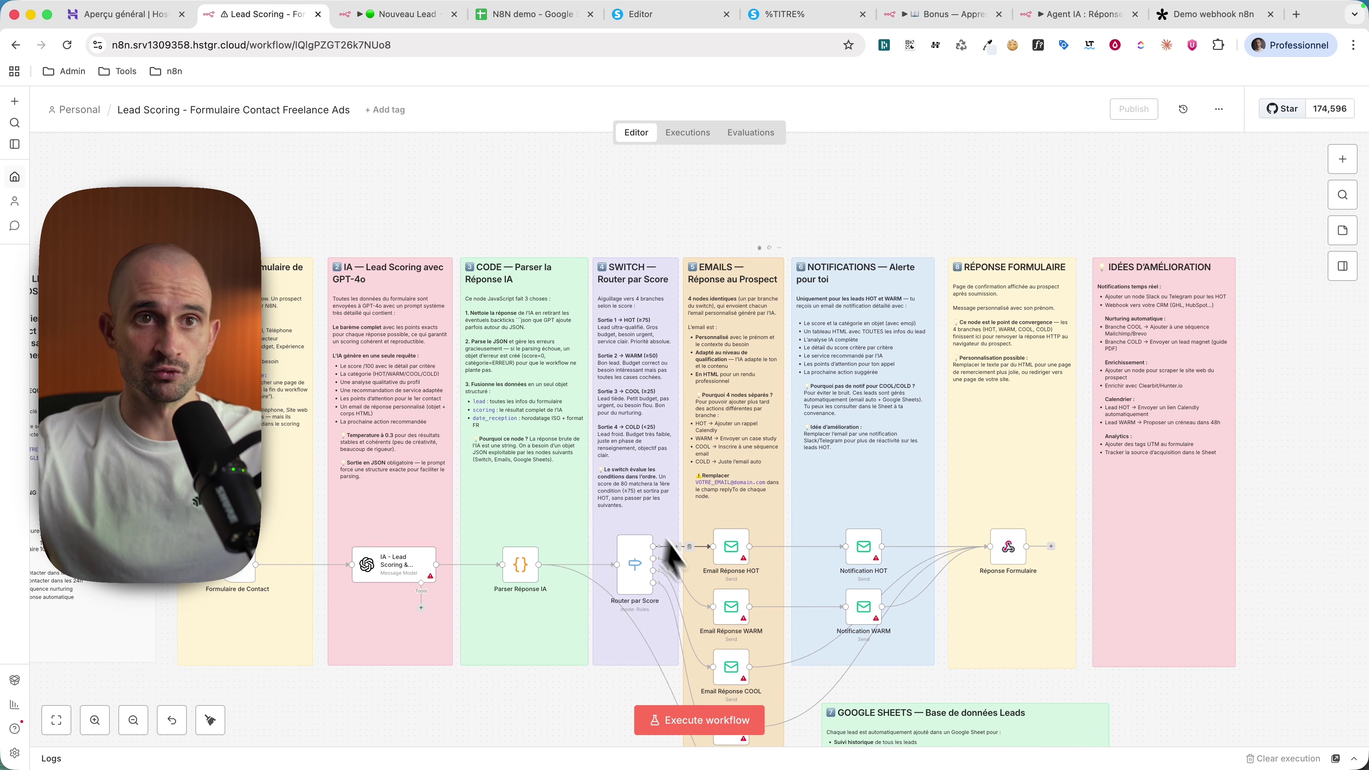
scroll(700, 610, "left", 1)
scroll(580, 674, "down", 2)
scroll(890, 539, "down", 1)
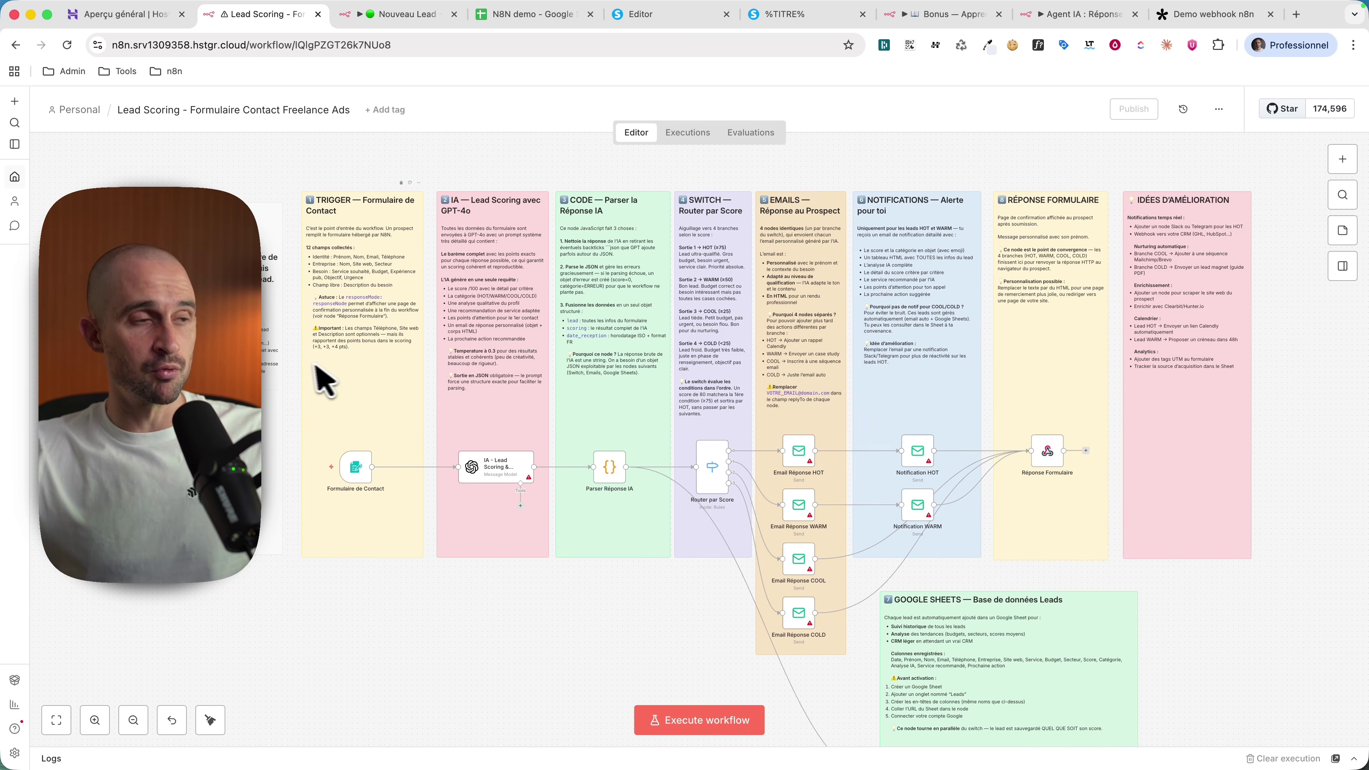
scroll(755, 485, "down", 1)
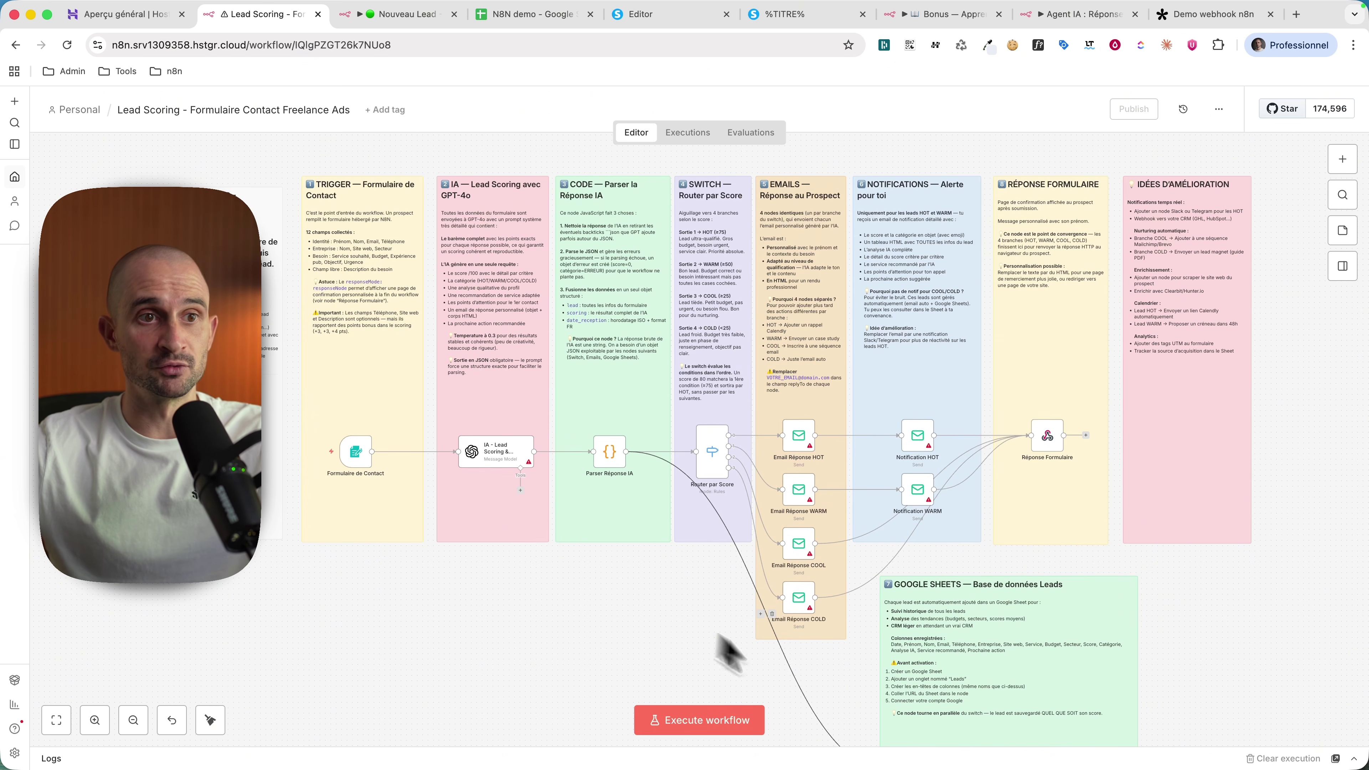
scroll(353, 423, "down", 1)
scroll(443, 452, "down", 1)
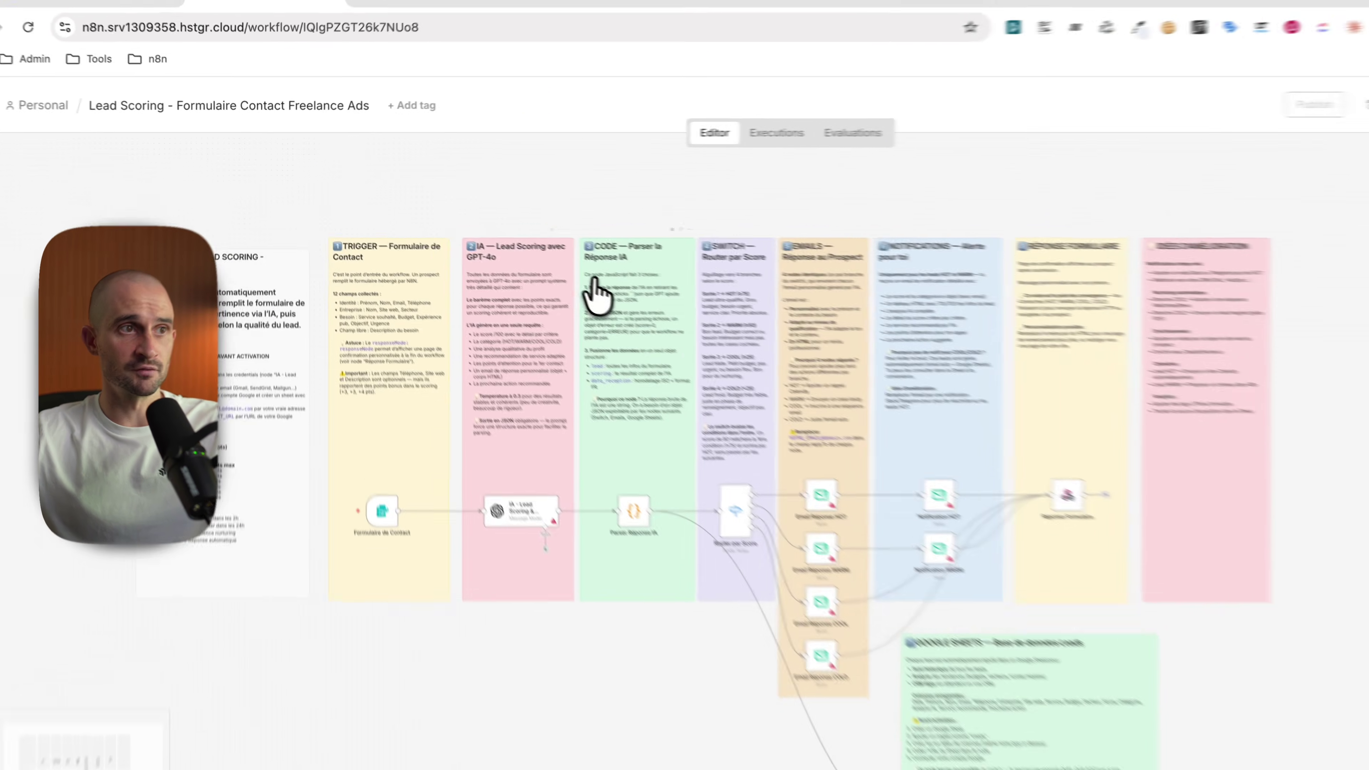
Step: Copy all nodes and notes, clear the canvas, and paste the workflow back
key("super+a")
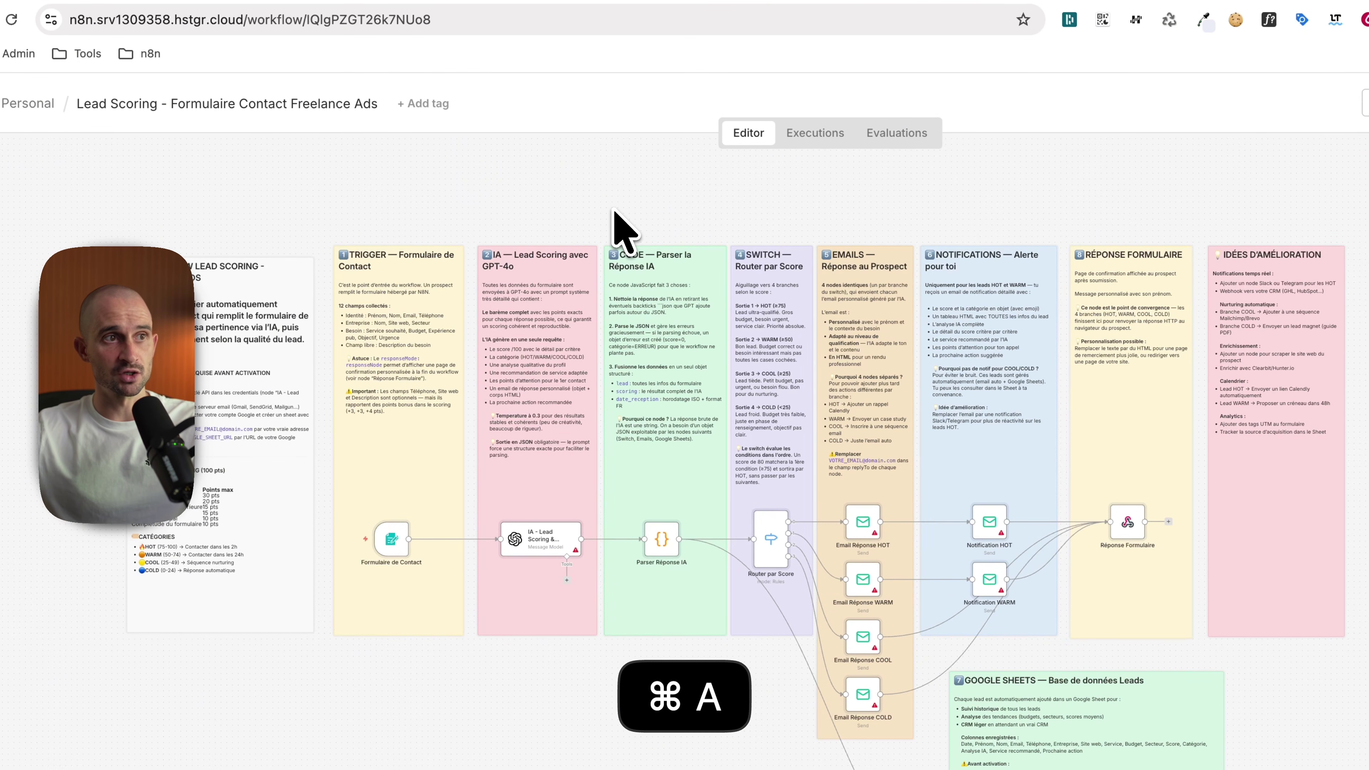
key("super+c")
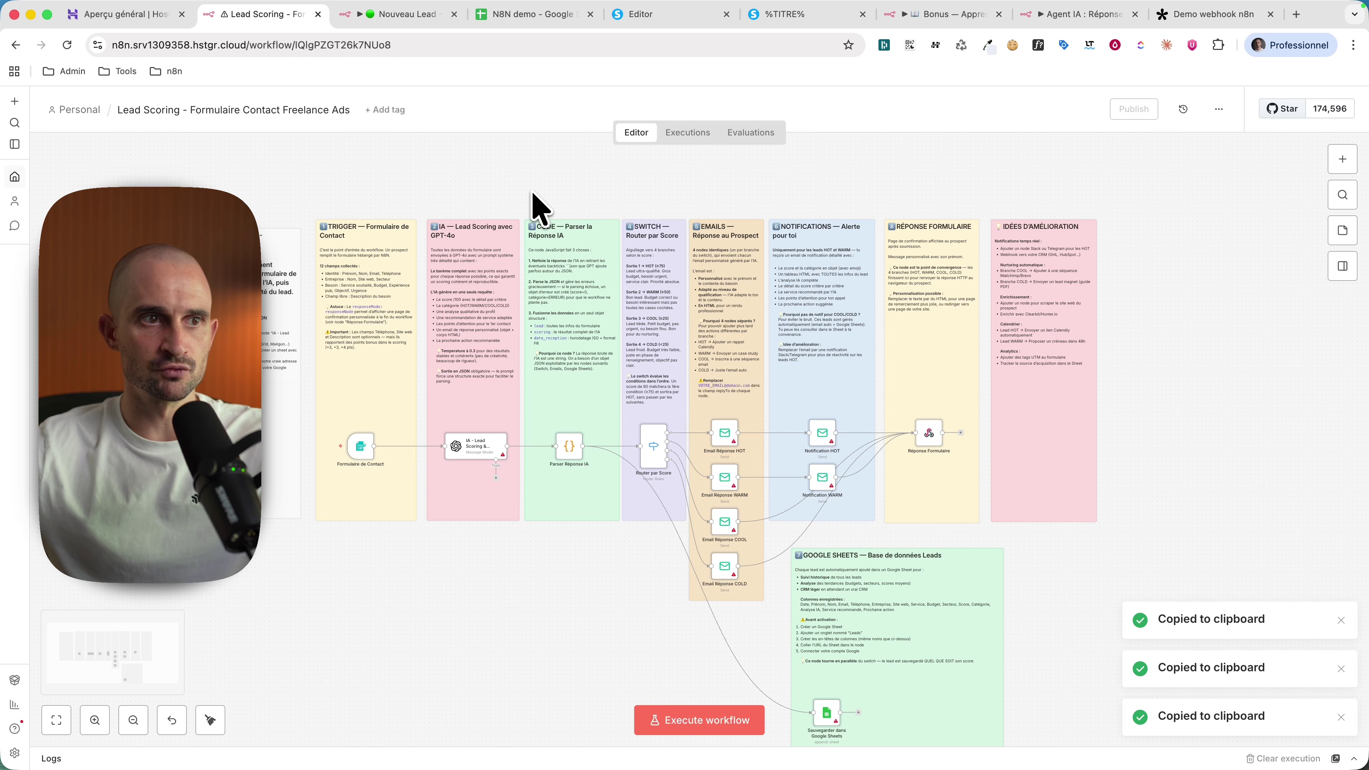
key("super+a")
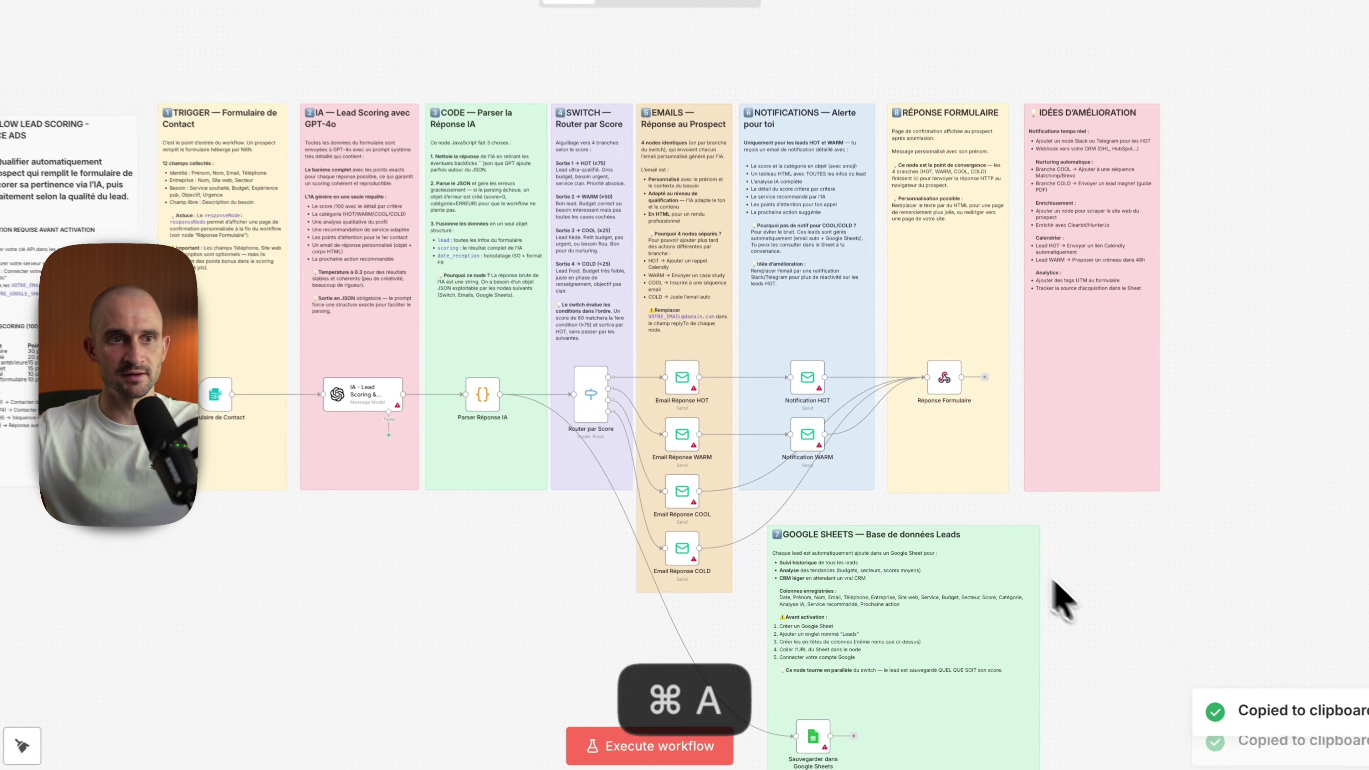
key("Delete")
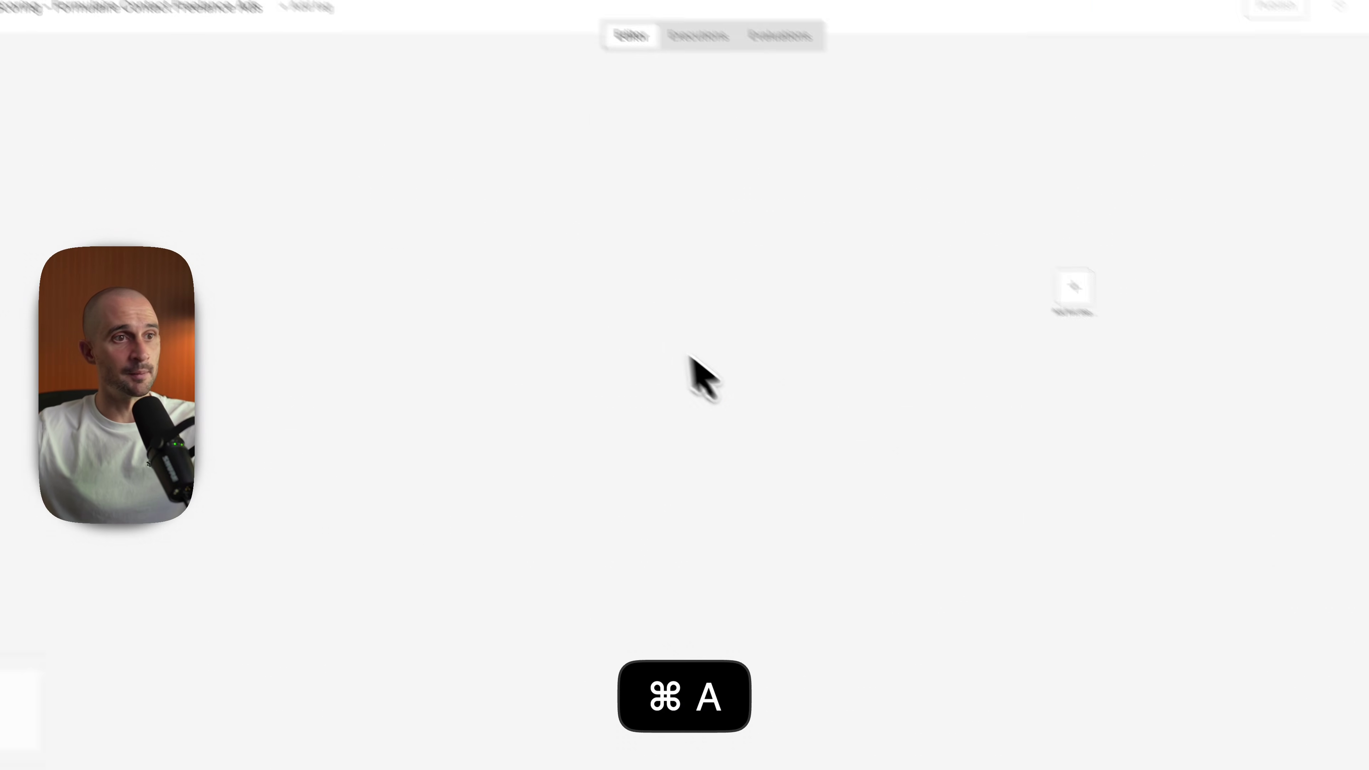
key("super+v")
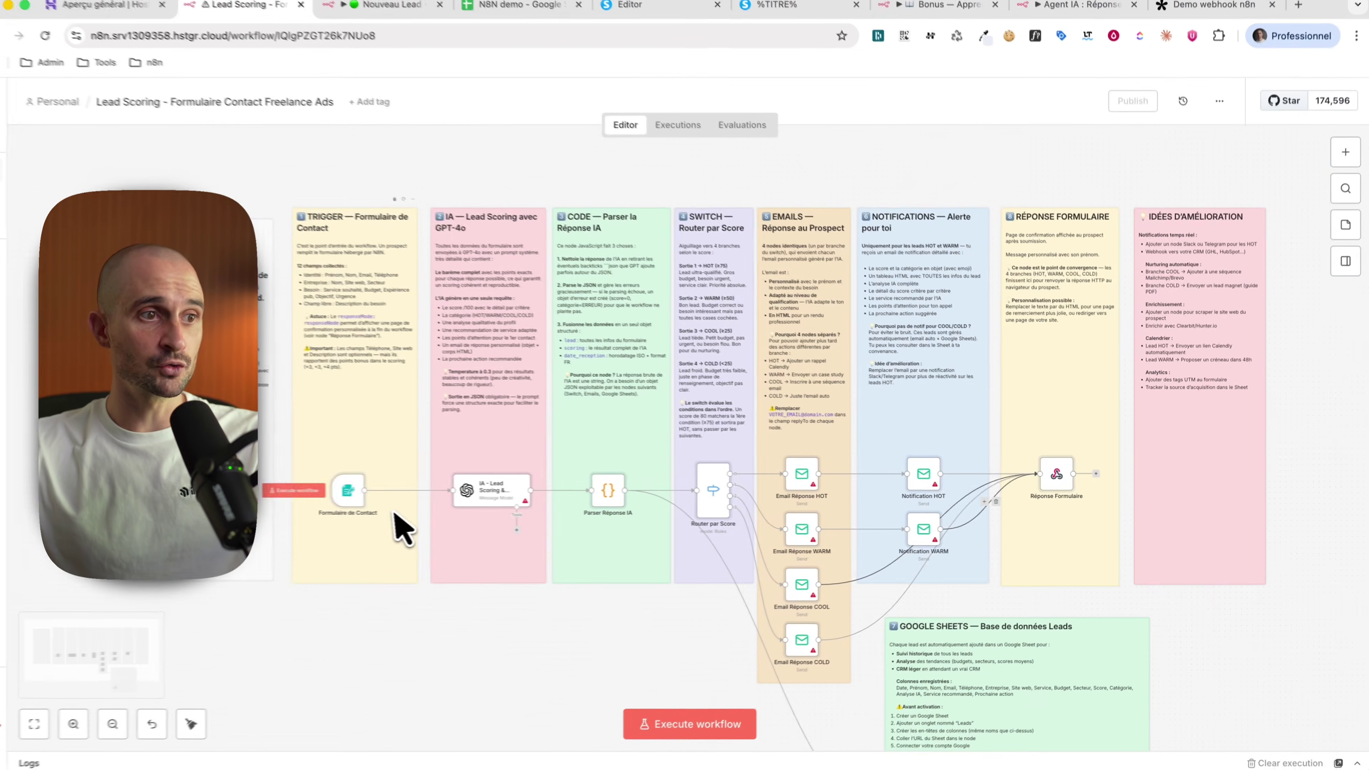
scroll(402, 523, "up", 5)
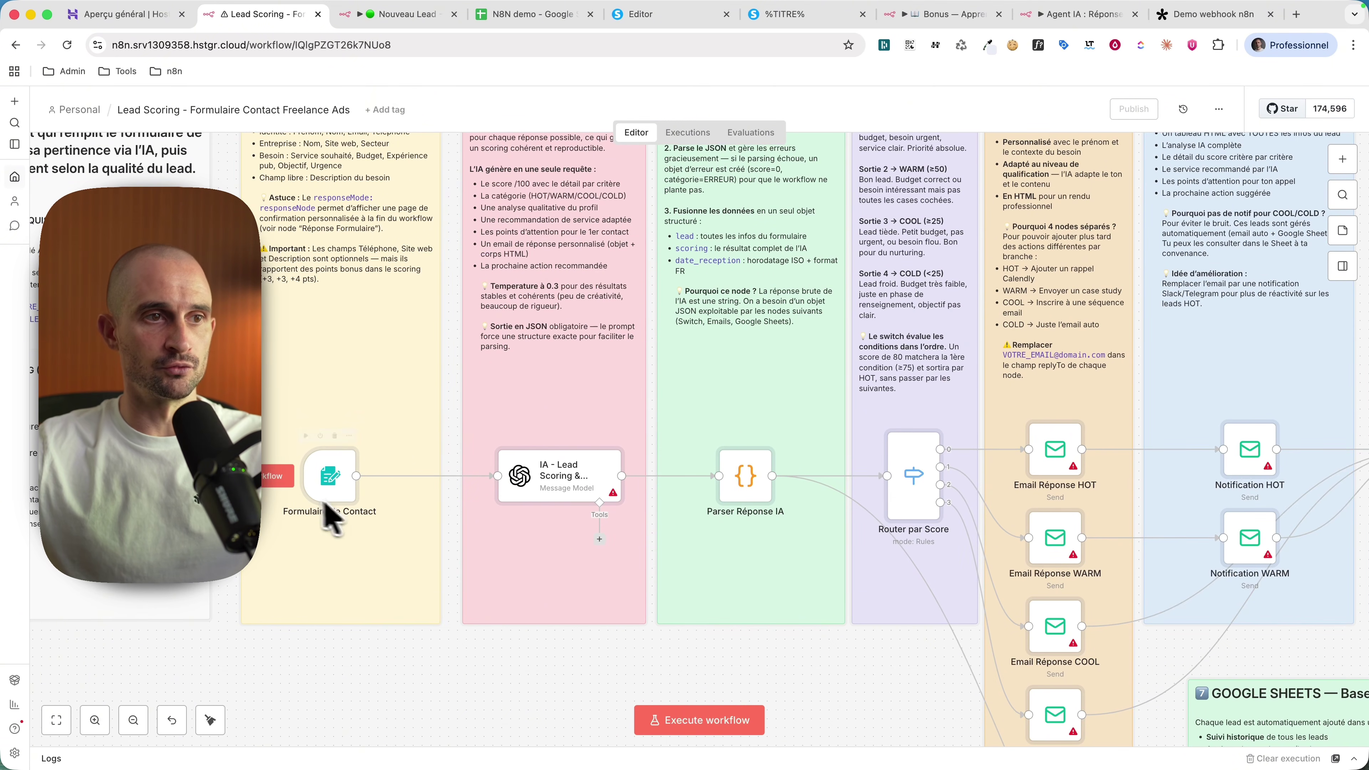
Step: Open the IA - Lead Scoring node and check its Credential dropdown, then close it
double_click(539, 482)
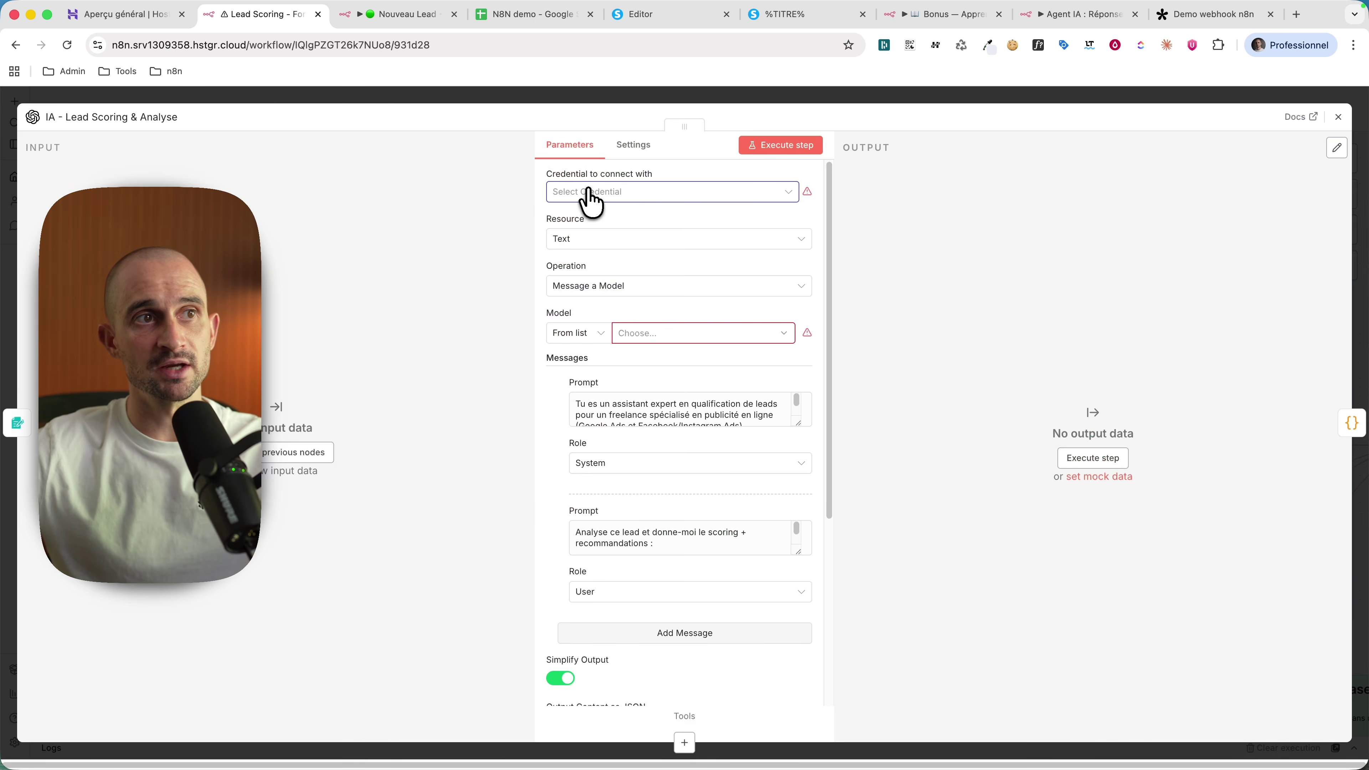
left_click(590, 193)
key("Escape")
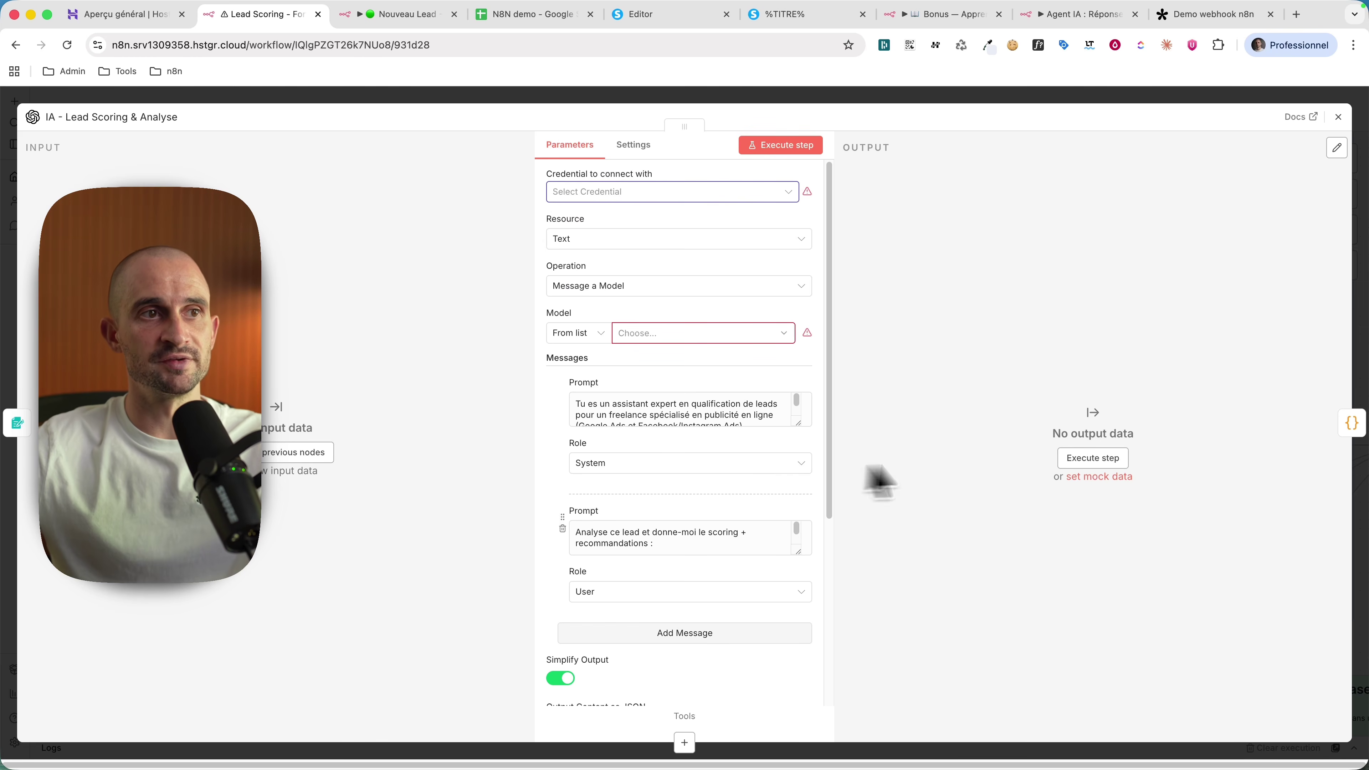
key("Escape")
Step: Reopen the AI lead-scoring node and recheck its credentials, confirming none is set
scroll(593, 517, "down", 1)
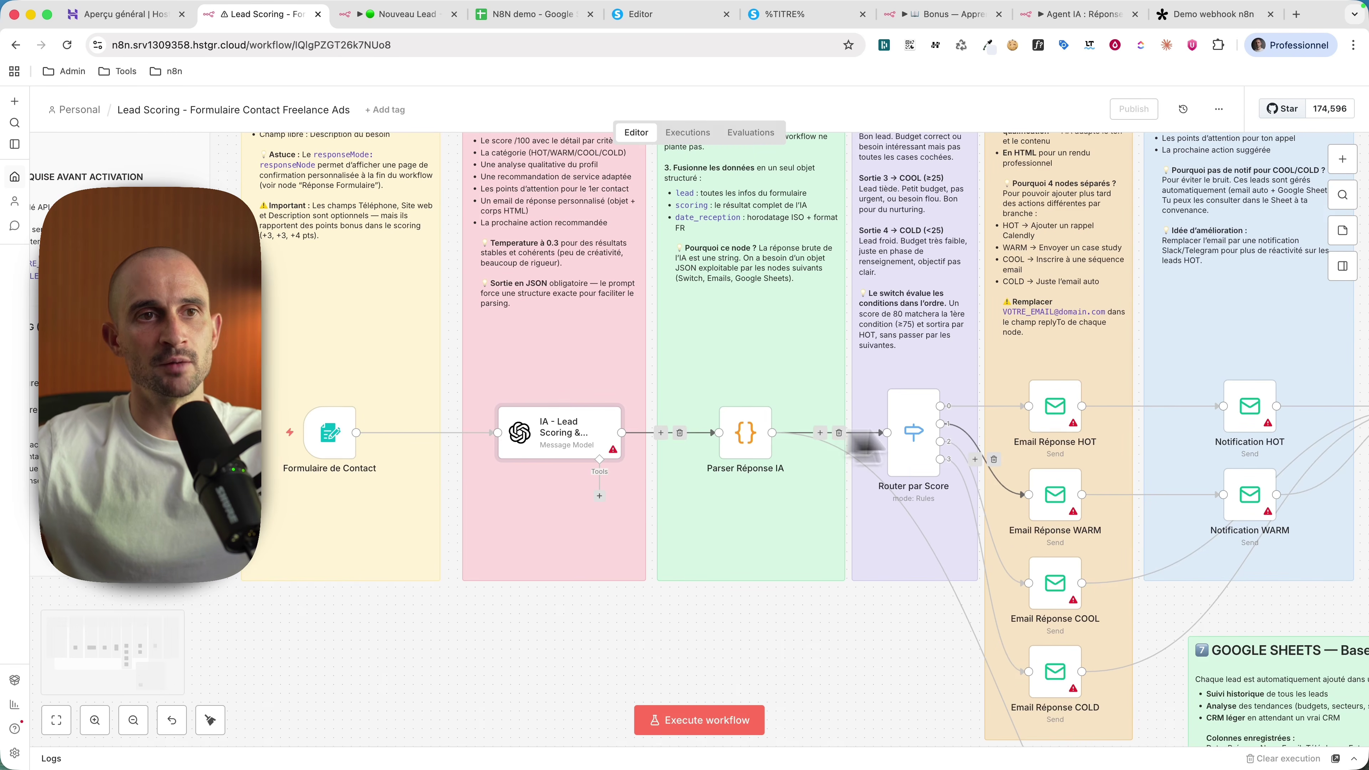
scroll(582, 436, "down", 1)
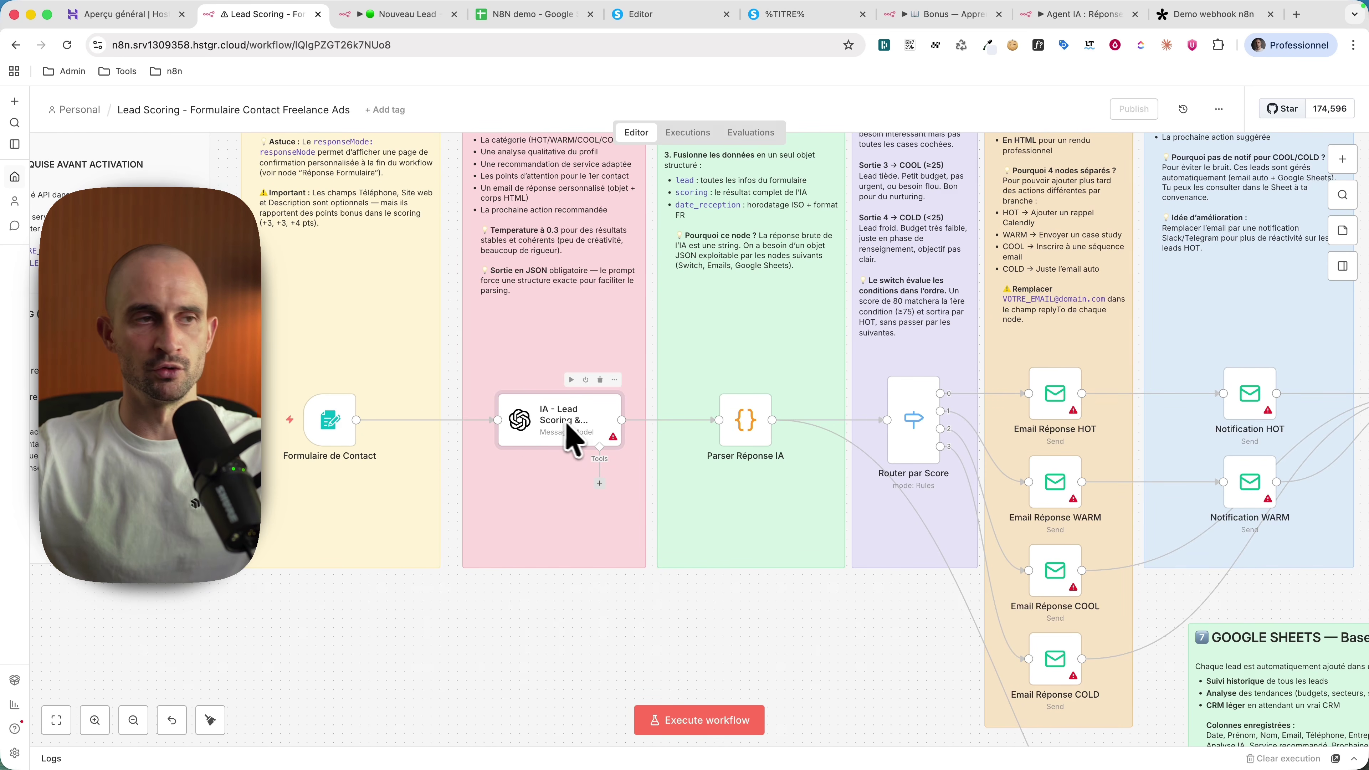
scroll(596, 432, "down", 1)
double_click(555, 391)
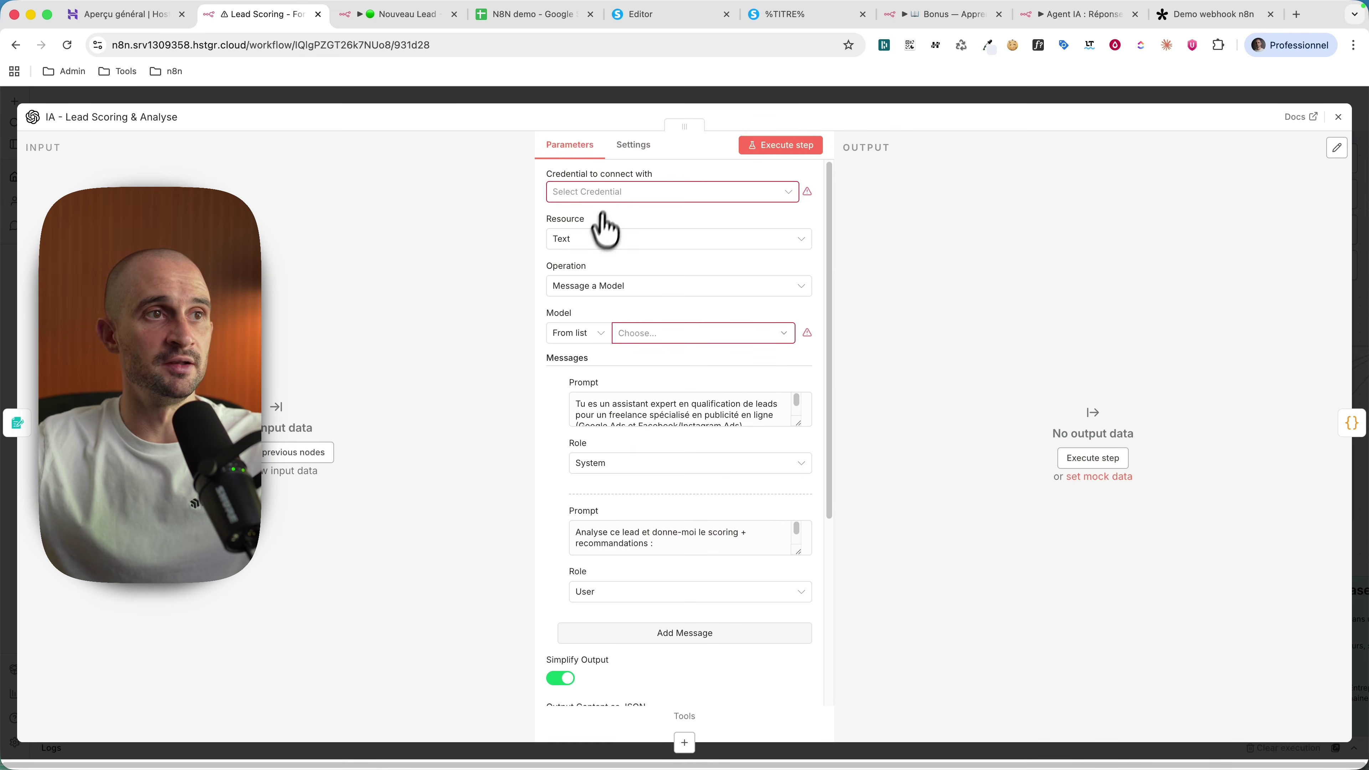
left_click(613, 199)
key("Escape")
key("Escape")
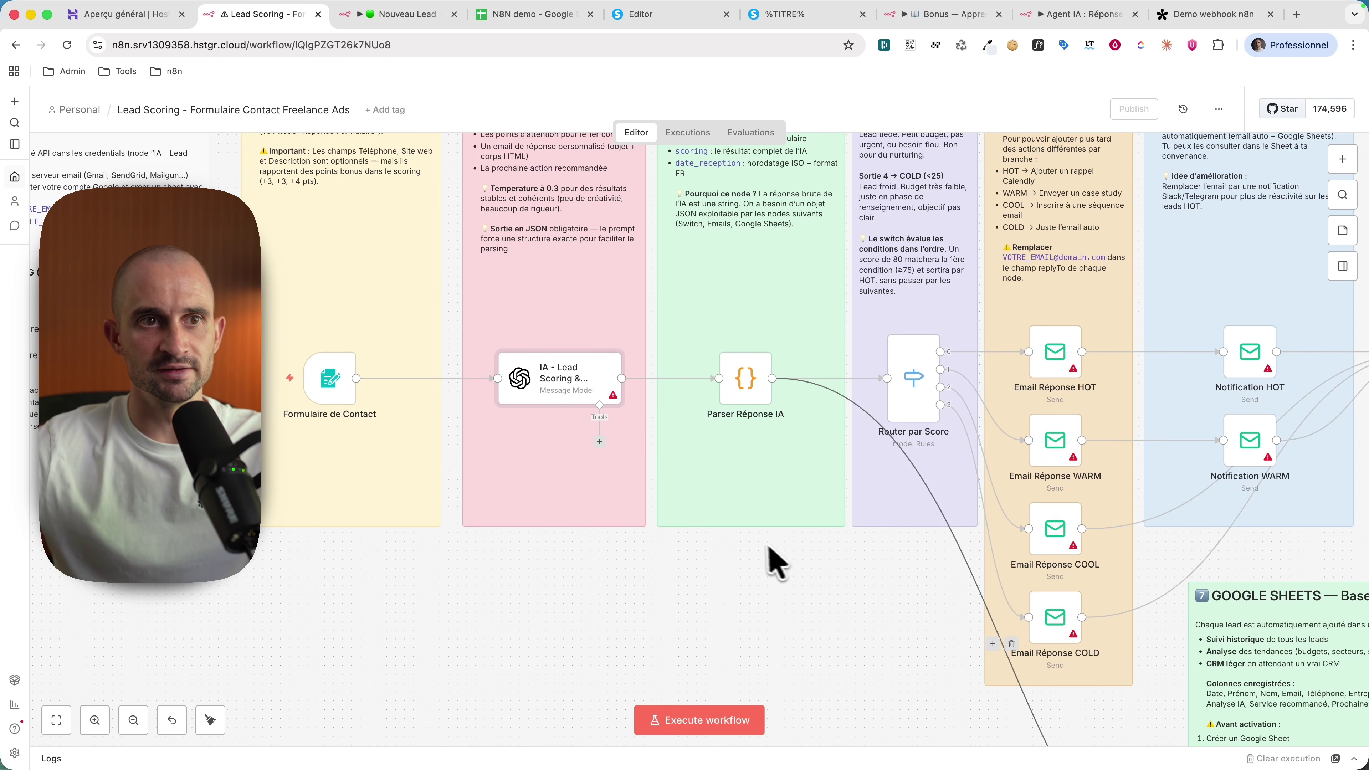